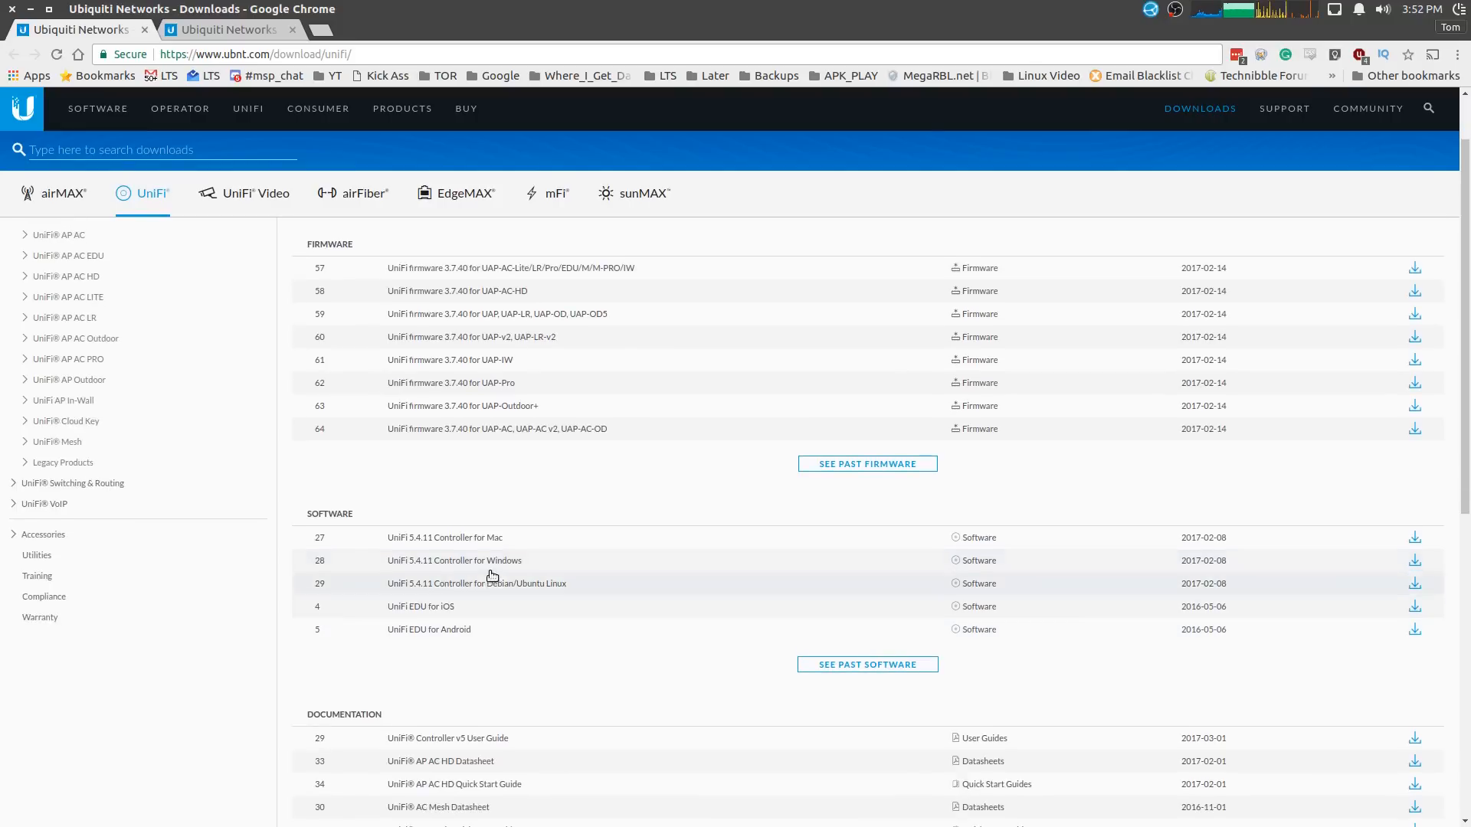
- Scroll the UniFi downloads list, then switch to the UniFi Cloud Key product page tab
{"action": "scroll", "coordinate": [616, 565], "scroll_direction": "up", "scroll_amount": 2}
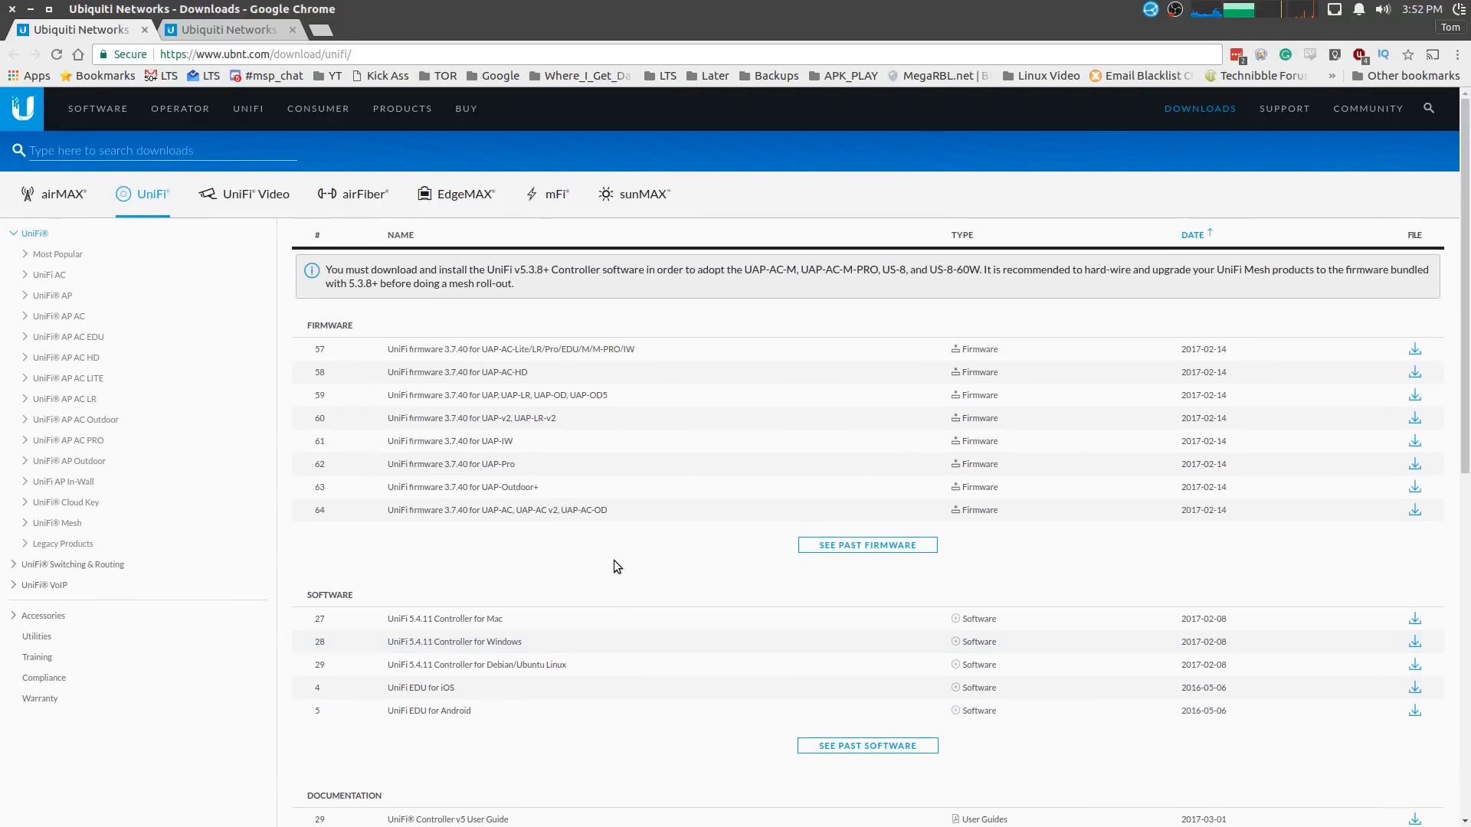
{"action": "scroll", "coordinate": [604, 554], "scroll_direction": "down", "scroll_amount": 3}
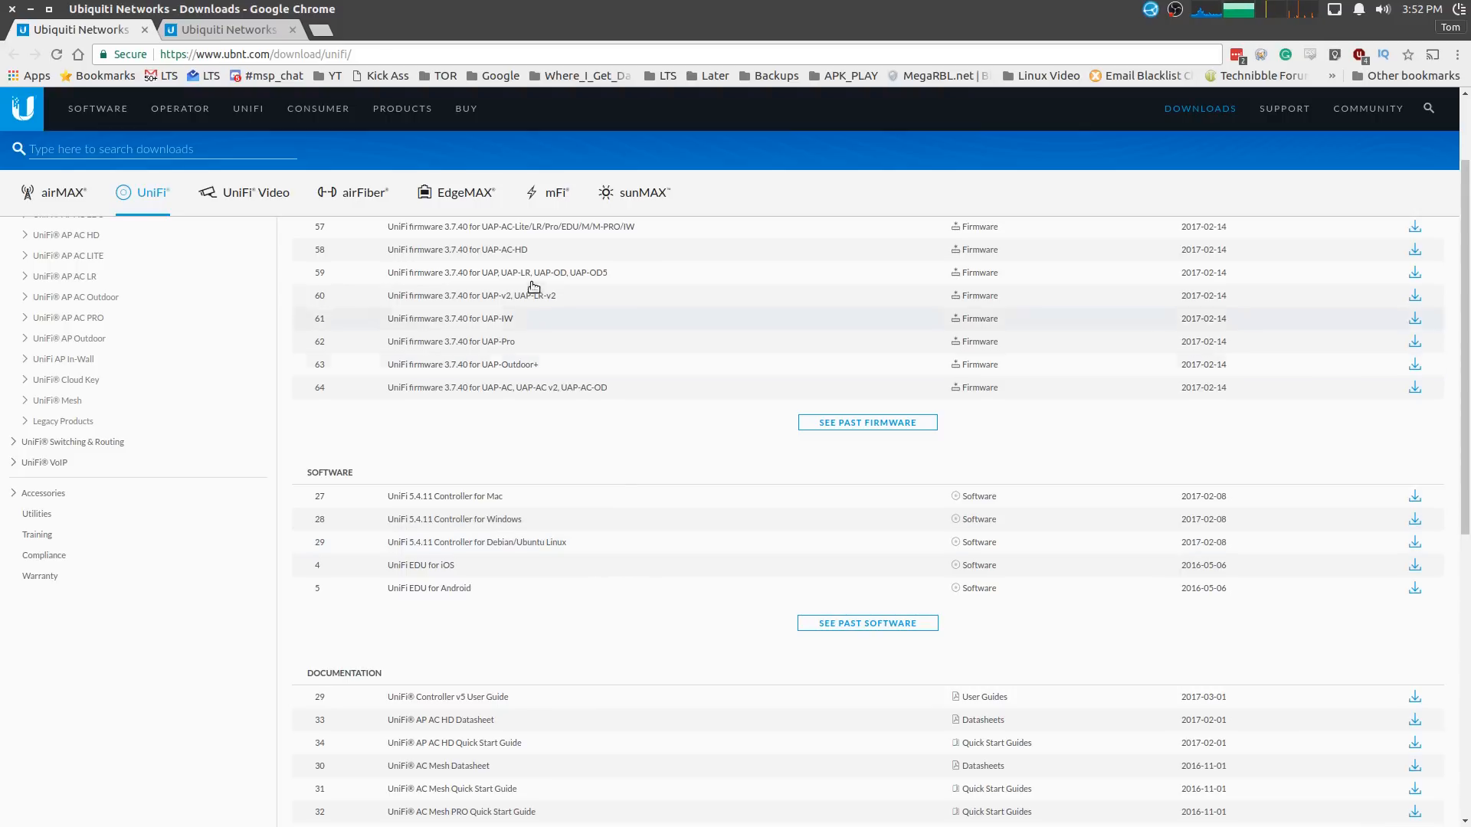
{"action": "left_click", "coordinate": [214, 34]}
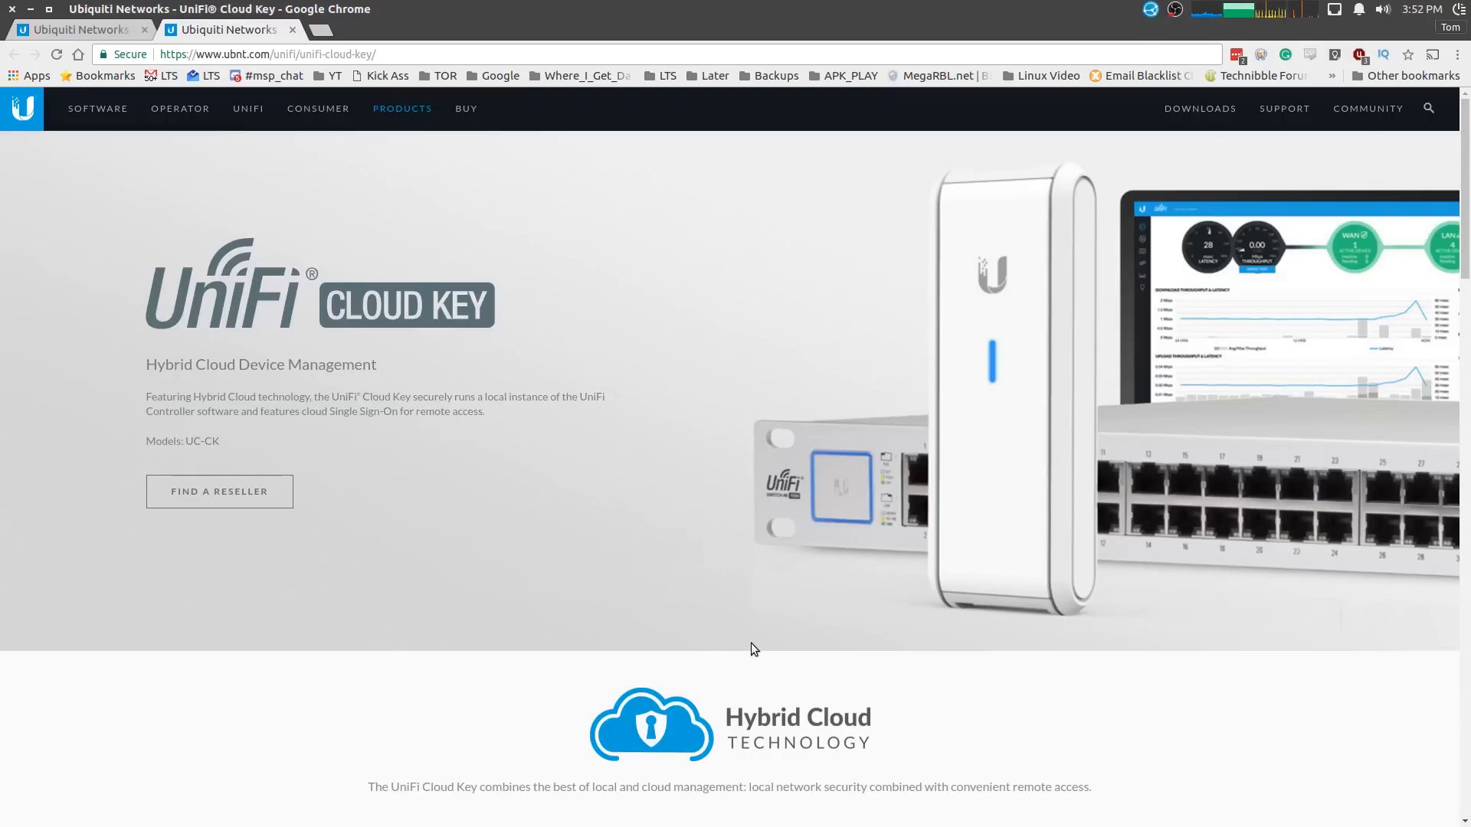
- Compare the Cloud Key product page with the UniFi downloads list, ending on the downloads tab
{"action": "scroll", "coordinate": [586, 519], "scroll_direction": "down", "scroll_amount": 5}
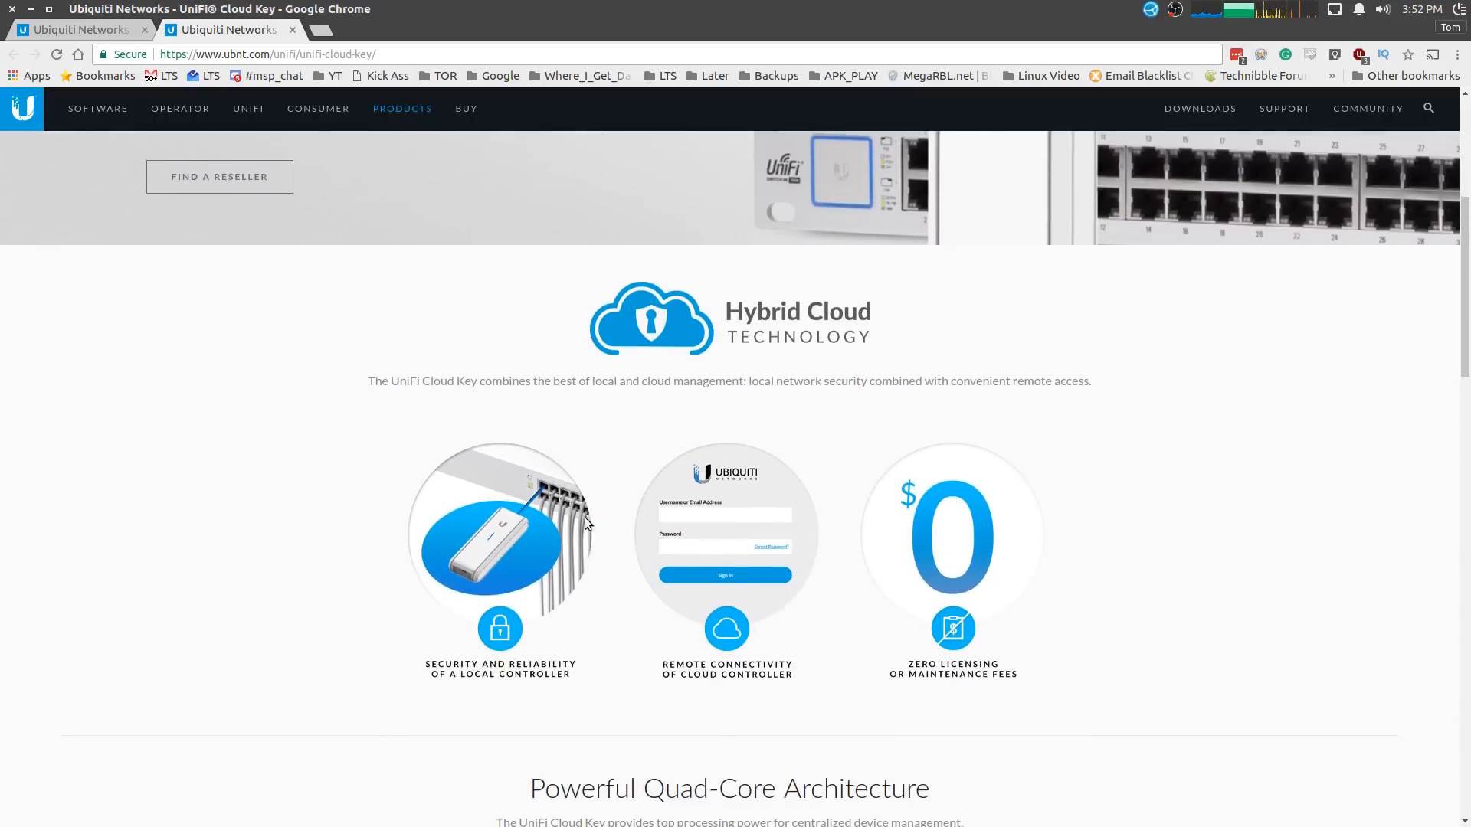
{"action": "scroll", "coordinate": [747, 523], "scroll_direction": "up", "scroll_amount": 4}
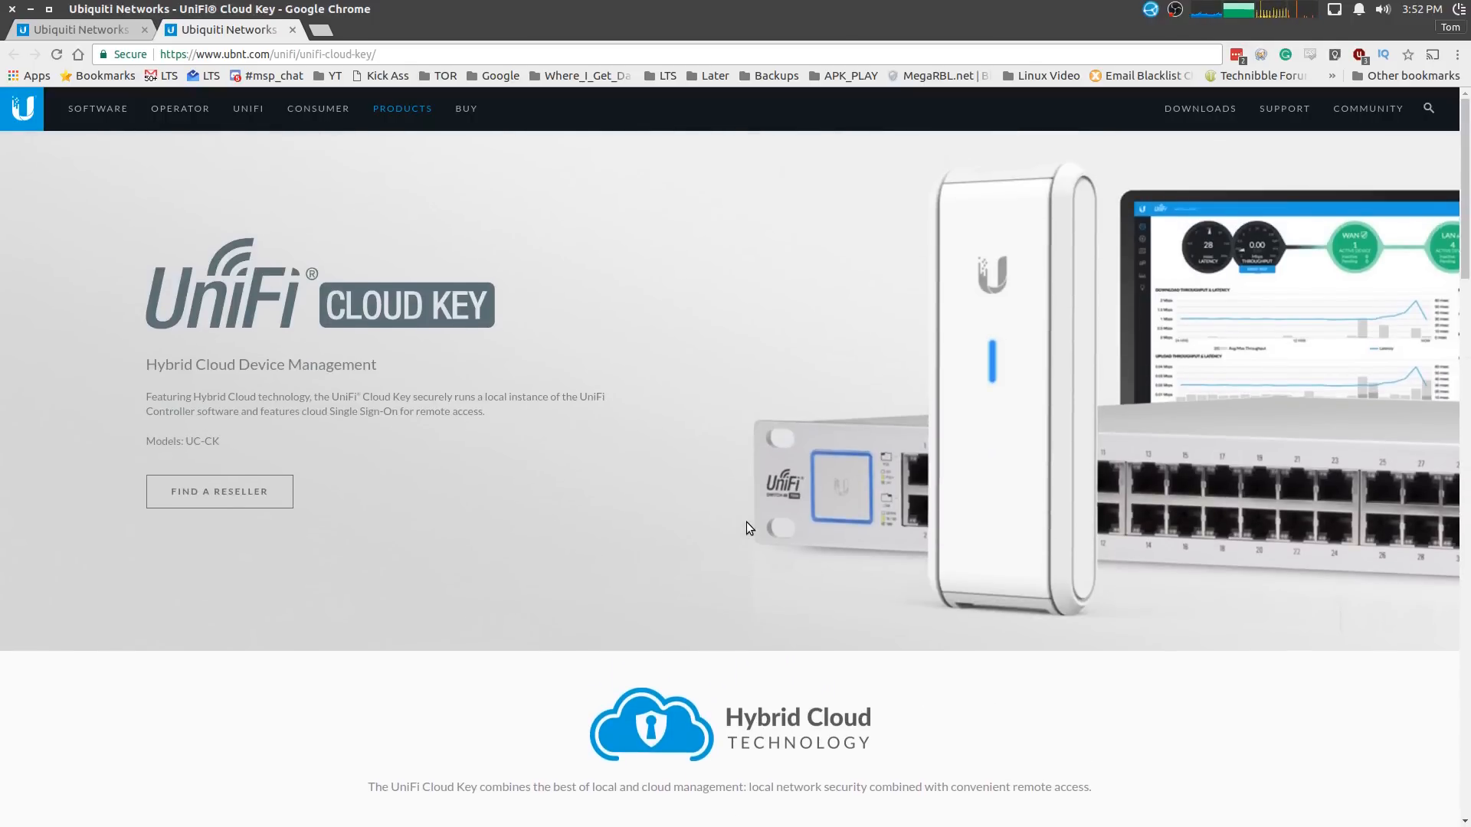
{"action": "key", "text": "ctrl+Page_Up"}
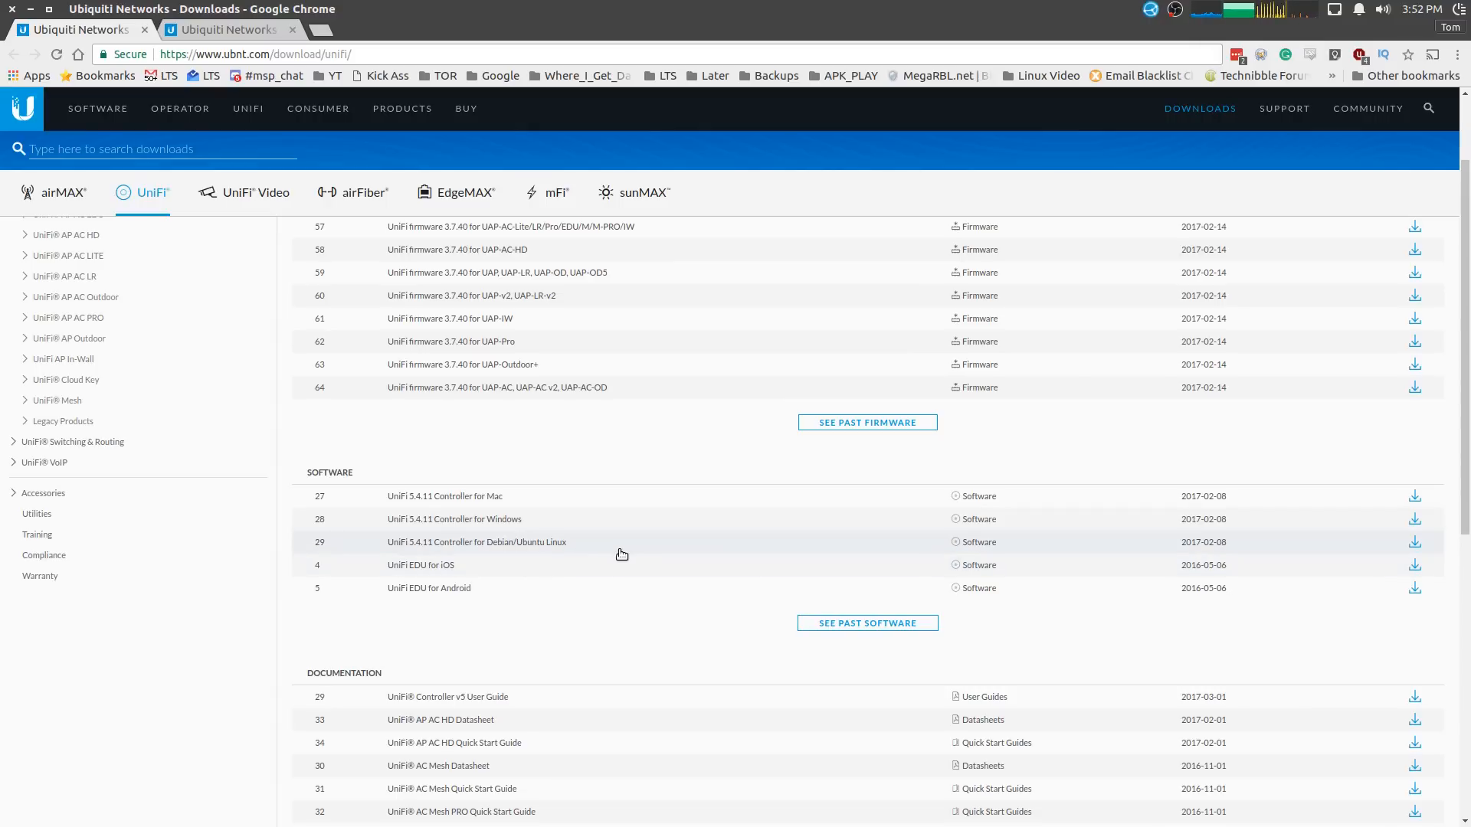
{"action": "scroll", "coordinate": [621, 554], "scroll_direction": "up", "scroll_amount": 3}
{"action": "scroll", "coordinate": [619, 549], "scroll_direction": "down", "scroll_amount": 5}
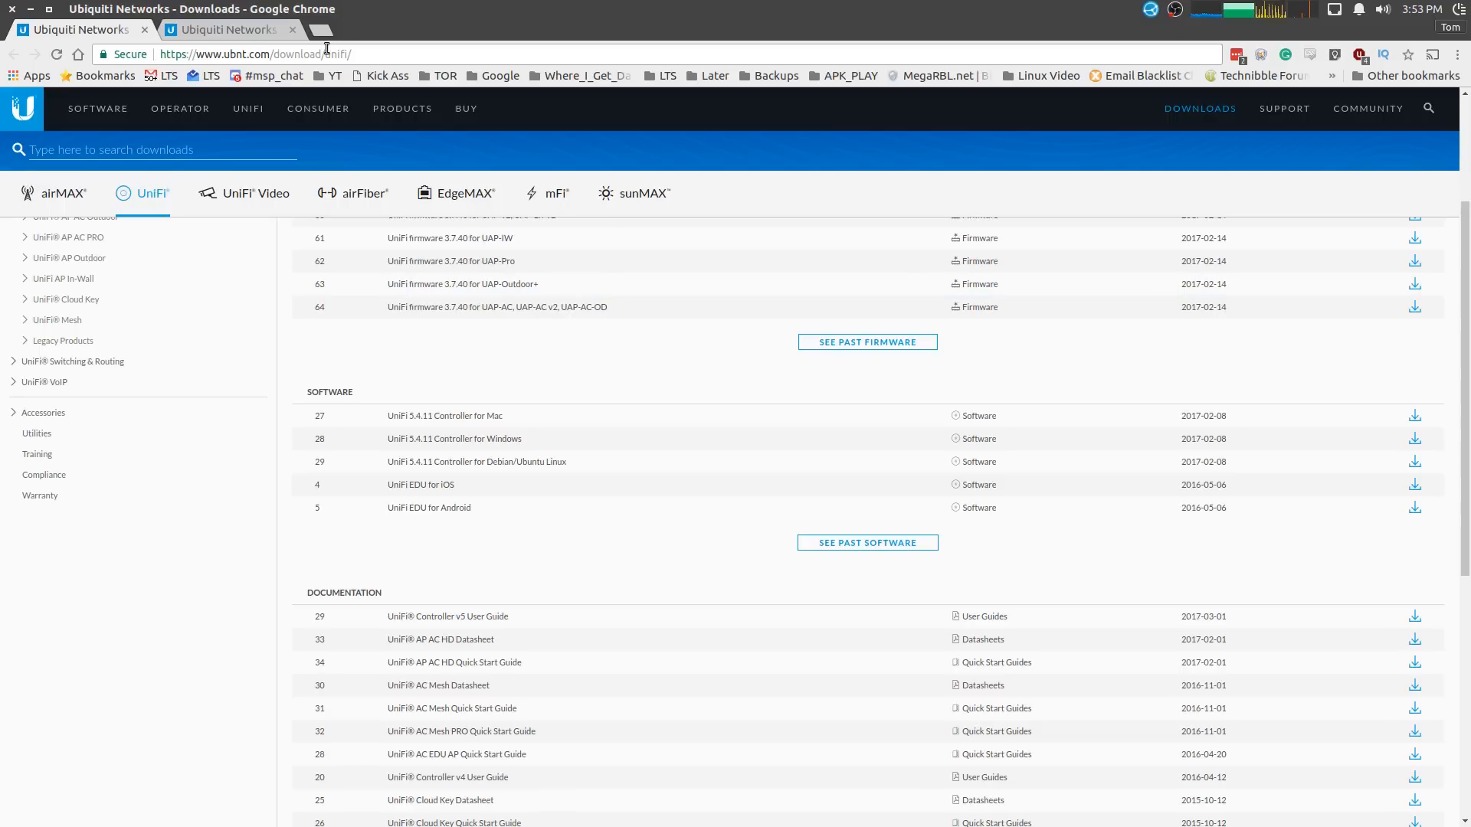
{"action": "left_click", "coordinate": [247, 34]}
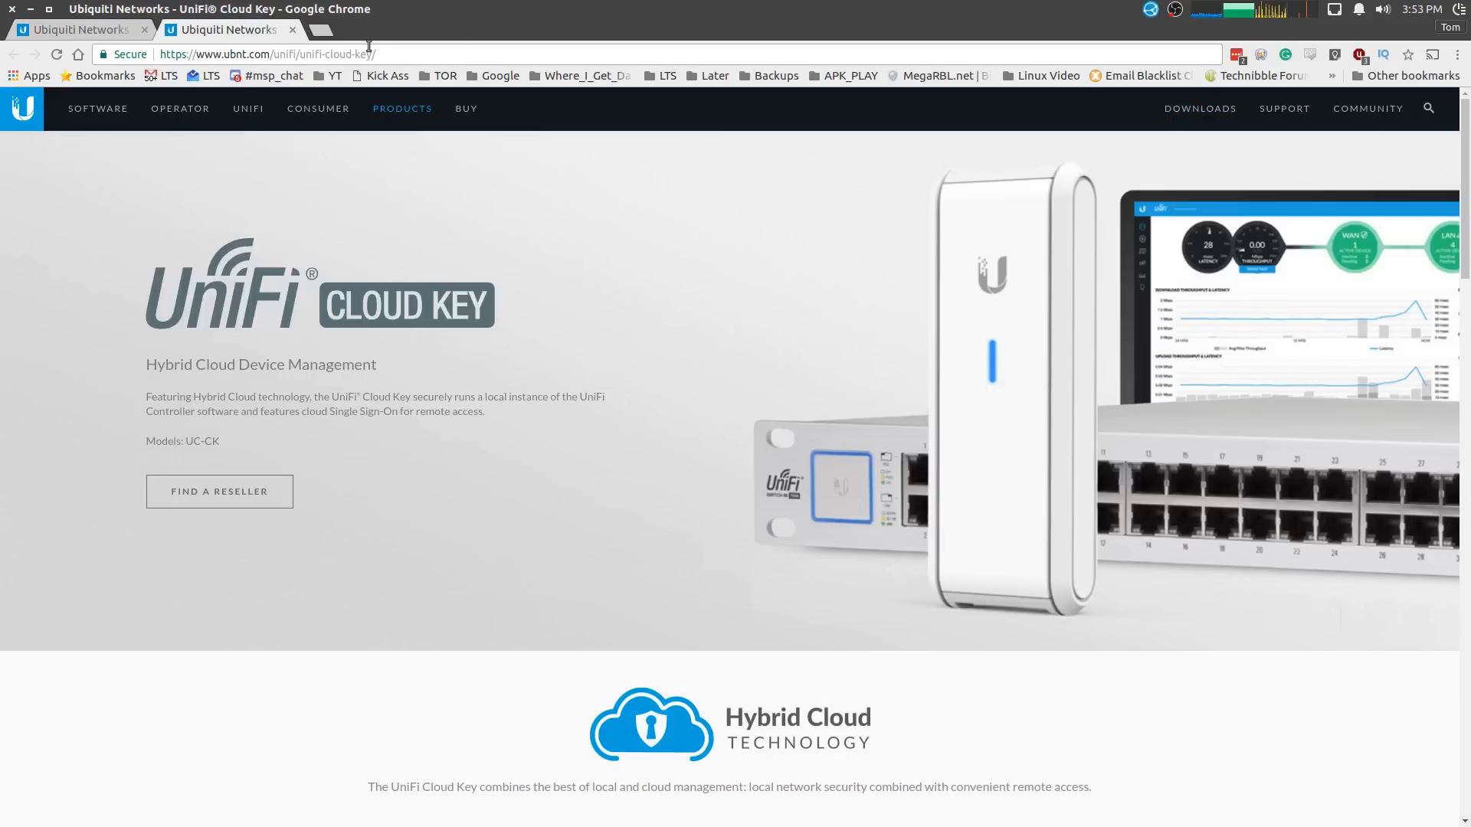
{"action": "mouse_move", "coordinate": [509, 10]}
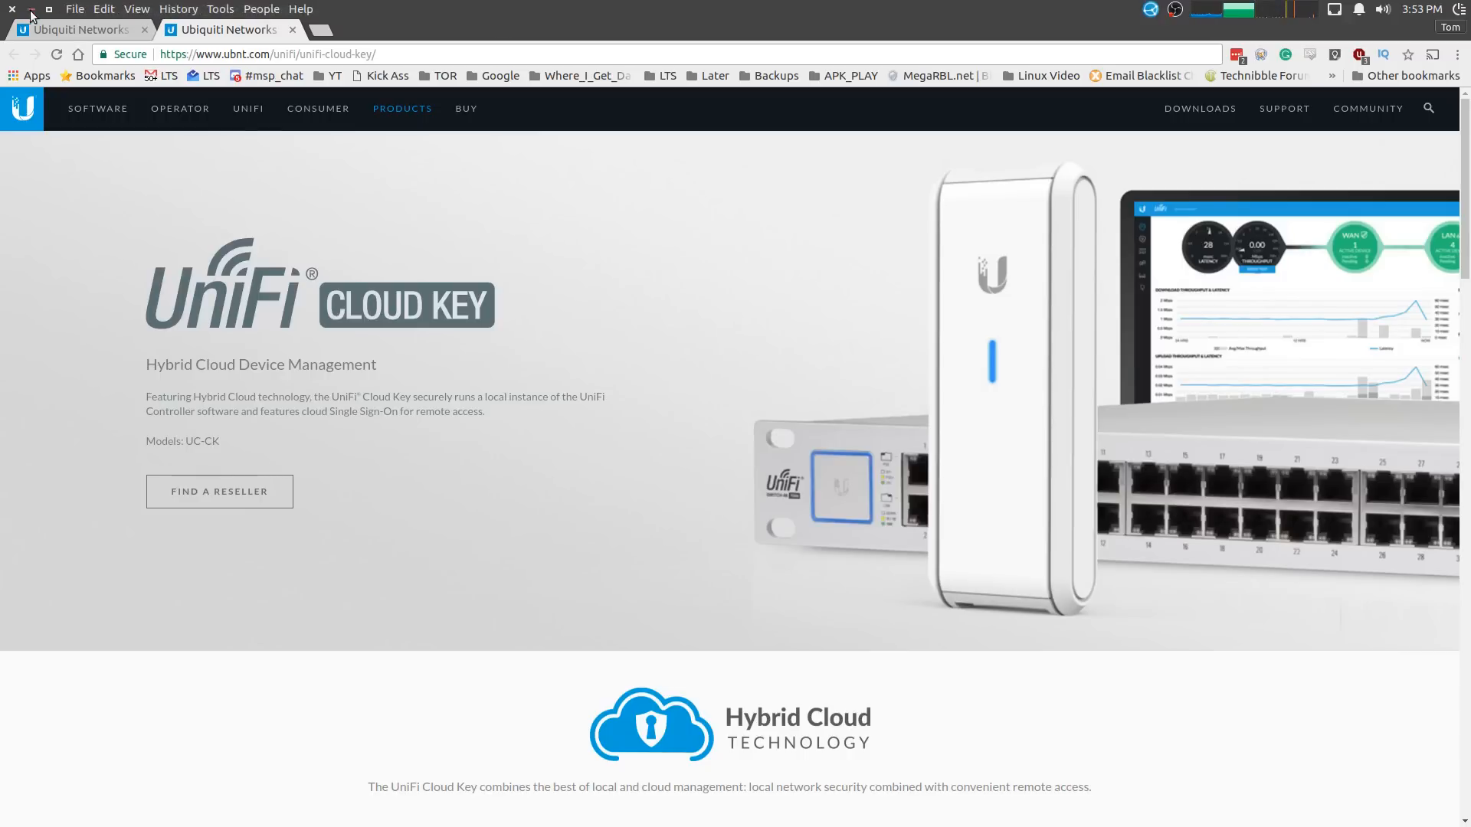
{"action": "left_click", "coordinate": [52, 29]}
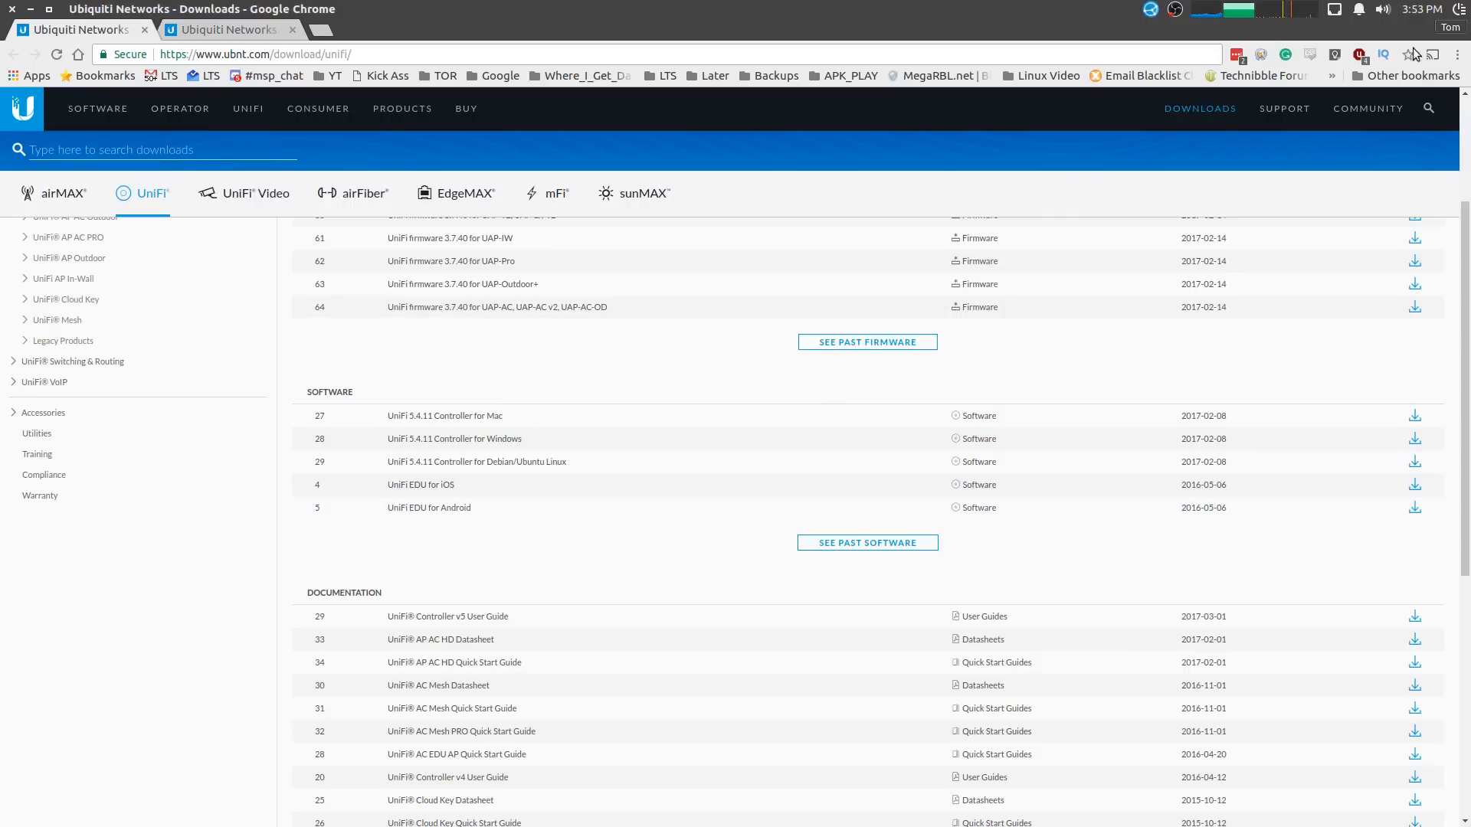
- Close Chrome to reveal the Windows 7 virtual machine
{"action": "left_click", "coordinate": [1419, 8]}
{"action": "left_click", "coordinate": [1419, 8]}
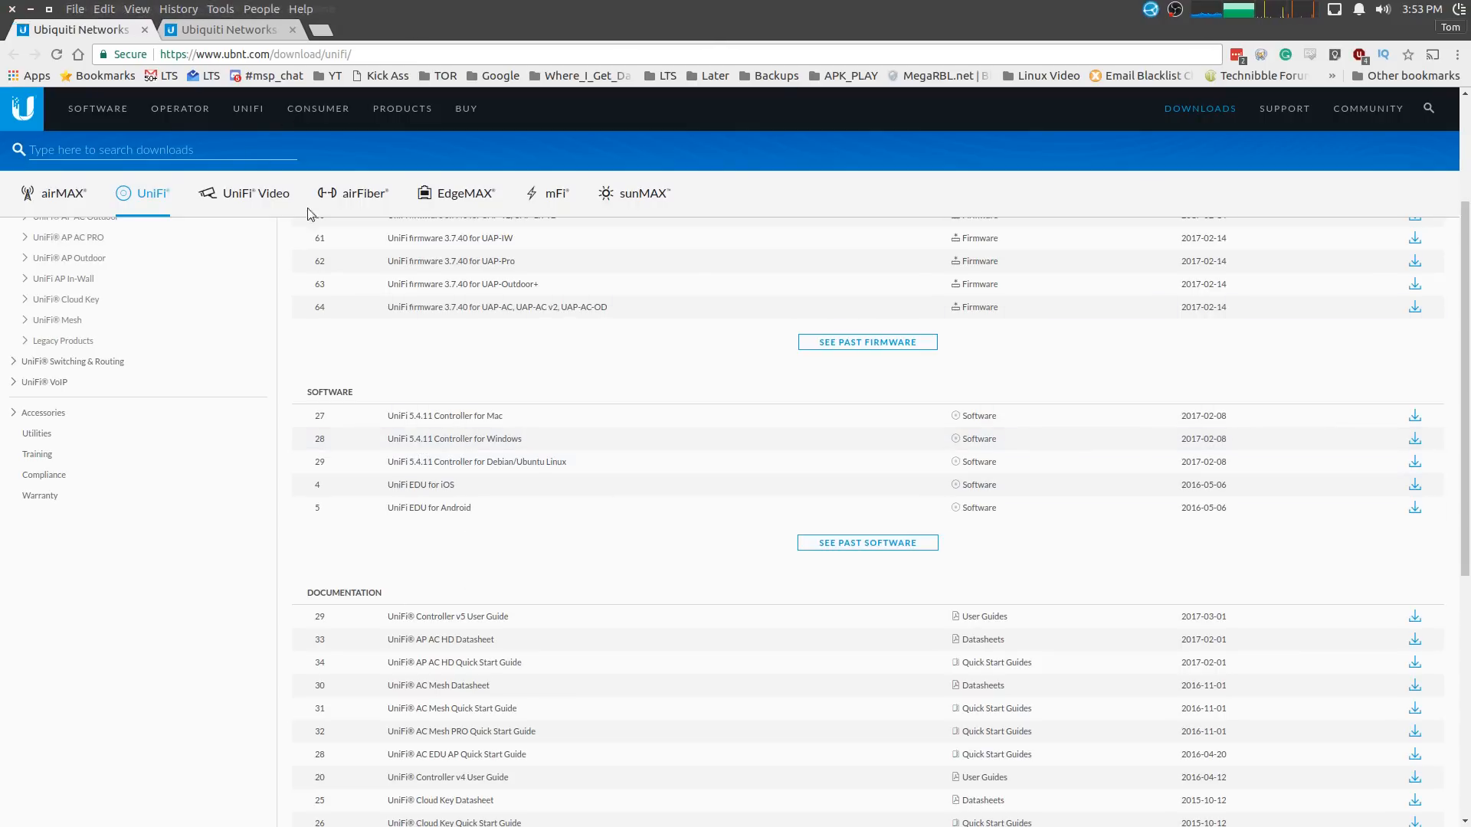
{"action": "left_click", "coordinate": [11, 9]}
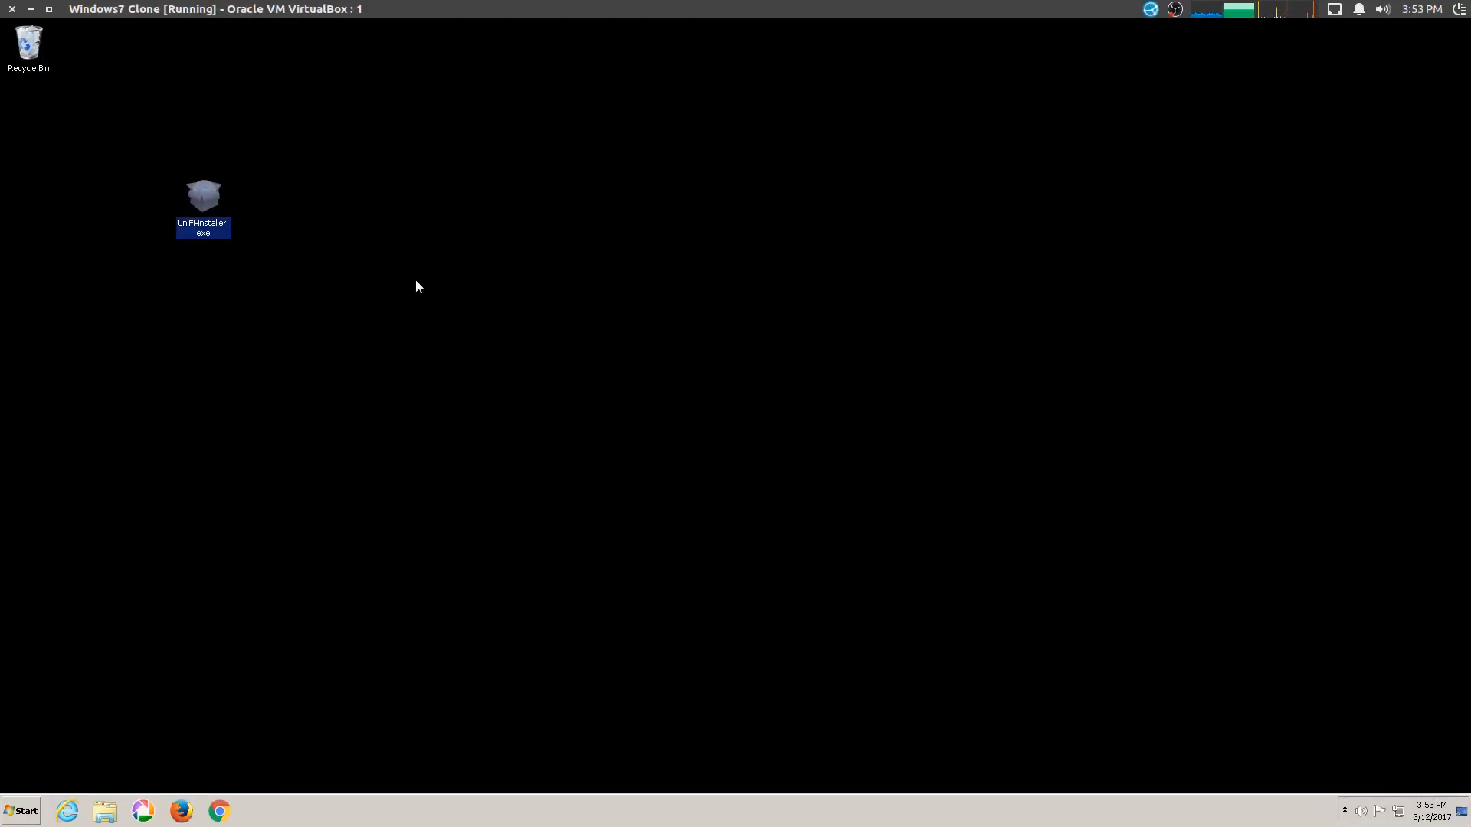
- Install and start UniFi Controller 5.4.11 in the Windows 7 guest, moving its window aside
{"action": "key", "text": "Return"}
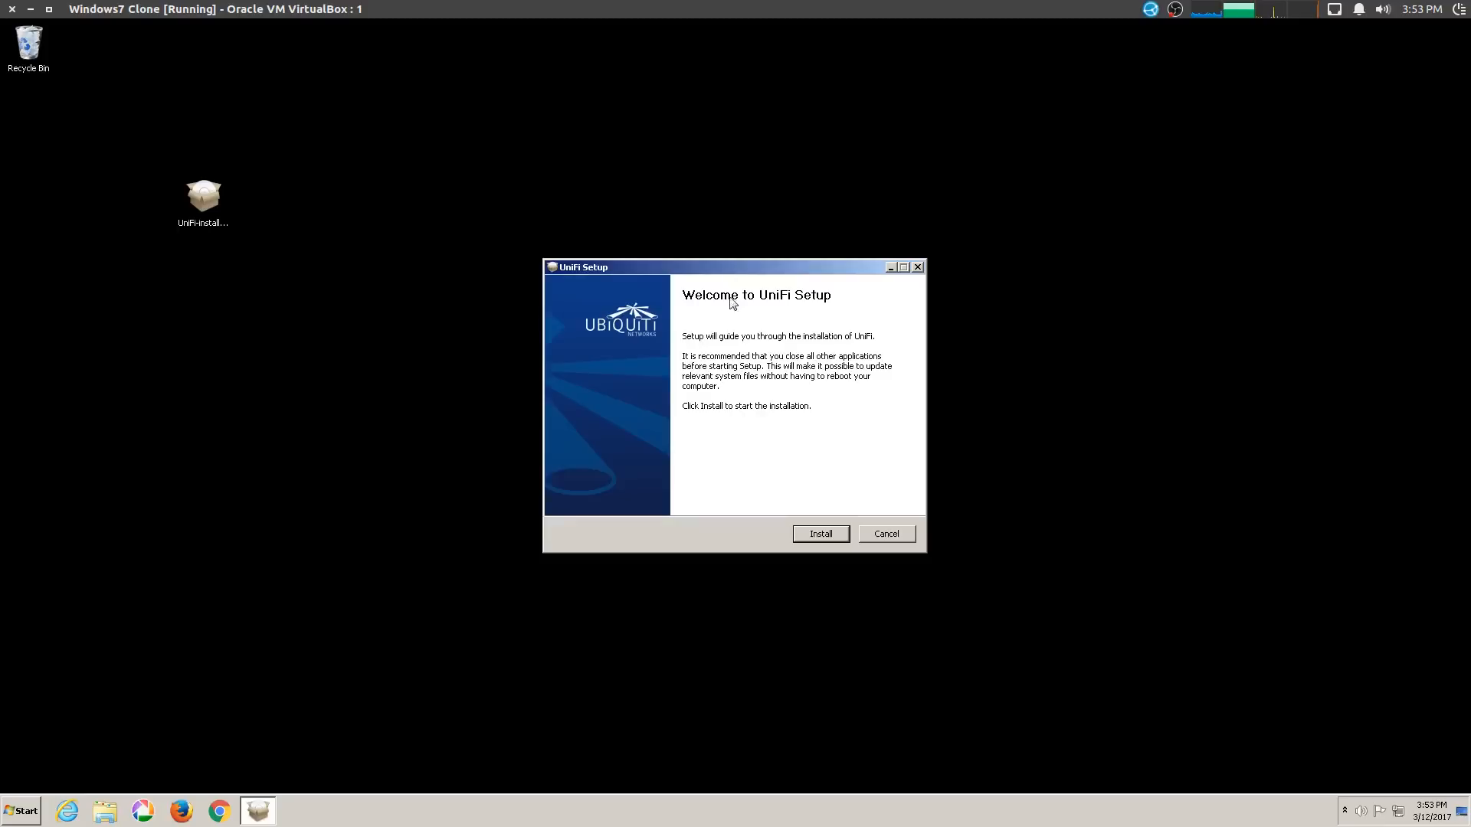
{"action": "left_click", "coordinate": [829, 535]}
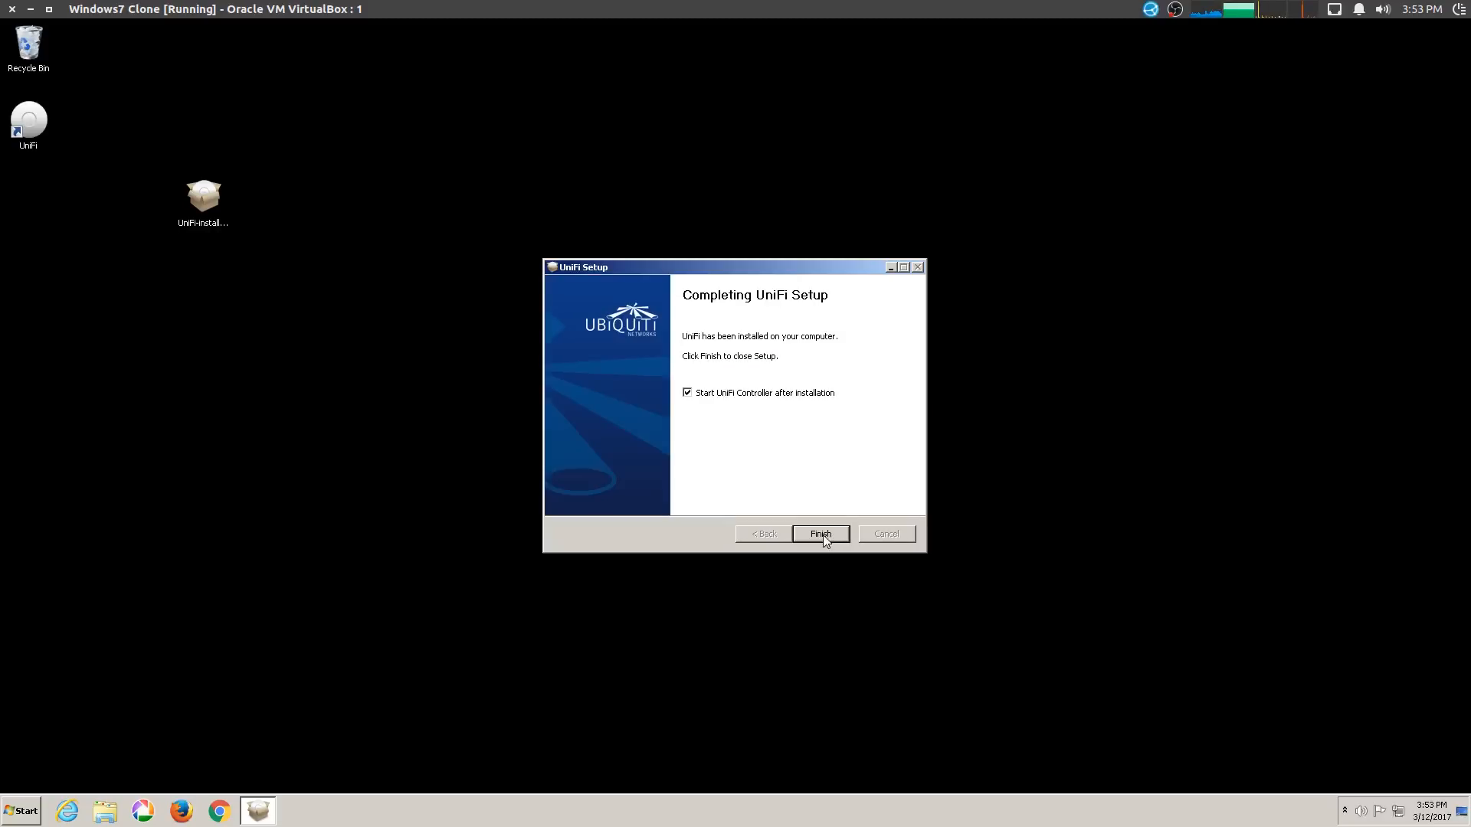
{"action": "left_click", "coordinate": [821, 534]}
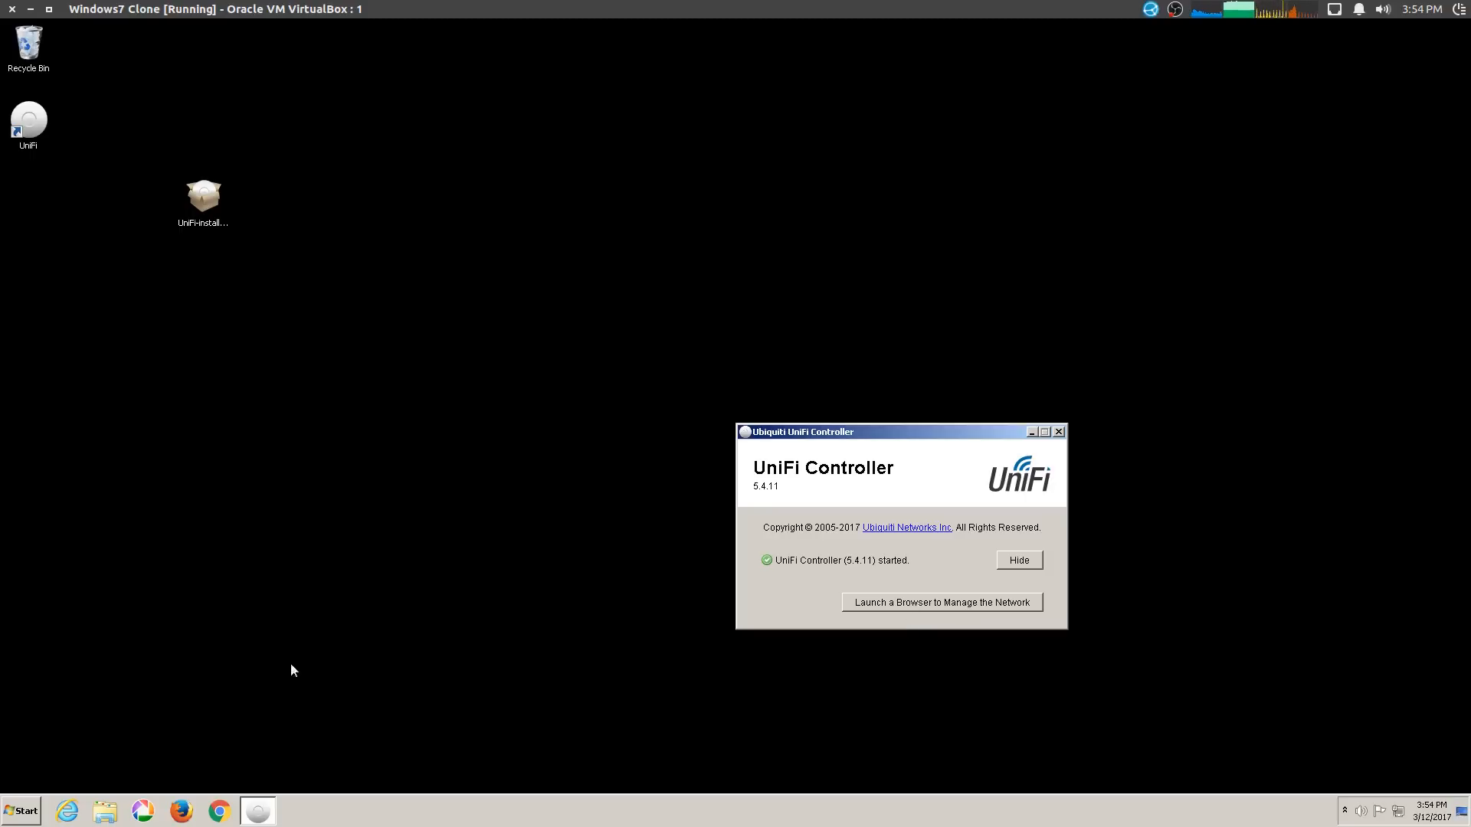
{"action": "left_click_drag", "start_coordinate": [873, 429], "coordinate": [838, 391]}
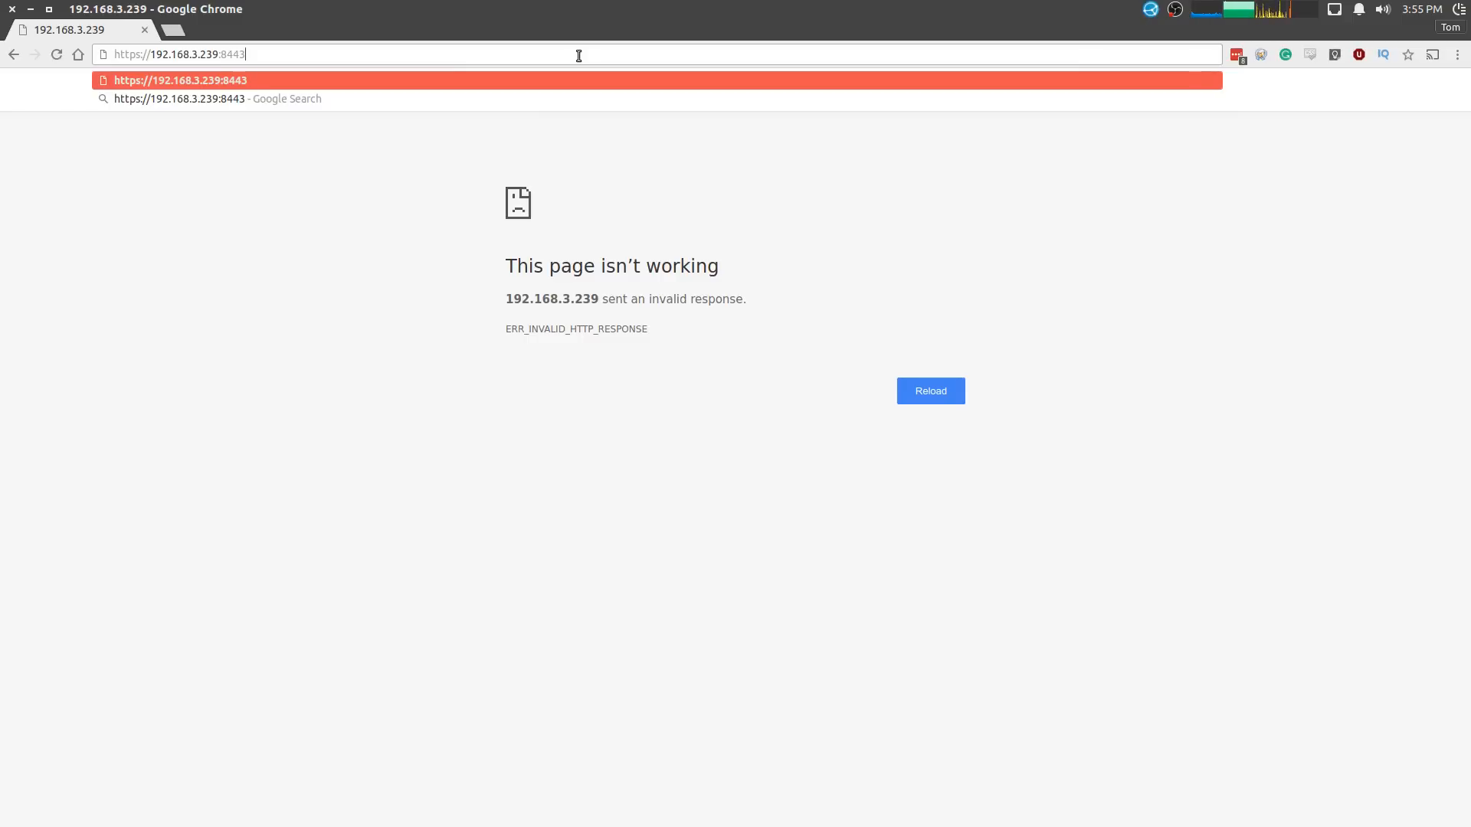
{"action": "key", "text": "Home"}
{"action": "key", "text": "Right"}
{"action": "key", "text": "Right"}
{"action": "key", "text": "Right"}
{"action": "key", "text": "Right"}
{"action": "key", "text": "Right"}
{"action": "key", "text": "End"}
{"action": "key", "text": "Return"}
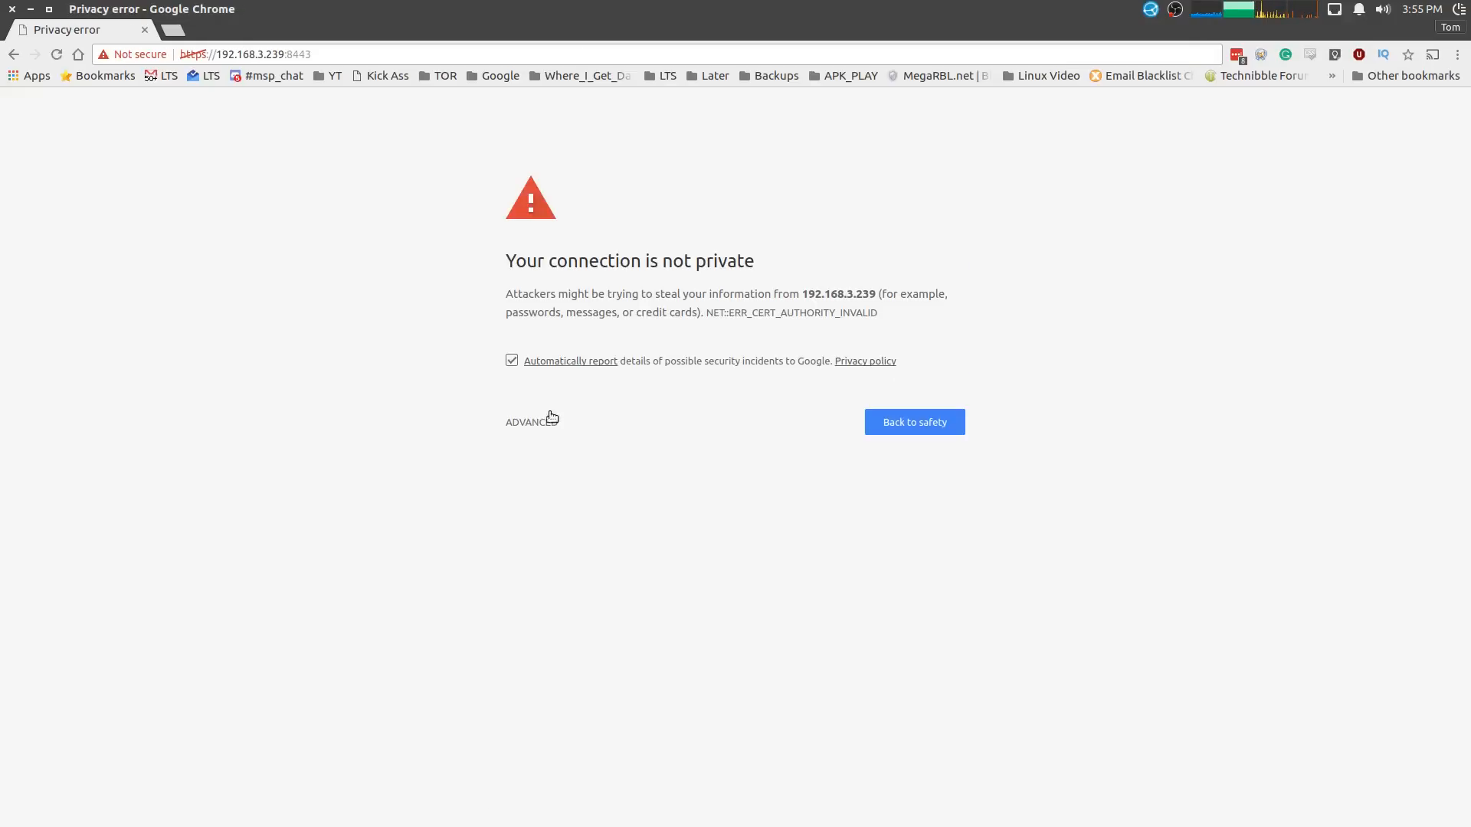
{"action": "left_click", "coordinate": [551, 421]}
{"action": "left_click", "coordinate": [570, 550]}
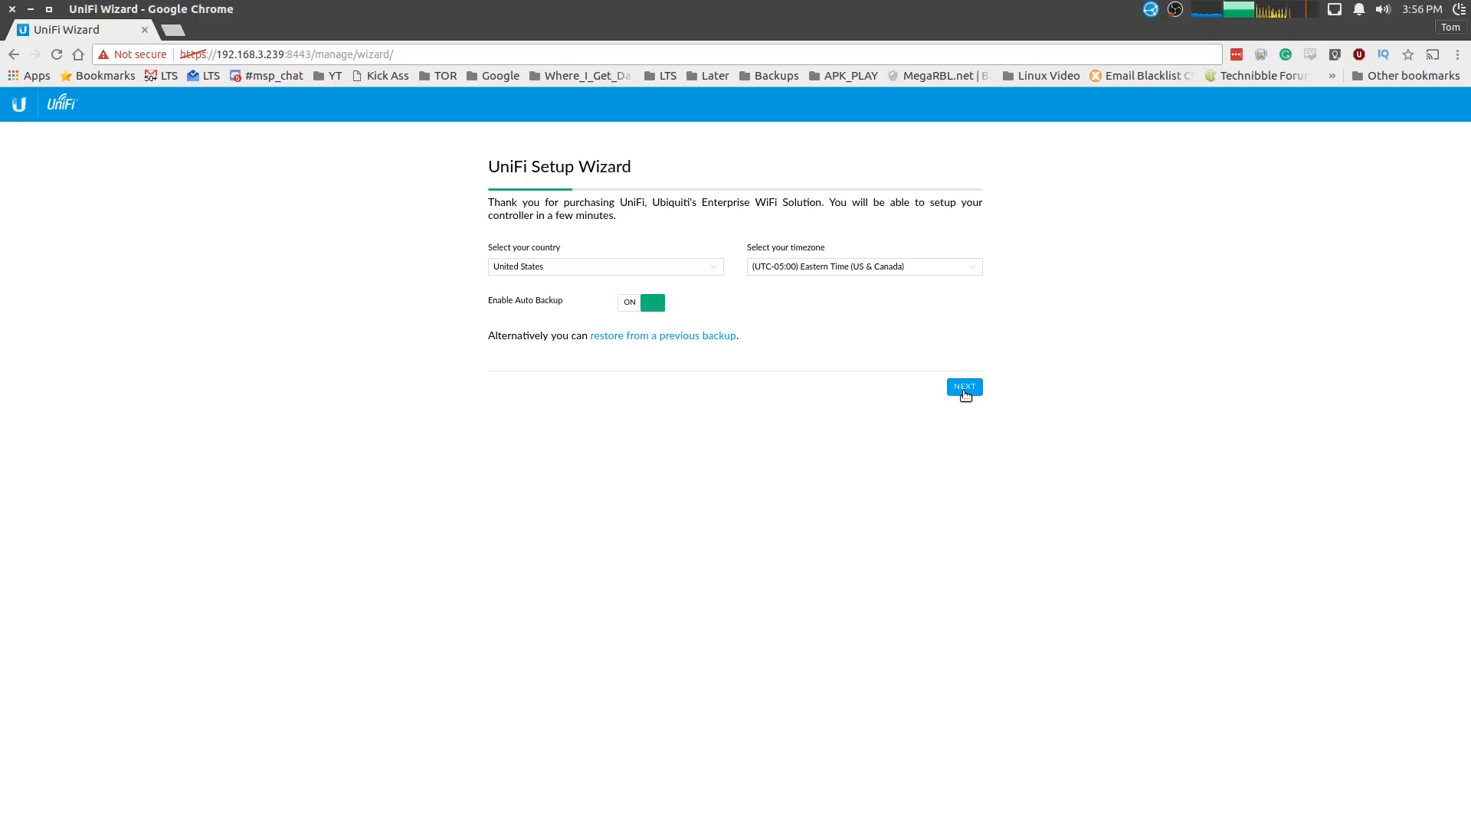
- Accept United States and Eastern Time, then select the UniFi AP-Outdoor+ at 192.168.3.194
{"action": "left_click", "coordinate": [965, 388]}
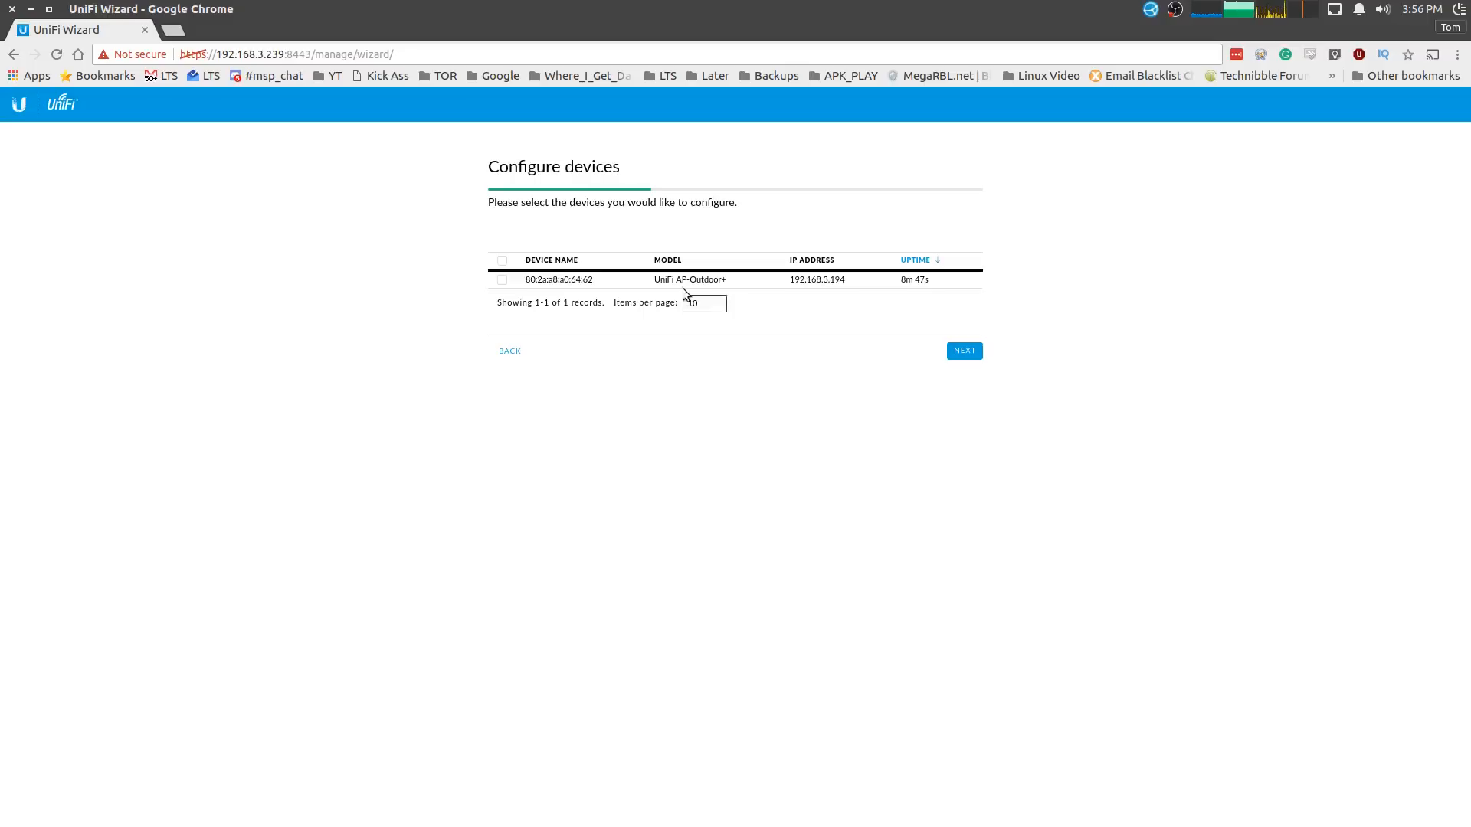
{"action": "left_click", "coordinate": [505, 282]}
{"action": "left_click", "coordinate": [962, 352]}
{"action": "left_click", "coordinate": [596, 235]}
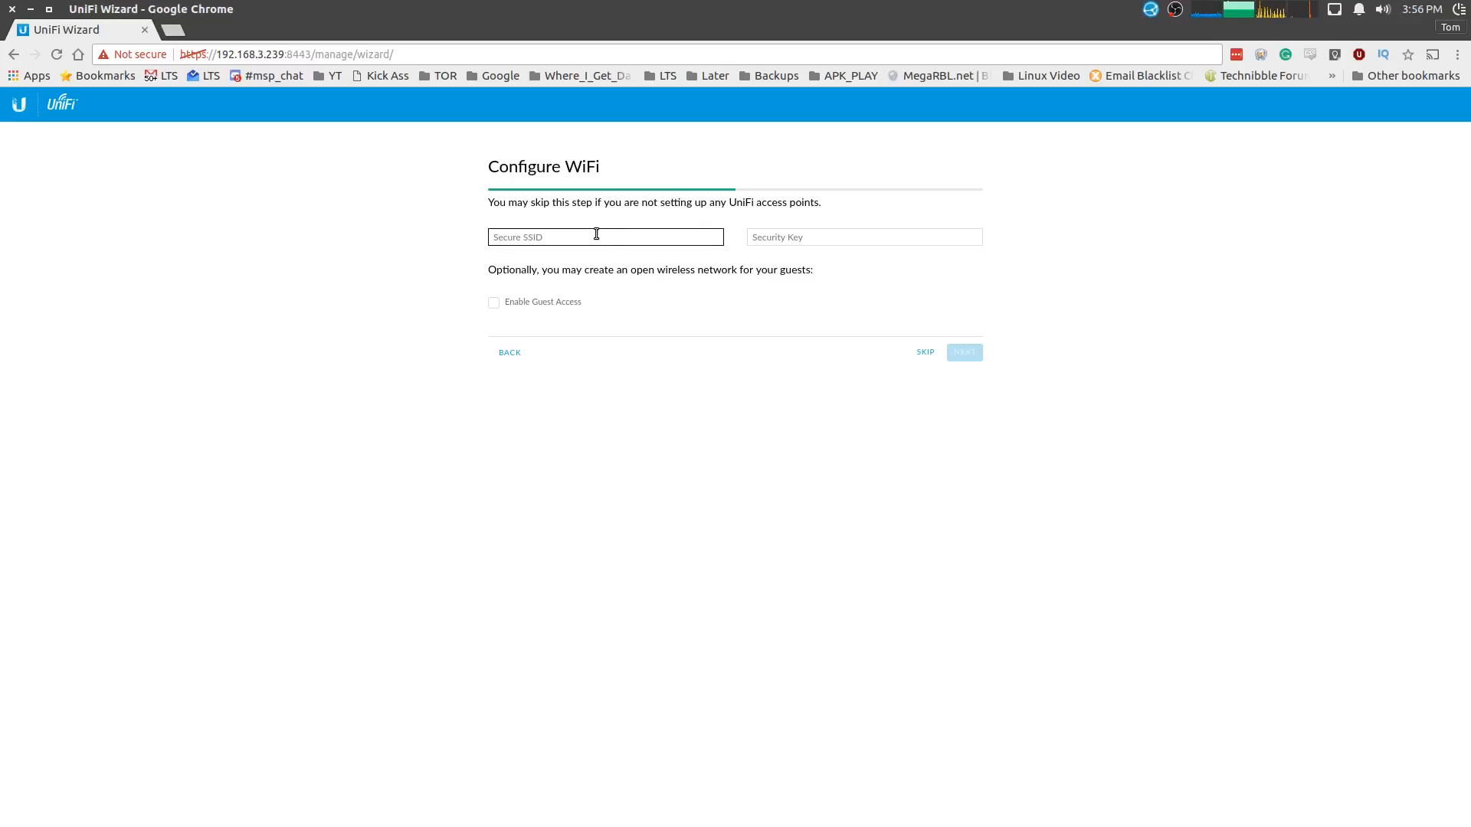
- Name the secure WiFi network 'OurTestWiFi', enter its security key, and continue
{"action": "type", "text": "out"}
{"action": "type", "text": "testwifi"}
{"action": "key", "text": "BackSpace"}
{"action": "key", "text": "BackSpace"}
{"action": "key", "text": "BackSpace"}
{"action": "key", "text": "BackSpace"}
{"action": "type", "text": "Wi"}
{"action": "type", "text": "O"}
{"action": "key", "text": "shift+Right"}
{"action": "type", "text": "T"}
{"action": "left_click", "coordinate": [903, 239]}
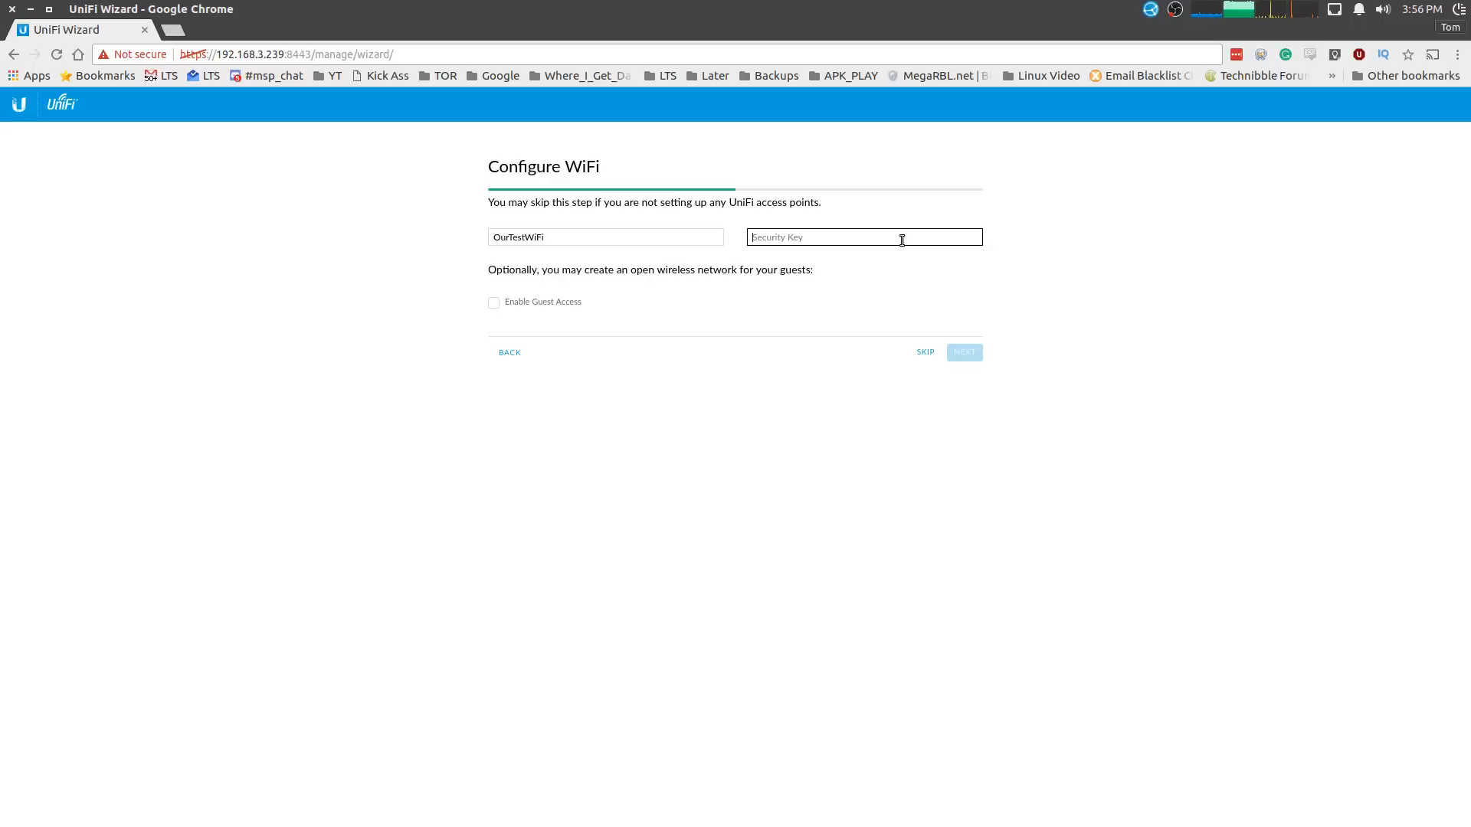
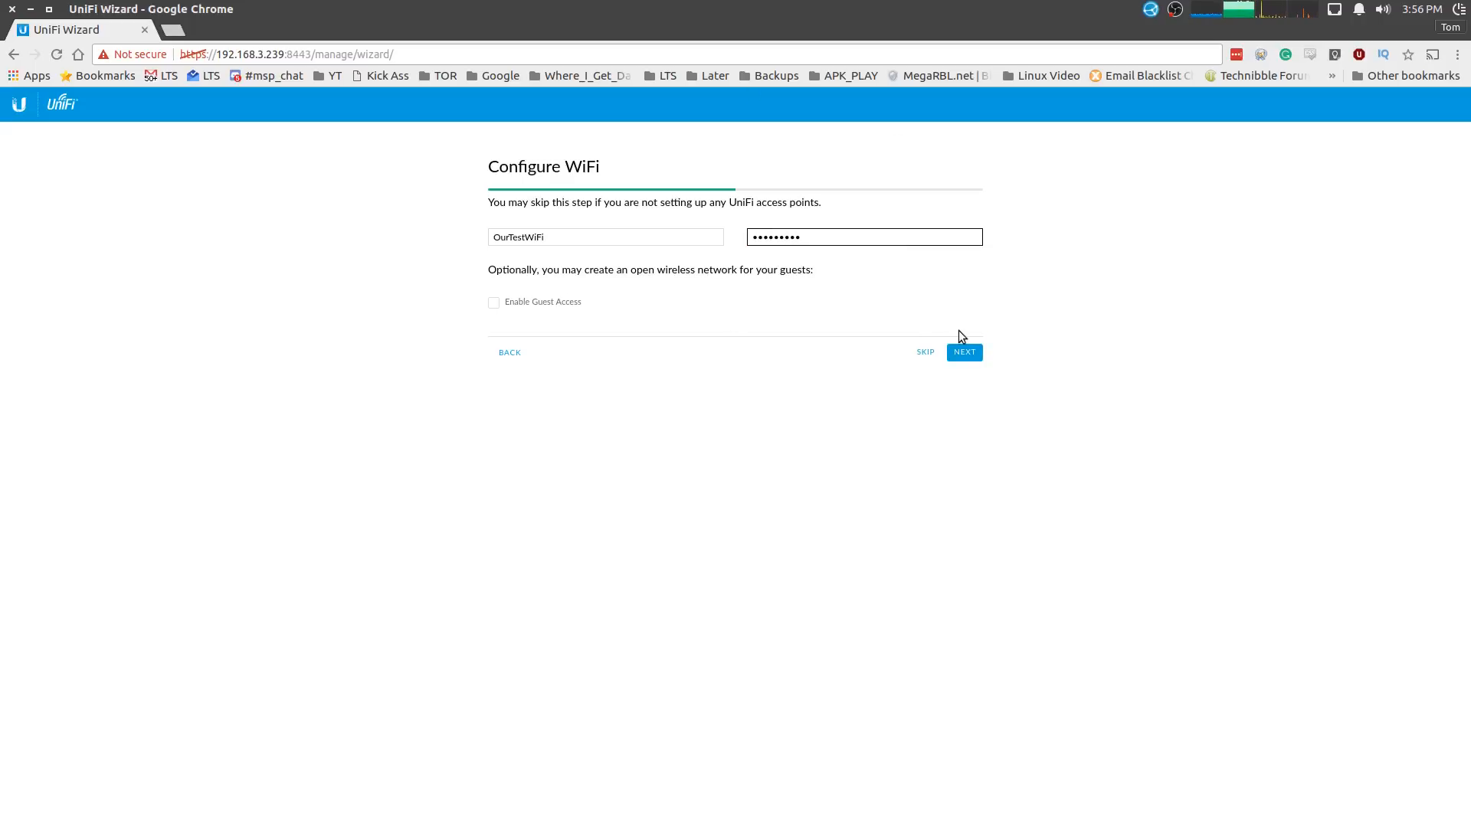
{"action": "left_click", "coordinate": [963, 350]}
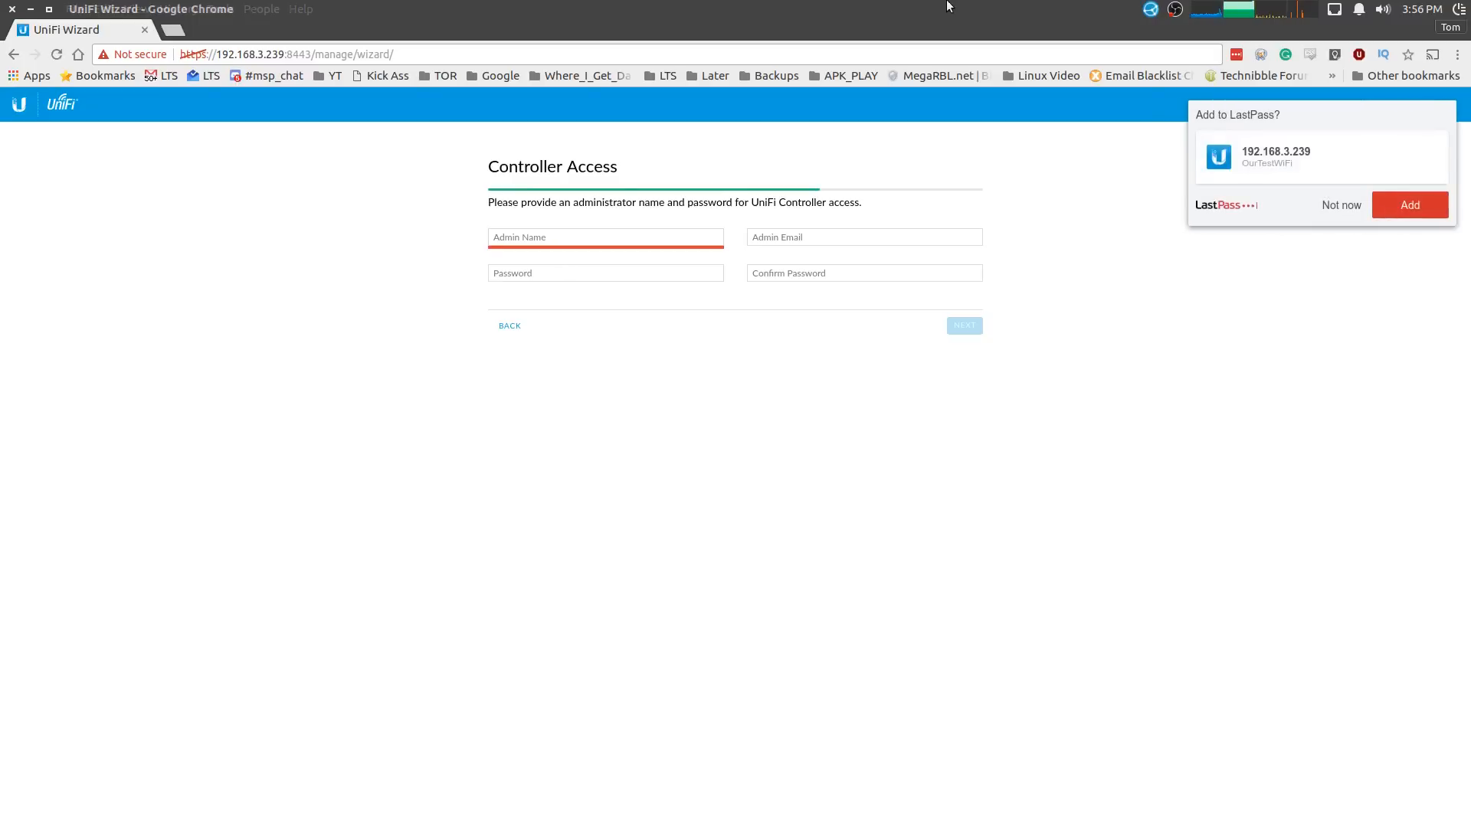
- Enter administrator name 'admin', the admin e-mail address, and a password
{"action": "left_click", "coordinate": [568, 234]}
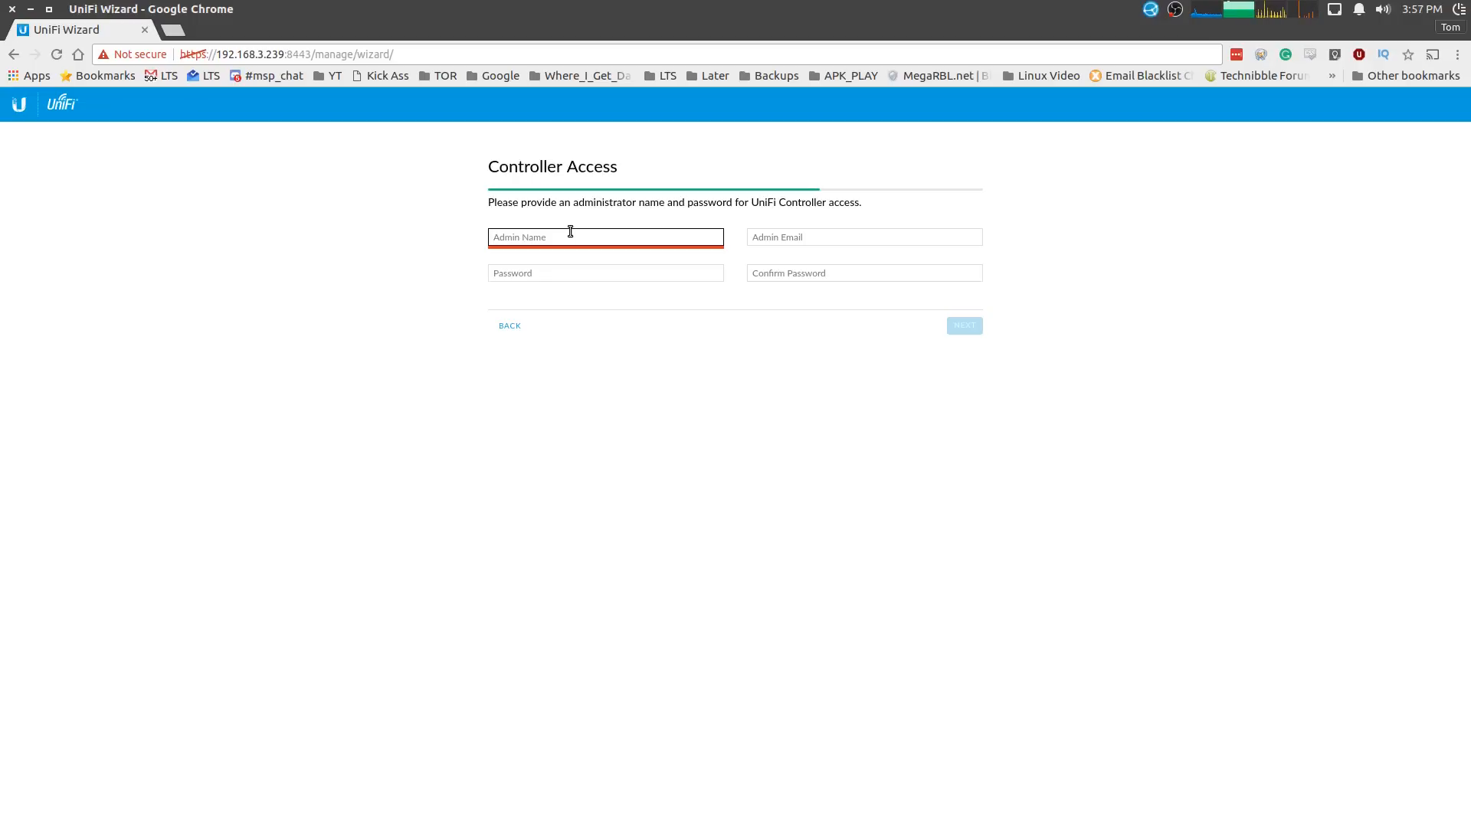
{"action": "type", "text": "admin"}
{"action": "key", "text": "BackSpace"}
{"action": "key", "text": "BackSpace"}
{"action": "key", "text": "BackSpace"}
{"action": "key", "text": "BackSpace"}
{"action": "key", "text": "BackSpace"}
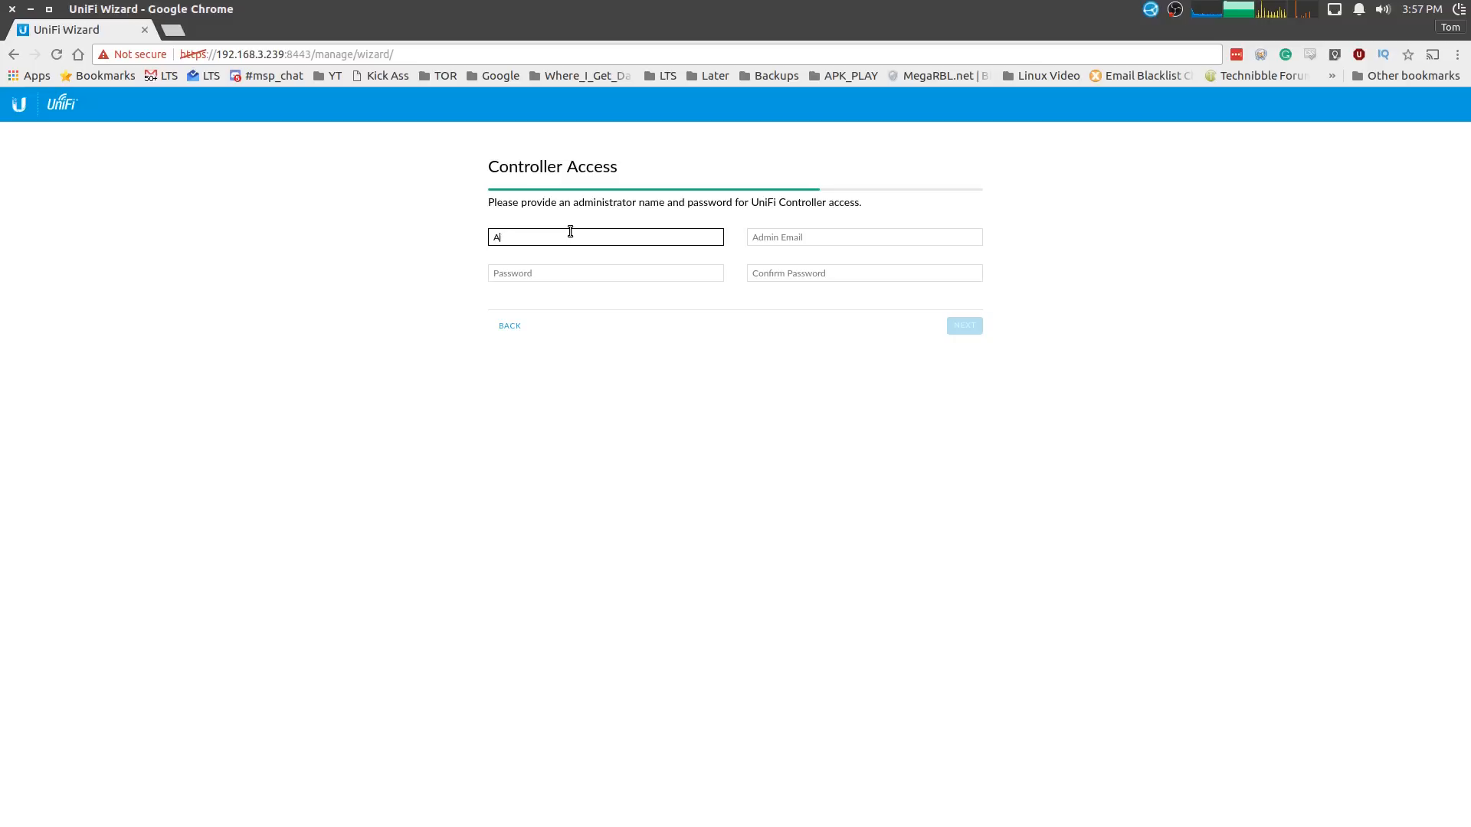
{"action": "type", "text": "admin"}
{"action": "key", "text": "Tab"}
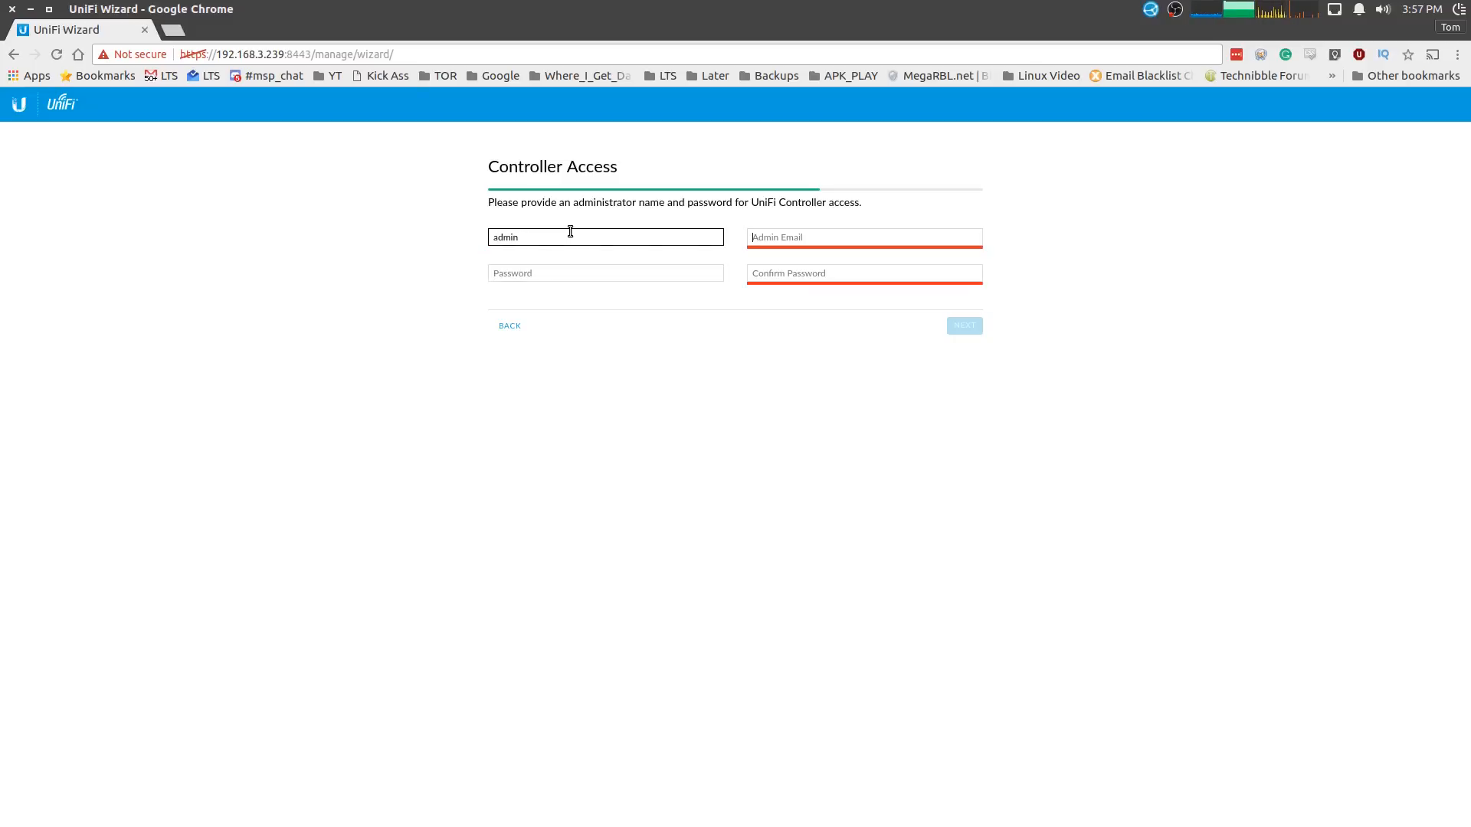
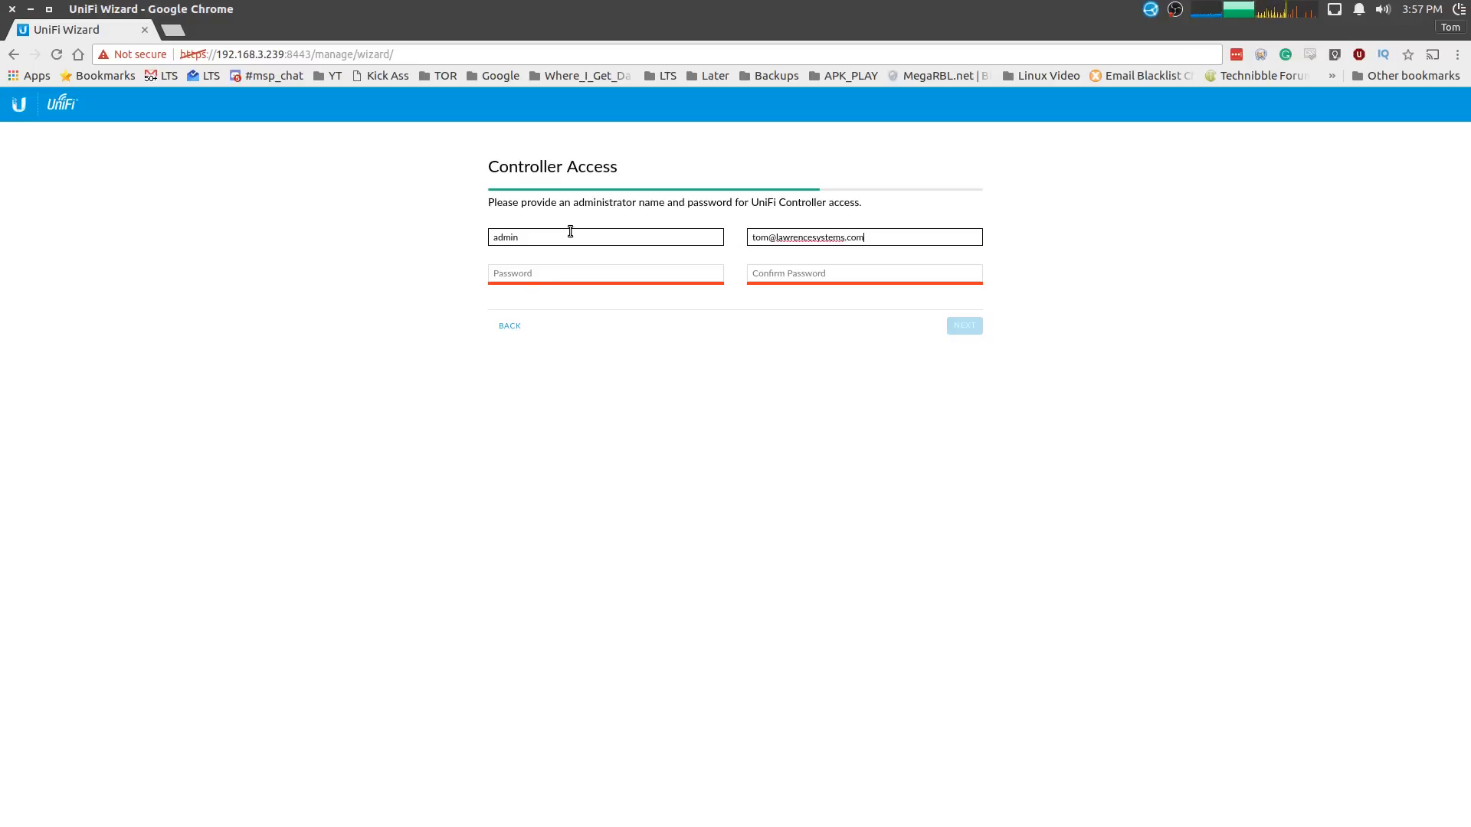
{"action": "key", "text": "Tab"}
{"action": "type", "text": "******"}
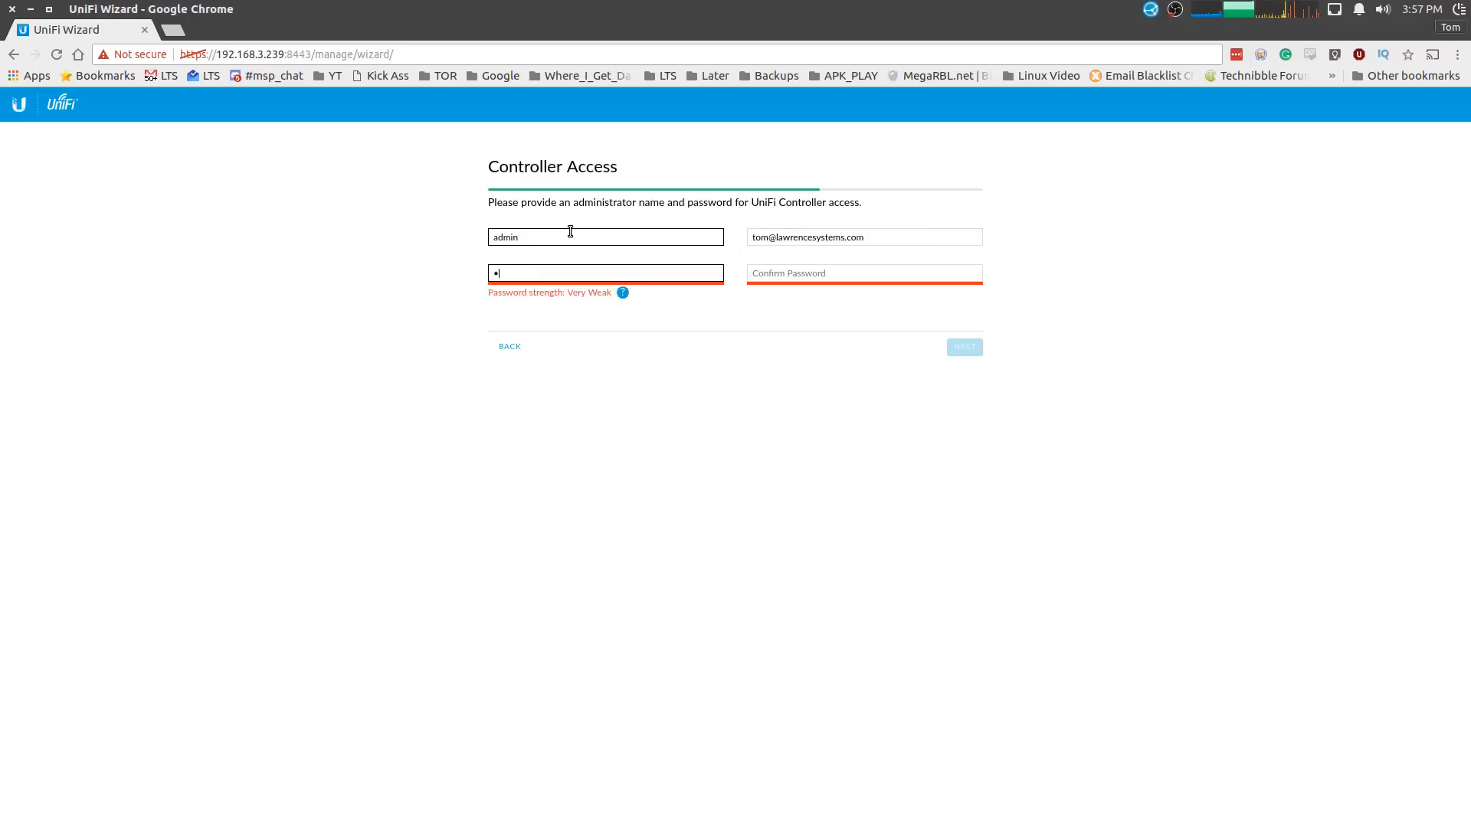
{"action": "type", "text": "*****"}
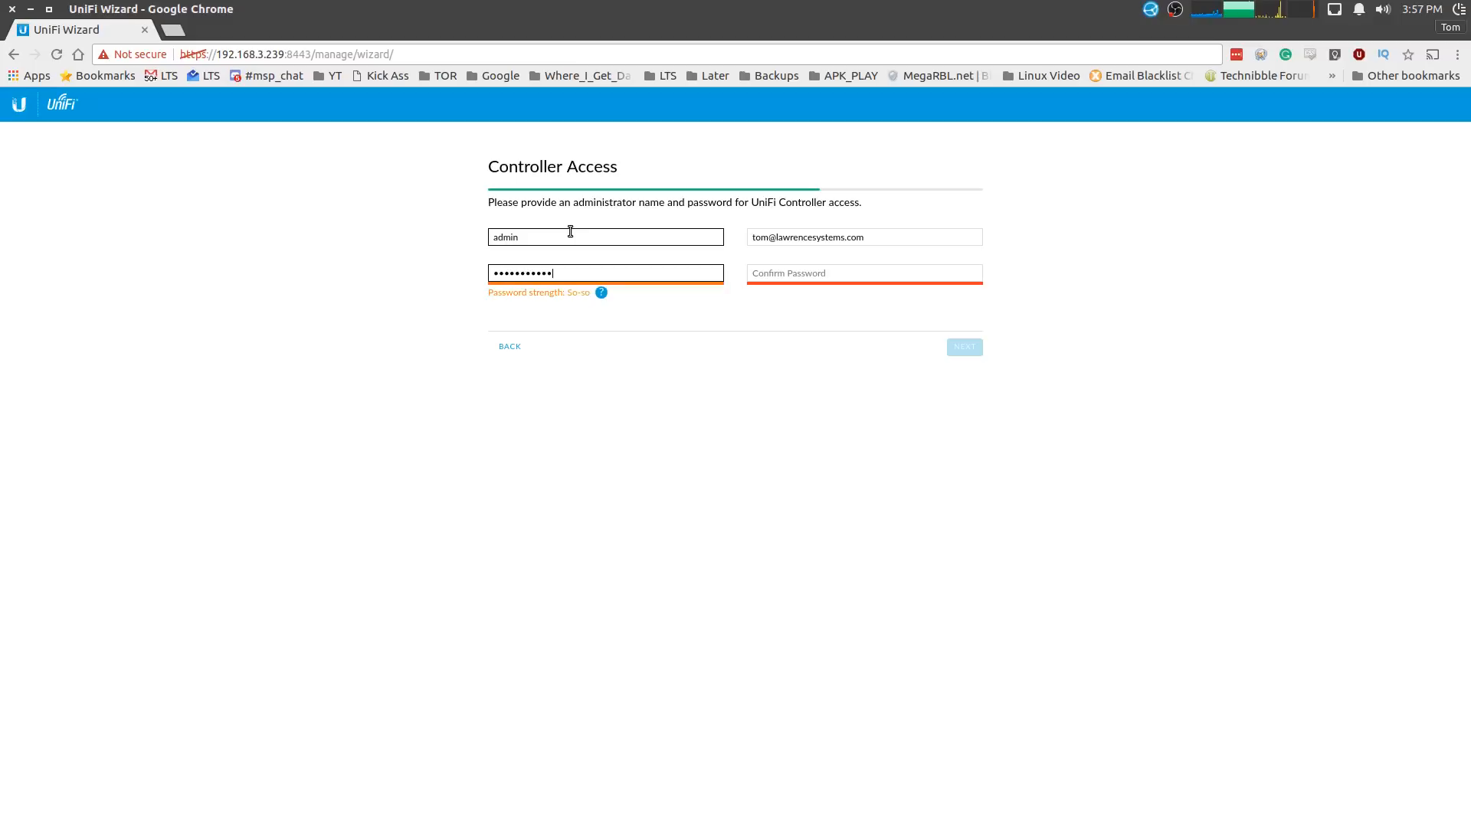
{"action": "key", "text": "Tab"}
{"action": "type", "text": "***********"}
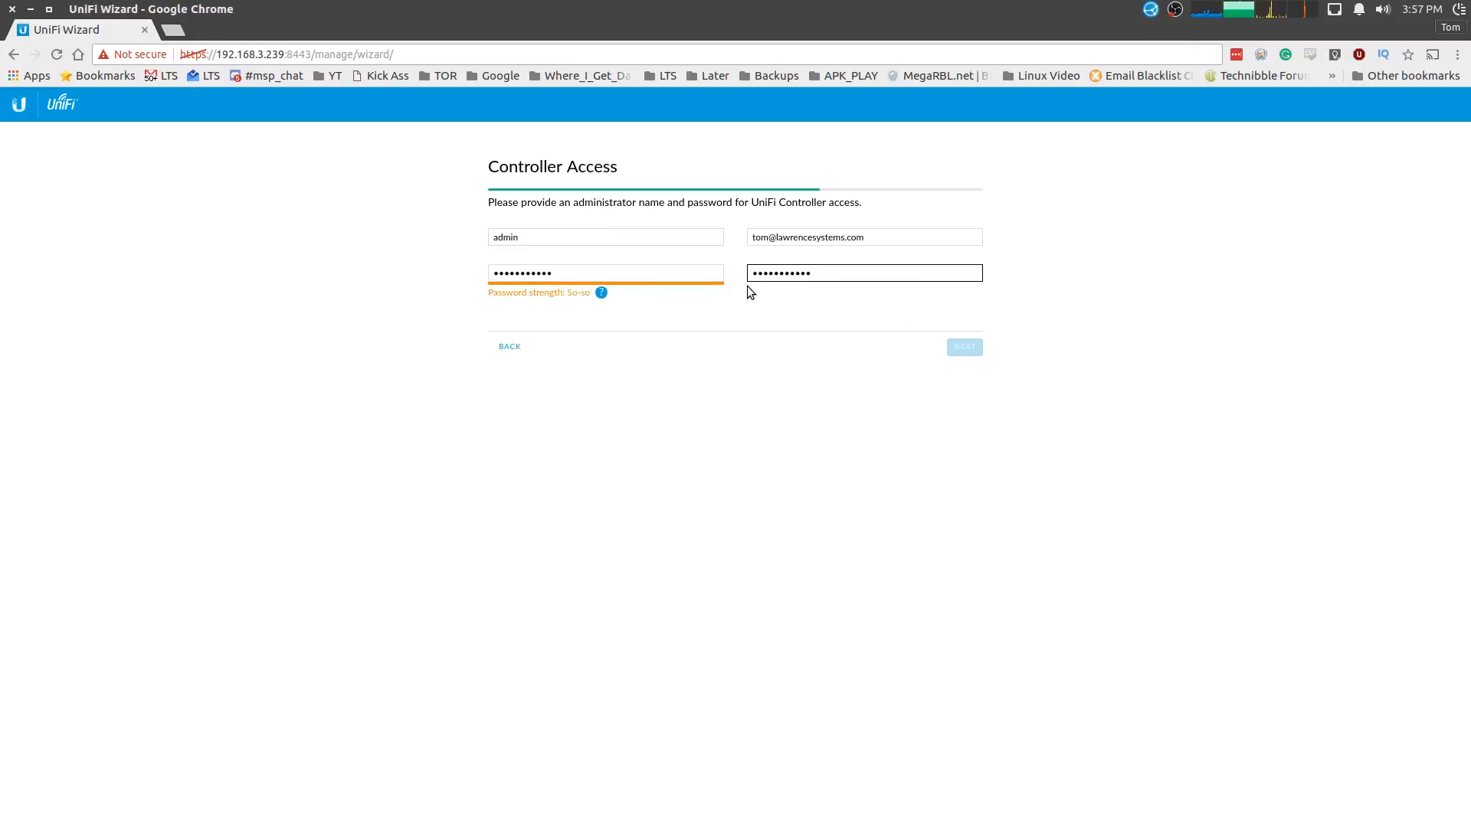
- Retype the administrator password in both password fields so they match, and continue
{"action": "left_click", "coordinate": [695, 272]}
{"action": "key", "text": "ctrl+a"}
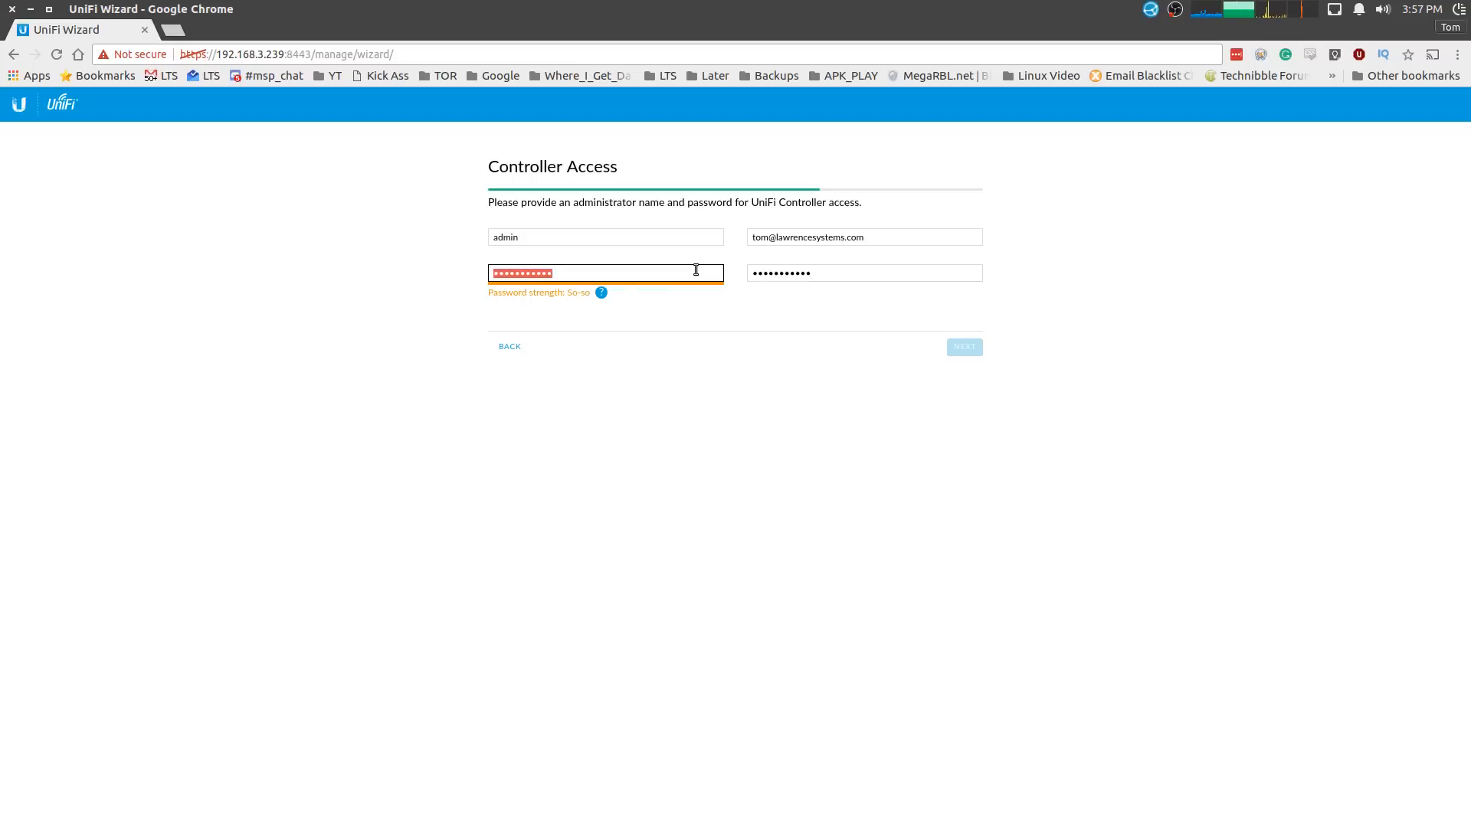
{"action": "key", "text": "BackSpace"}
{"action": "type", "text": "•••"}
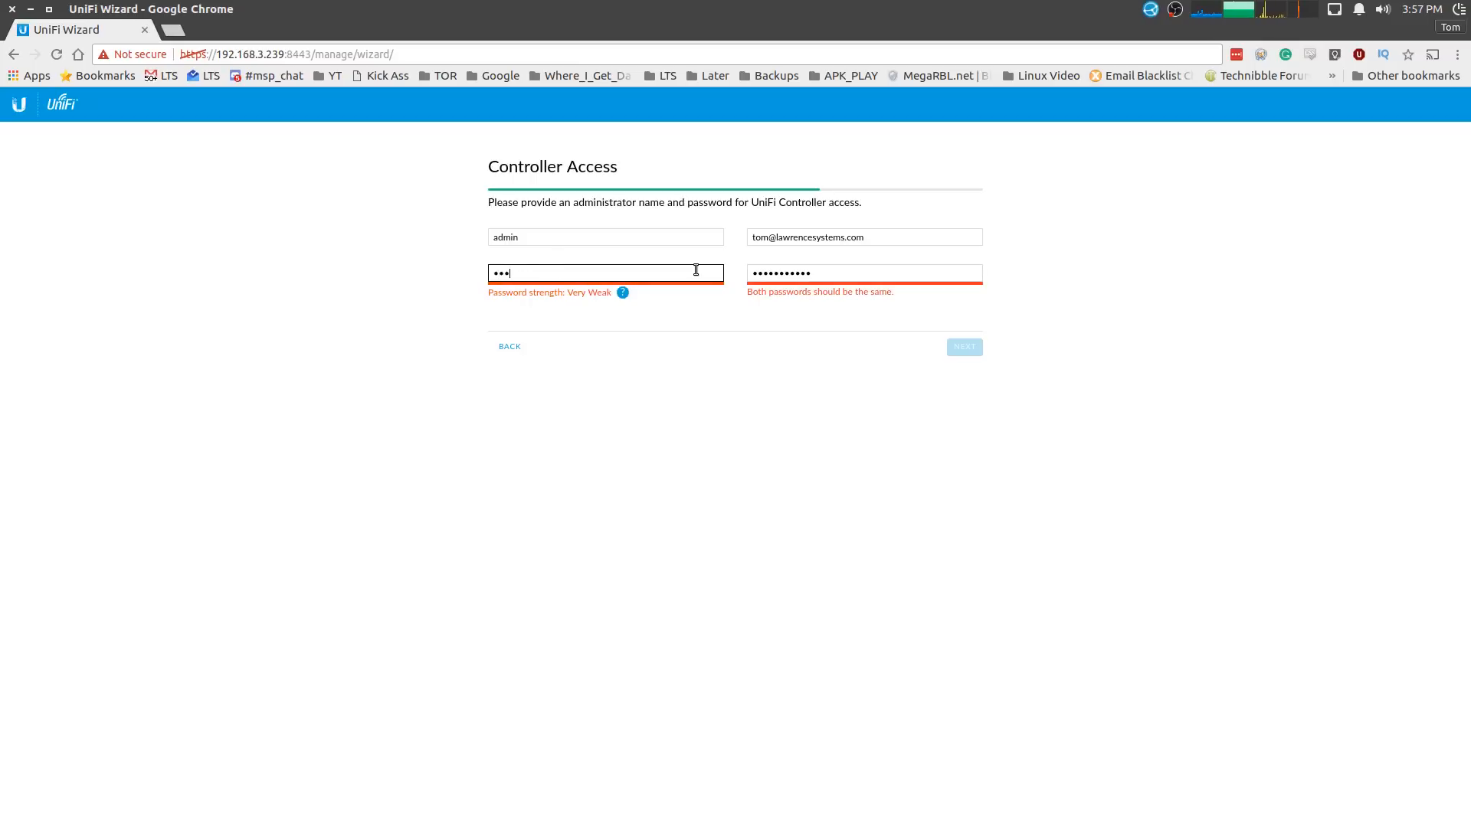
{"action": "type", "text": "•••••••••••"}
{"action": "key", "text": "Tab"}
{"action": "type", "text": "•••"}
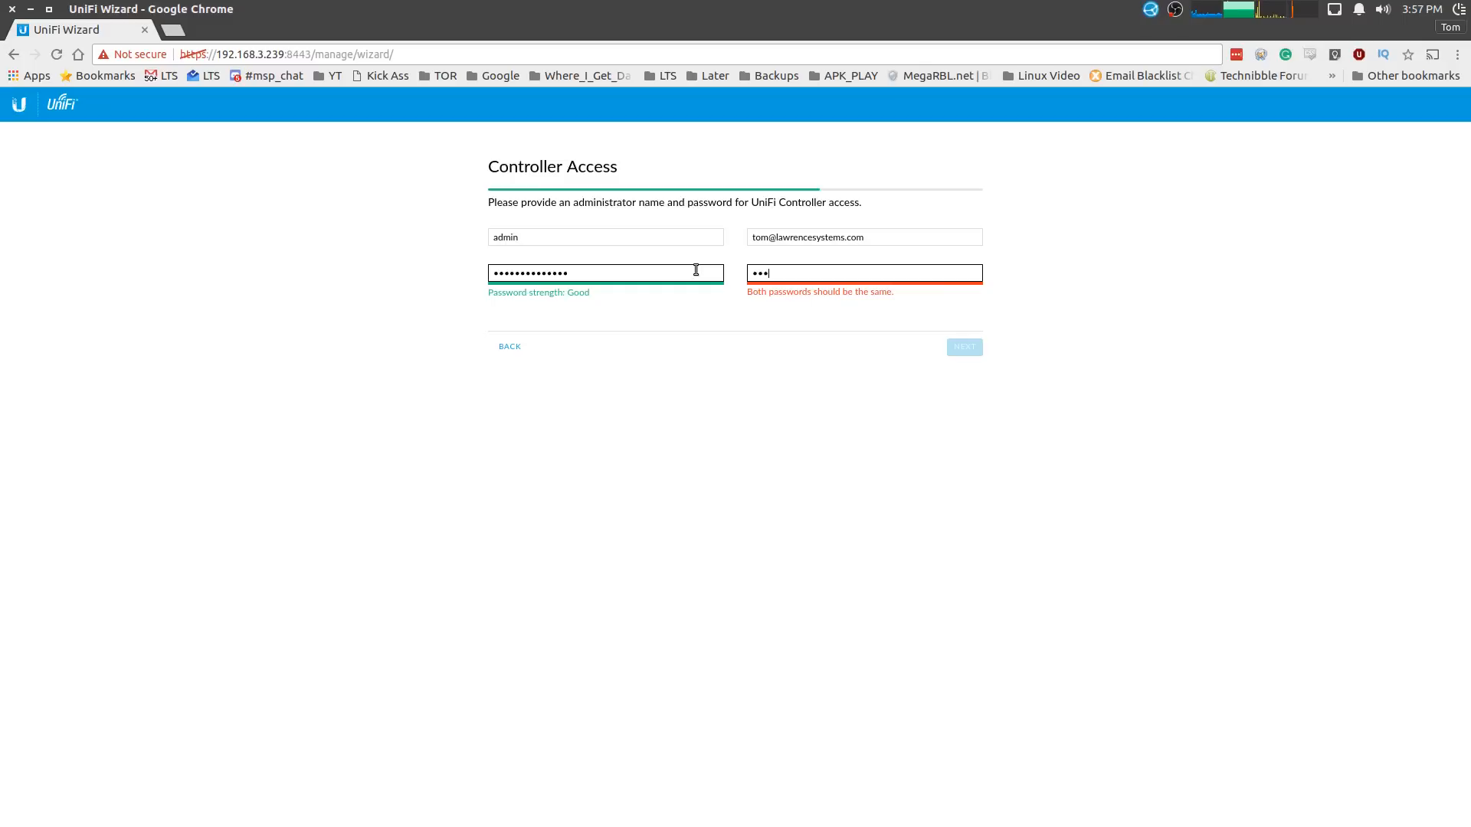
{"action": "type", "text": "•••••••••••"}
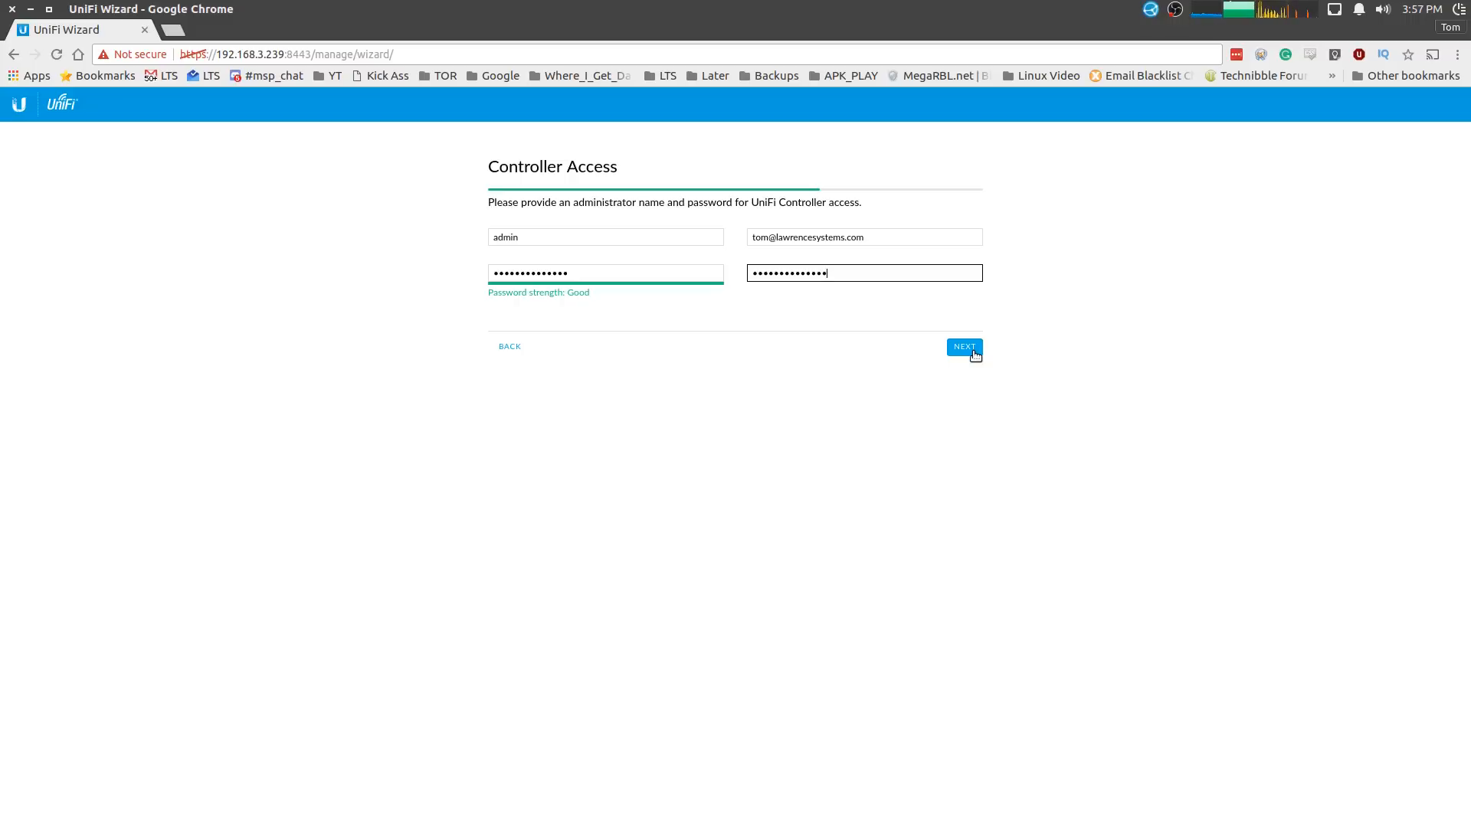
{"action": "left_click", "coordinate": [966, 348]}
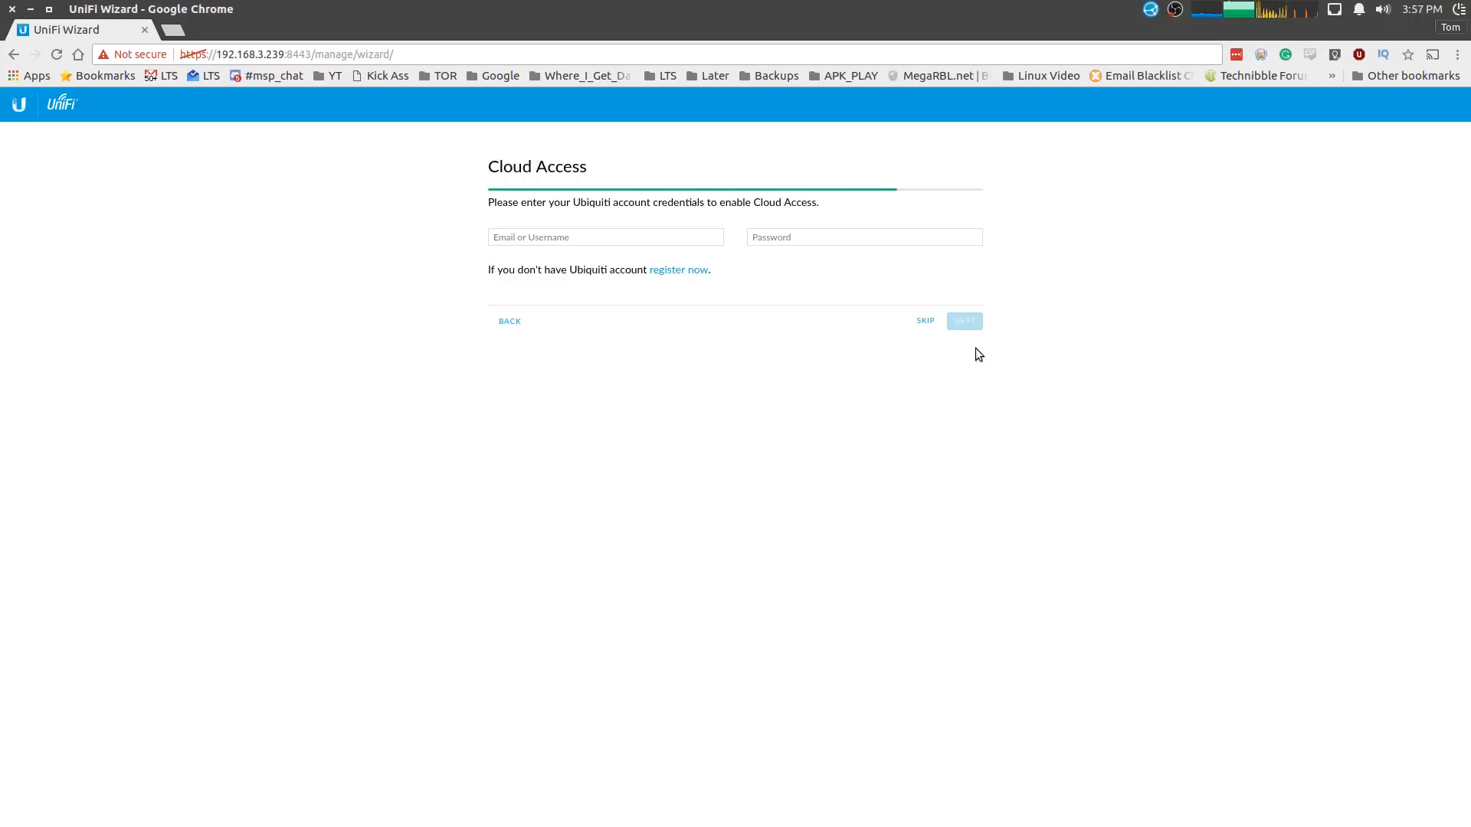
- Skip cloud access and finish the wizard from the Confirm summary page
{"action": "left_click", "coordinate": [586, 234]}
{"action": "left_click", "coordinate": [924, 320]}
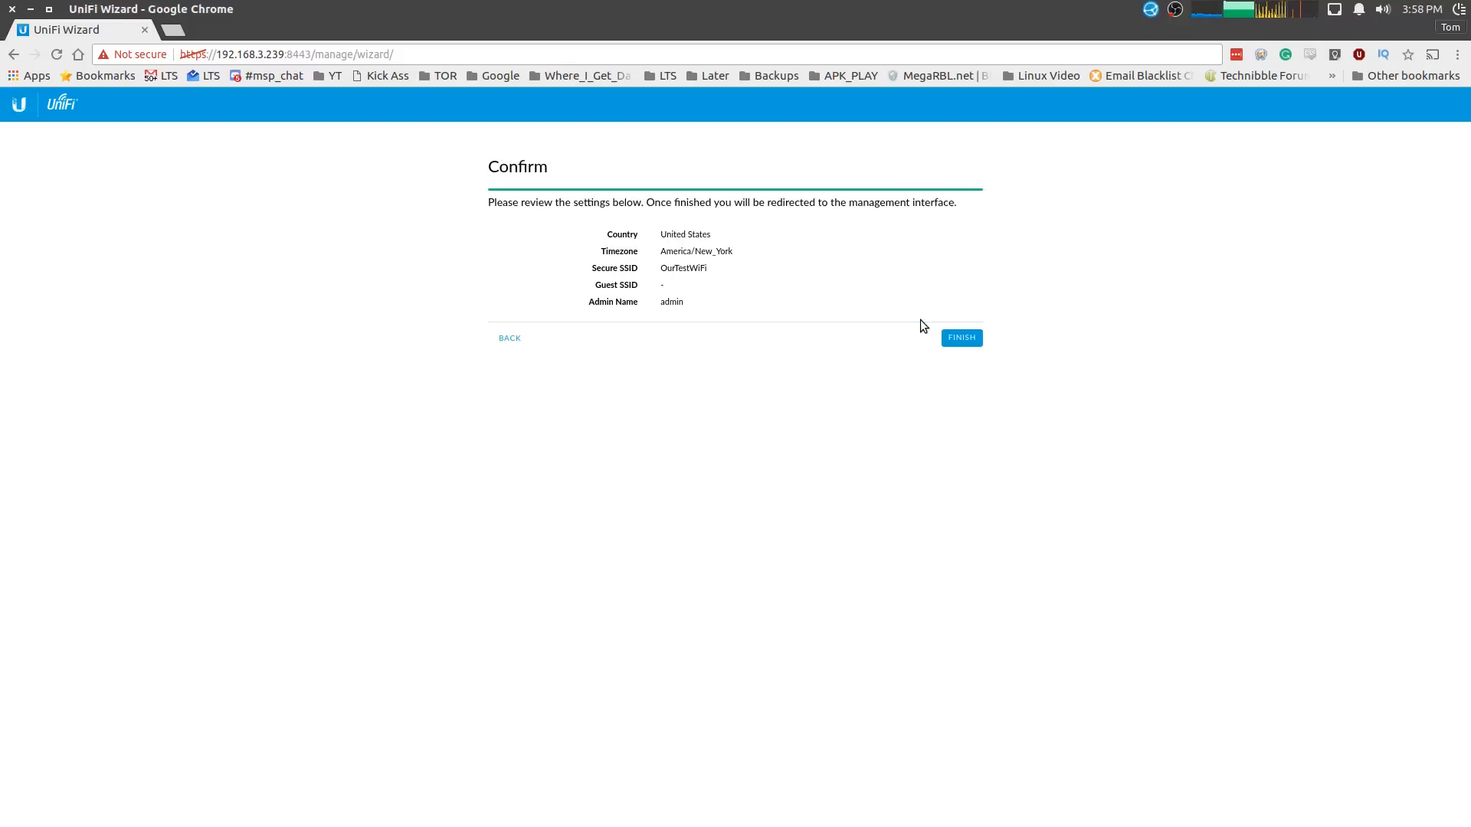
{"action": "left_click", "coordinate": [967, 339]}
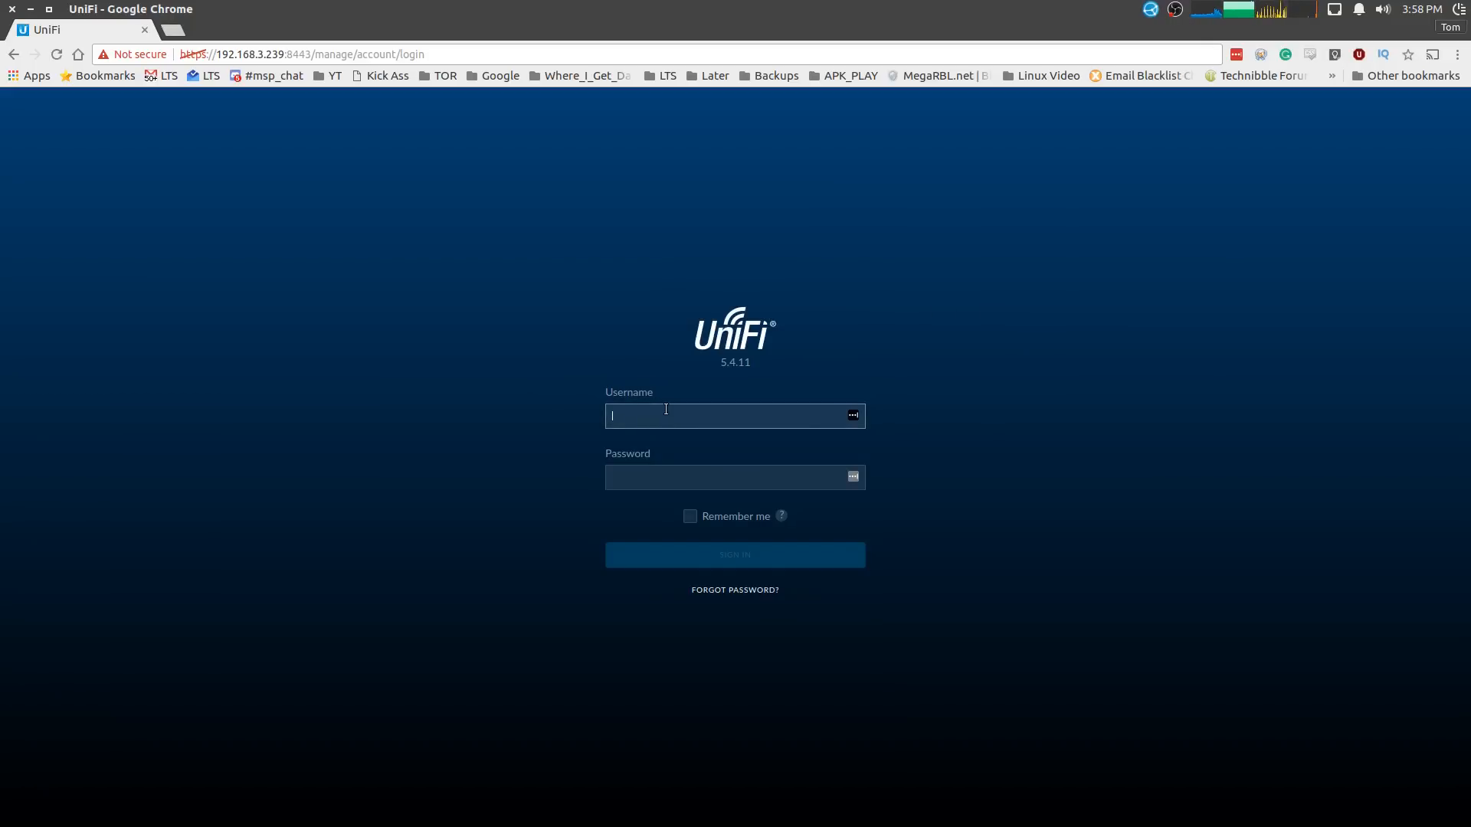
- Sign in as 'admin' with the administrator password
{"action": "type", "text": "admin"}
{"action": "key", "text": "Tab"}
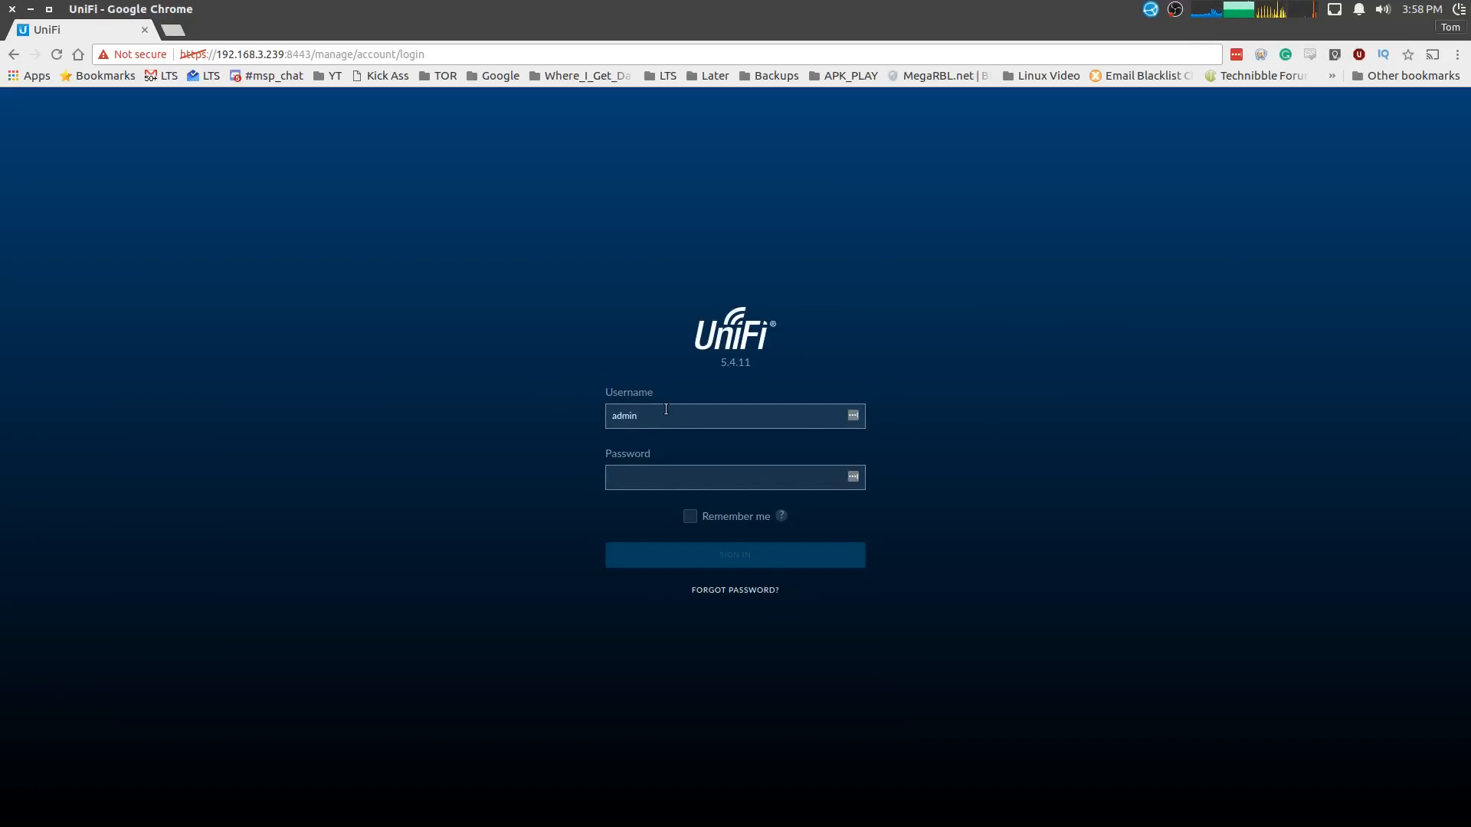
{"action": "type", "text": "••••••••••••"}
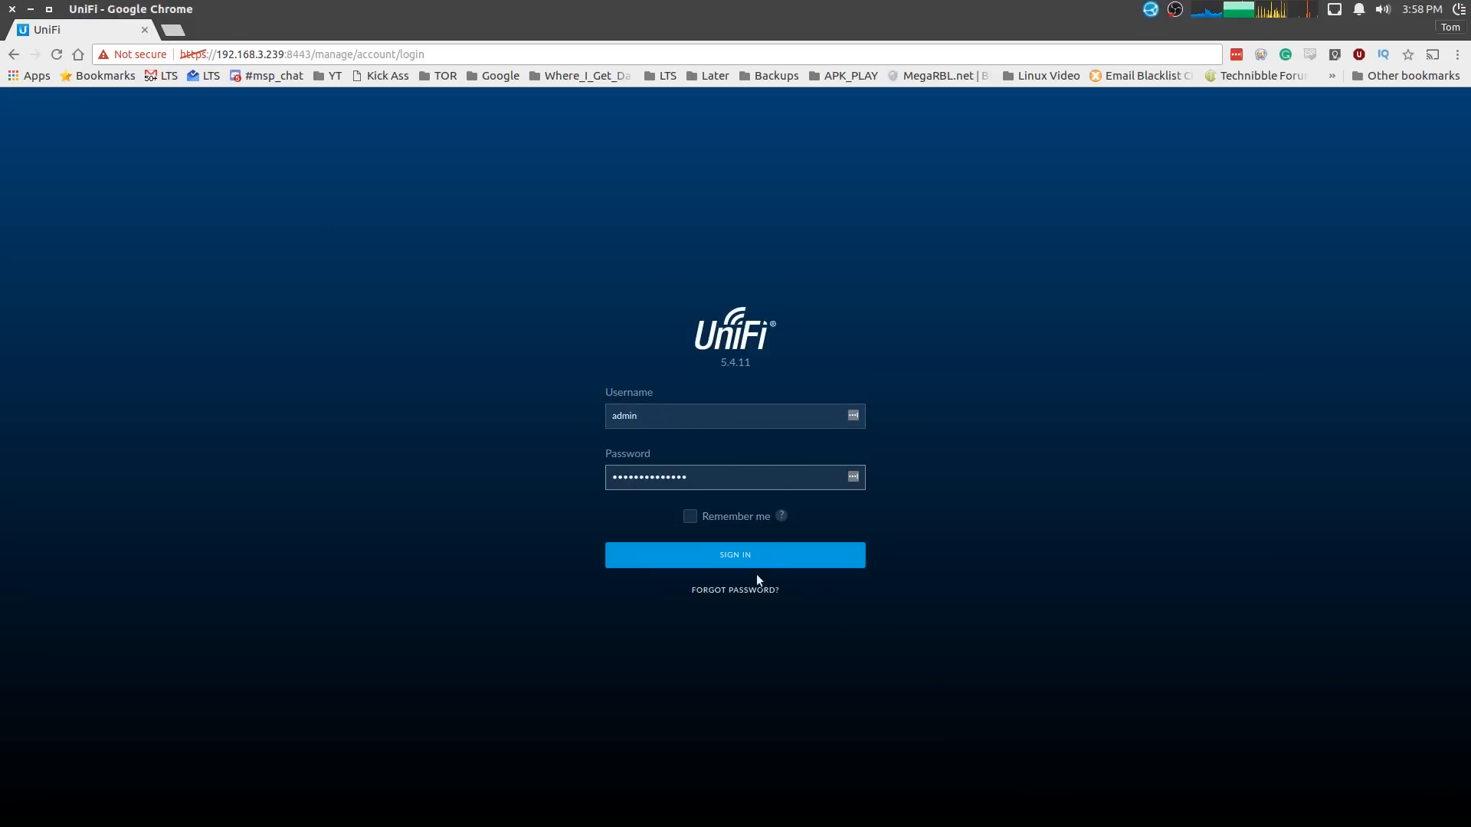
{"action": "left_click", "coordinate": [750, 555]}
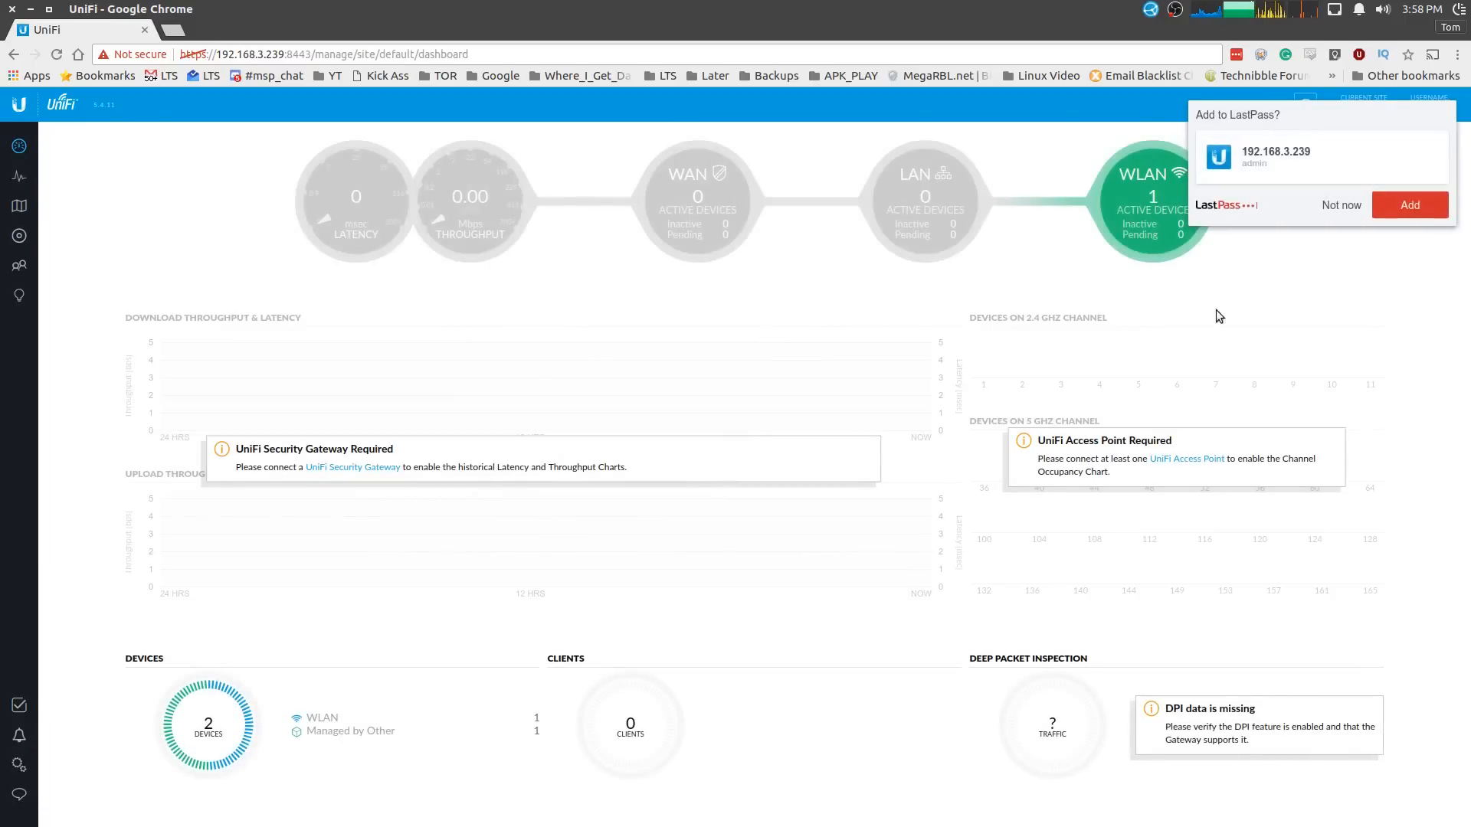
- Dismiss the LastPass save prompt, look over the dashboard gauges, and open the Devices page
{"action": "left_click", "coordinate": [1357, 206]}
{"action": "mouse_move", "coordinate": [383, 217]}
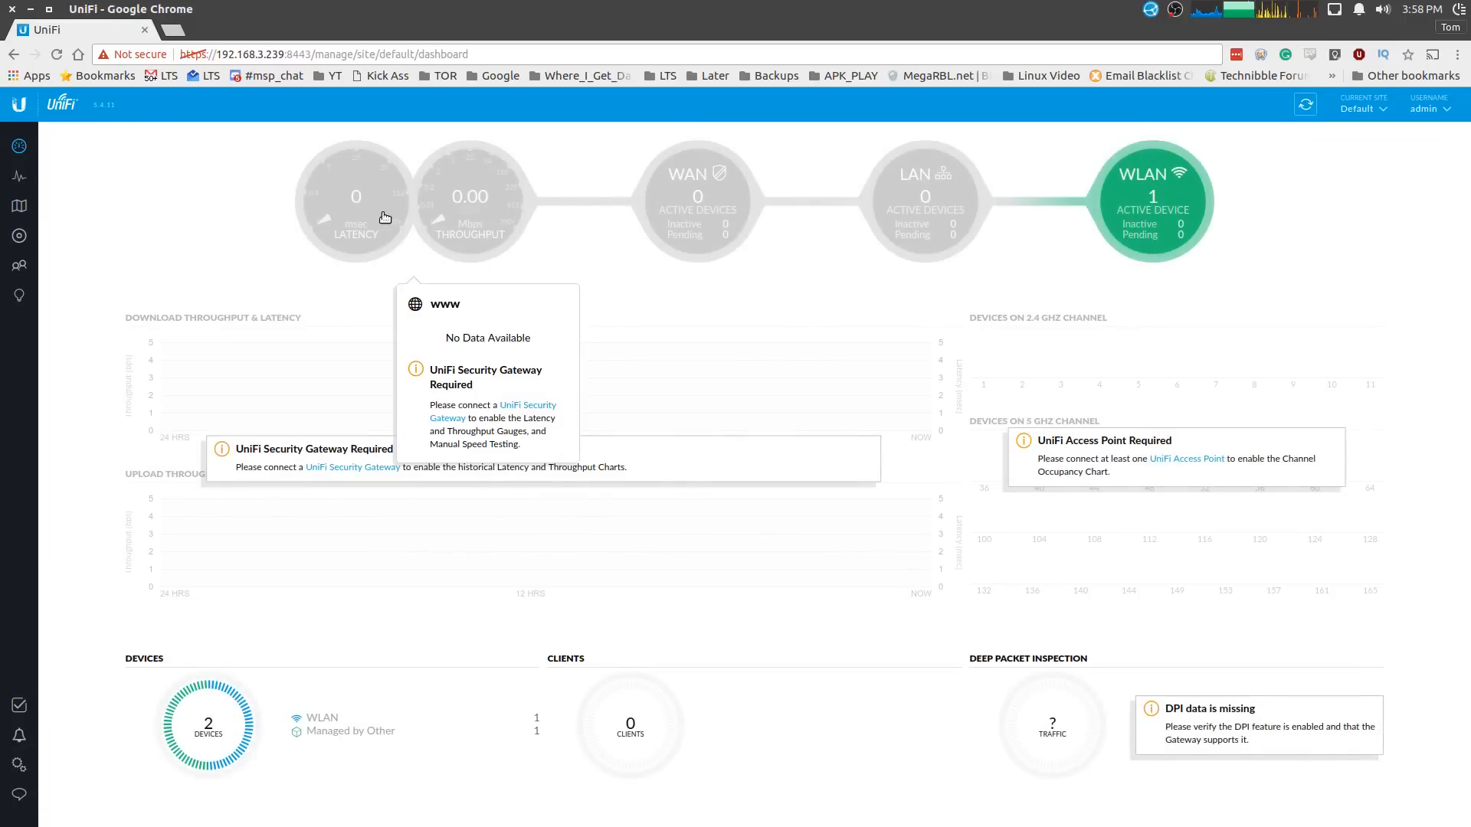
{"action": "mouse_move", "coordinate": [1153, 200]}
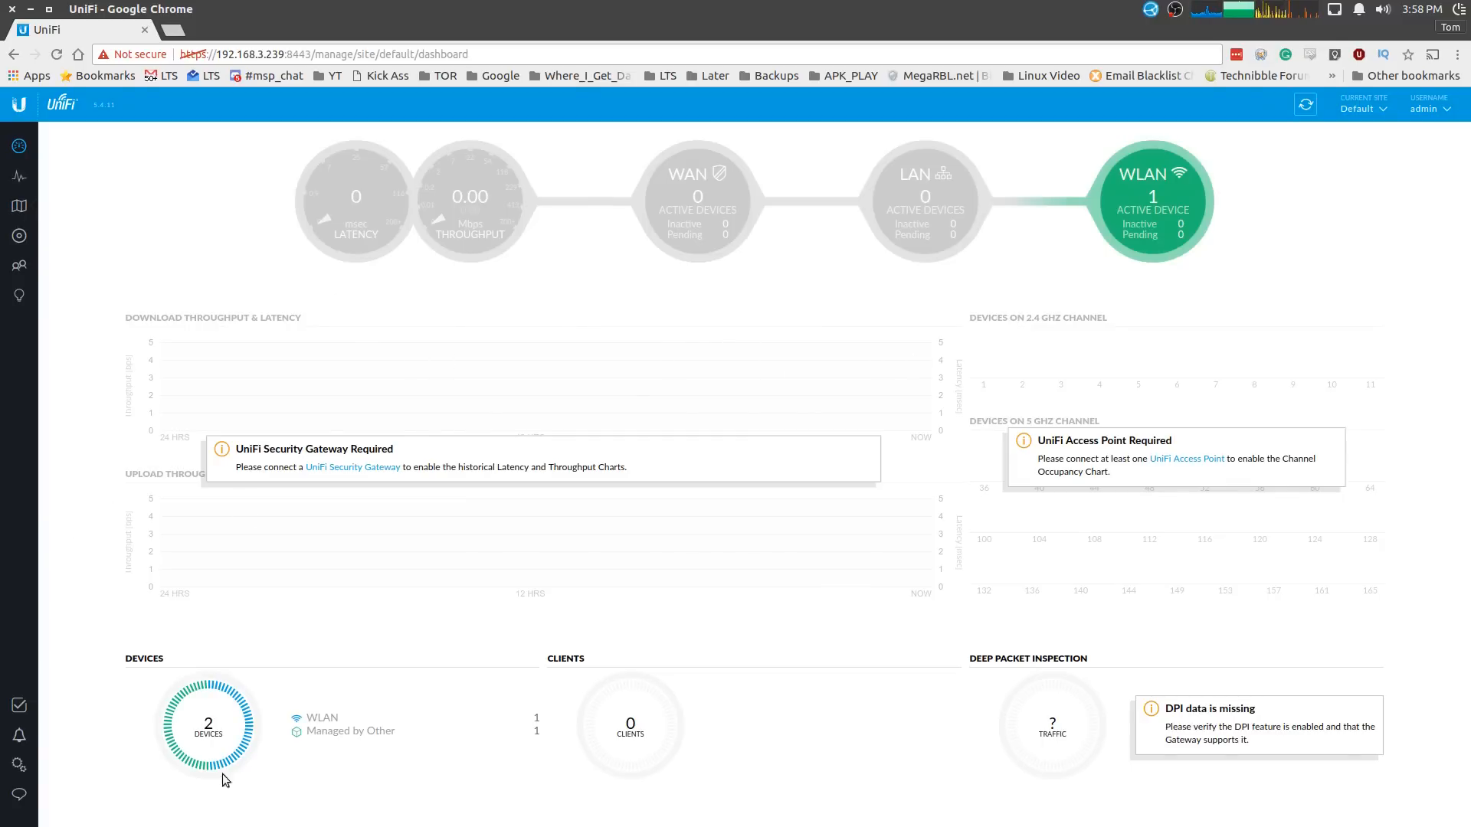
{"action": "left_click", "coordinate": [19, 236]}
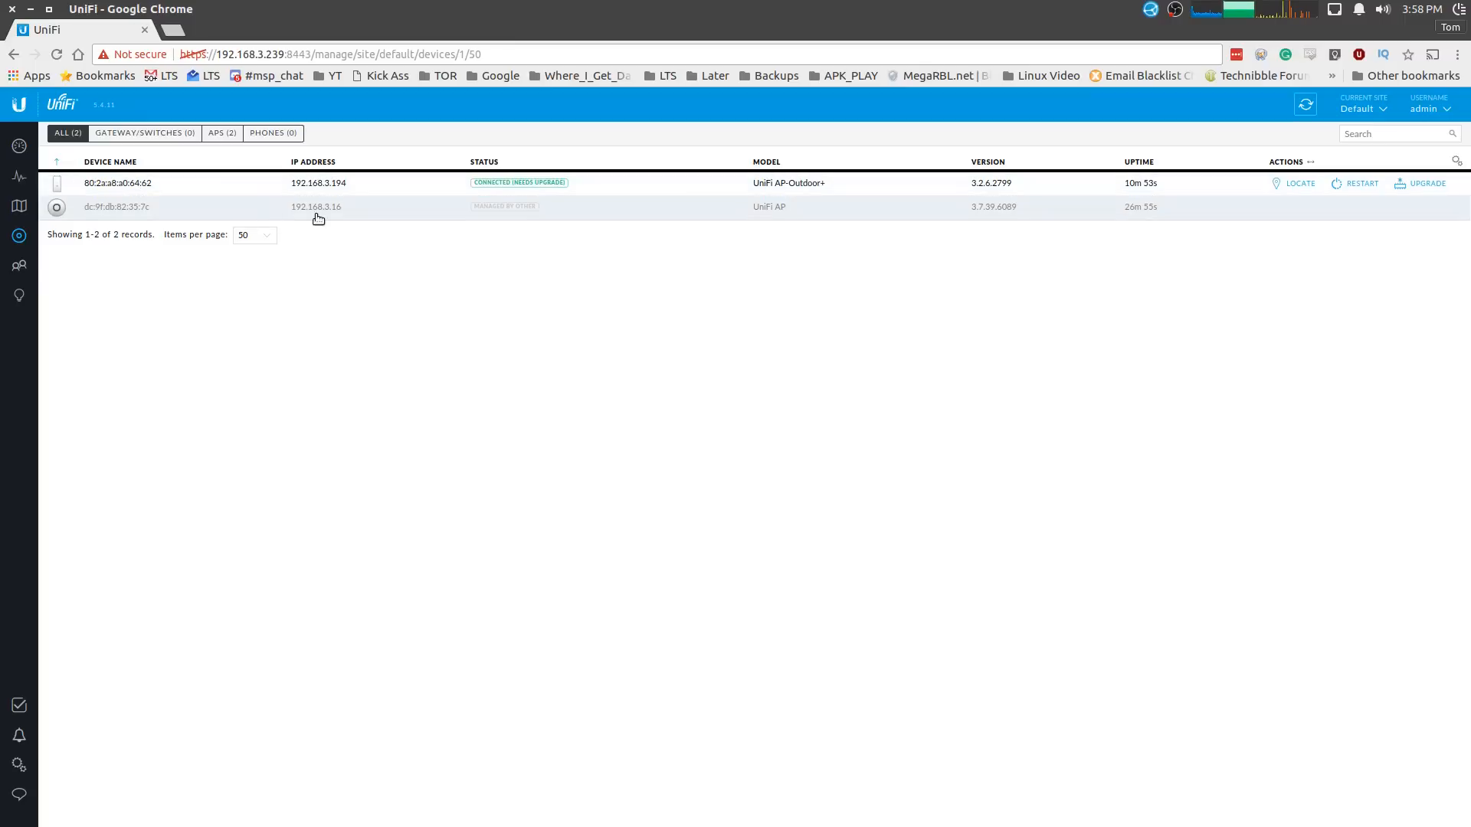
- Inspect the other-managed UniFi AP's Advanced Adopt form for dc:9f:db:82:35:7c, then view AP-Outdoor+ properties
{"action": "left_click", "coordinate": [471, 218]}
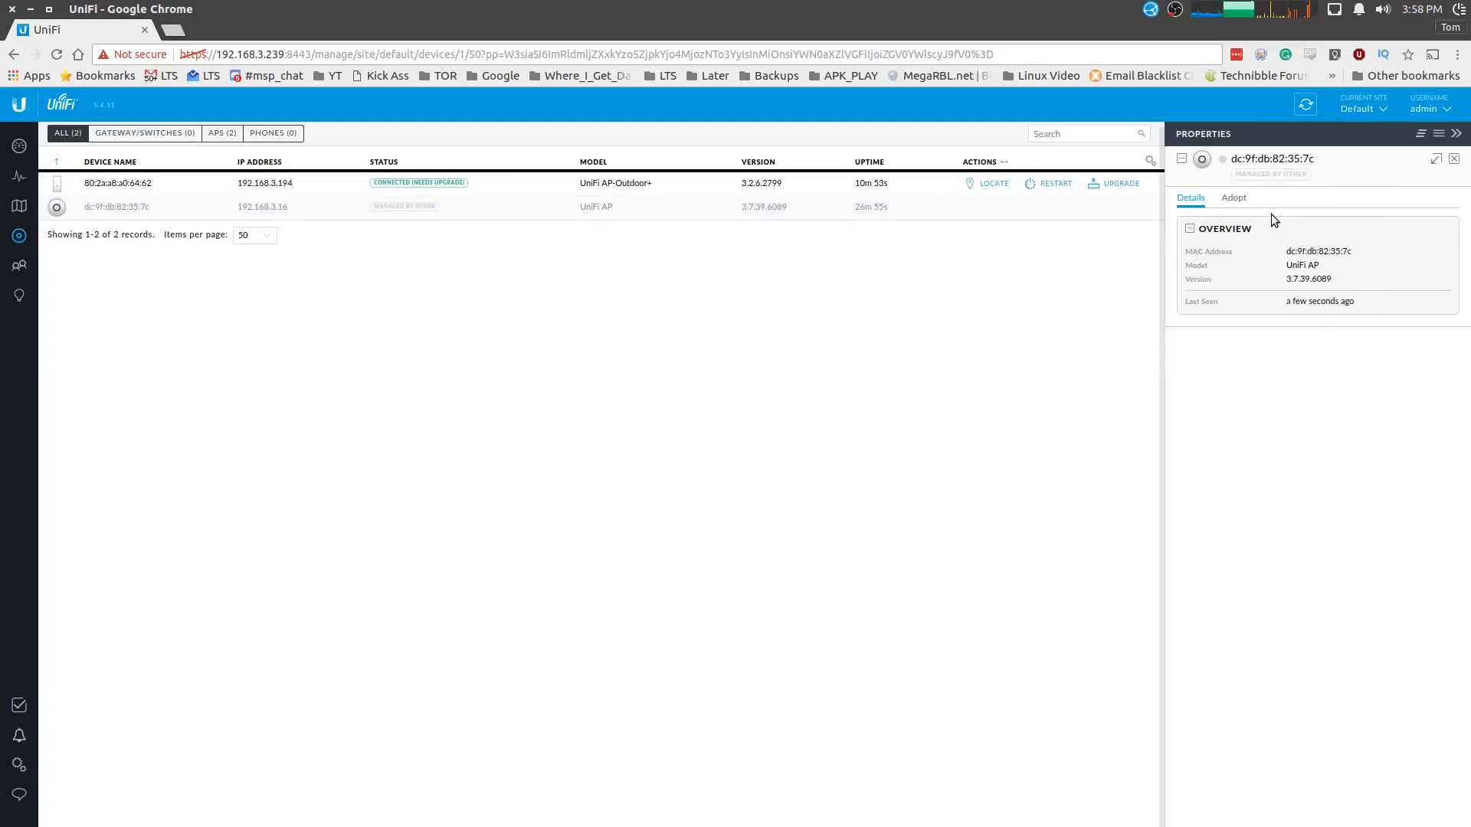
{"action": "left_click", "coordinate": [1234, 199]}
{"action": "left_click", "coordinate": [1245, 317]}
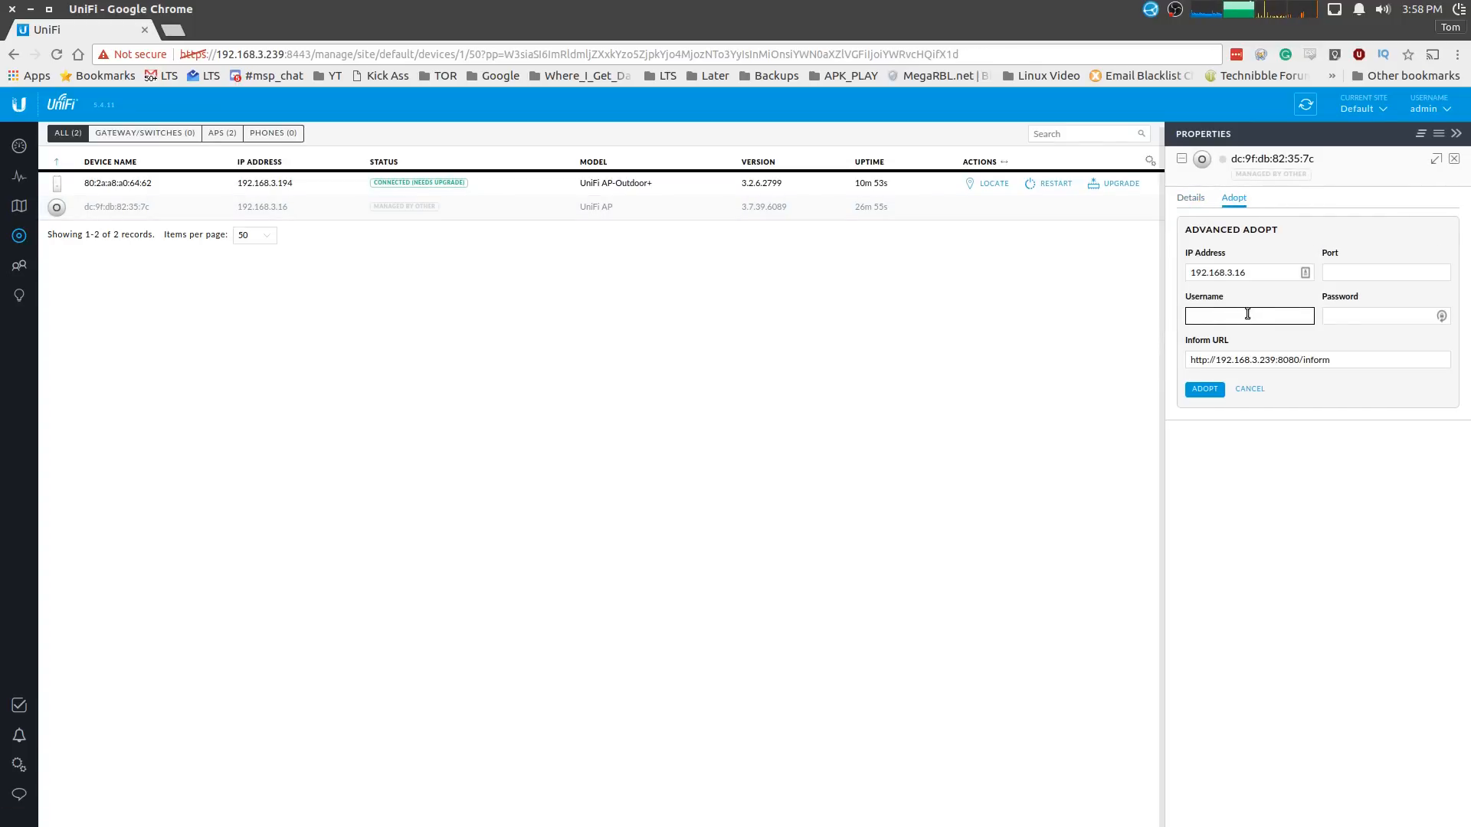
{"action": "left_click", "coordinate": [1350, 360]}
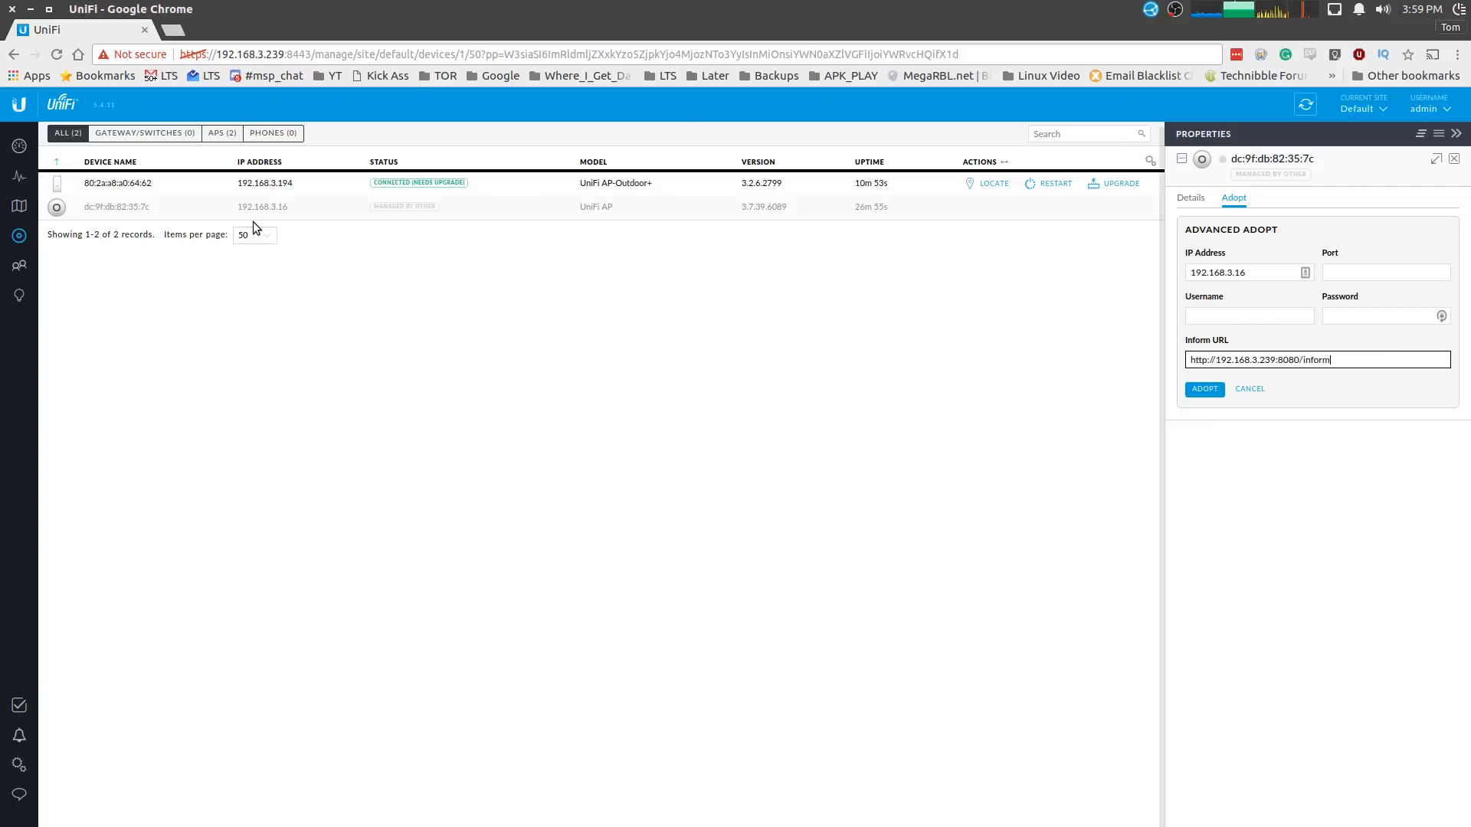
{"action": "left_click", "coordinate": [321, 182]}
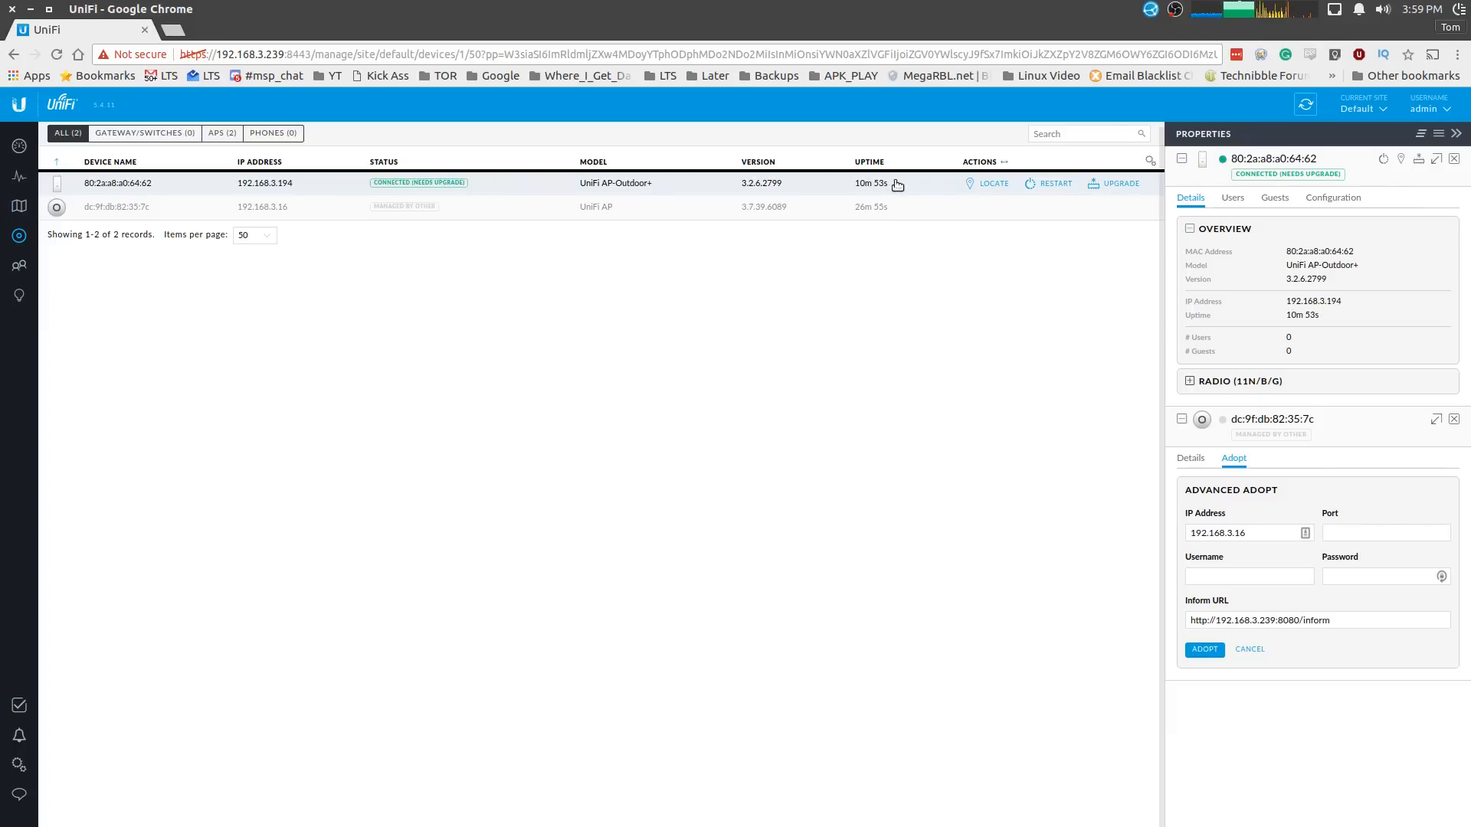
- Upgrade the AP-Outdoor+ firmware from 3.2.6.2799 to 3.7.40.6115 and confirm it
{"action": "left_click", "coordinate": [1114, 187]}
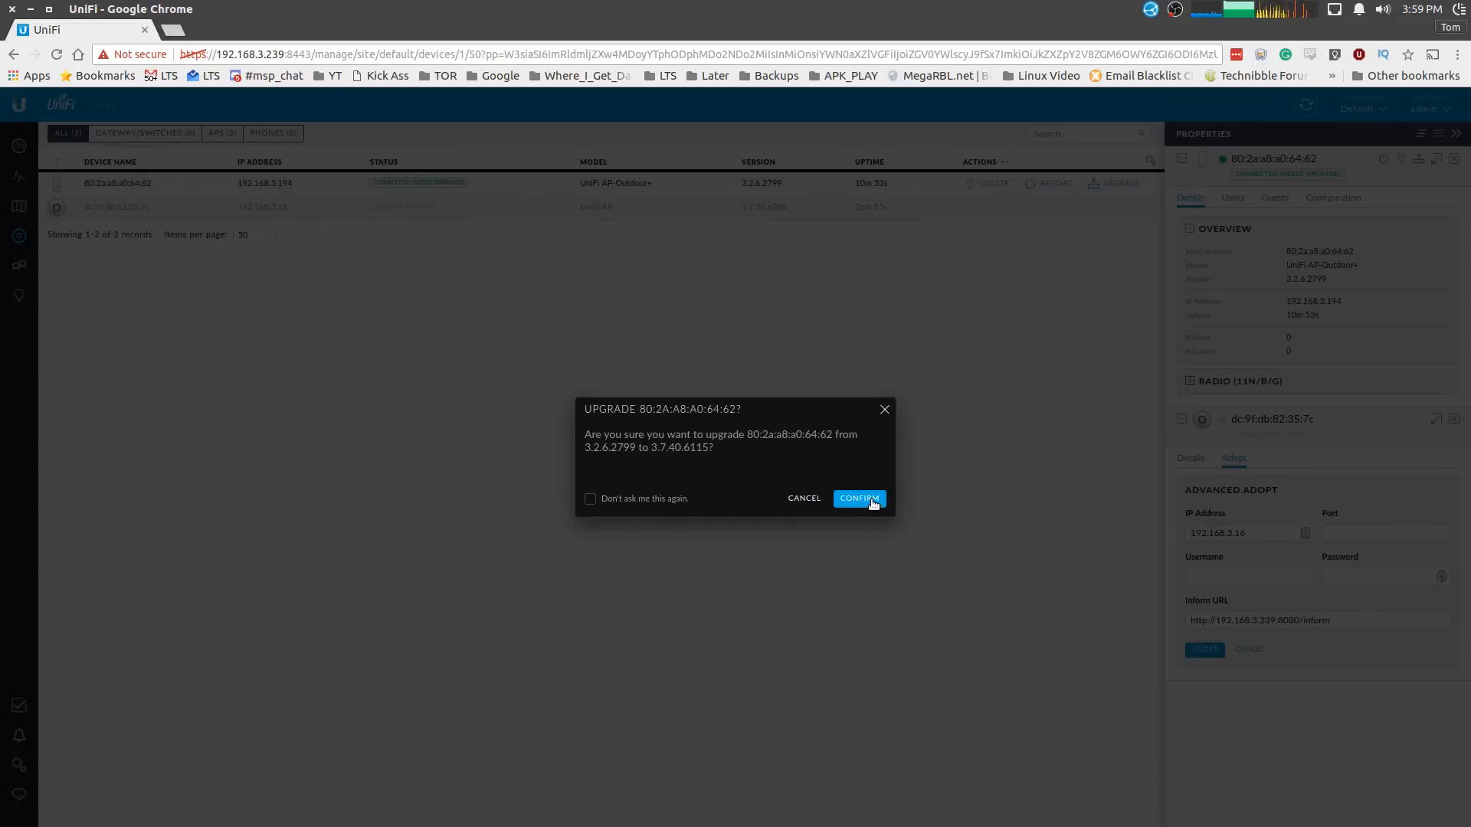
{"action": "left_click", "coordinate": [872, 501]}
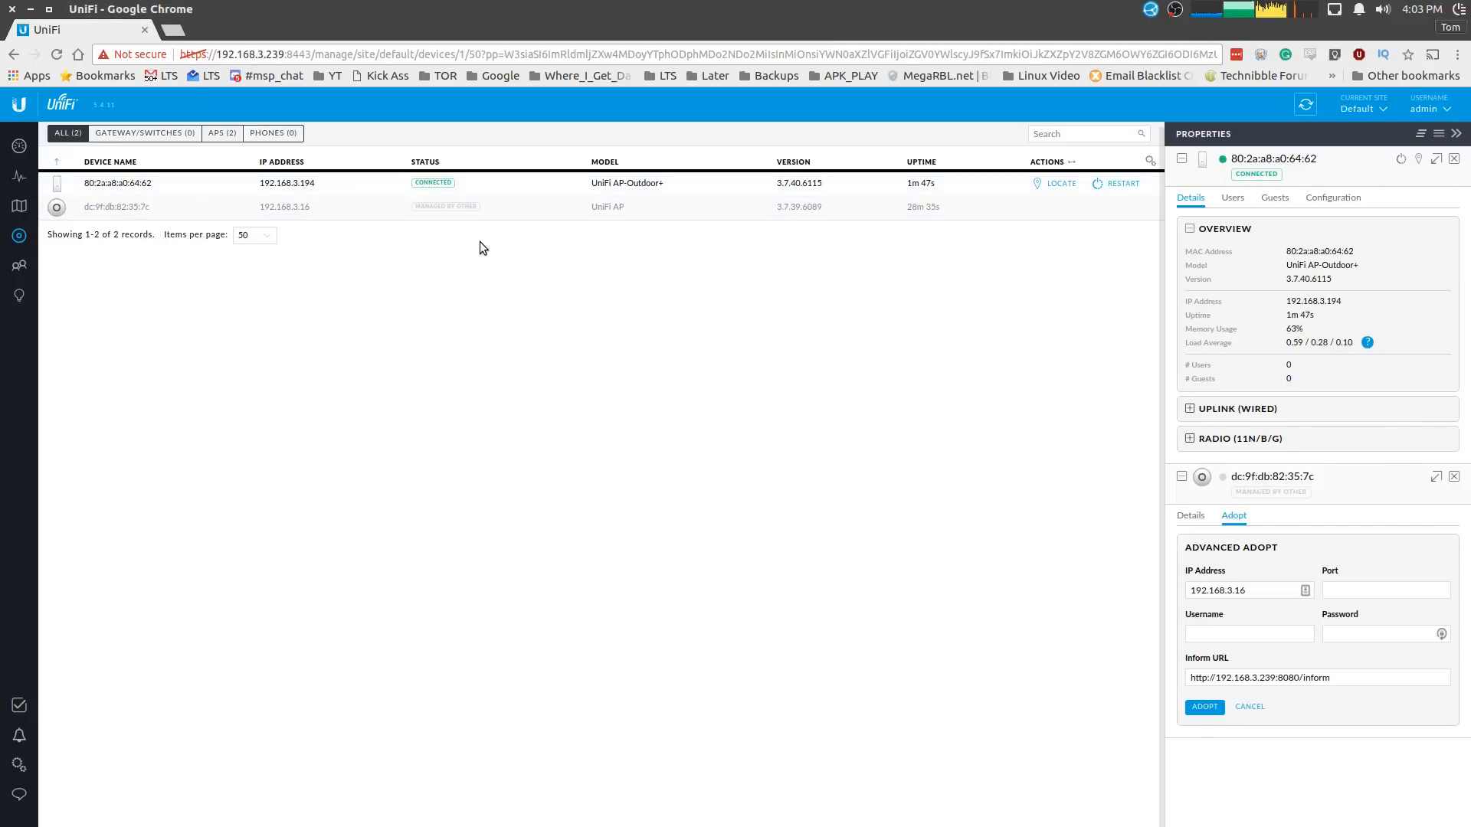
{"action": "left_click", "coordinate": [19, 145]}
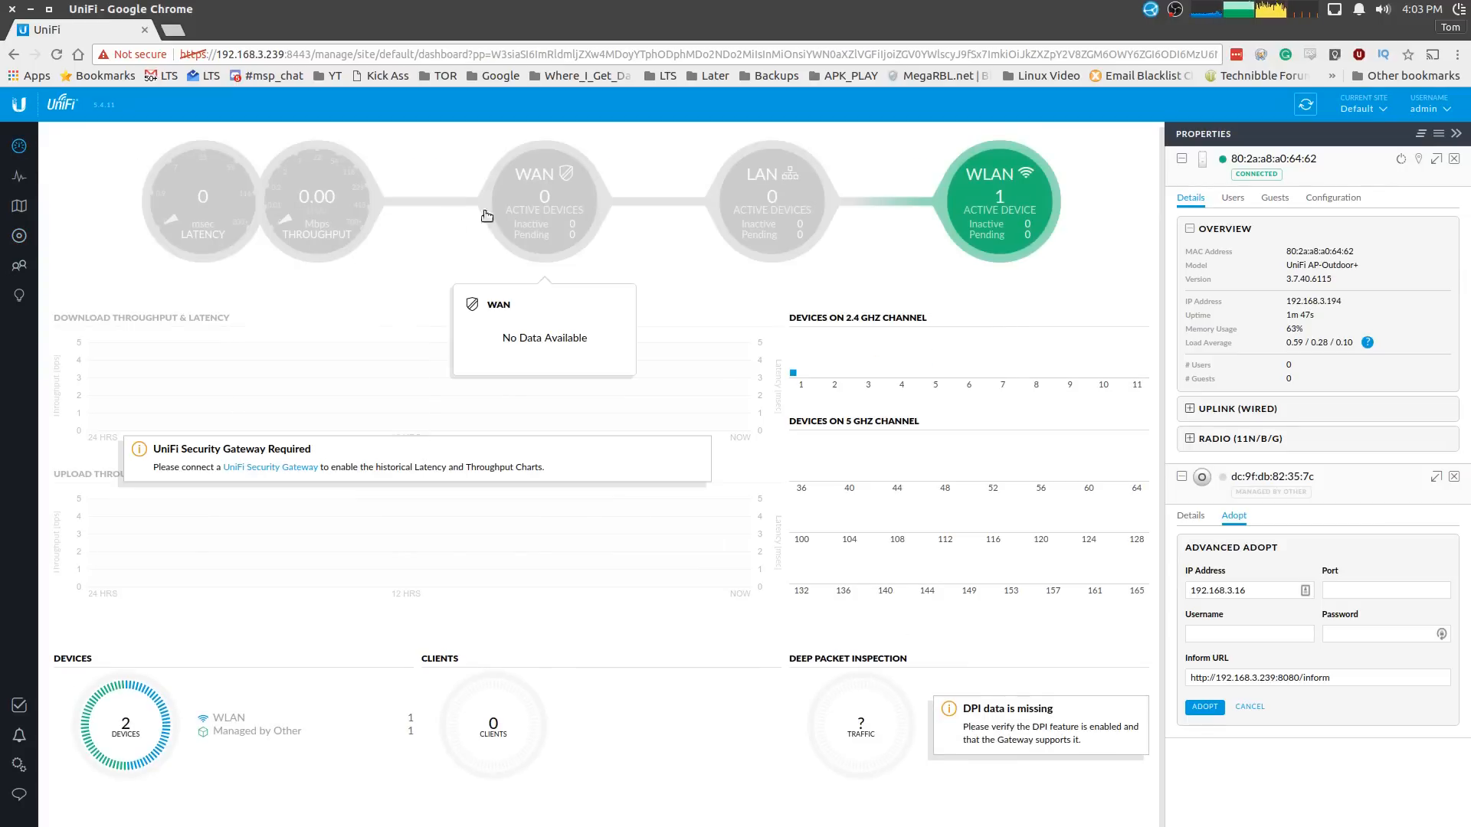
{"action": "mouse_move", "coordinate": [1049, 210]}
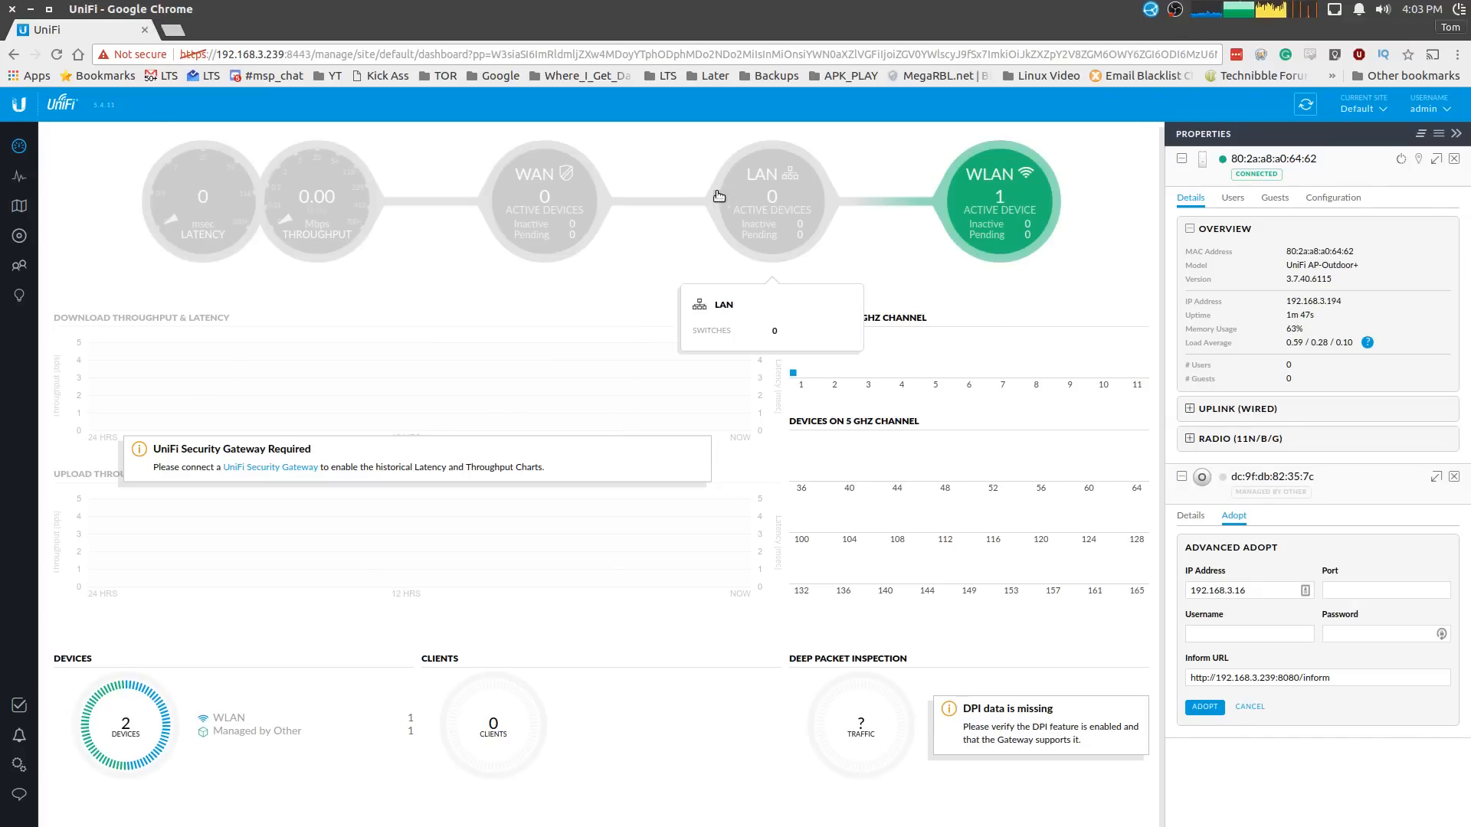
{"action": "mouse_move", "coordinate": [282, 230]}
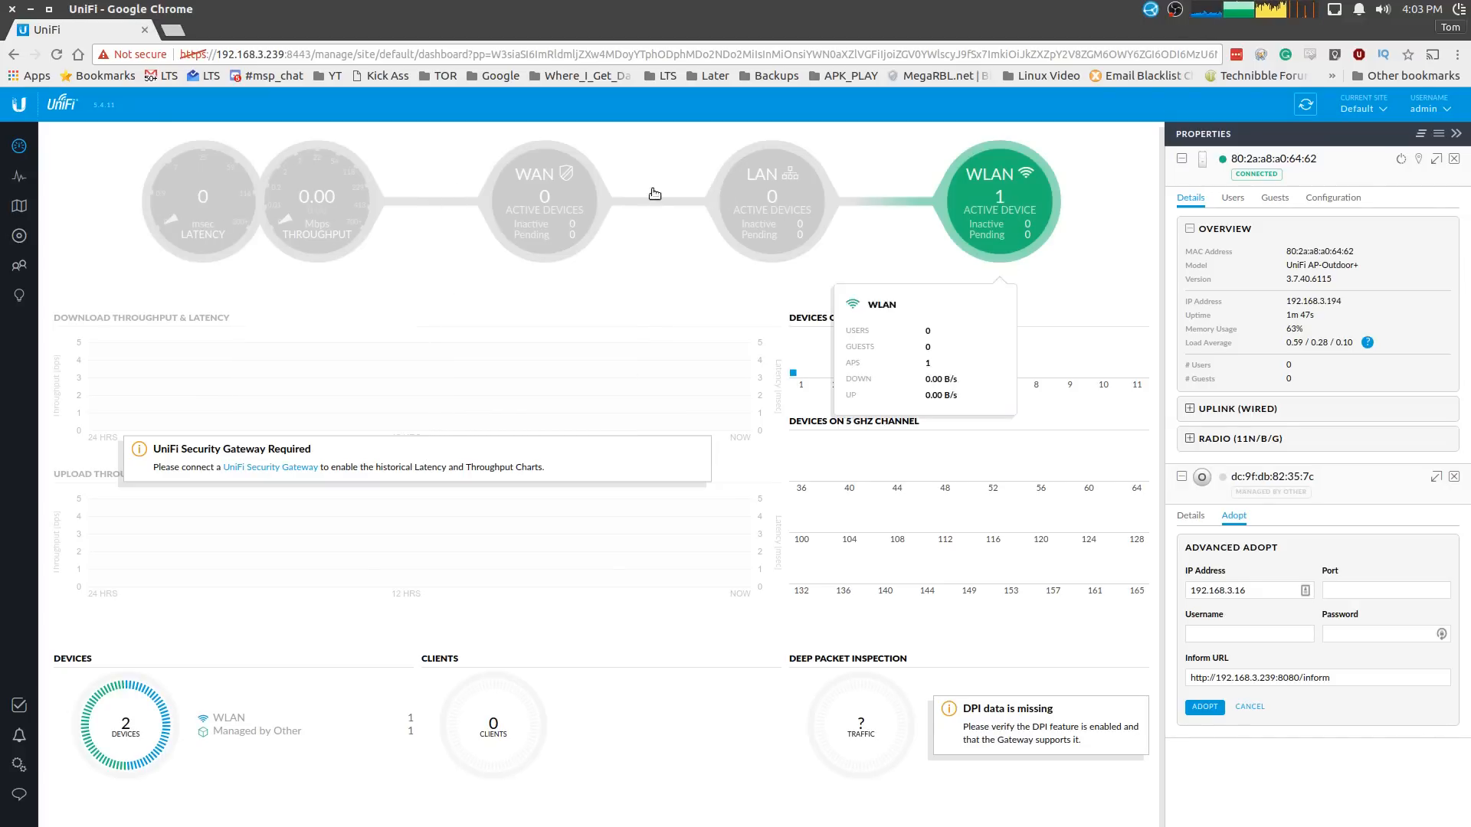
{"action": "mouse_move", "coordinate": [584, 190]}
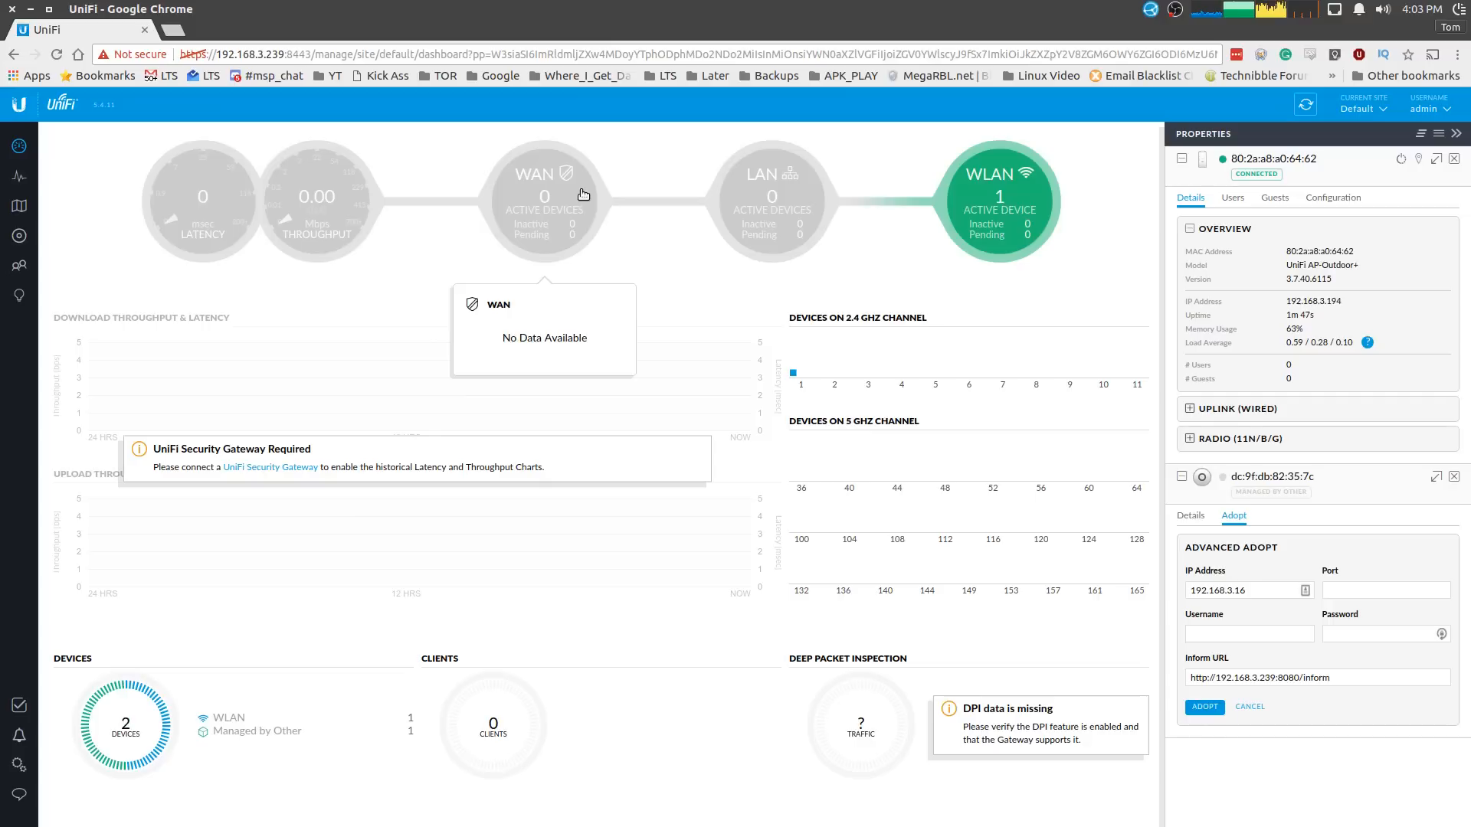
{"action": "mouse_move", "coordinate": [792, 145]}
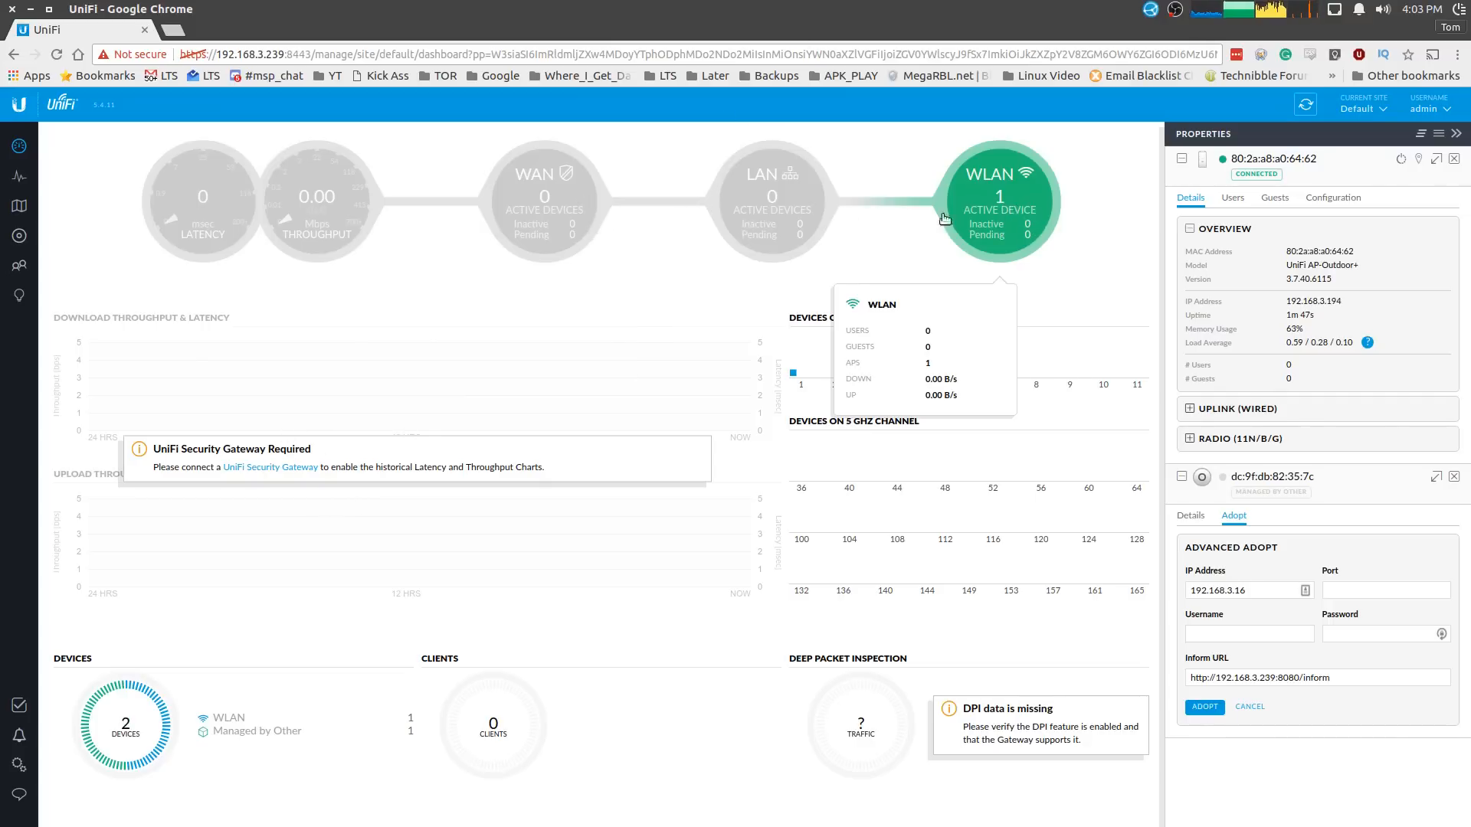
{"action": "mouse_move", "coordinate": [174, 297]}
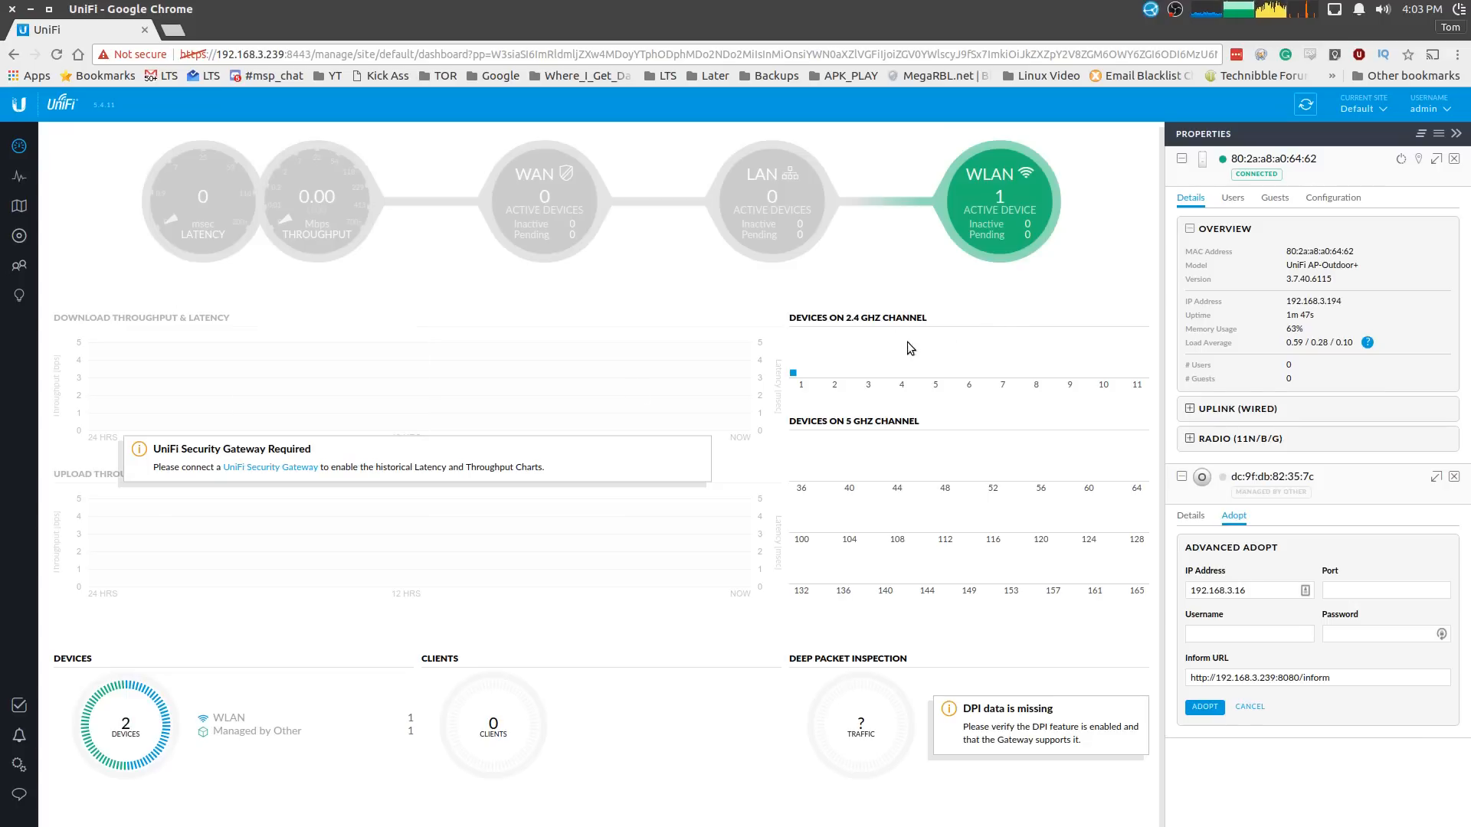
{"action": "left_click", "coordinate": [18, 236]}
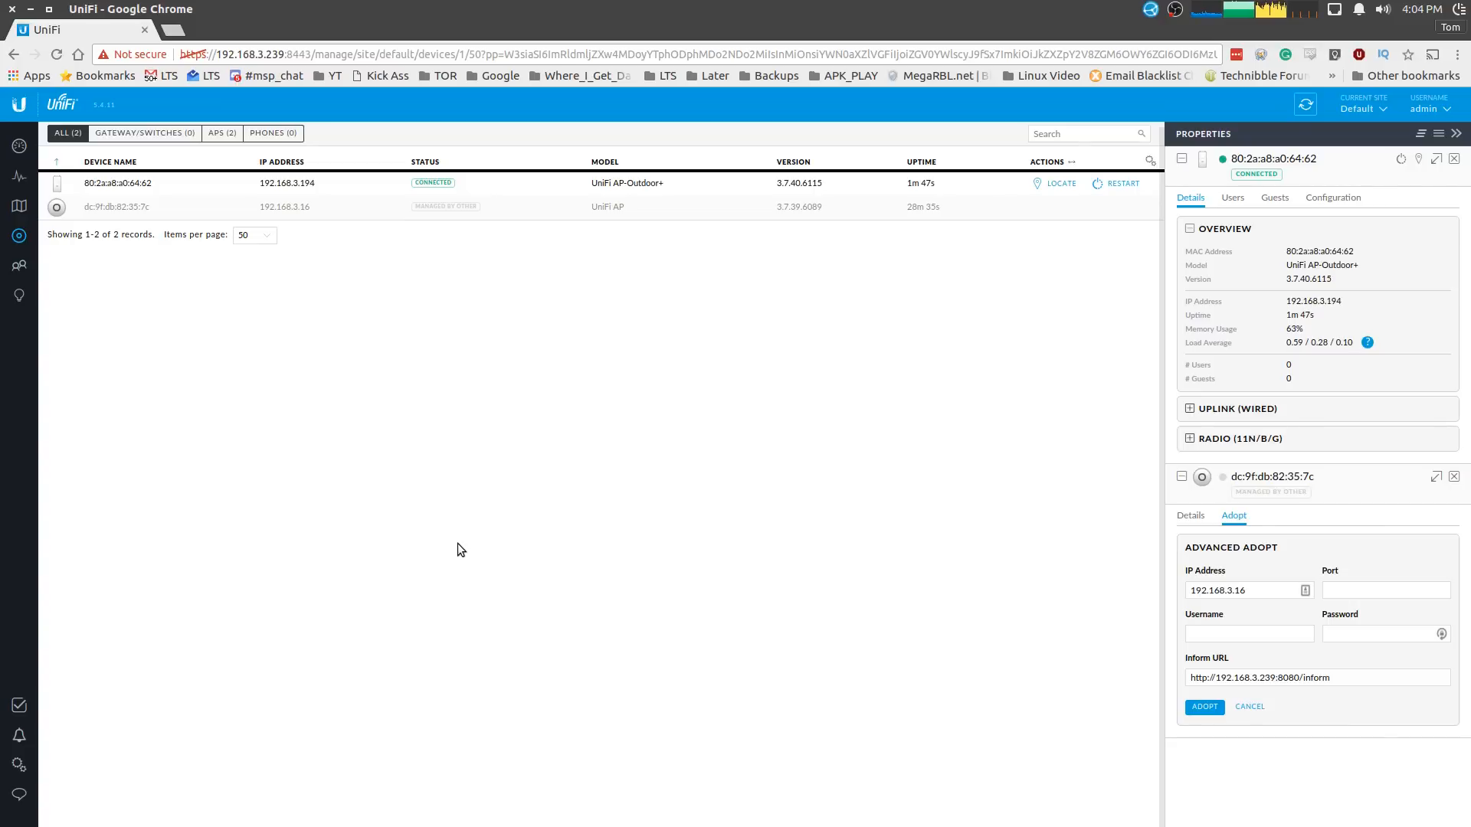
- Rename the OurTestWiFi wireless network to OurTestWiFi2, save it, and go back to the dashboard
{"action": "left_click", "coordinate": [19, 765]}
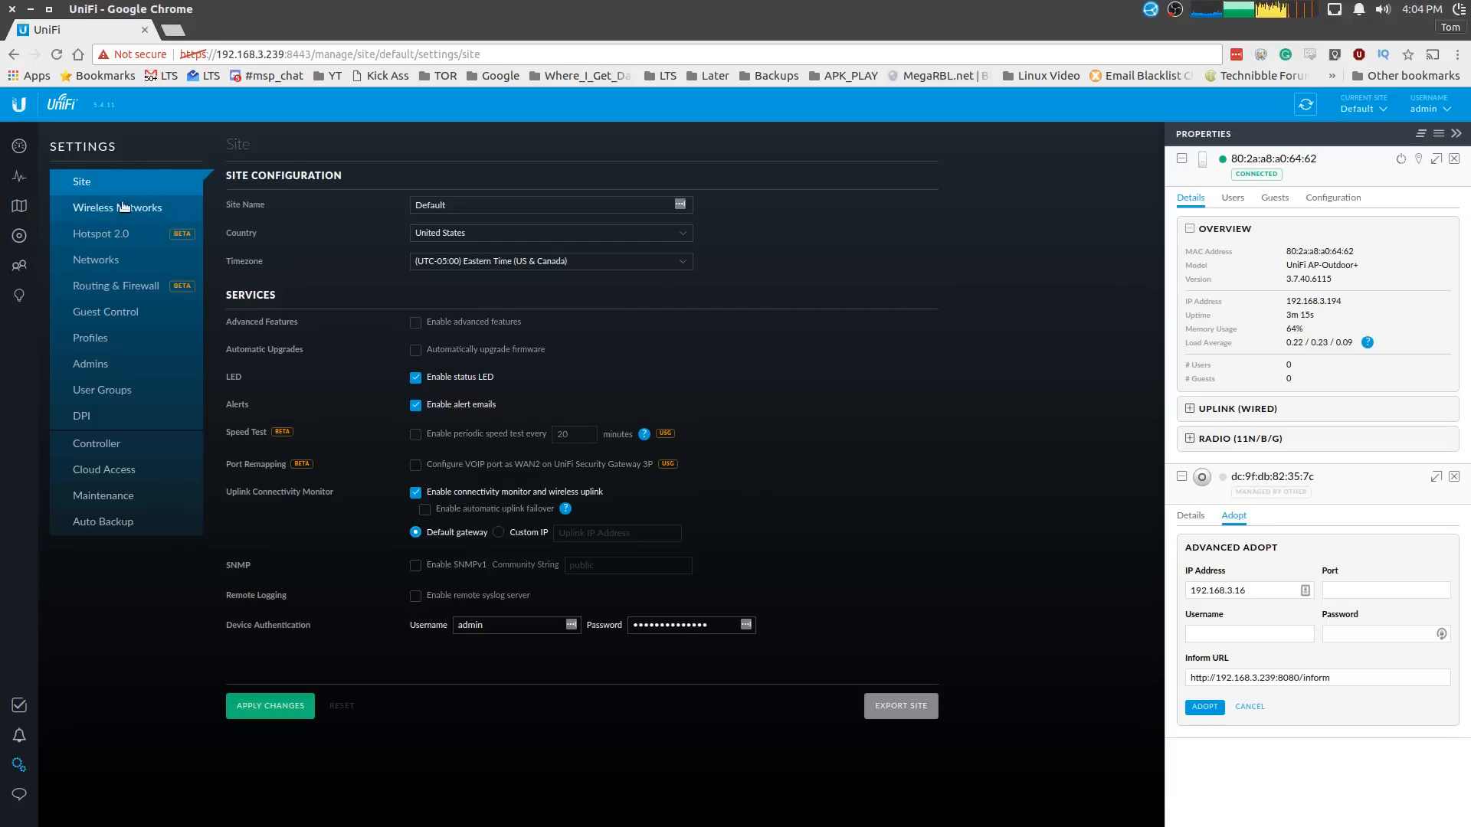
{"action": "left_click", "coordinate": [122, 206]}
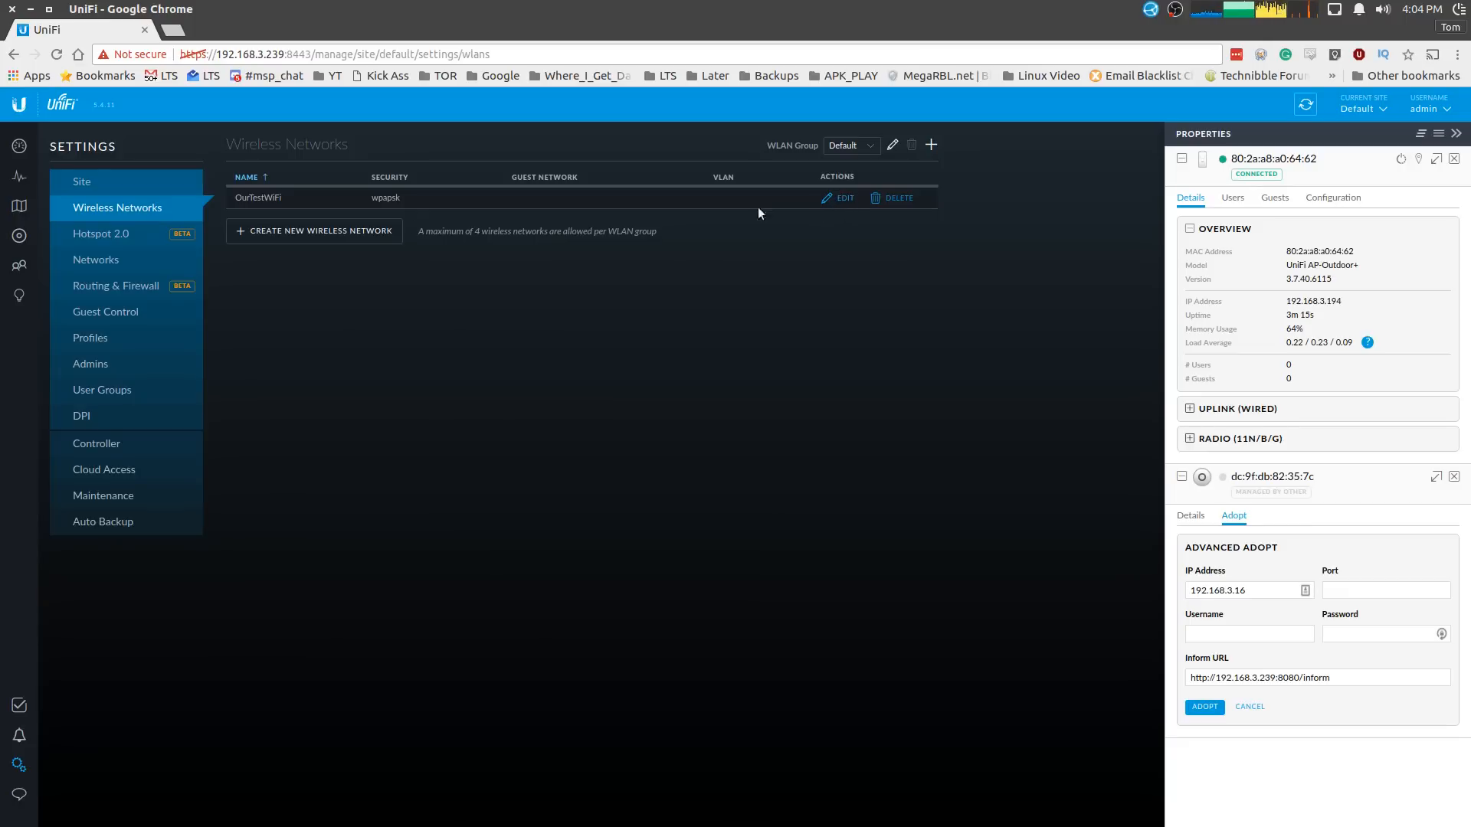
{"action": "left_click", "coordinate": [838, 198]}
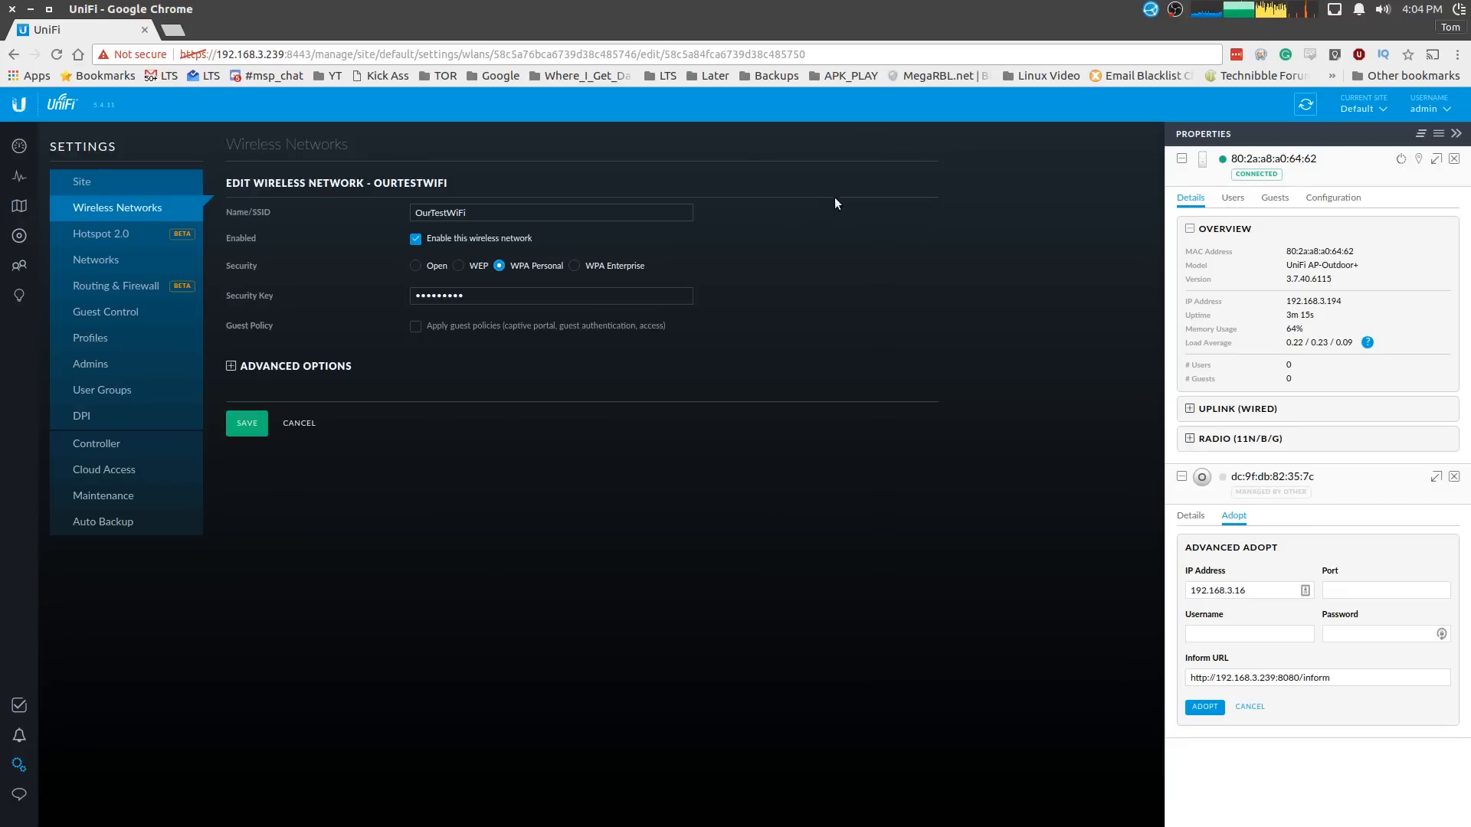
{"action": "left_click", "coordinate": [574, 210]}
{"action": "type", "text": "2"}
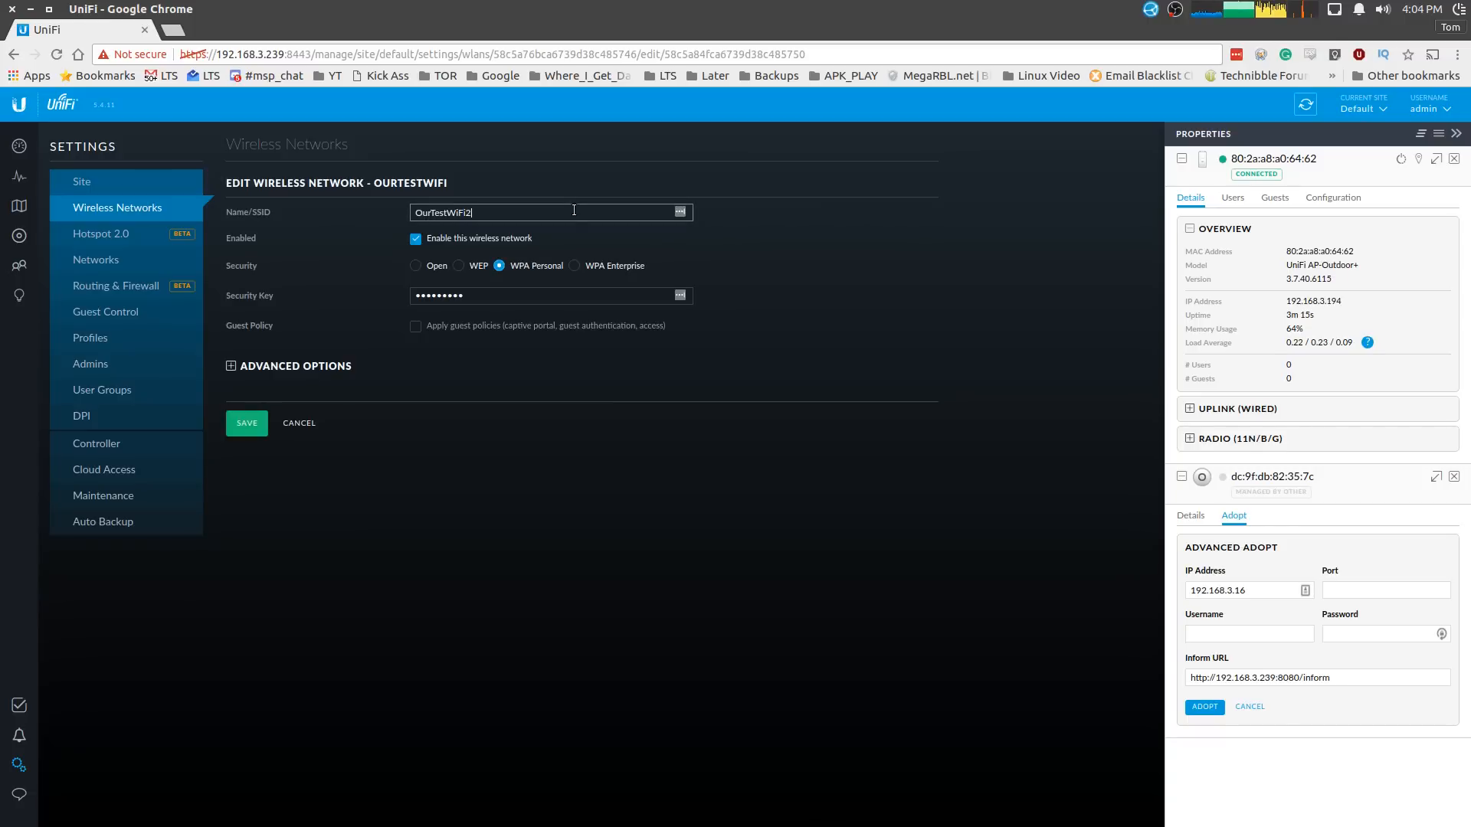
{"action": "left_click", "coordinate": [257, 423]}
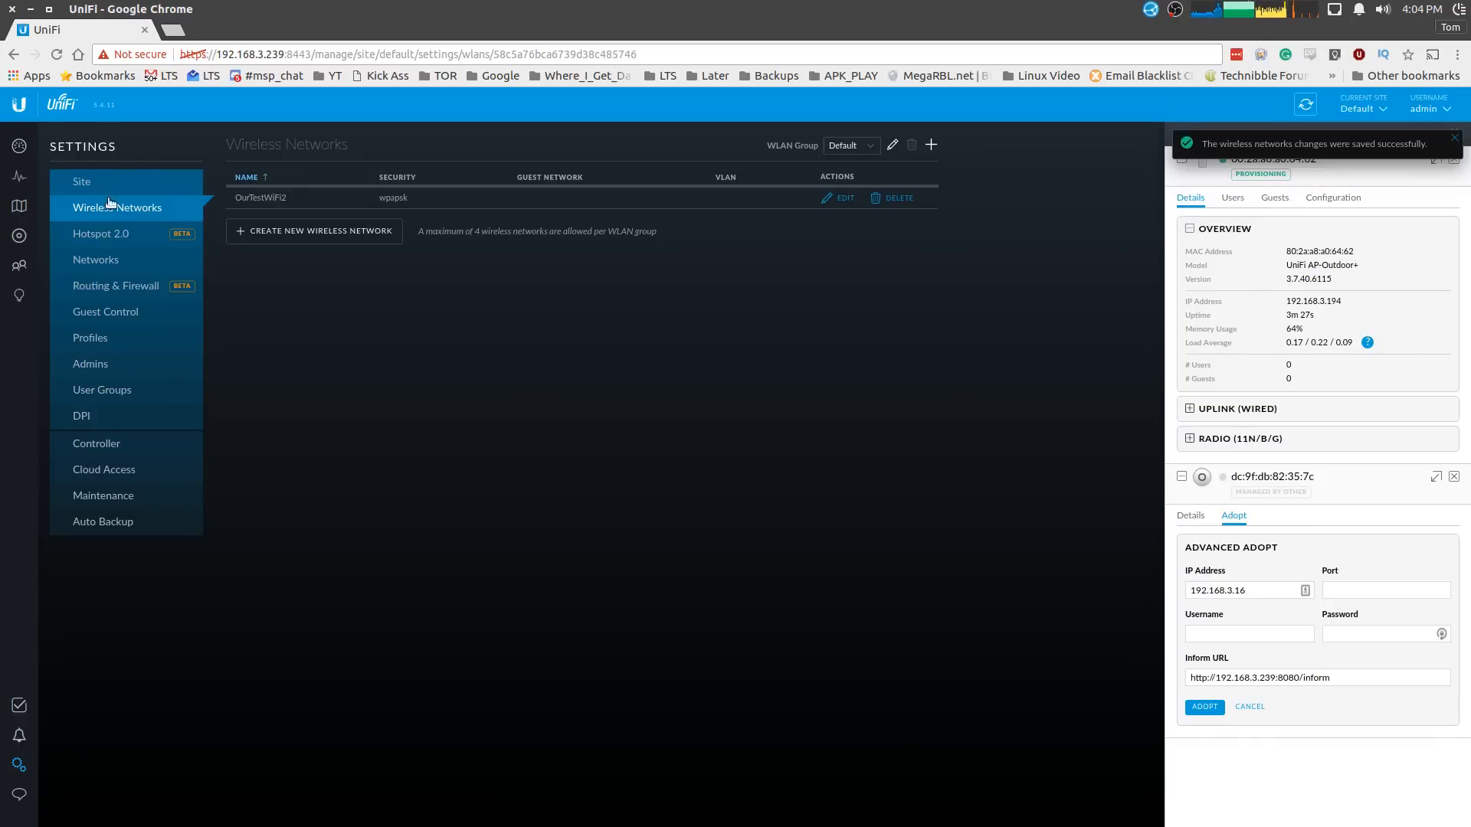
{"action": "left_click", "coordinate": [14, 141]}
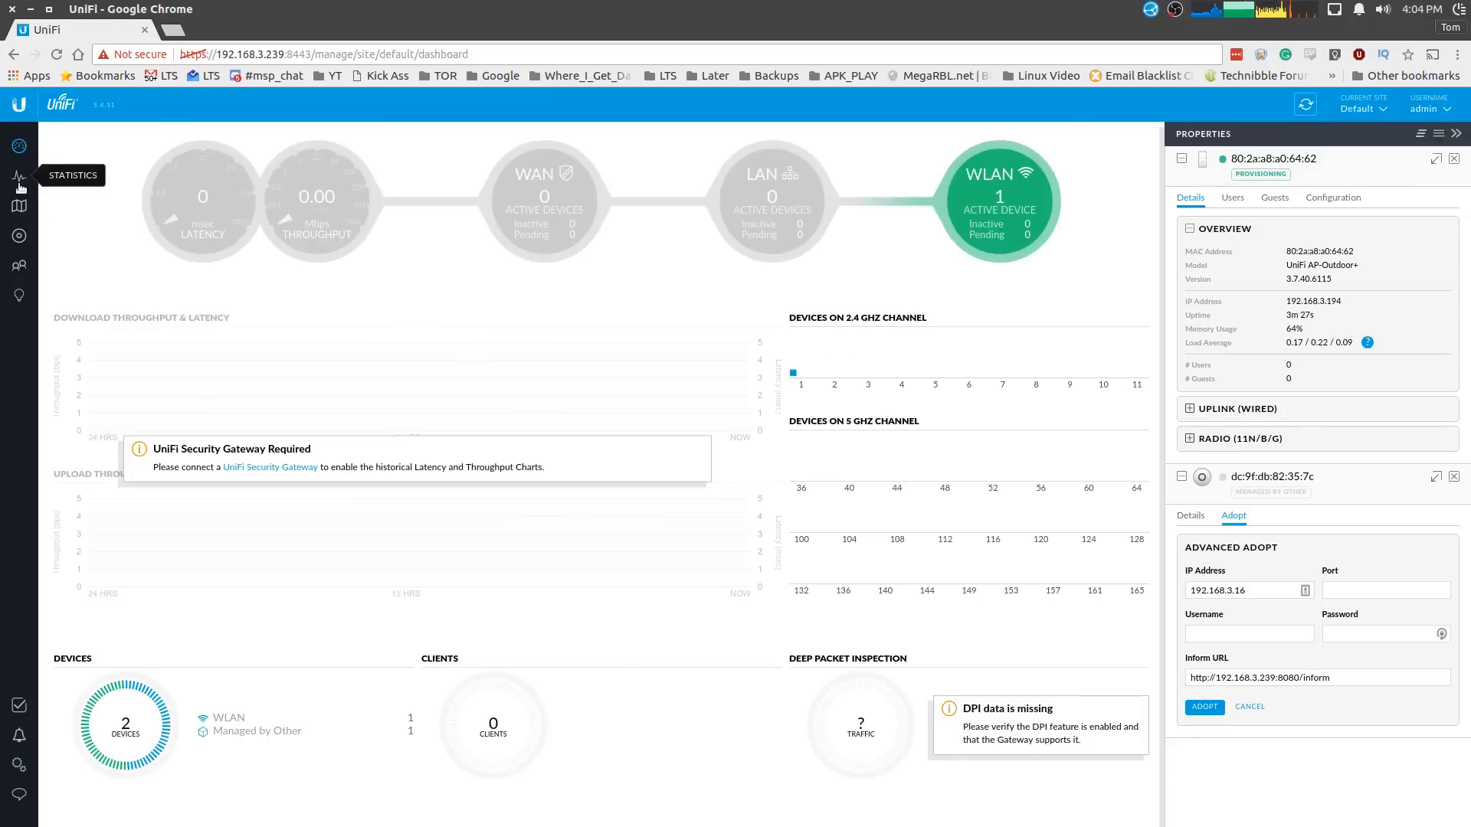
- Select the UniFi AP-Outdoor+ at 192.168.3.194 in the Devices list to view its properties
{"action": "left_click", "coordinate": [17, 236]}
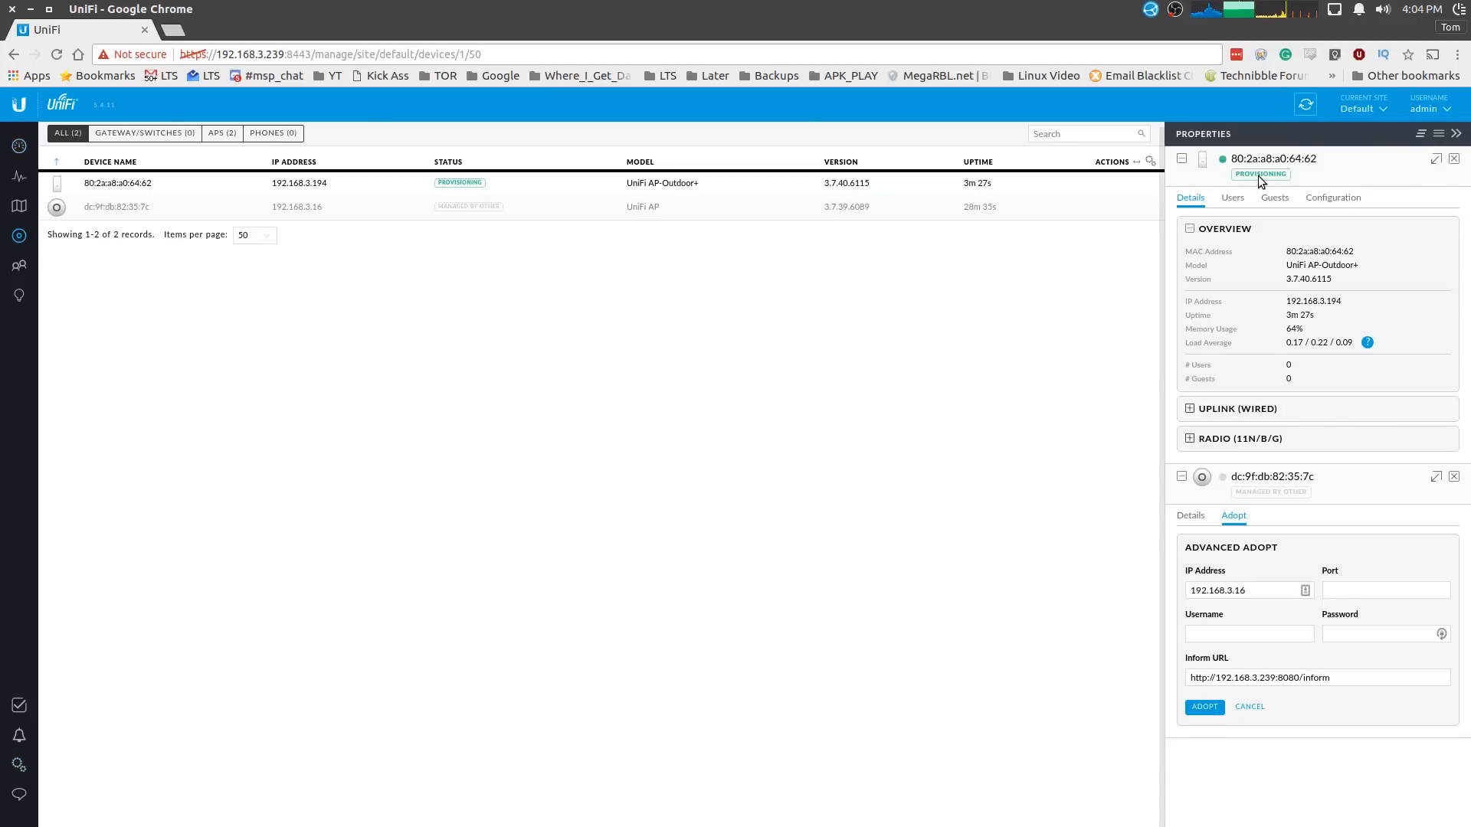
{"action": "left_click", "coordinate": [329, 191]}
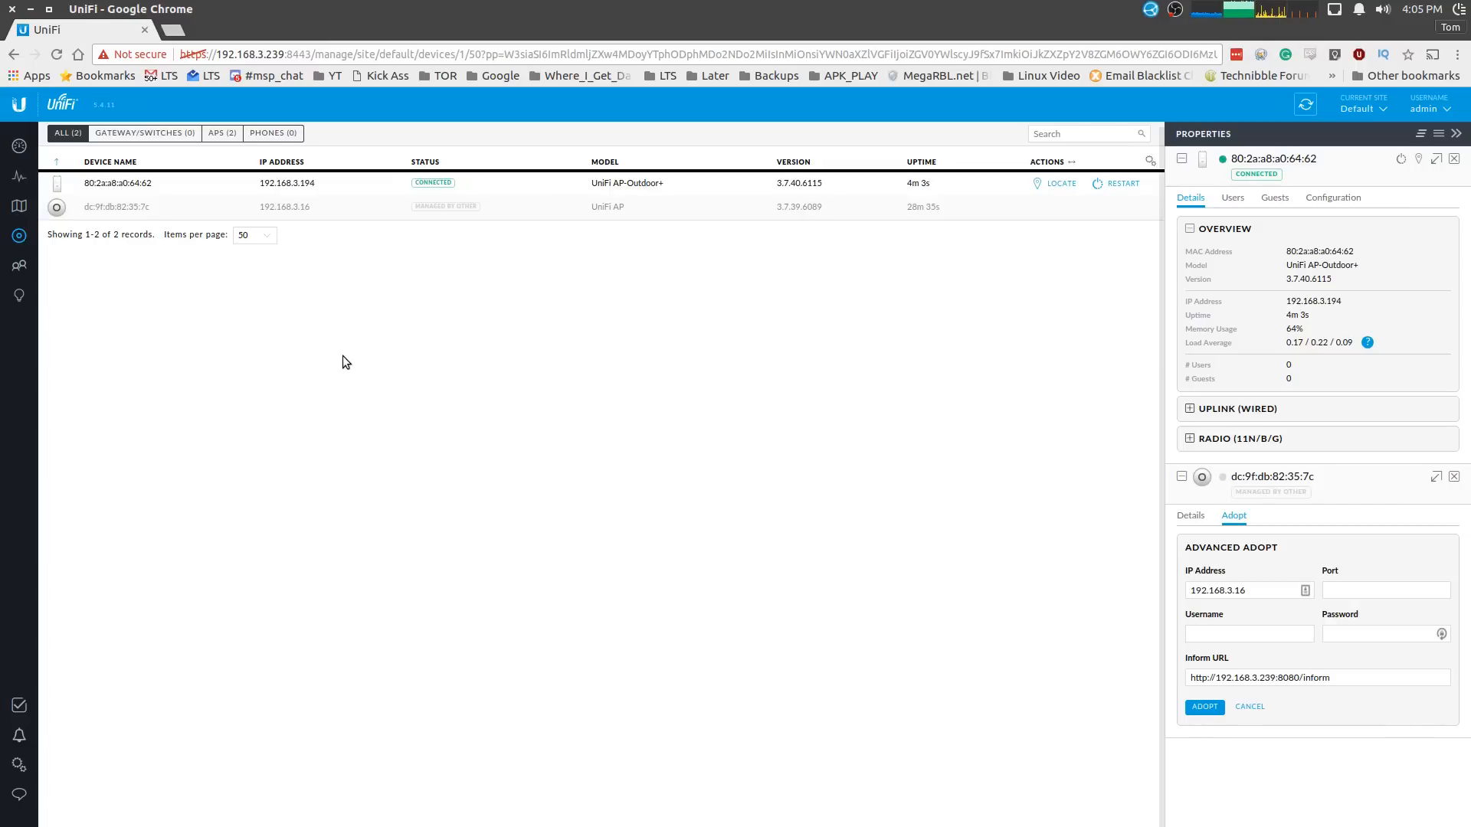
- Glance at Wireless Networks, then view Site settings: Default site, United States, Eastern timezone
{"action": "left_click", "coordinate": [20, 765]}
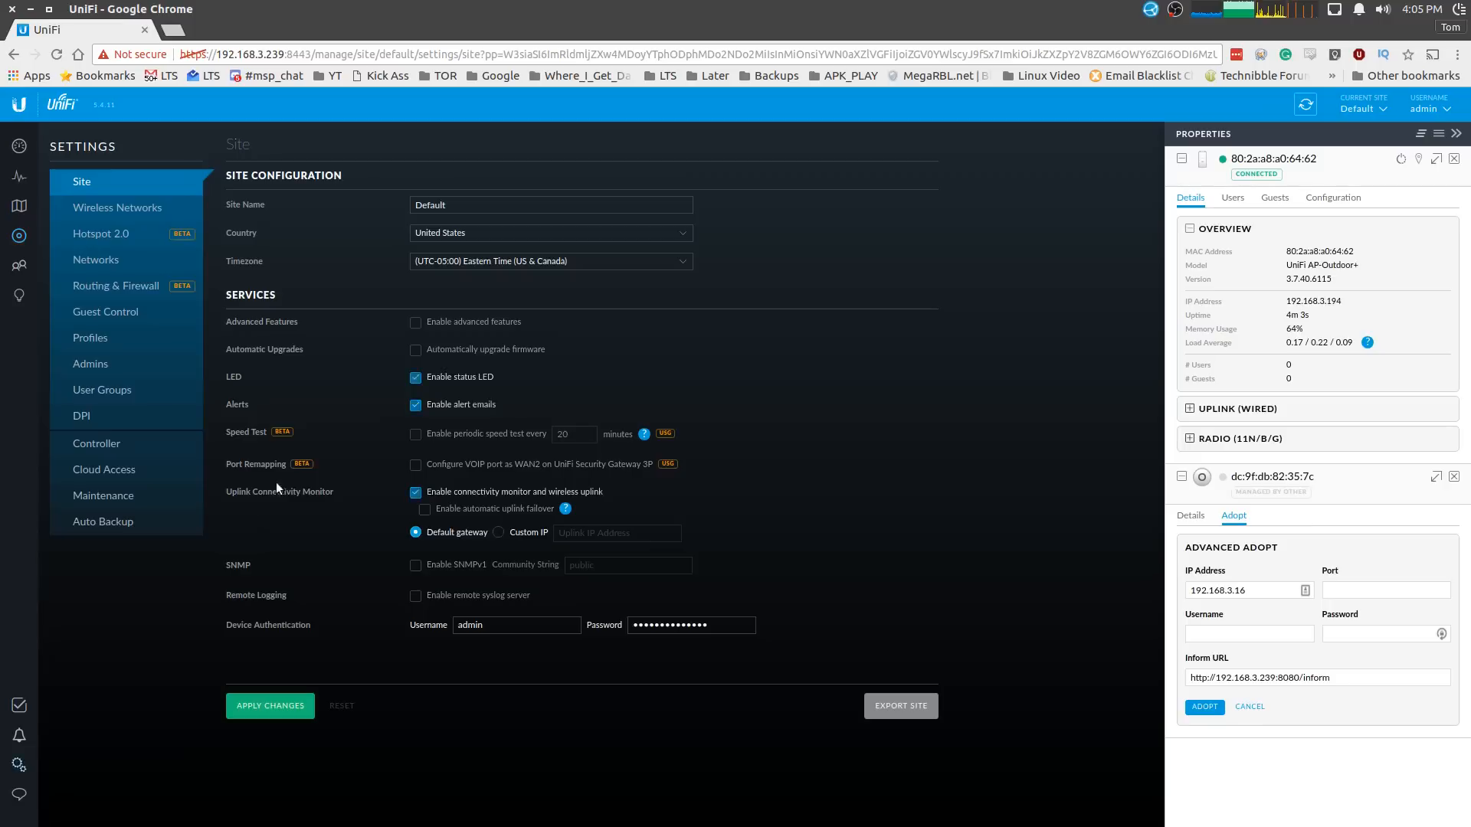
{"action": "left_click", "coordinate": [151, 211]}
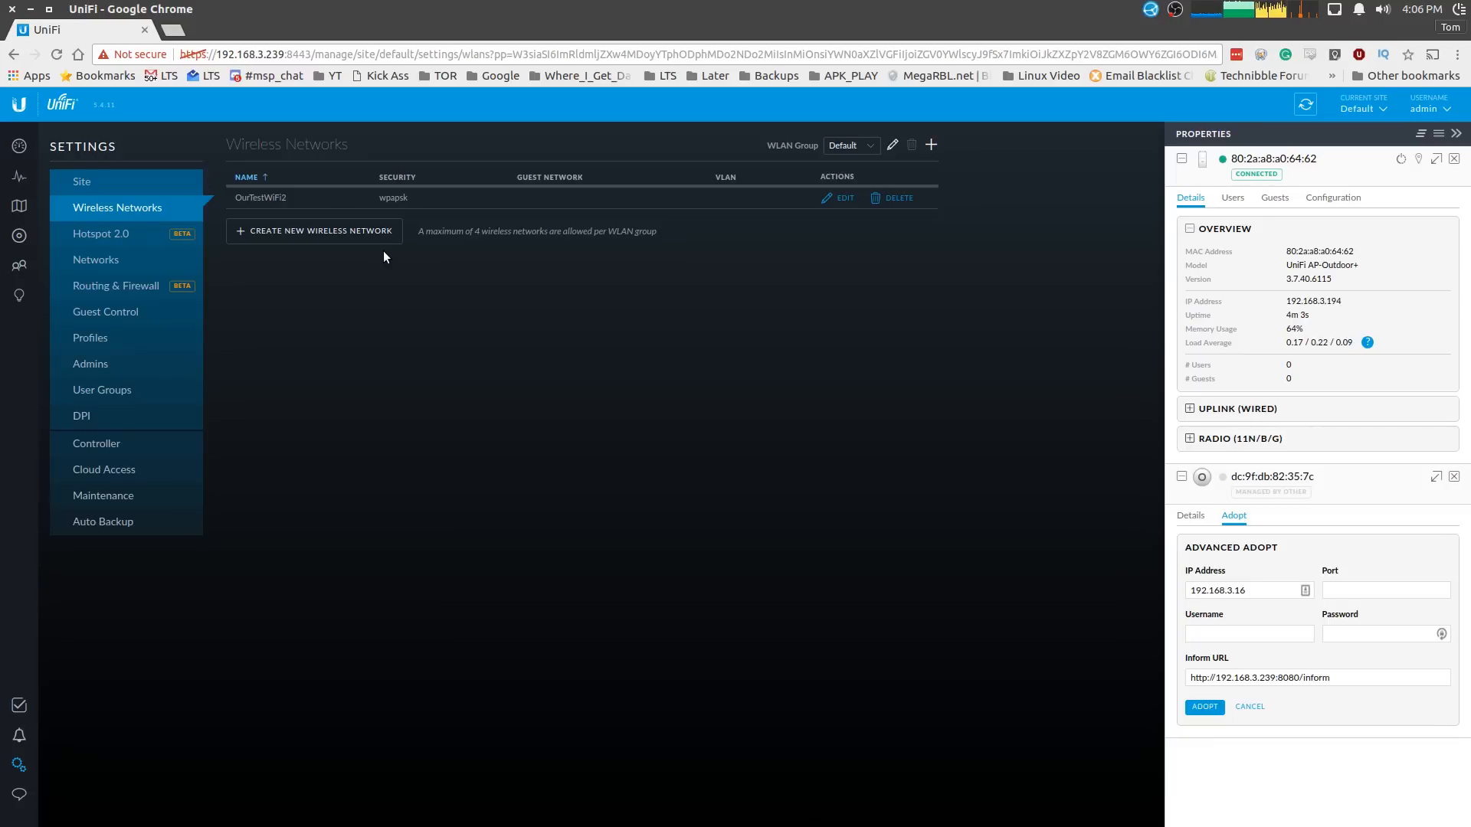
{"action": "left_click", "coordinate": [178, 178]}
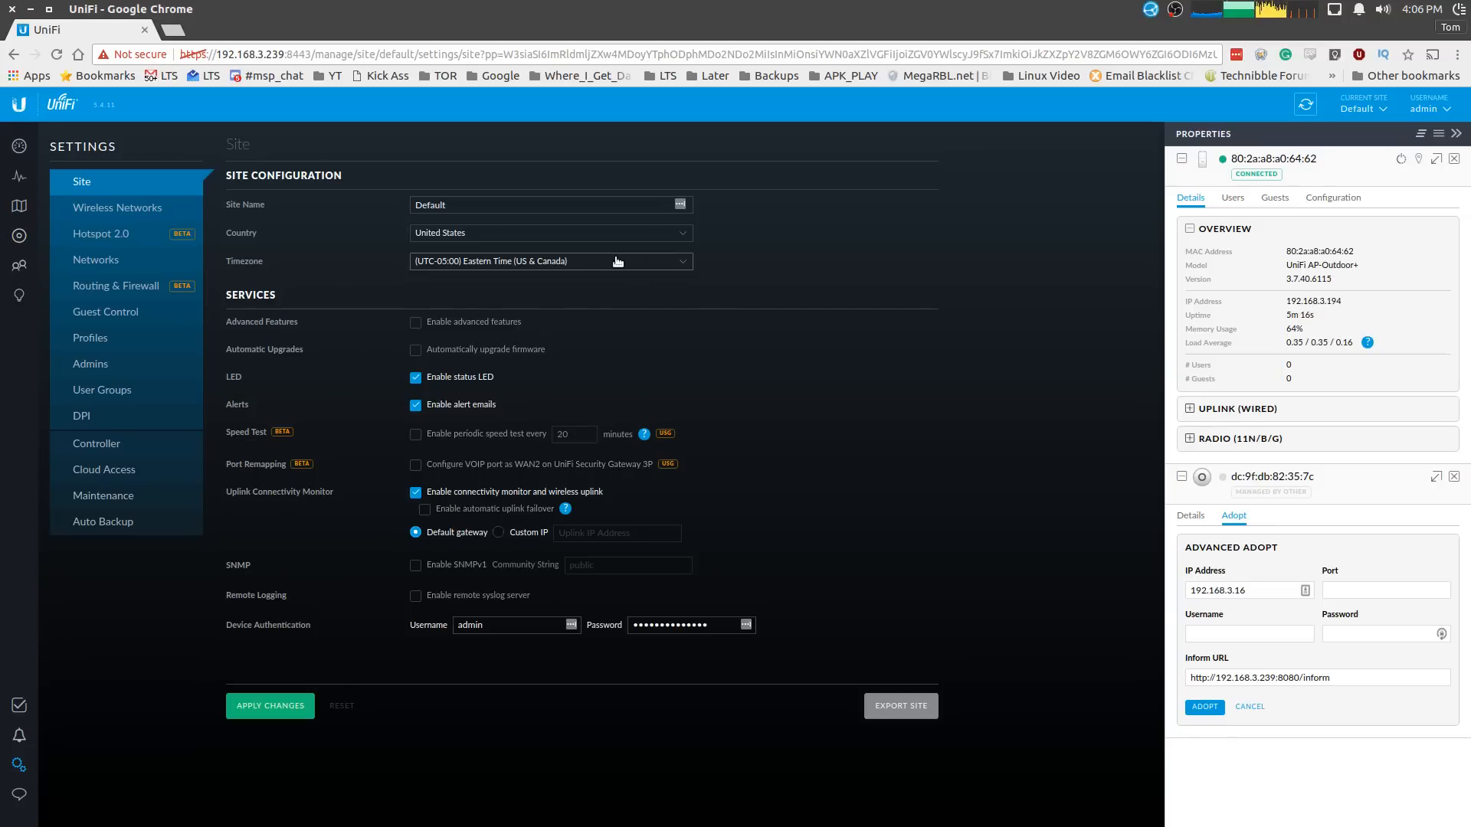
- Create a new wireless network named AnotherWireless with WPA Personal security and a security key
{"action": "left_click", "coordinate": [138, 208]}
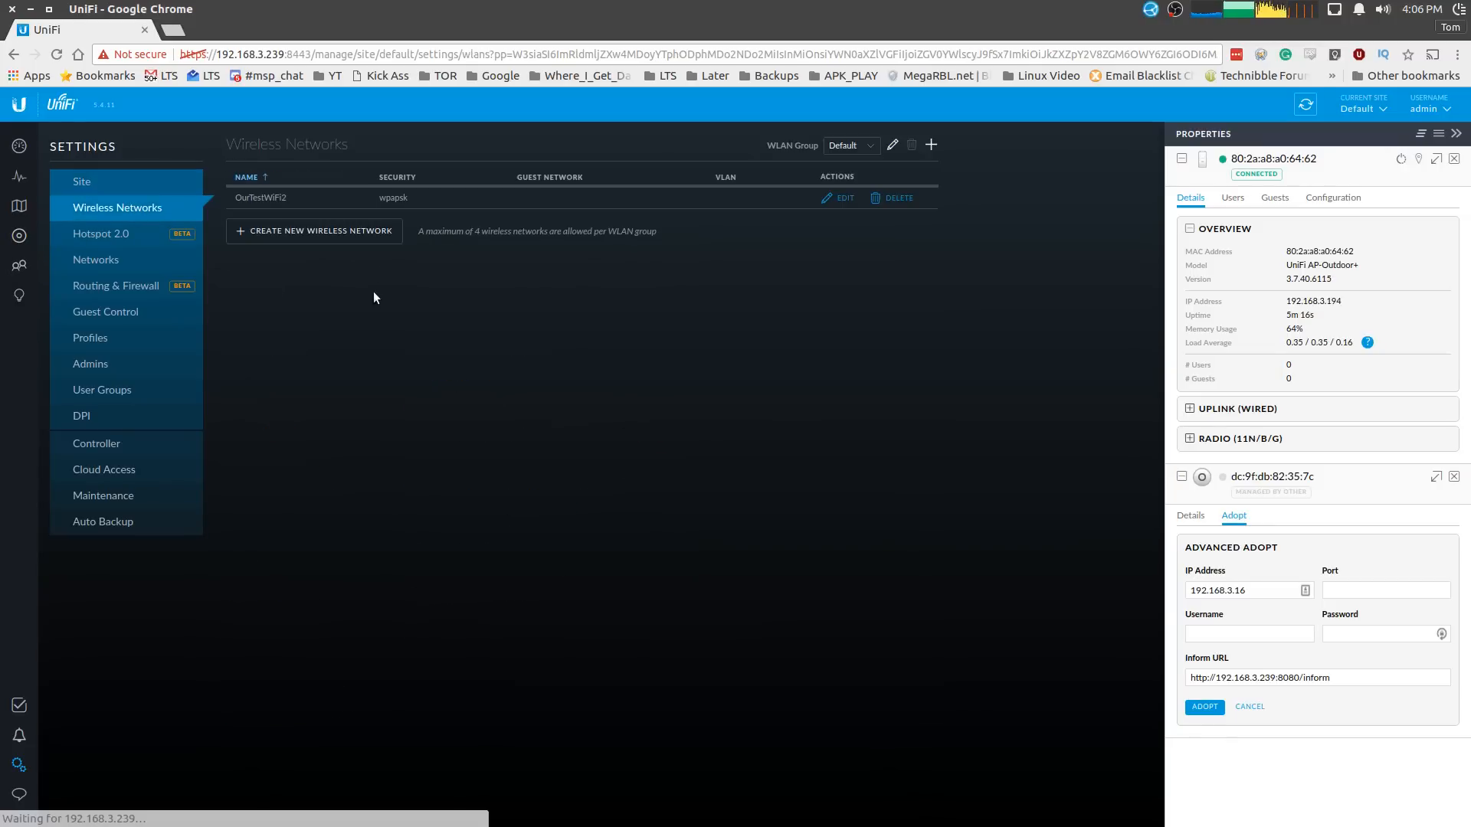
{"action": "left_click", "coordinate": [357, 234]}
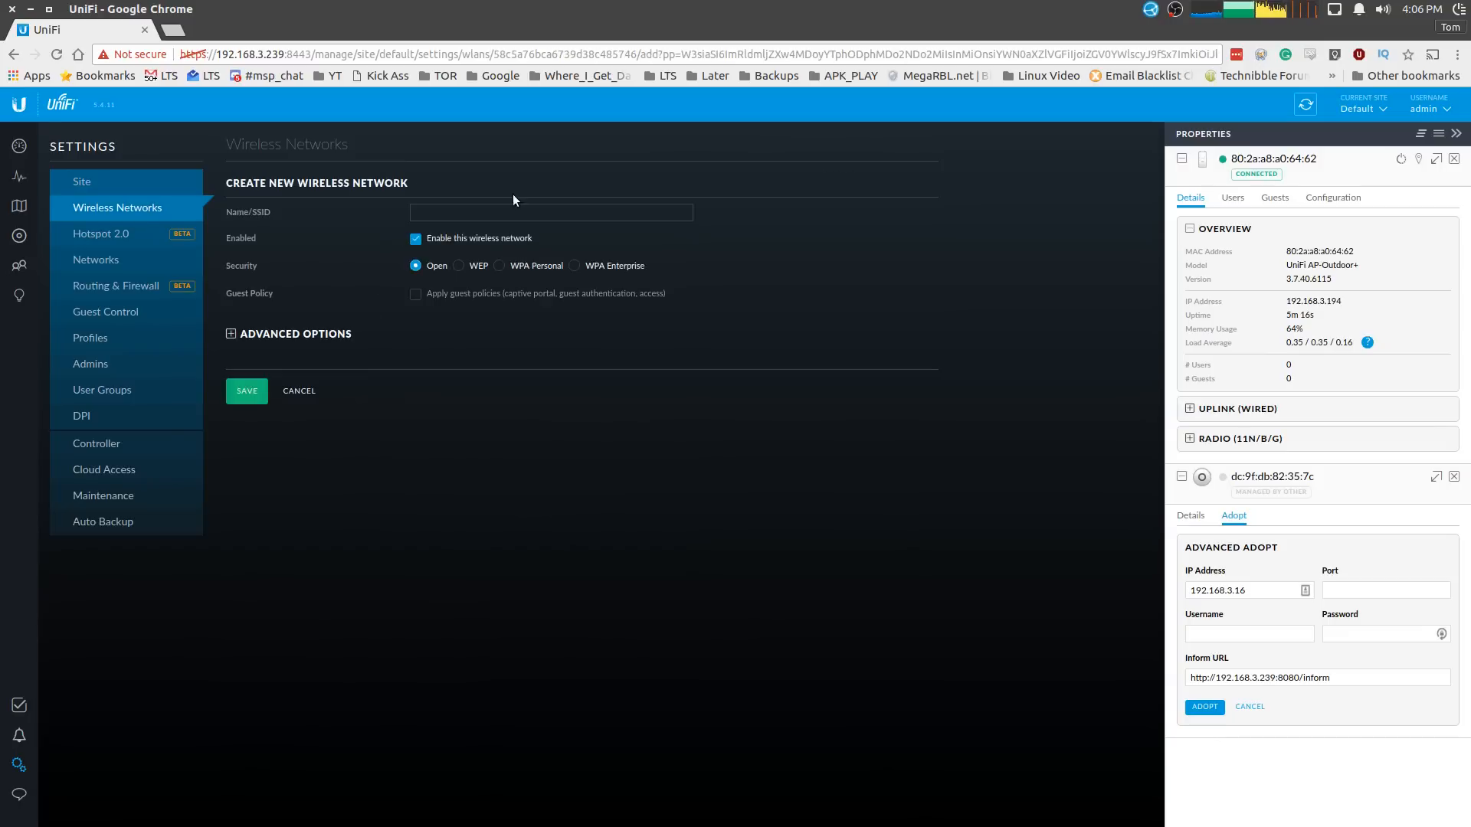
{"action": "type", "text": "An"}
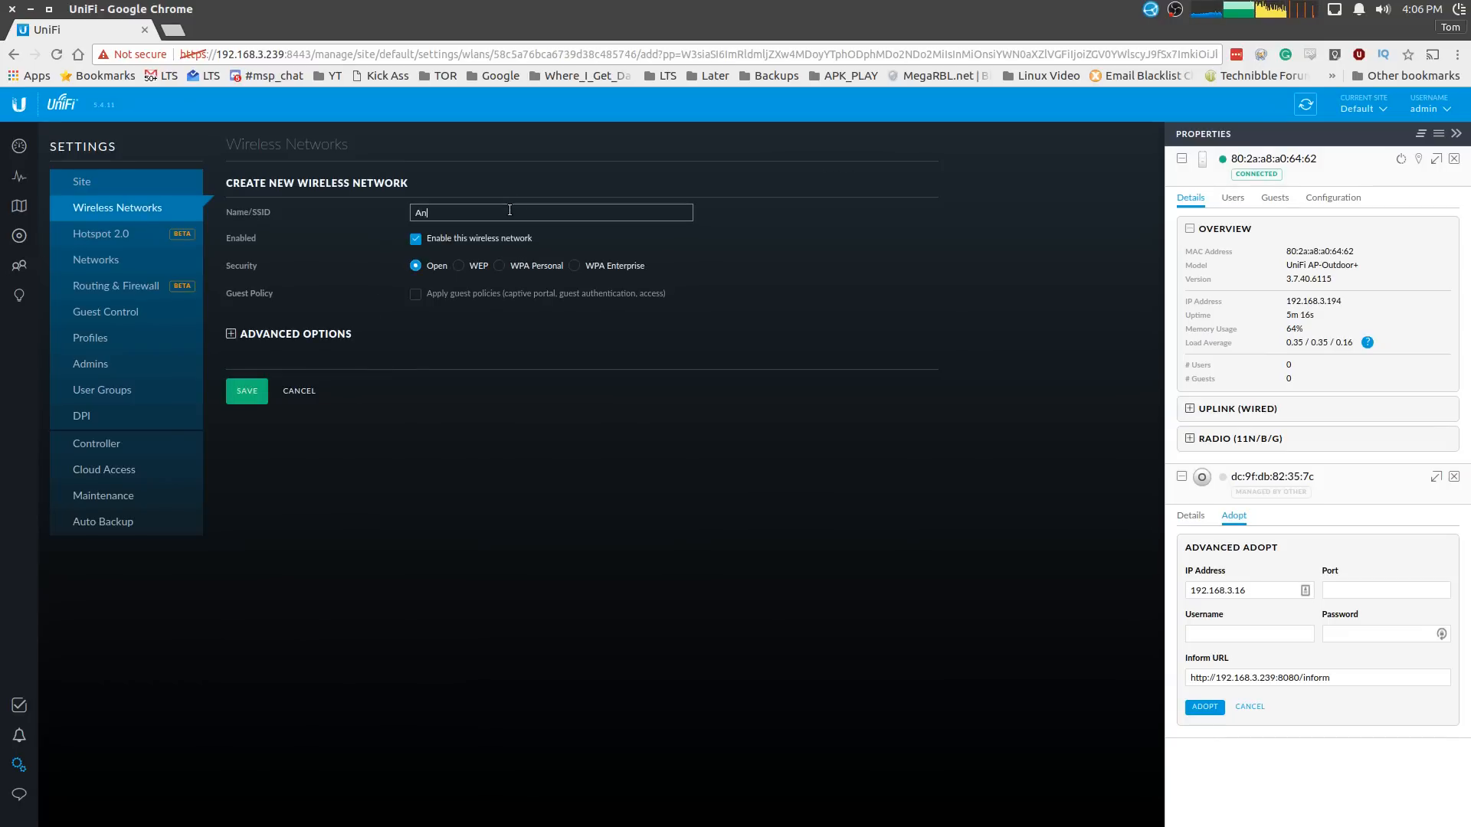
{"action": "type", "text": "otherWireless"}
{"action": "left_click", "coordinate": [500, 269]}
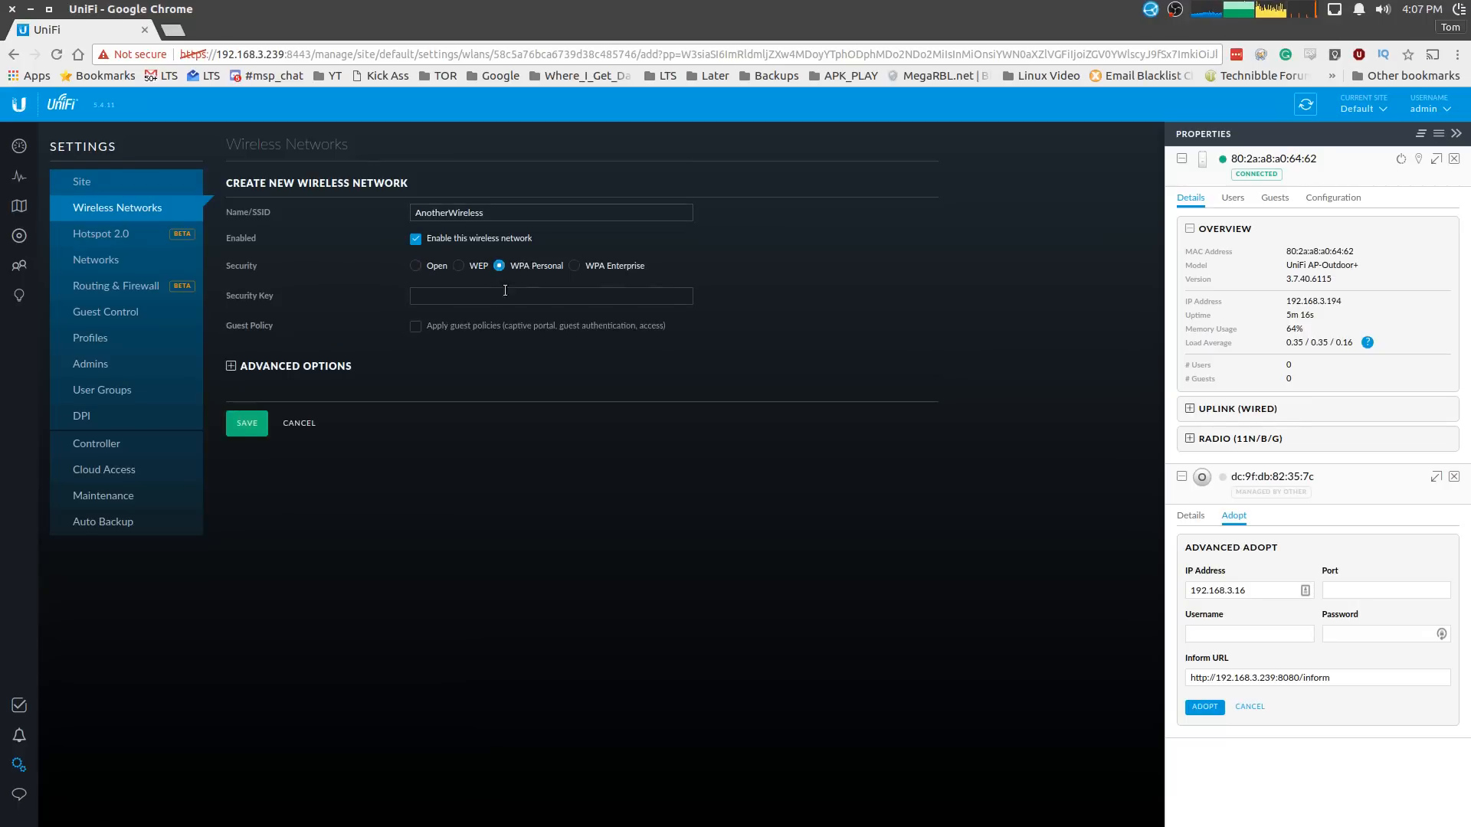
{"action": "left_click", "coordinate": [503, 298]}
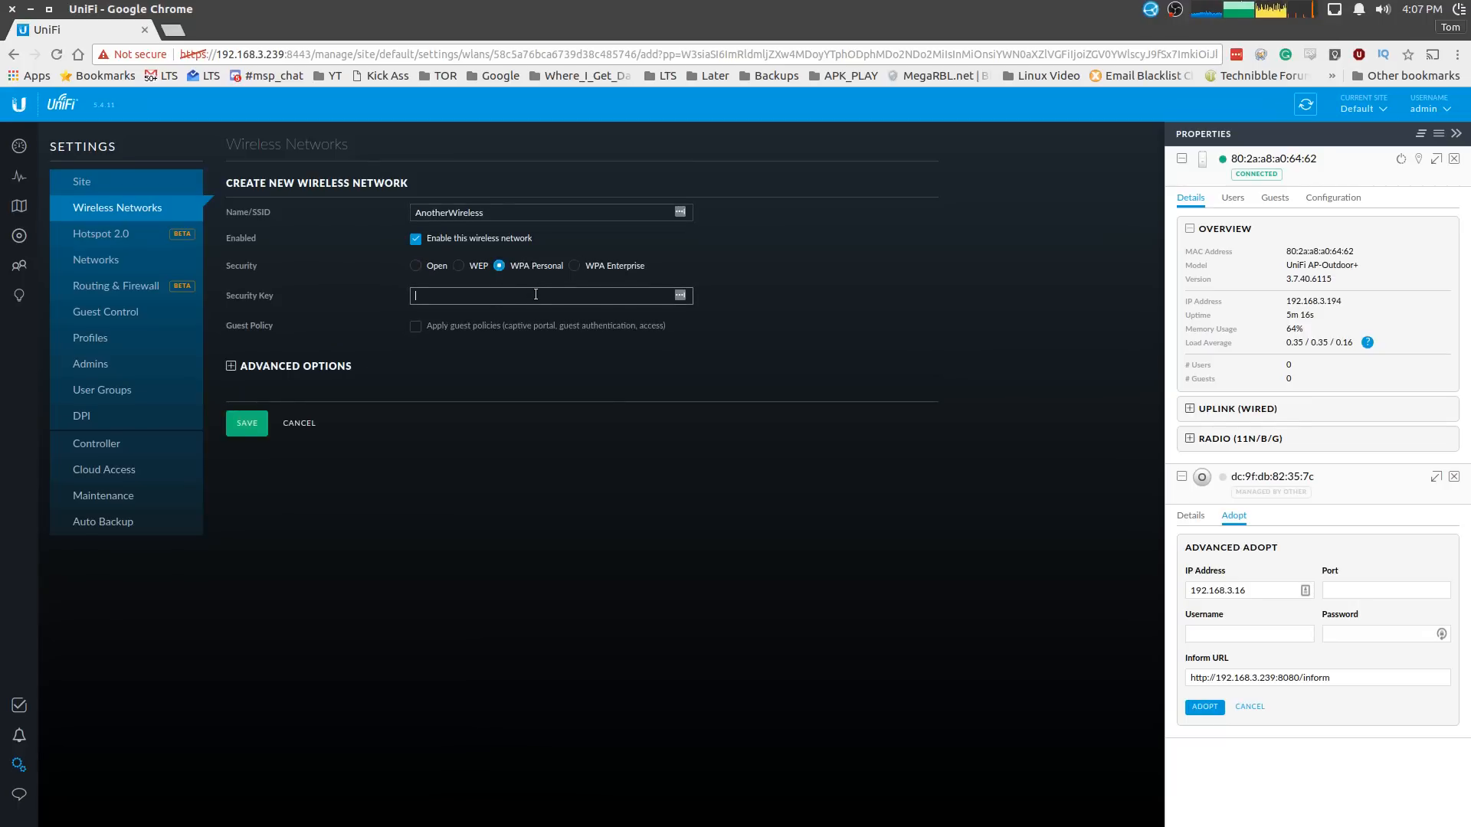
{"action": "key", "text": "ctrl+a"}
{"action": "key", "text": "BackSpace"}
- Keep WPA Personal security after trying Enterprise, check the revealed key, and expand Advanced Options
{"action": "left_click", "coordinate": [609, 272]}
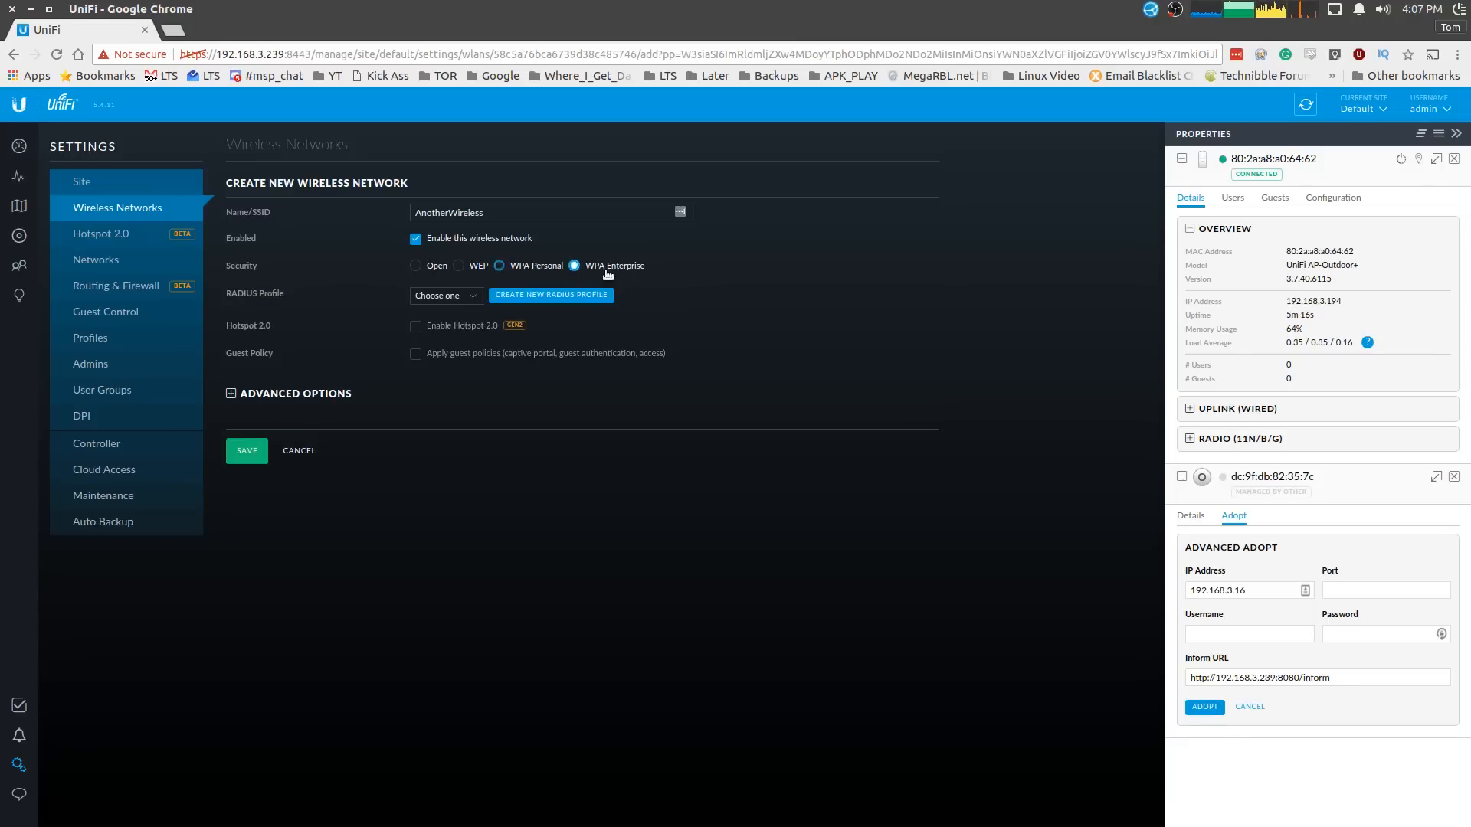
{"action": "left_click", "coordinate": [539, 273]}
{"action": "left_click", "coordinate": [680, 295]}
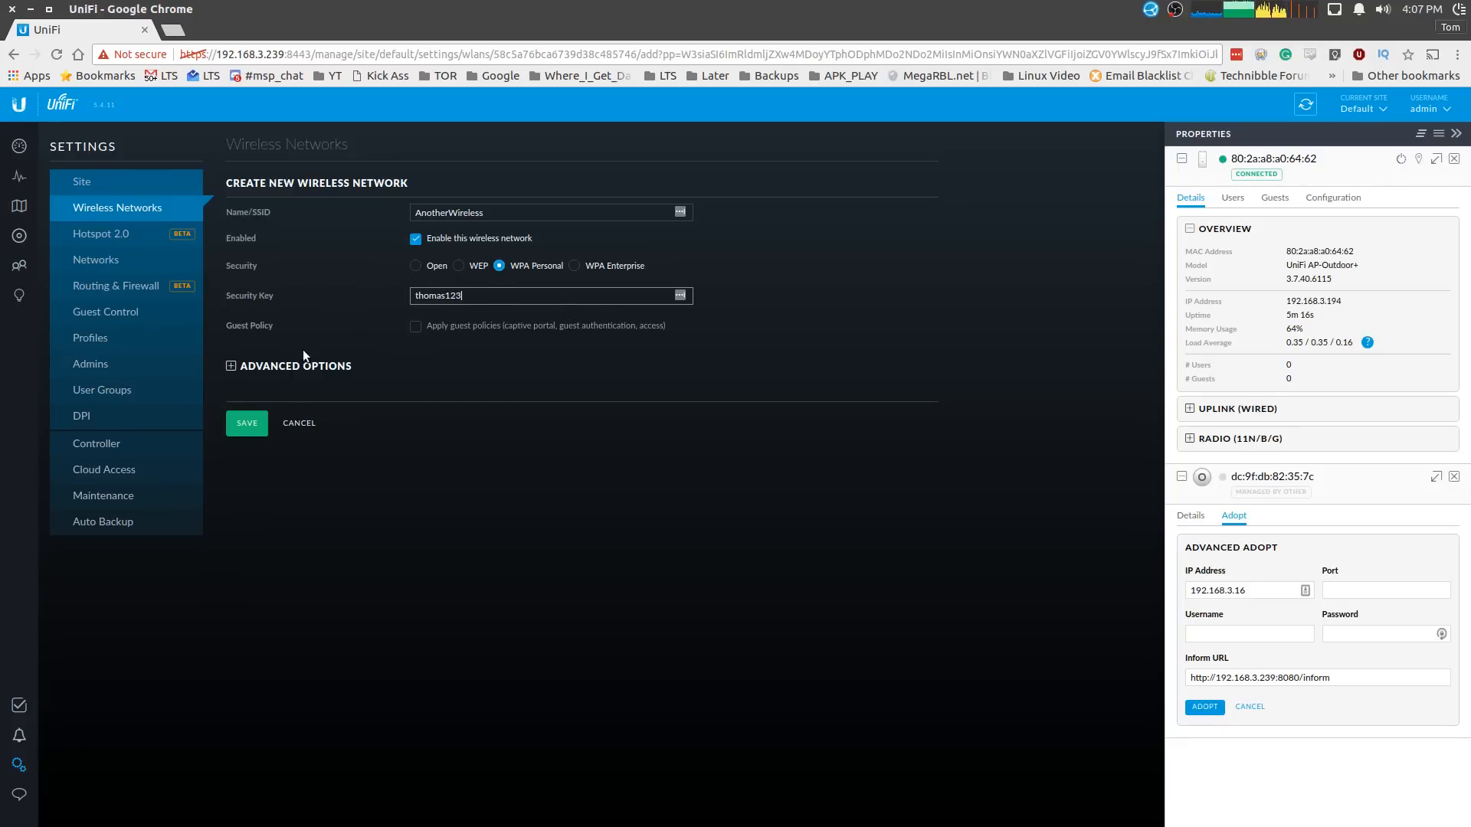
{"action": "left_click", "coordinate": [232, 367]}
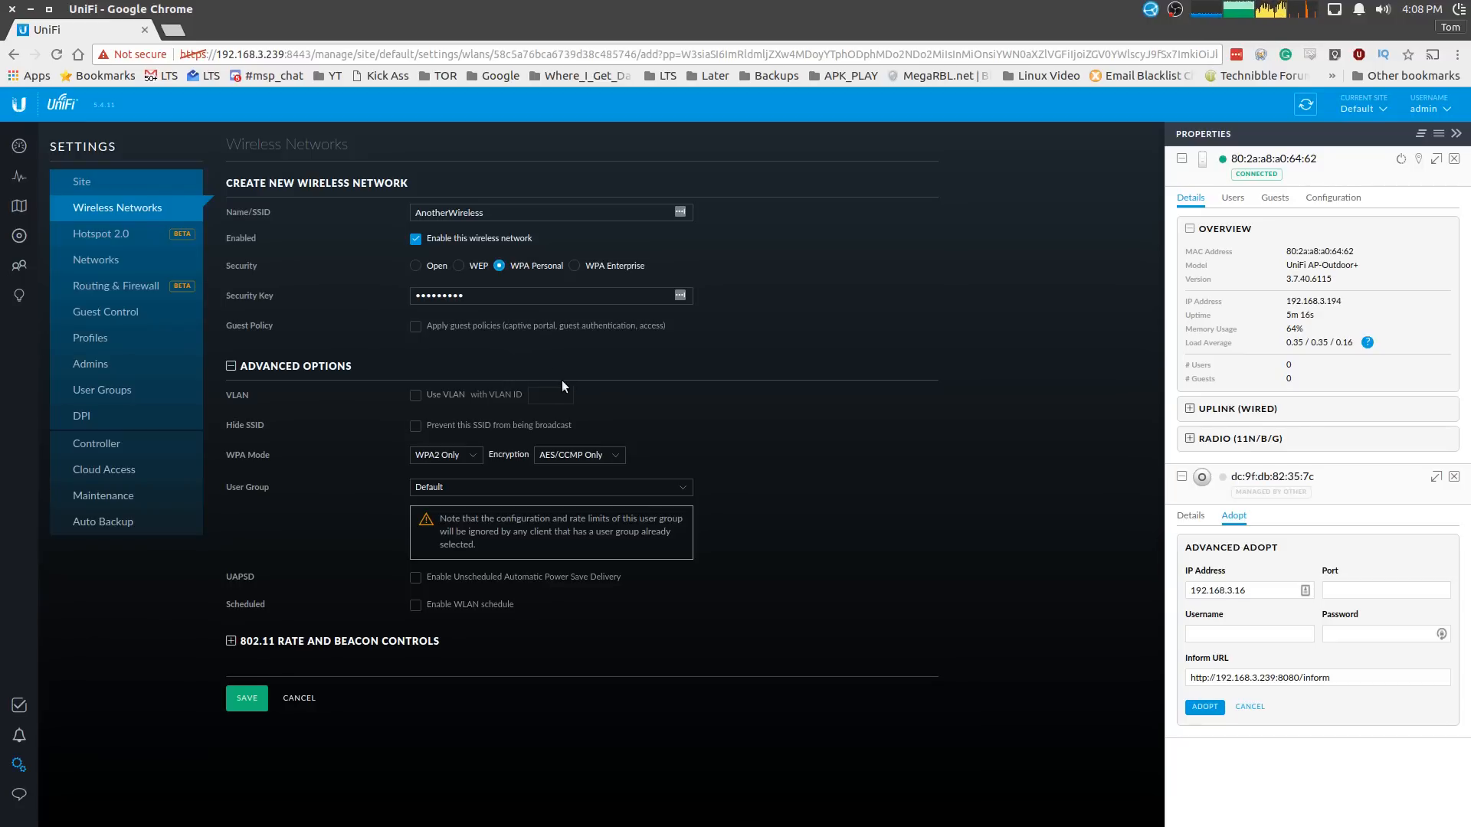
- Enable a Monday–Sunday 8:00am-6:00pm WLAN schedule and expand the 802.11 Rate and Beacon Controls
{"action": "left_click", "coordinate": [638, 295]}
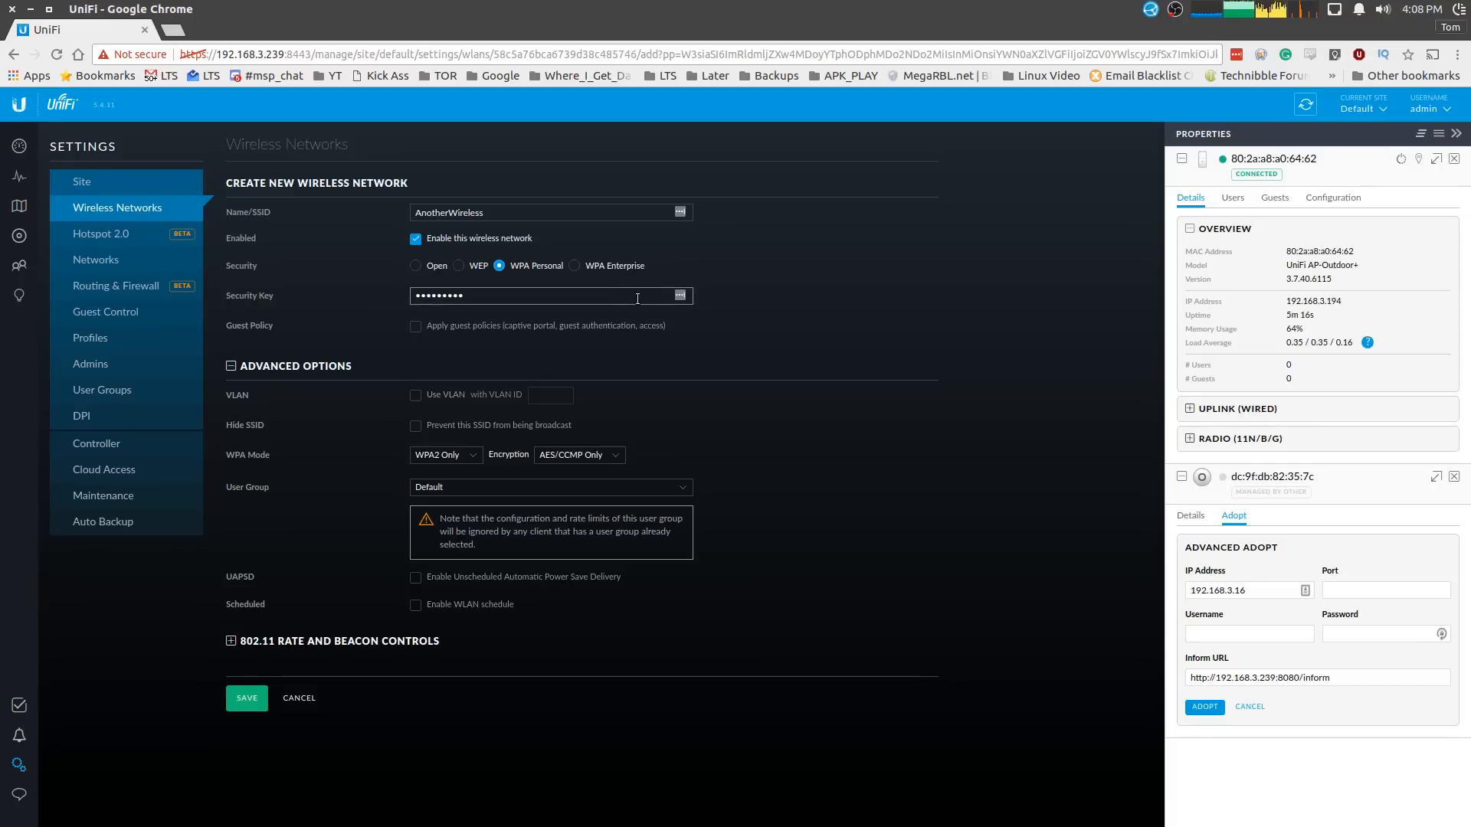
{"action": "left_click", "coordinate": [416, 606]}
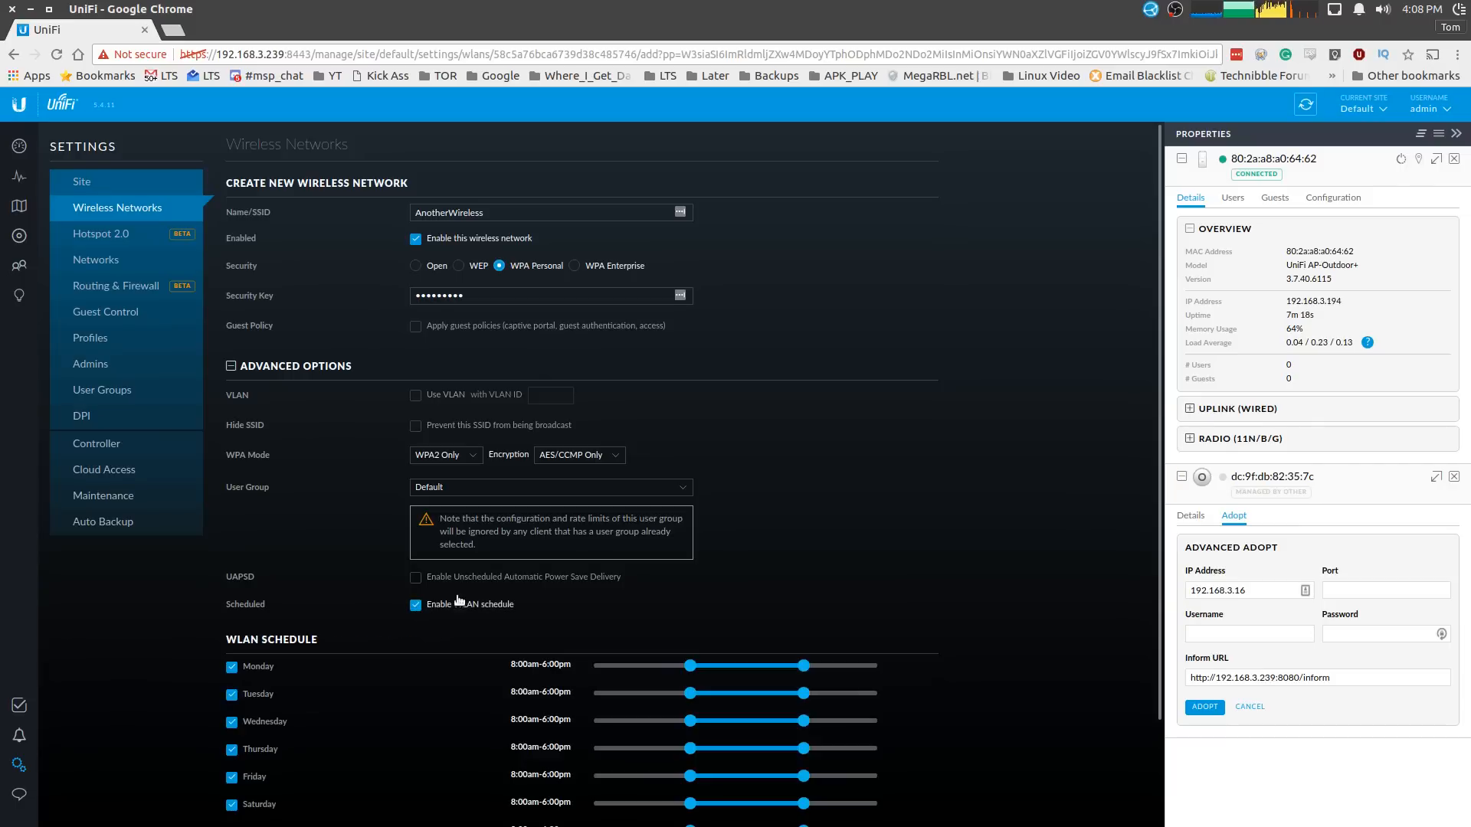
{"action": "scroll", "coordinate": [504, 578], "scroll_direction": "down", "scroll_amount": 1}
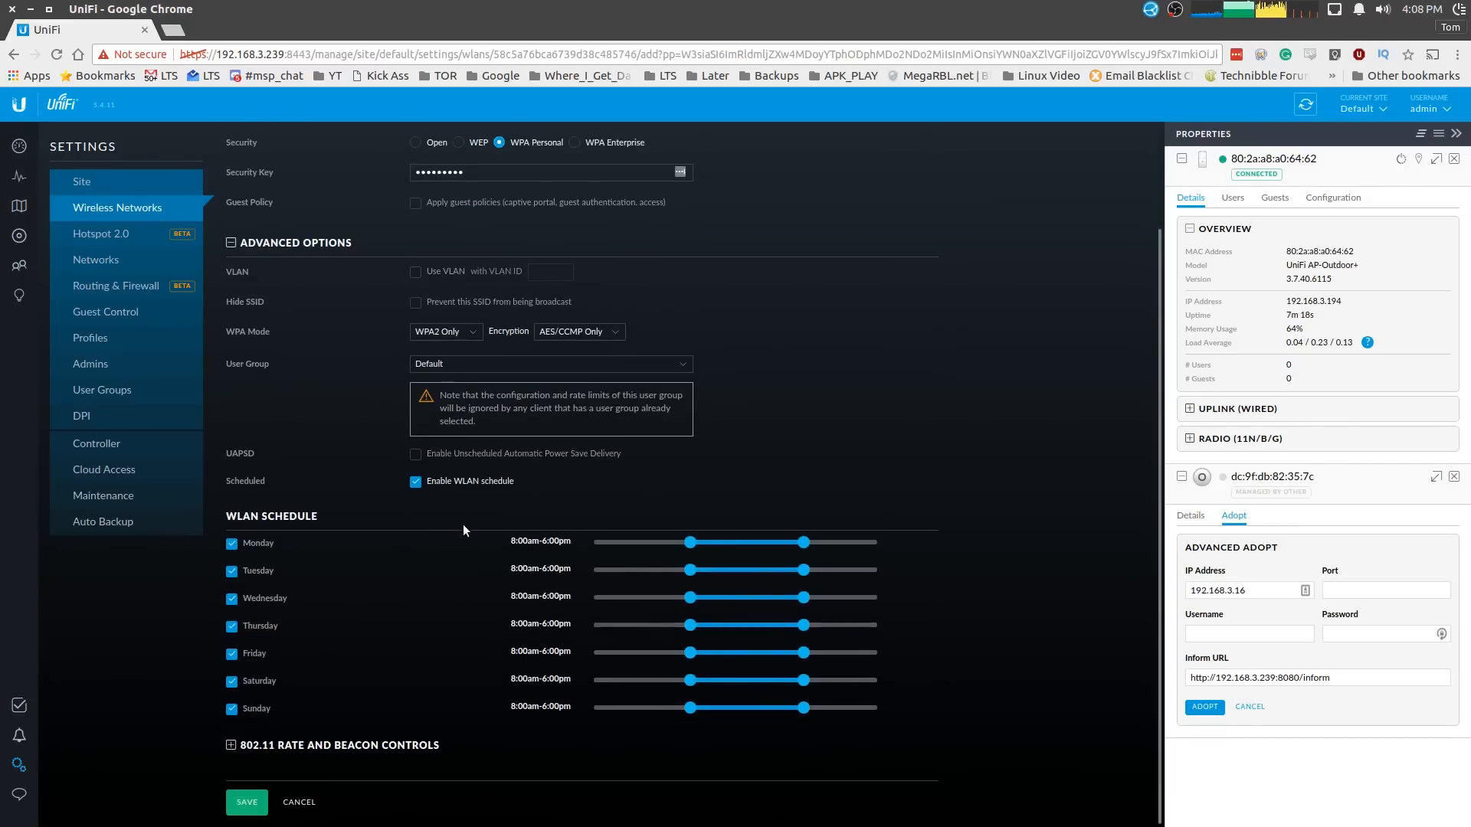
{"action": "left_click", "coordinate": [250, 749]}
{"action": "scroll", "coordinate": [339, 607], "scroll_direction": "down", "scroll_amount": 4}
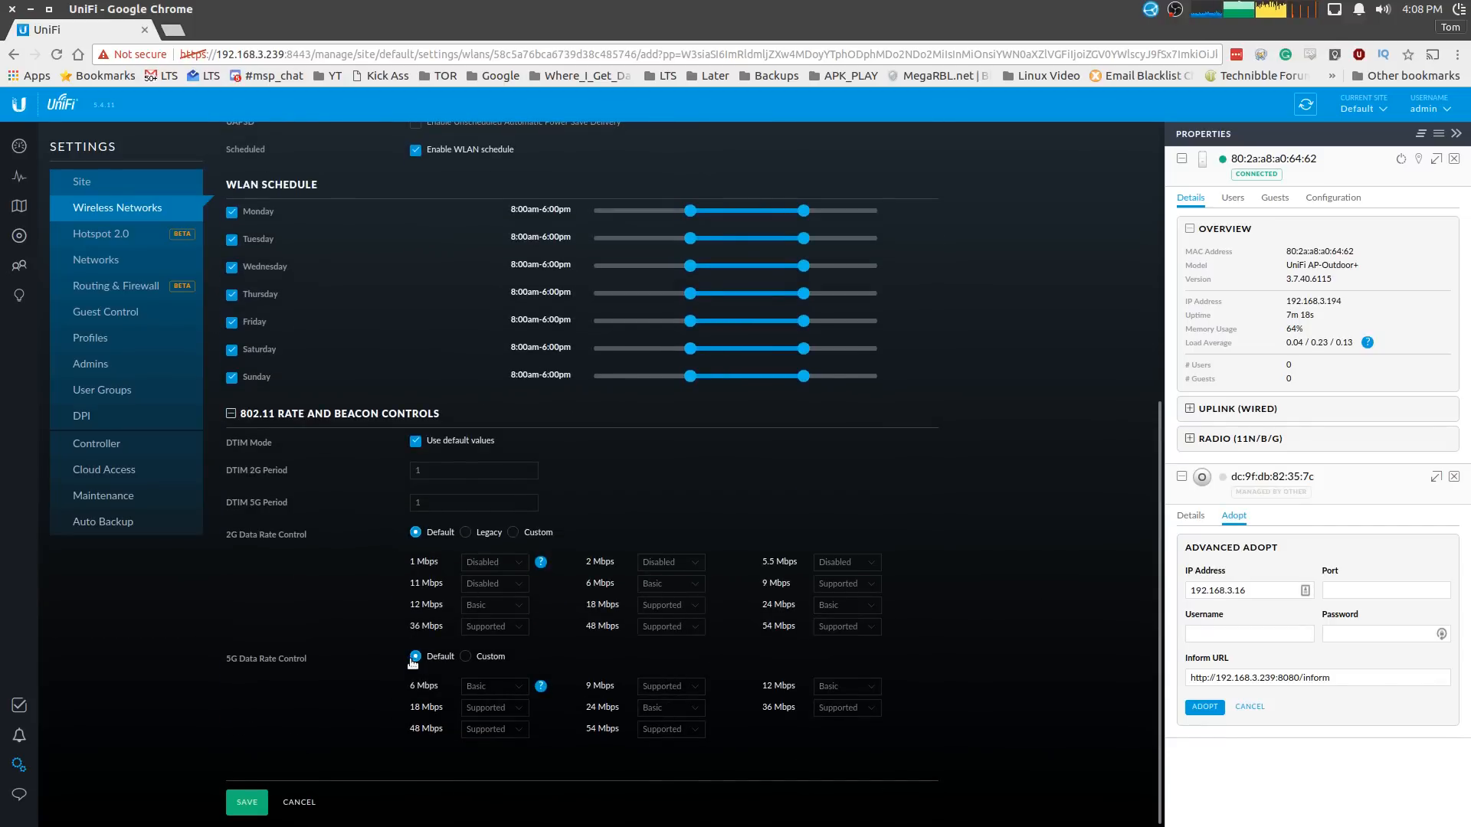
- Preview Custom 2G data rates (1 and 6 Mbps), revert to Default, and collapse the rate controls
{"action": "left_click", "coordinate": [513, 532]}
{"action": "left_click", "coordinate": [520, 566]}
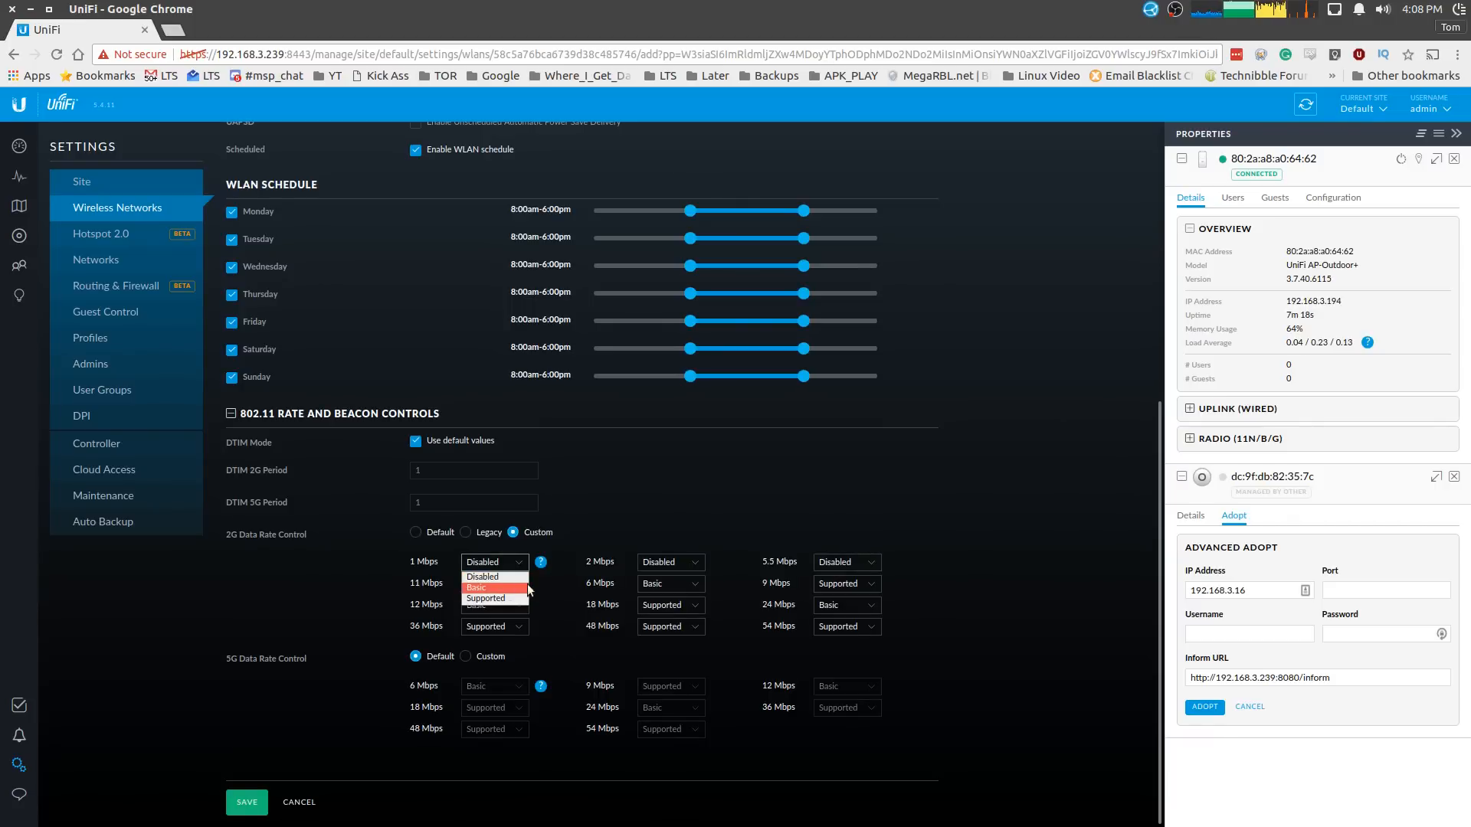
{"action": "left_click", "coordinate": [552, 588]}
{"action": "left_click", "coordinate": [642, 585]}
{"action": "left_click", "coordinate": [642, 587]}
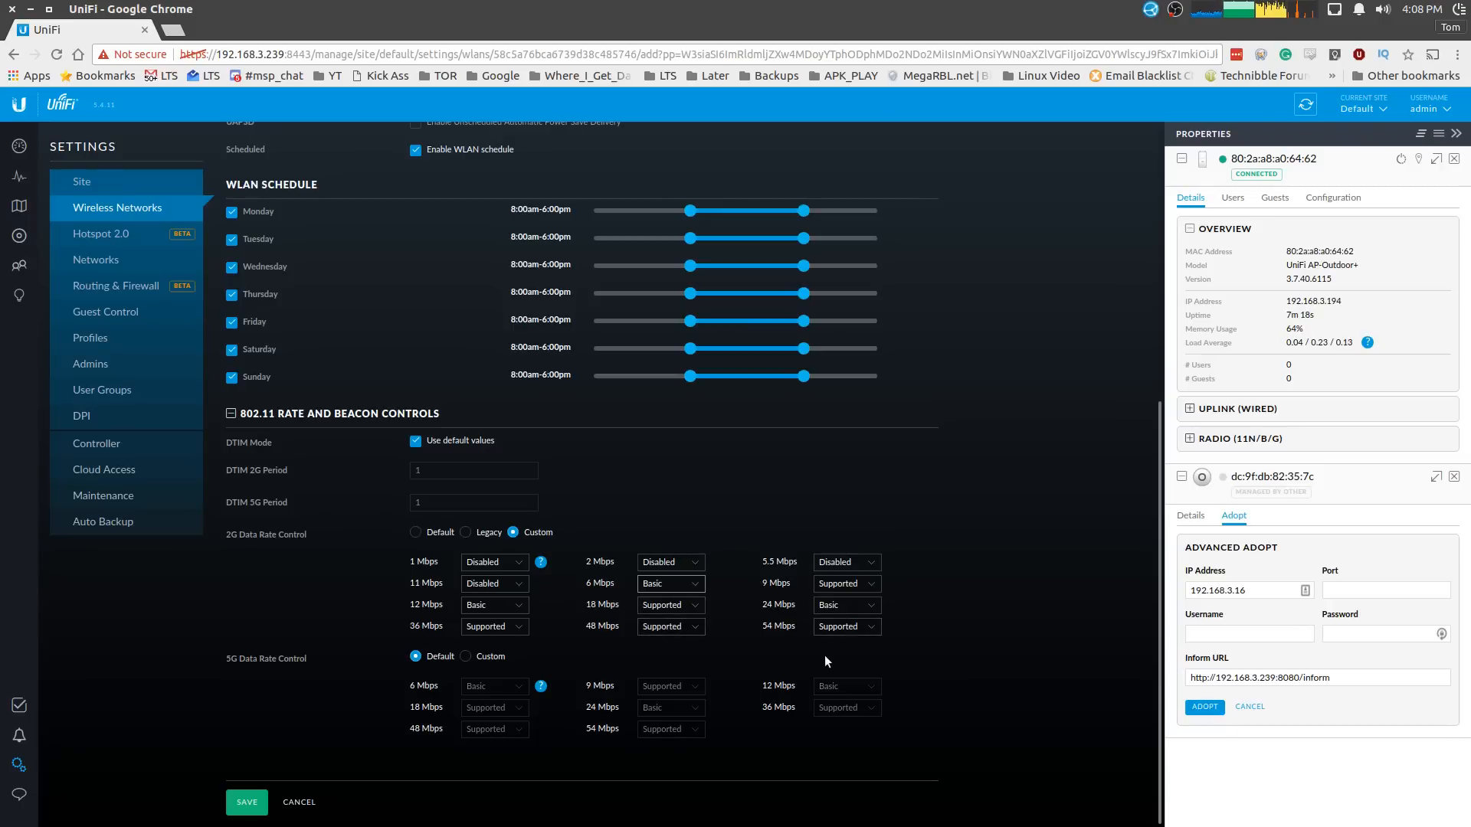
{"action": "left_click", "coordinate": [441, 534]}
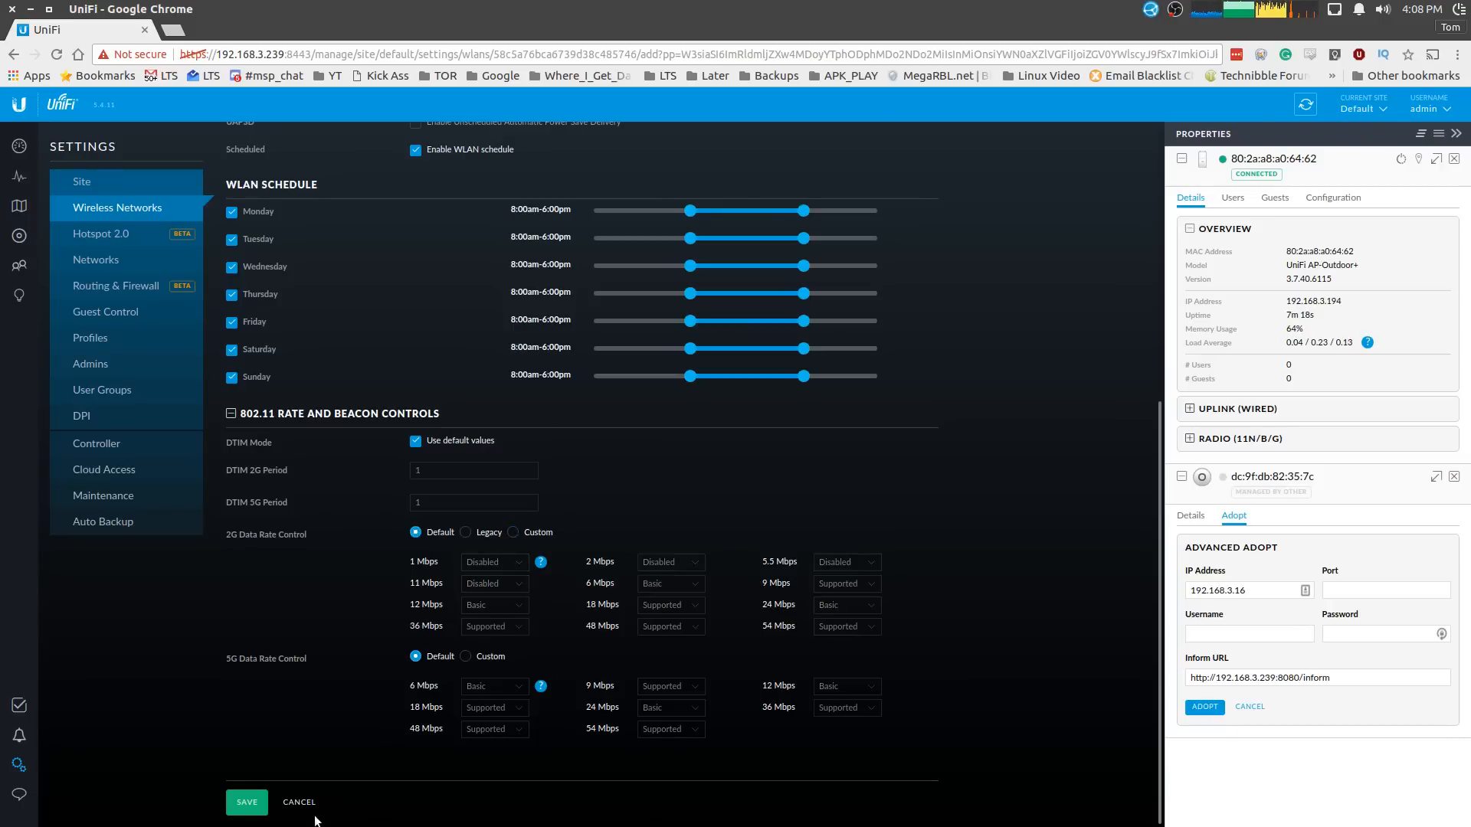
{"action": "scroll", "coordinate": [298, 589], "scroll_direction": "up", "scroll_amount": 2}
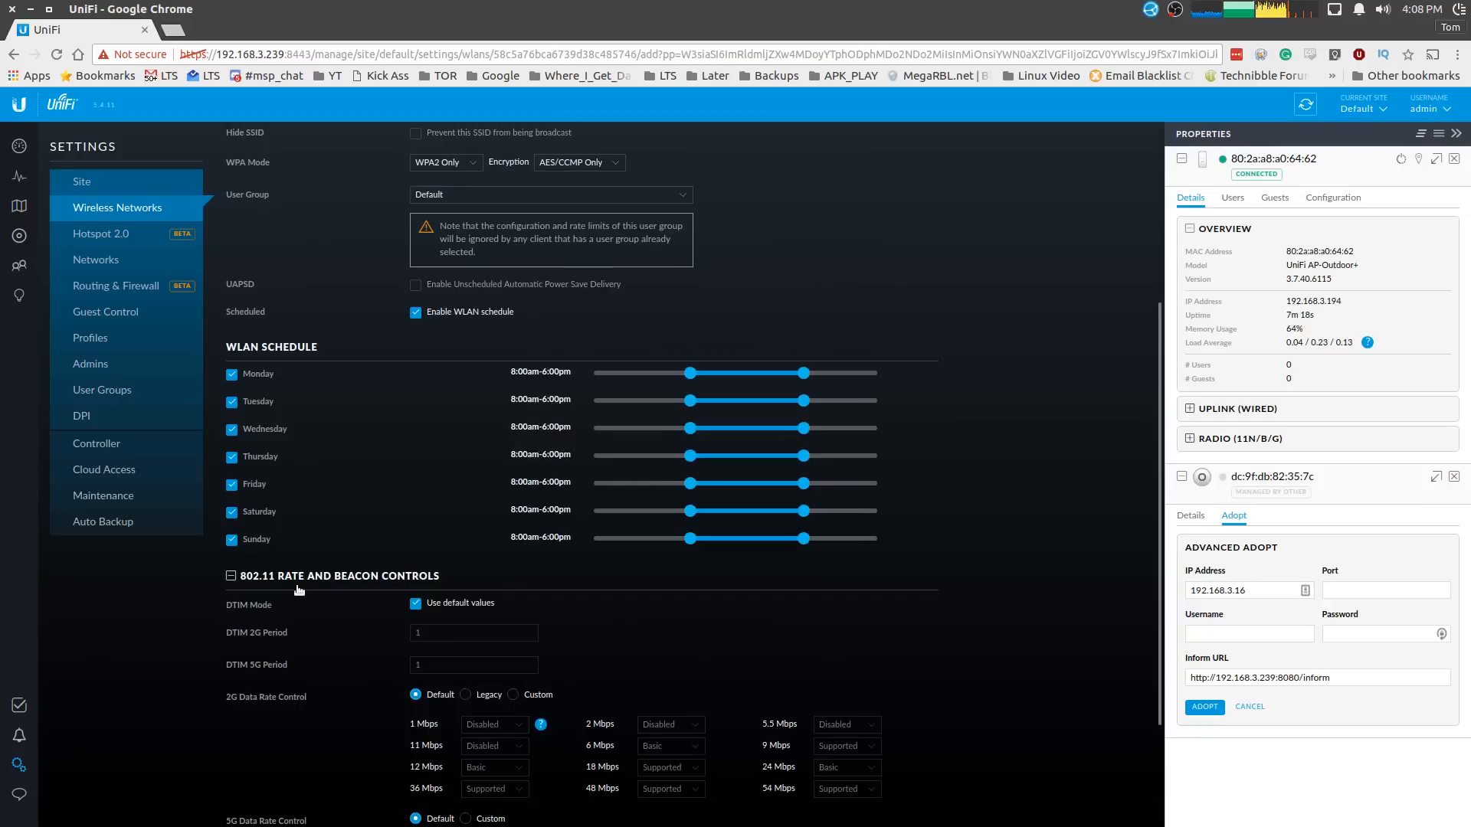
{"action": "left_click", "coordinate": [231, 575]}
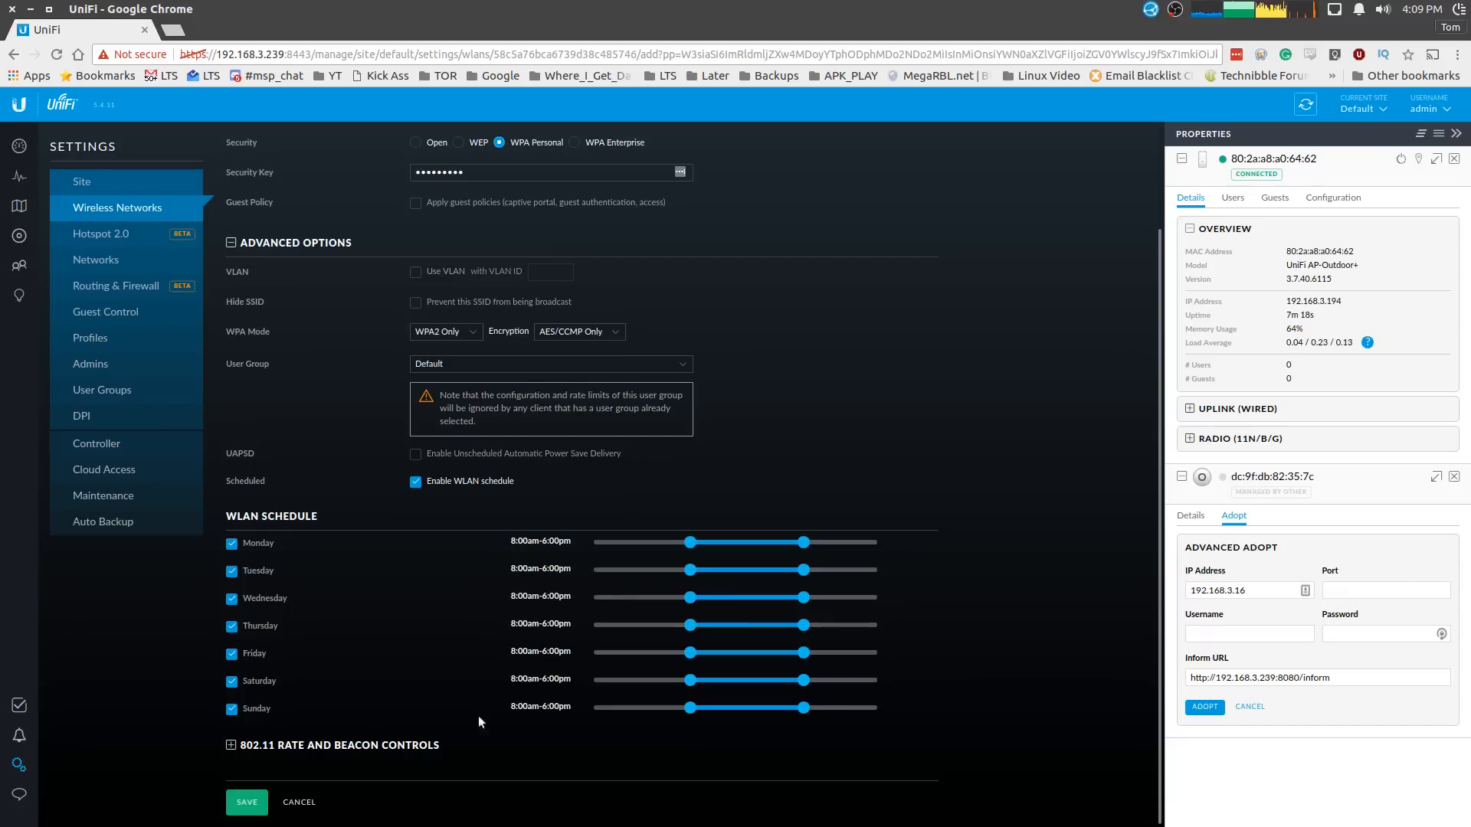
{"action": "scroll", "coordinate": [522, 565], "scroll_direction": "up", "scroll_amount": 3}
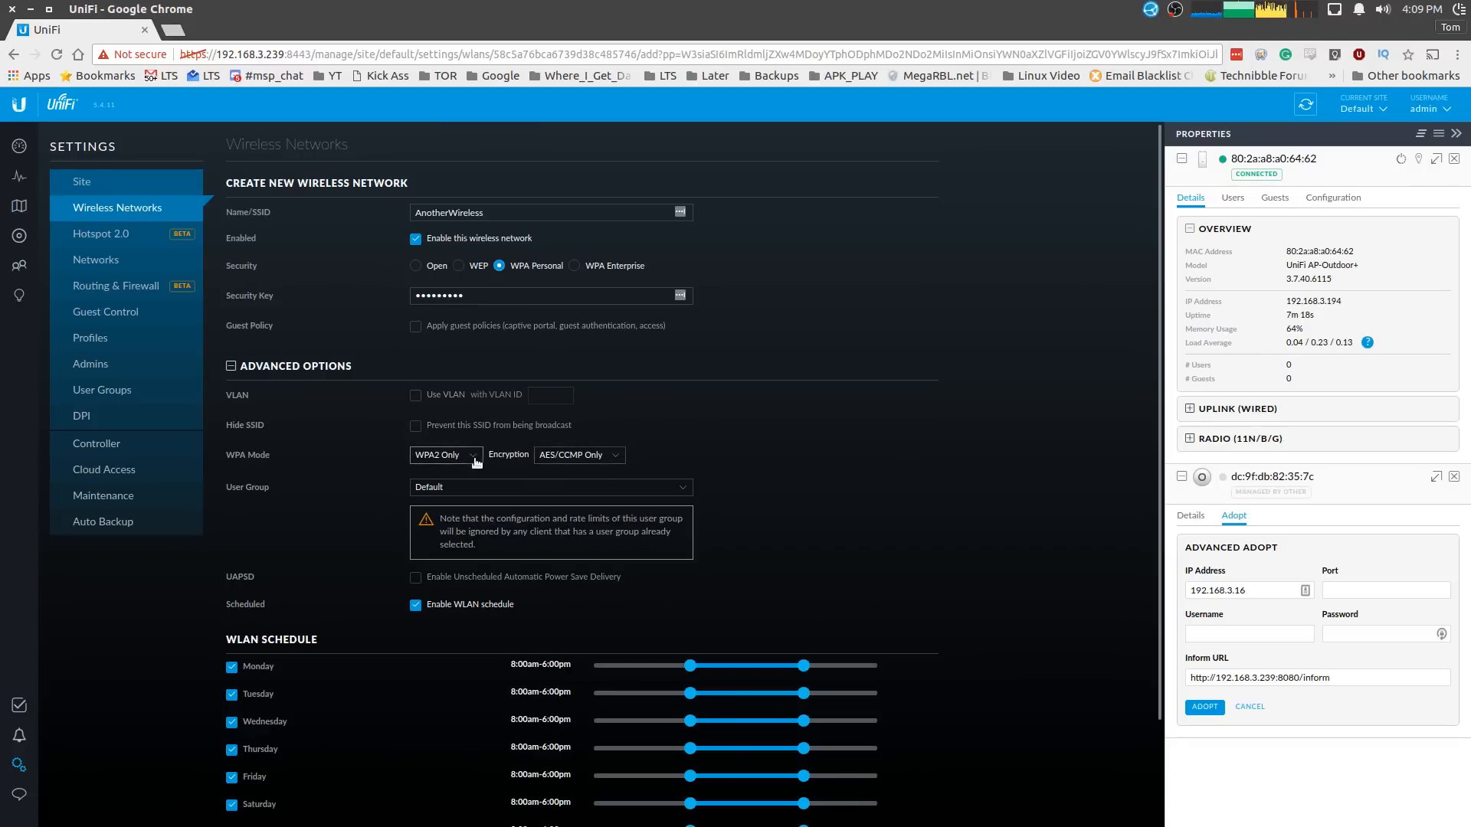
{"action": "left_click", "coordinate": [610, 457]}
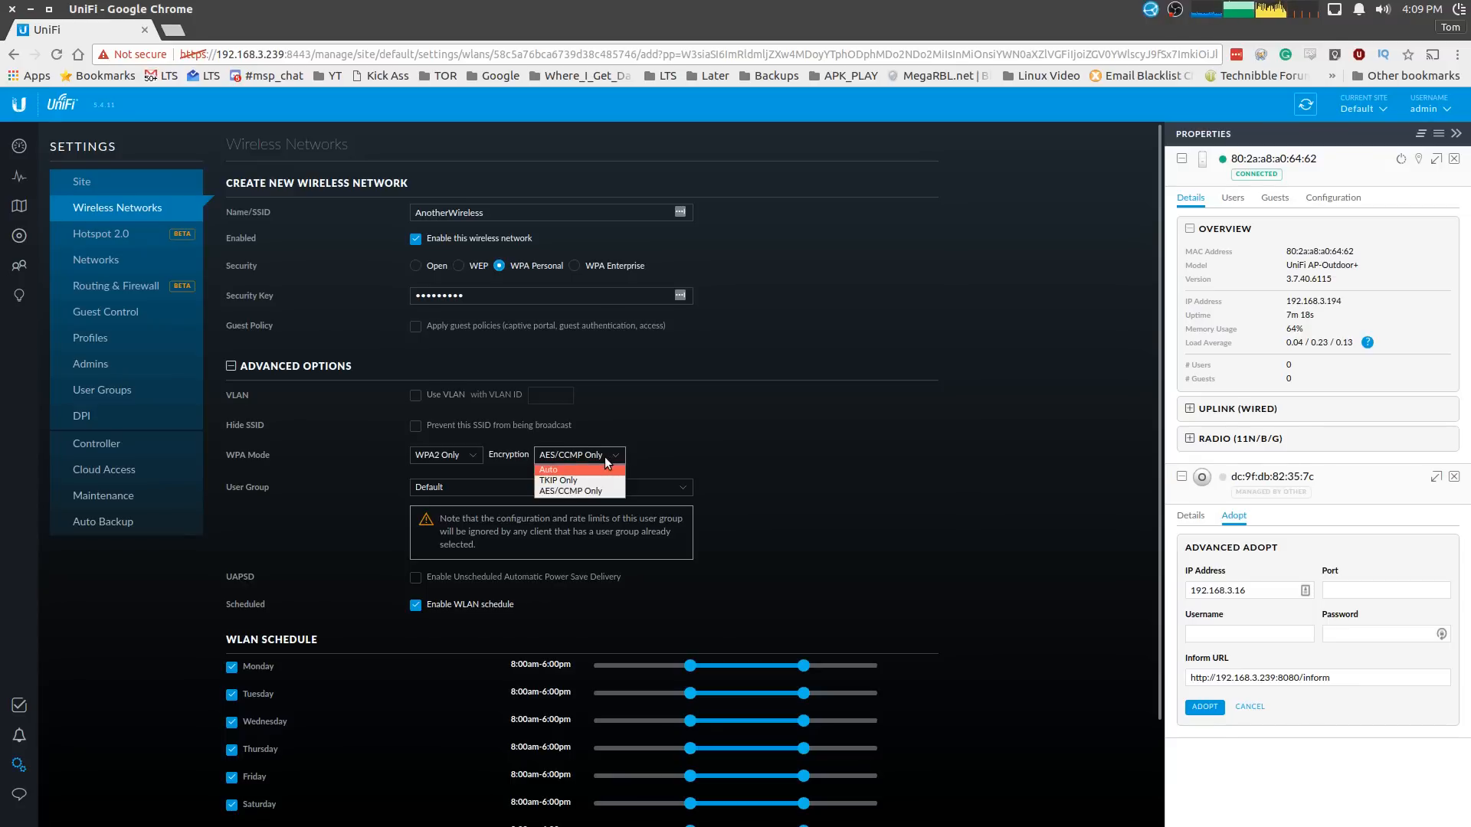
{"action": "left_click", "coordinate": [469, 455]}
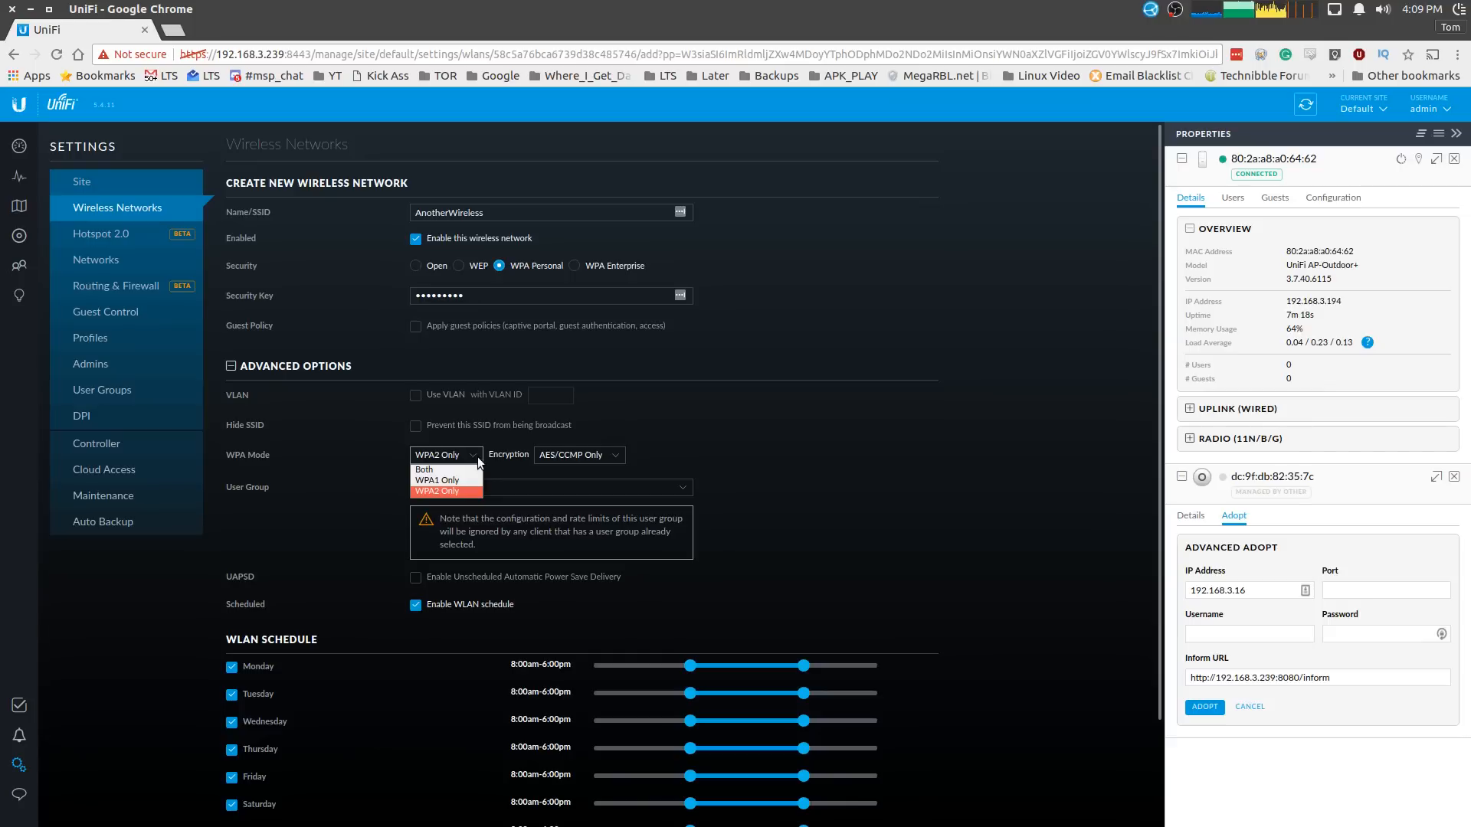
{"action": "left_click", "coordinate": [471, 455]}
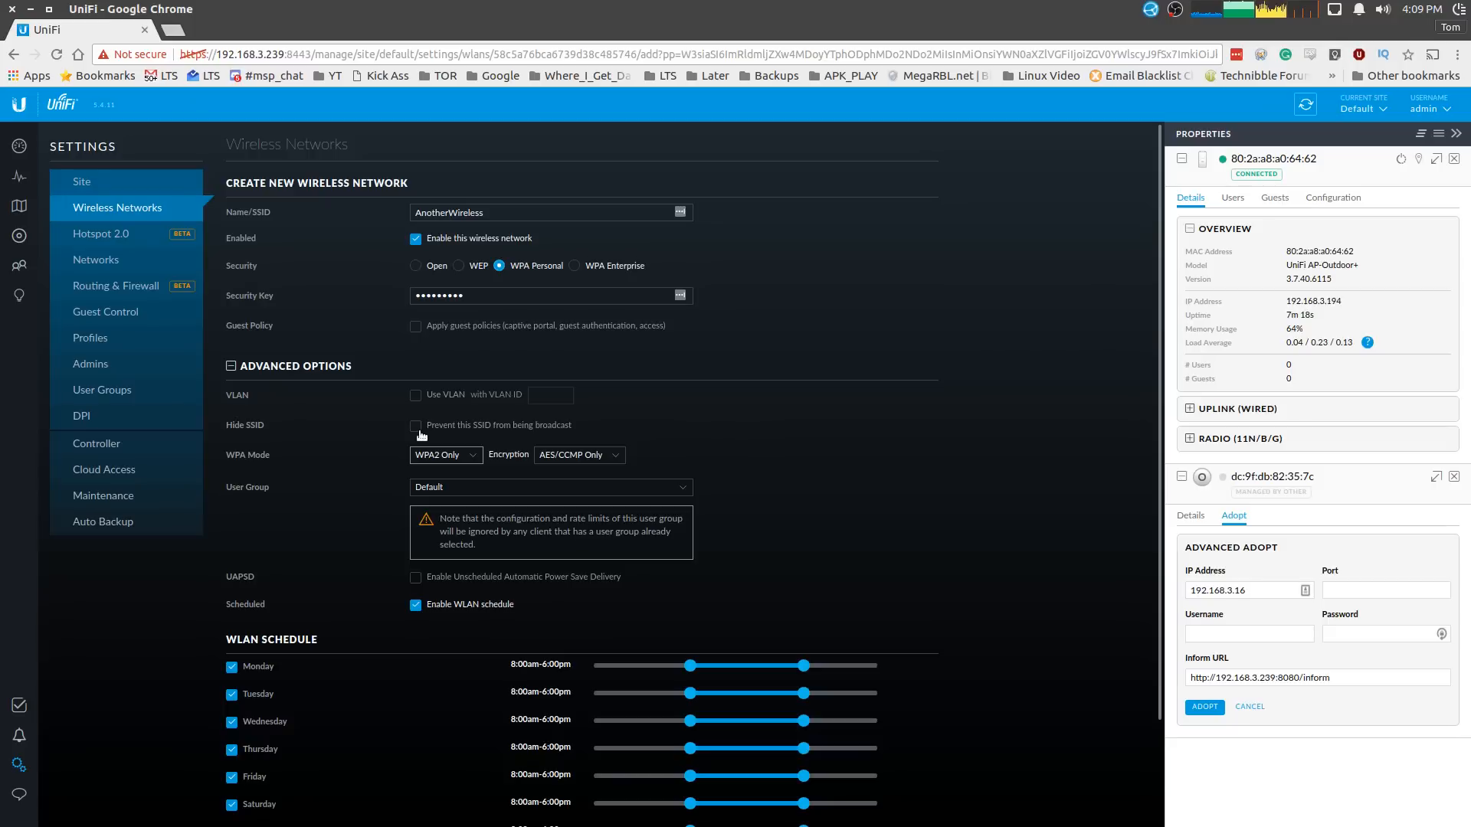
- Check the LAN subnet 192.168.1.1/24 under Networks, then return to the Site settings page
{"action": "scroll", "coordinate": [461, 487], "scroll_direction": "down", "scroll_amount": 2}
{"action": "left_click", "coordinate": [109, 261]}
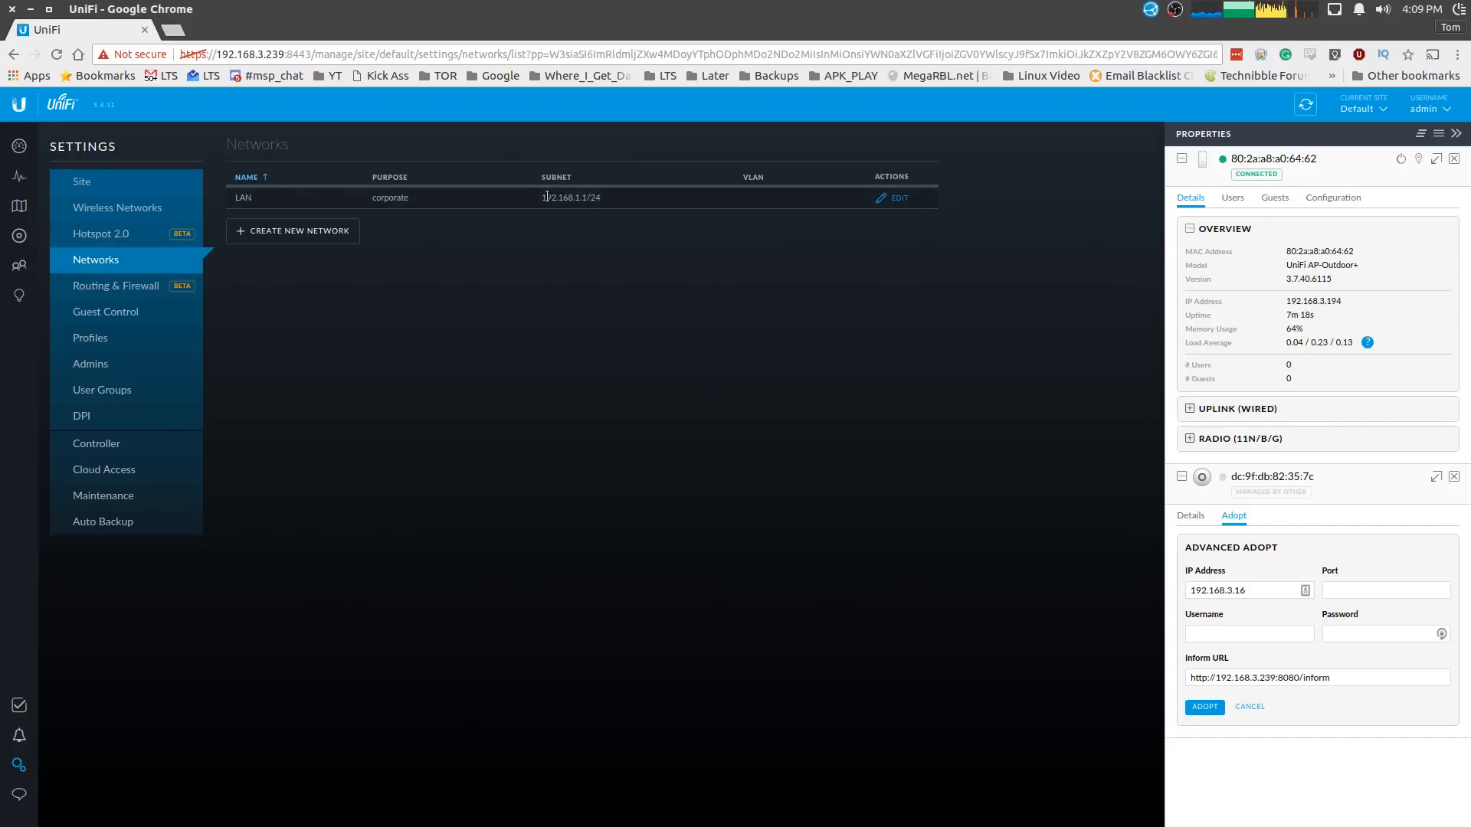
{"action": "left_click_drag", "start_coordinate": [579, 200], "coordinate": [613, 200]}
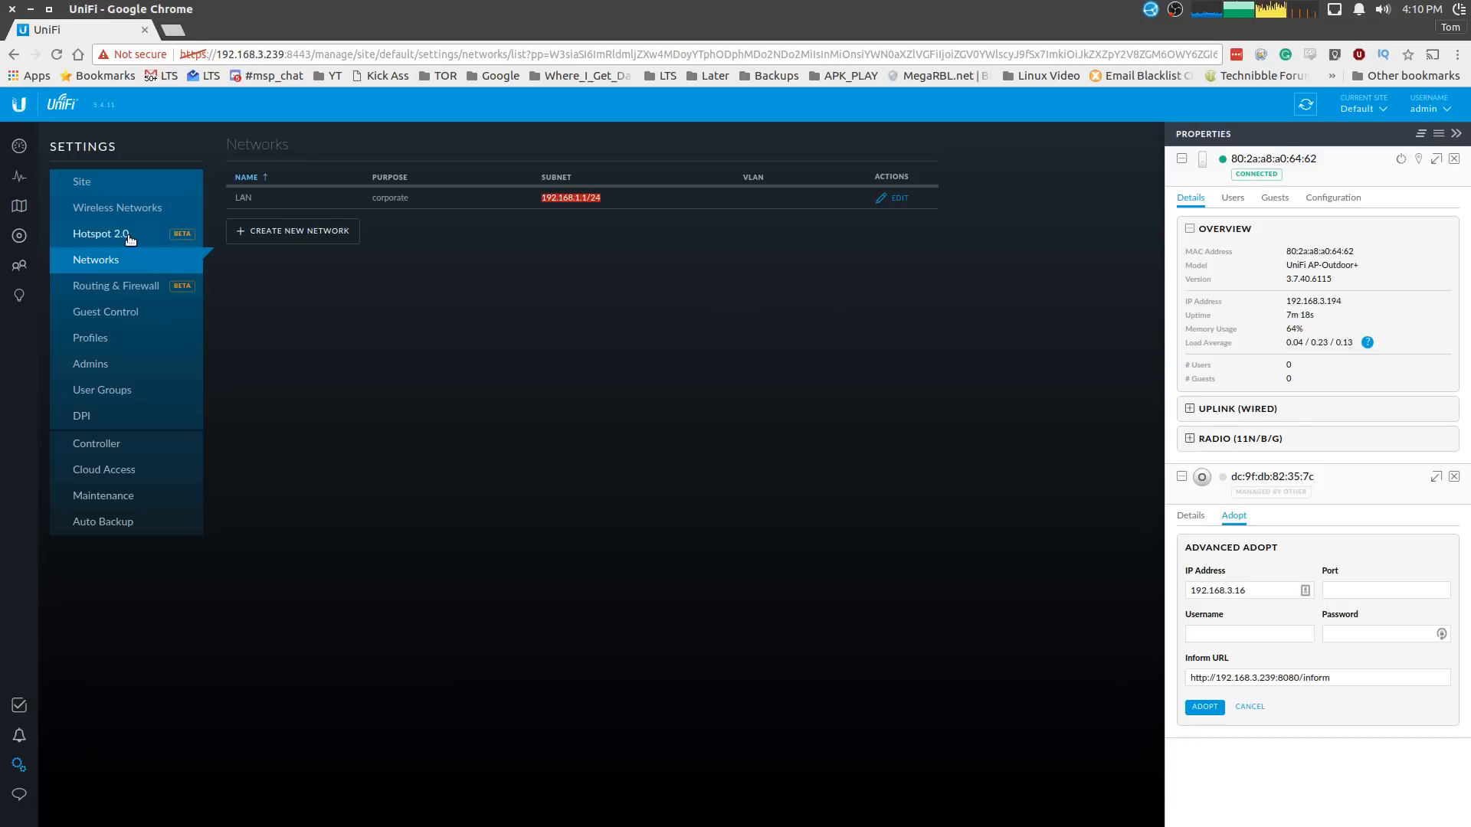
{"action": "left_click", "coordinate": [1292, 310]}
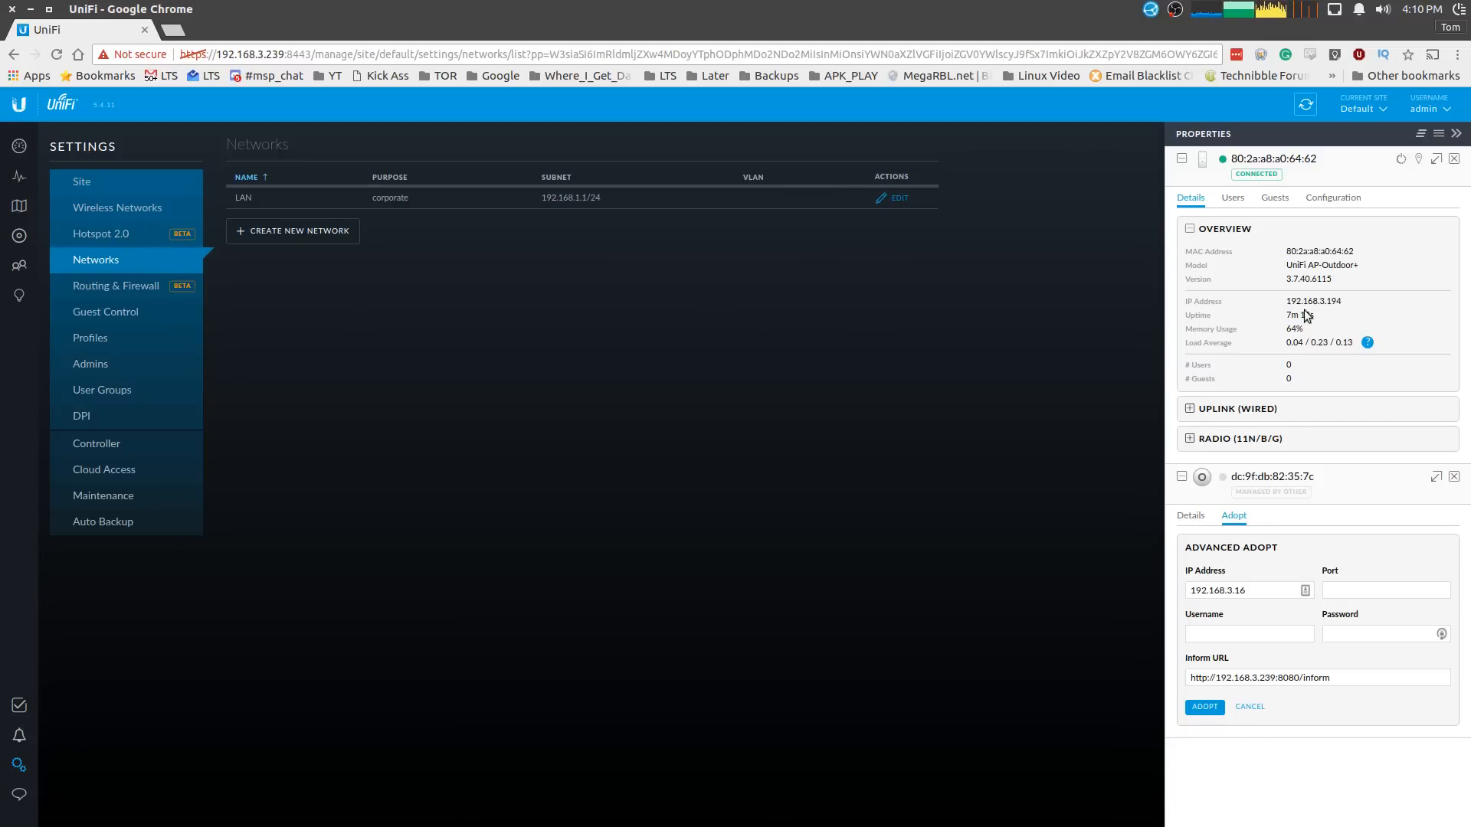
{"action": "left_click", "coordinate": [119, 193]}
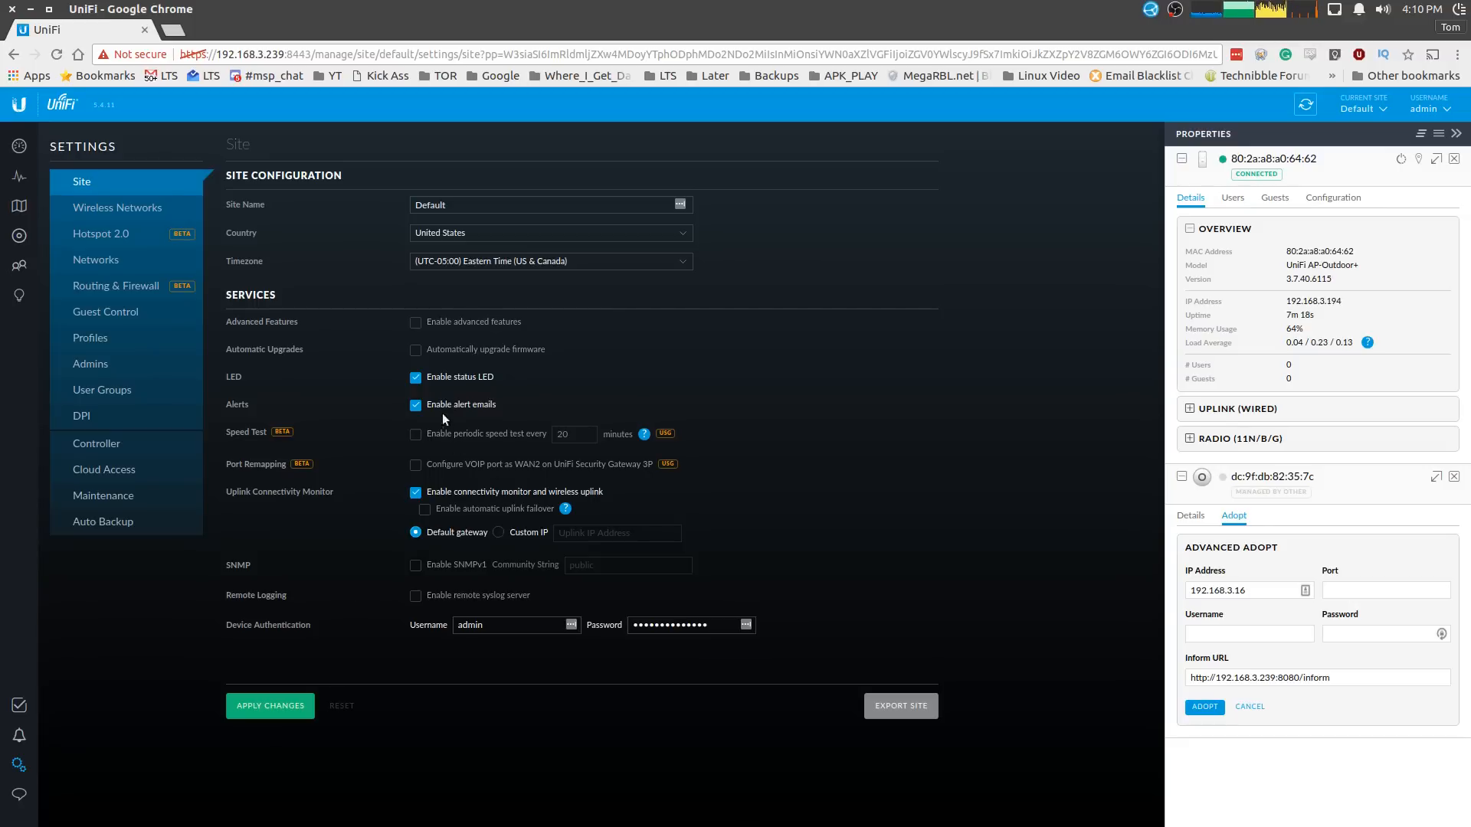
{"action": "mouse_move", "coordinate": [672, 467]}
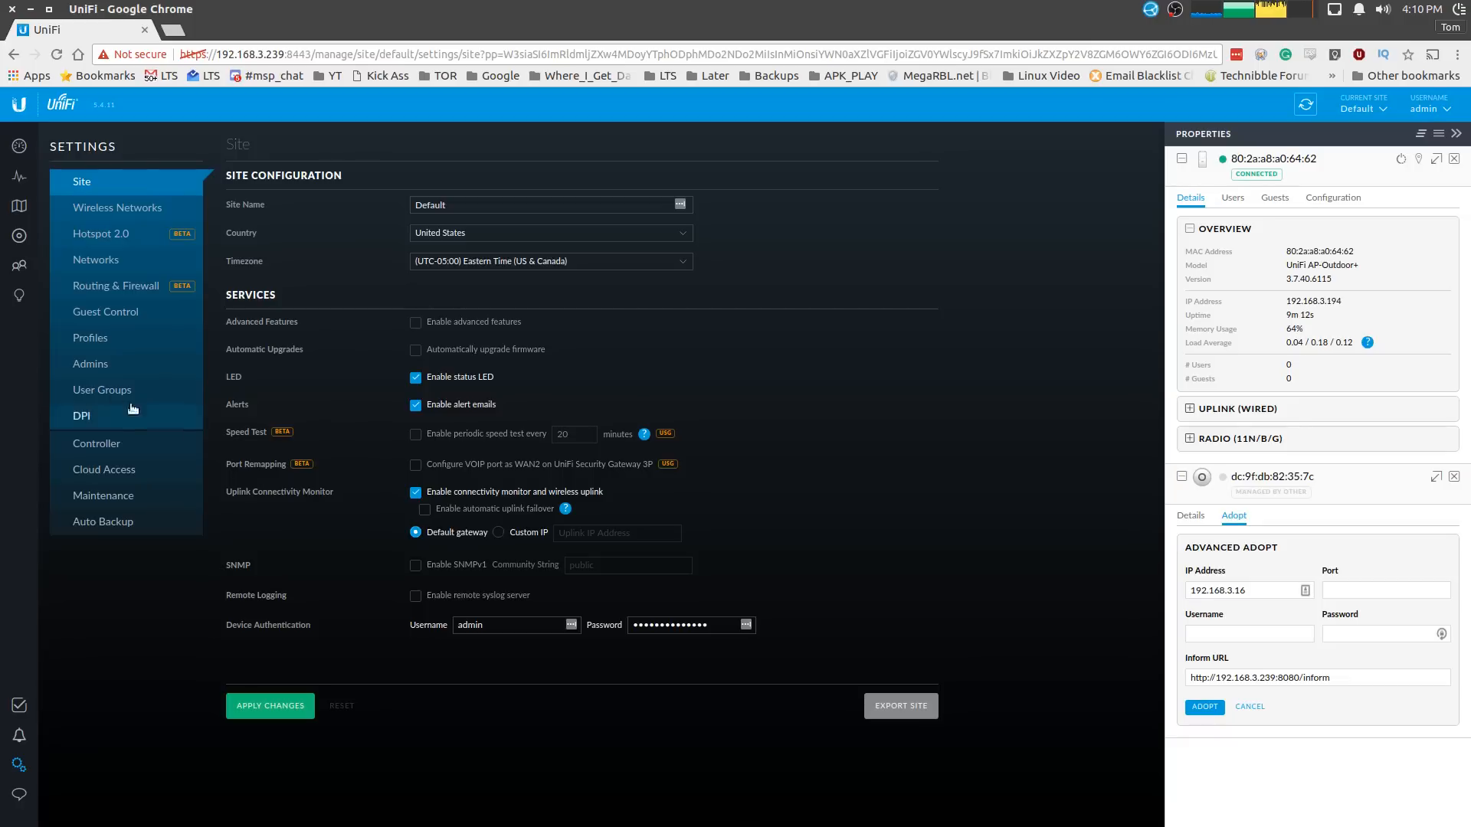
- View the Admins list, dismiss the LastPass prompt, and open Maintenance settings showing version 5.4.11
{"action": "left_click", "coordinate": [141, 377]}
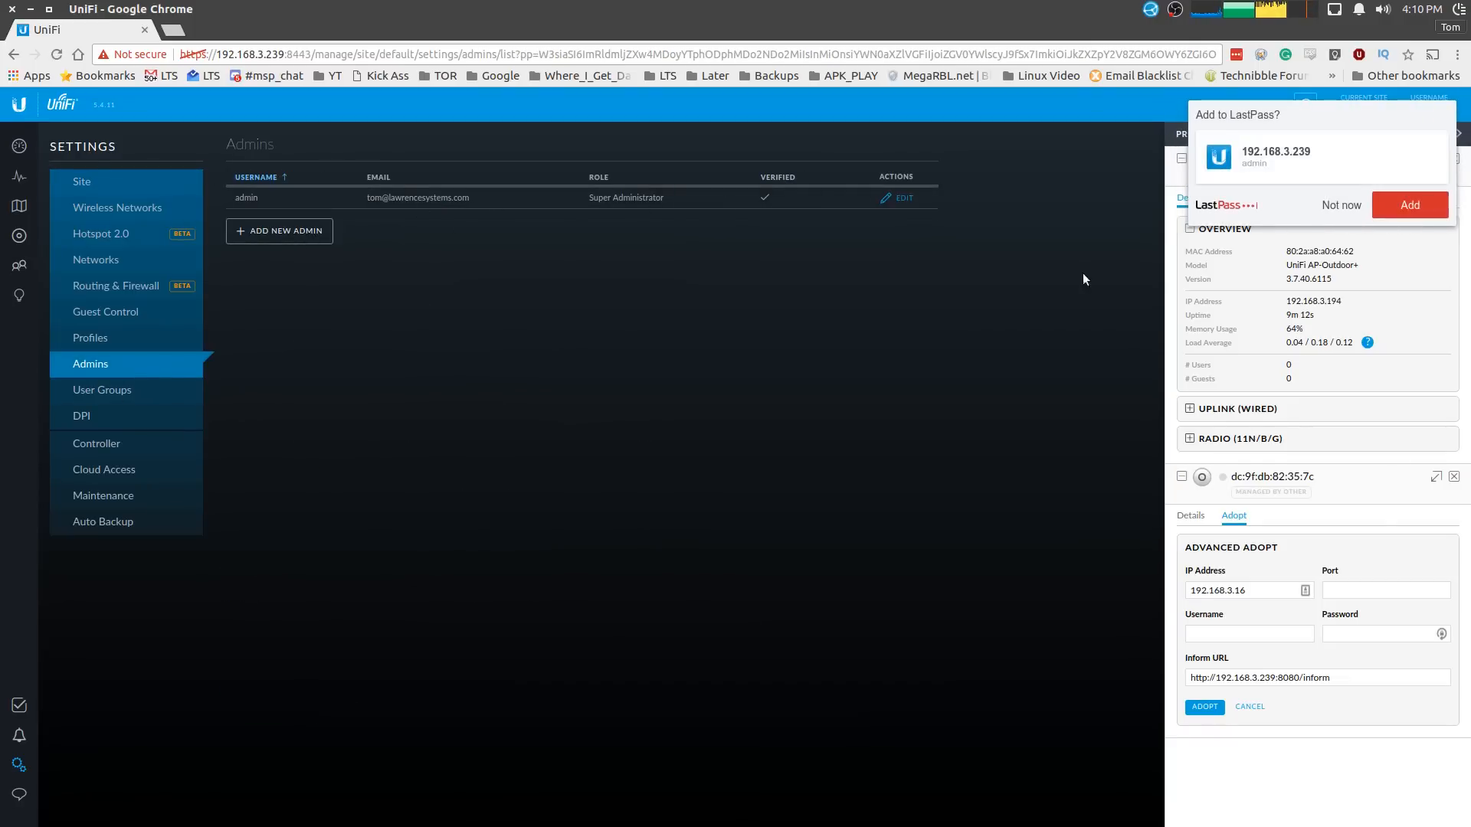
{"action": "left_click", "coordinate": [1341, 205]}
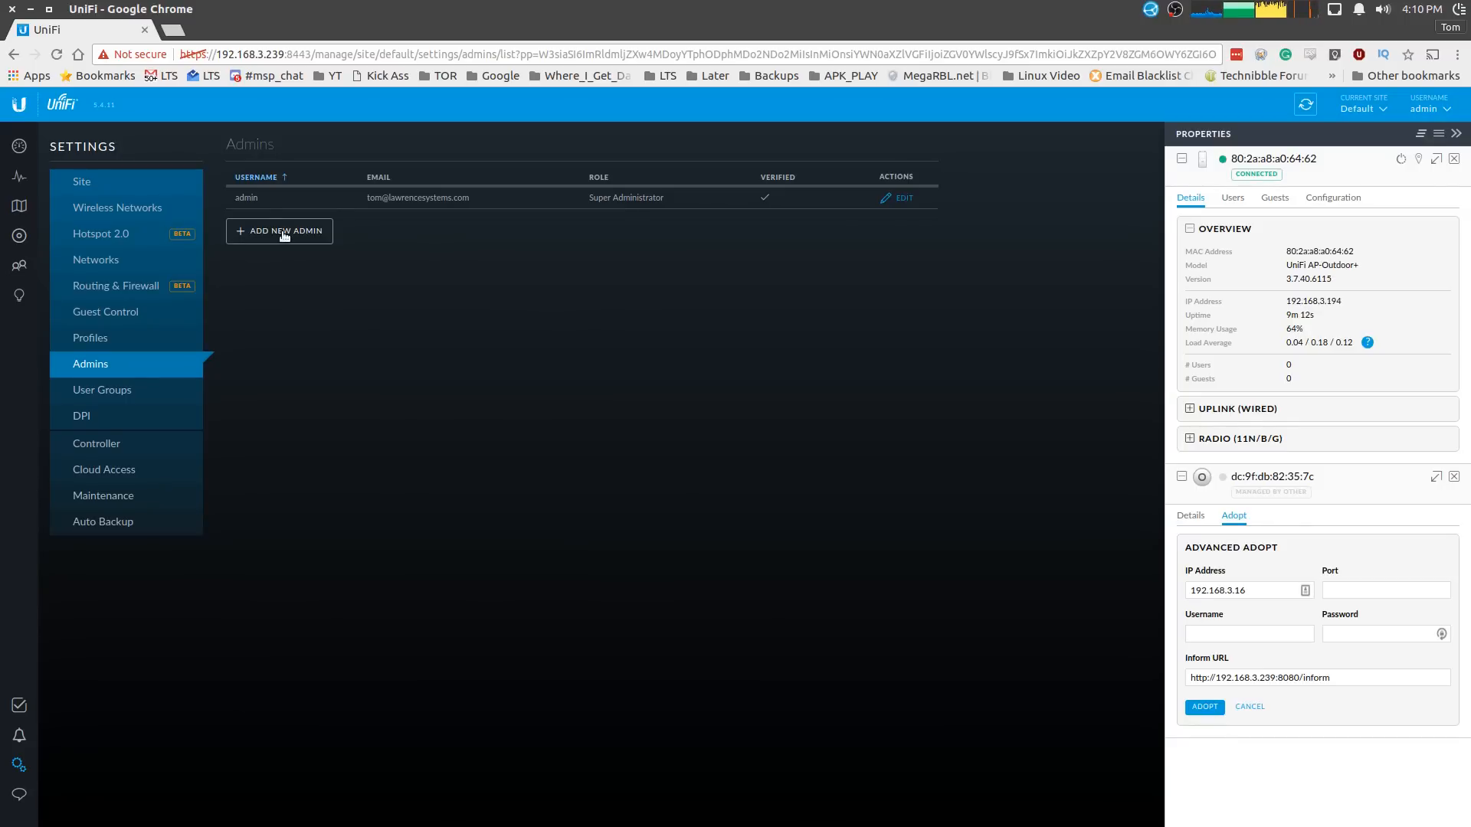
{"action": "left_click", "coordinate": [184, 498]}
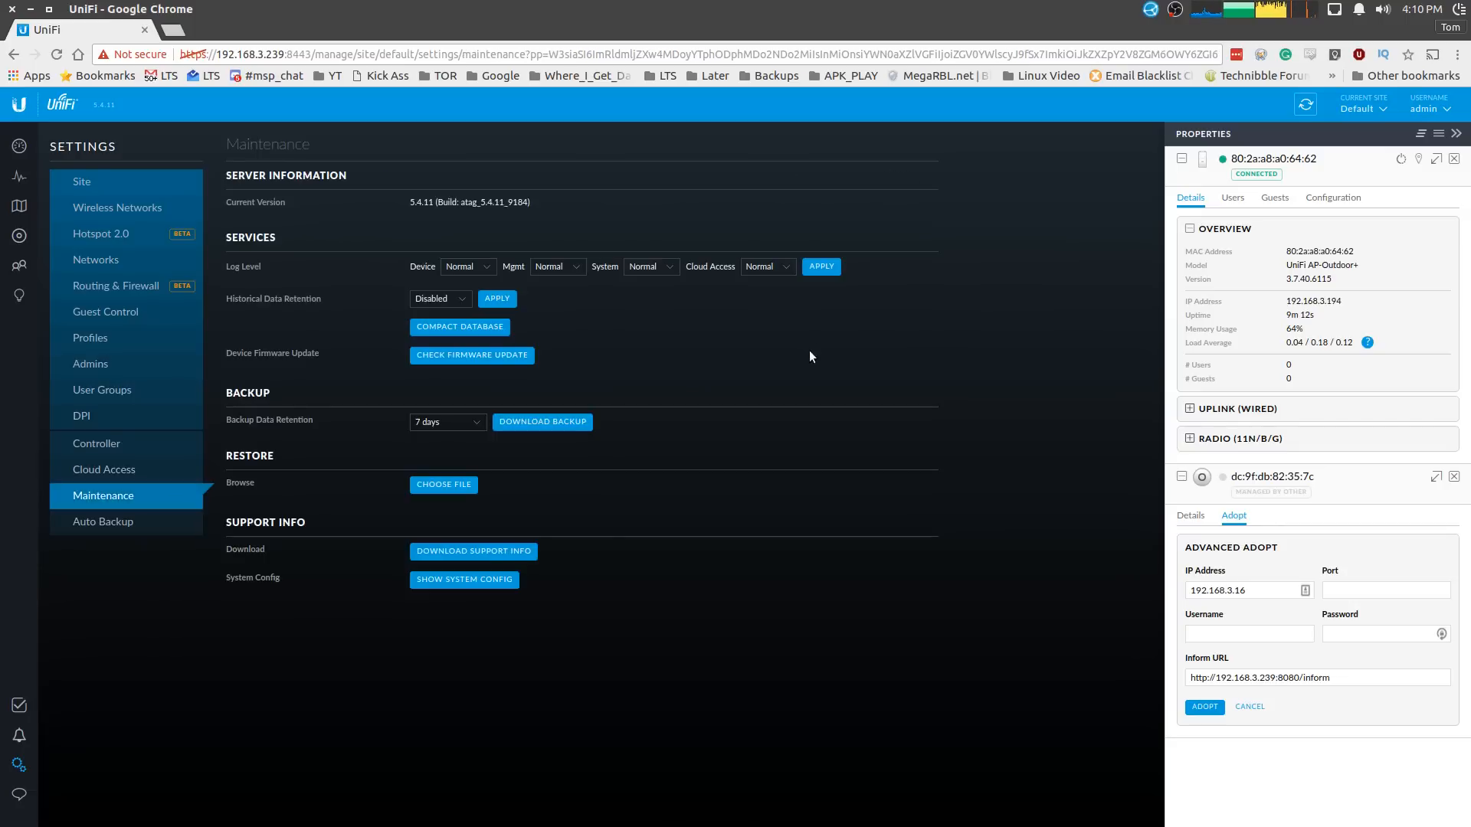
- Set historical data retention to 30 days, apply it, and open the Auto Backup settings
{"action": "left_click", "coordinate": [455, 300]}
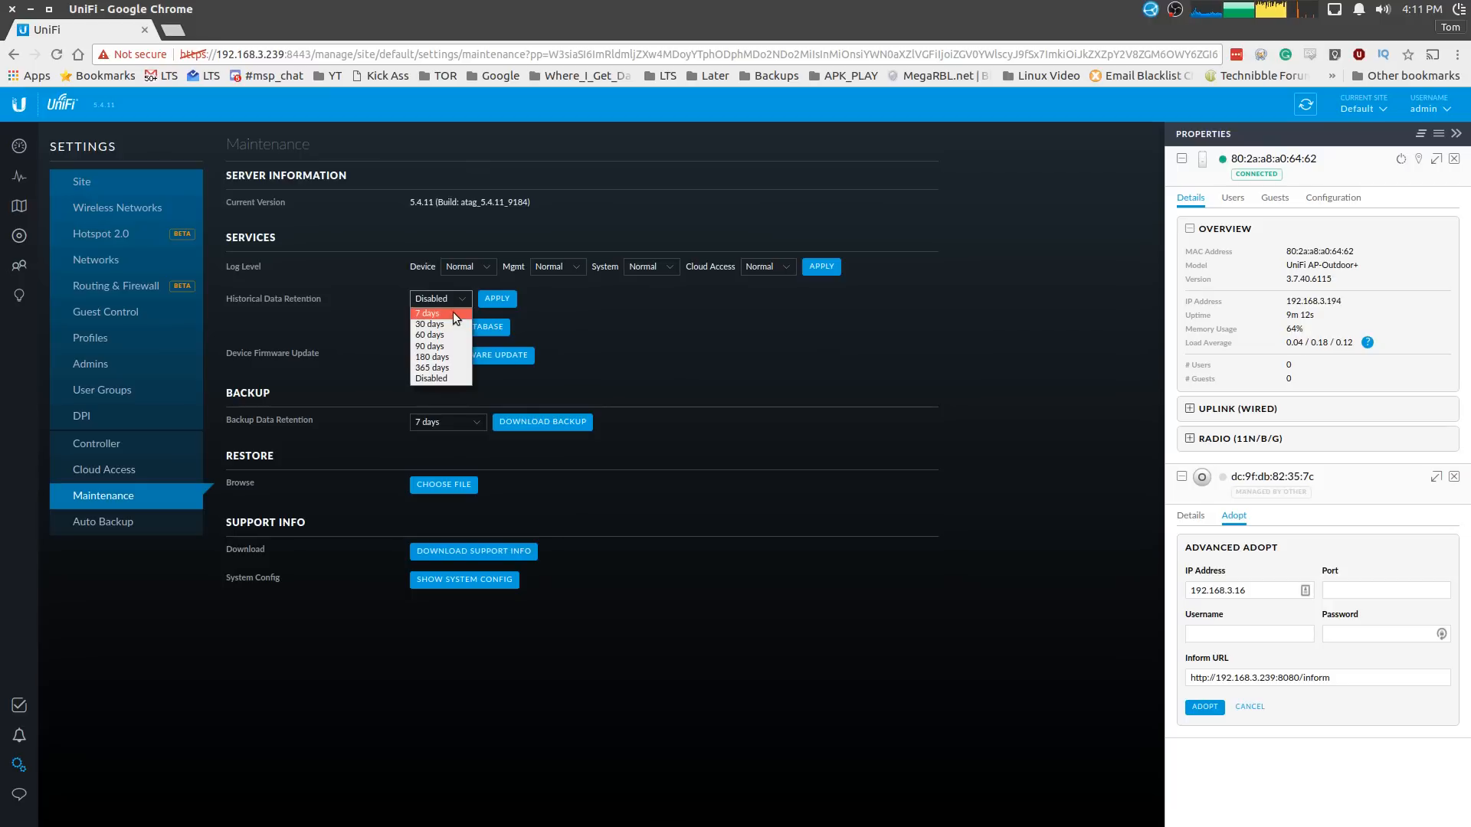
{"action": "left_click", "coordinate": [449, 324]}
{"action": "left_click", "coordinate": [494, 299]}
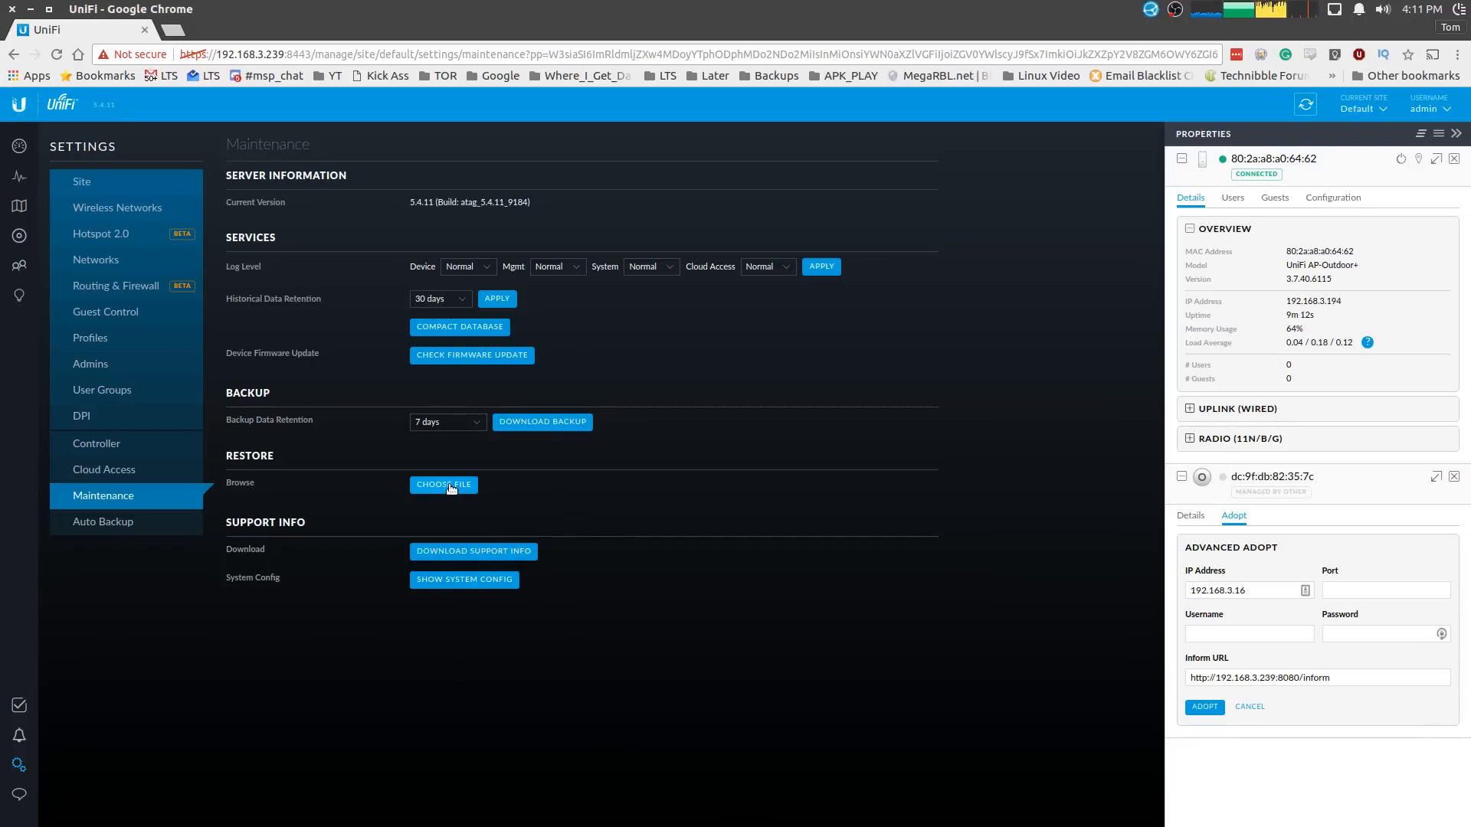
{"action": "left_click", "coordinate": [107, 523]}
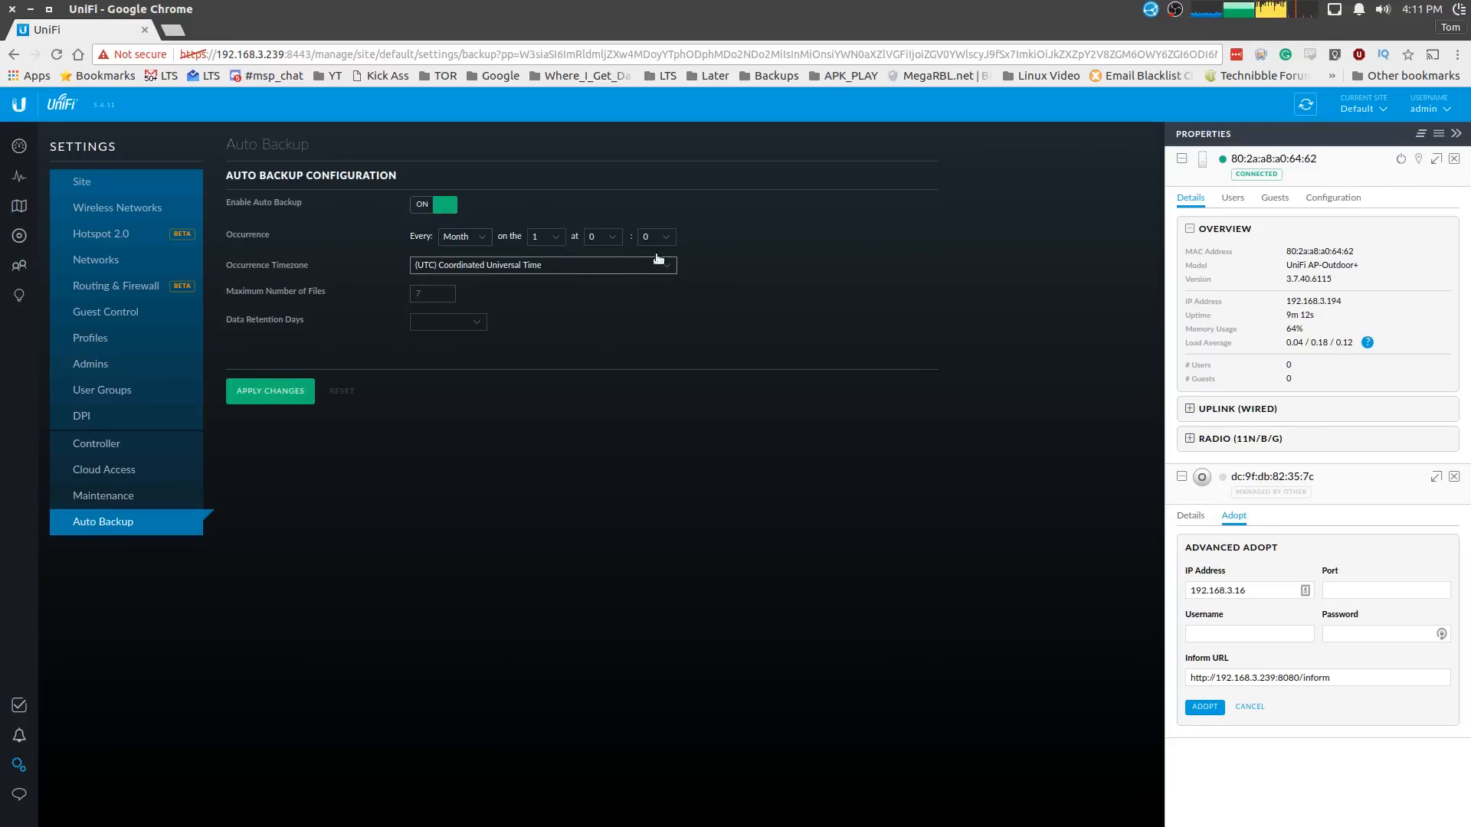
- Review the RADIUS Profiles, Hotspot 2.0, Networks and Routing & Firewall pages, then return to Site
{"action": "left_click", "coordinate": [184, 341]}
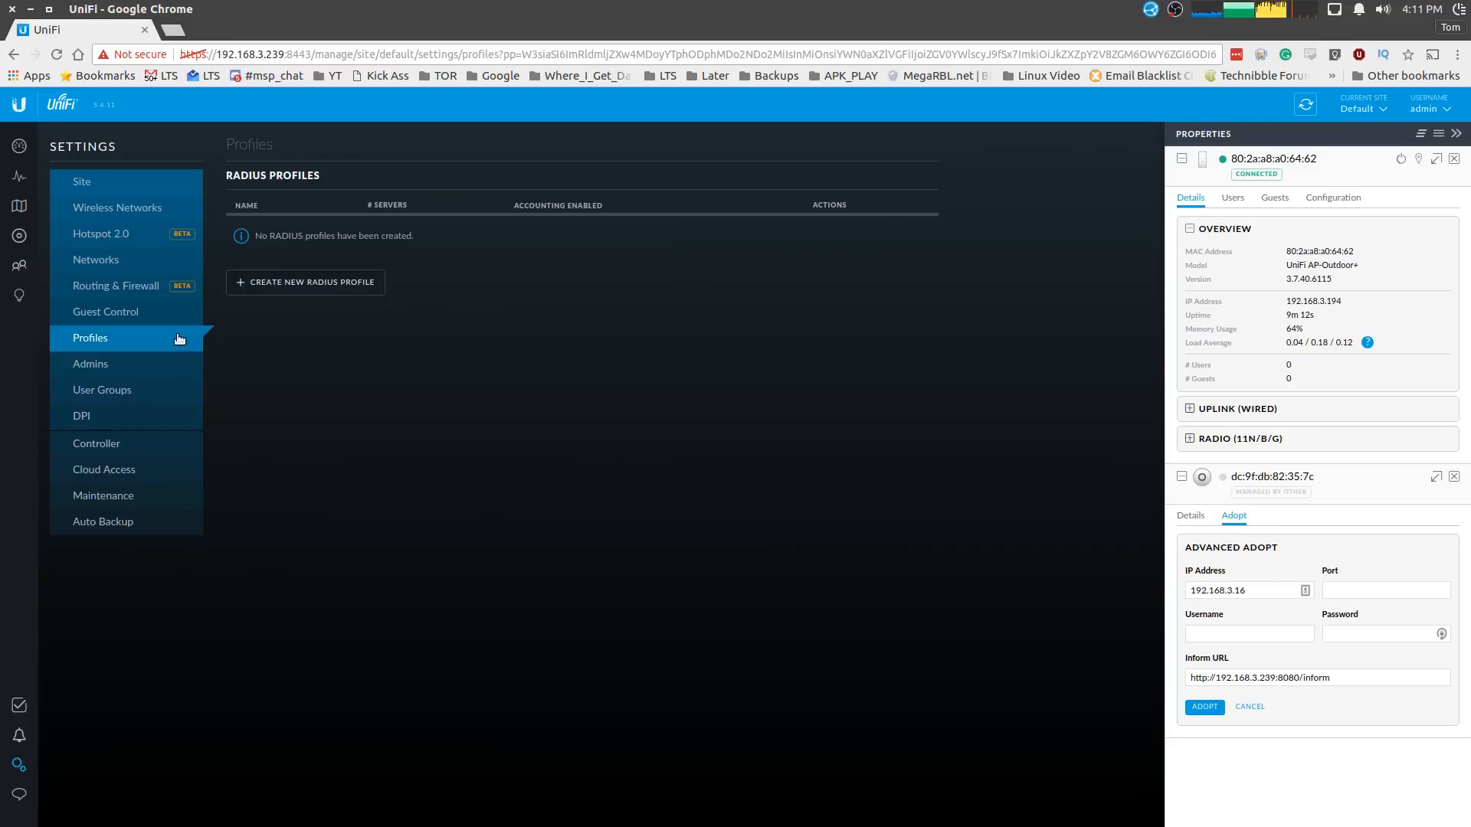
{"action": "left_click", "coordinate": [117, 234]}
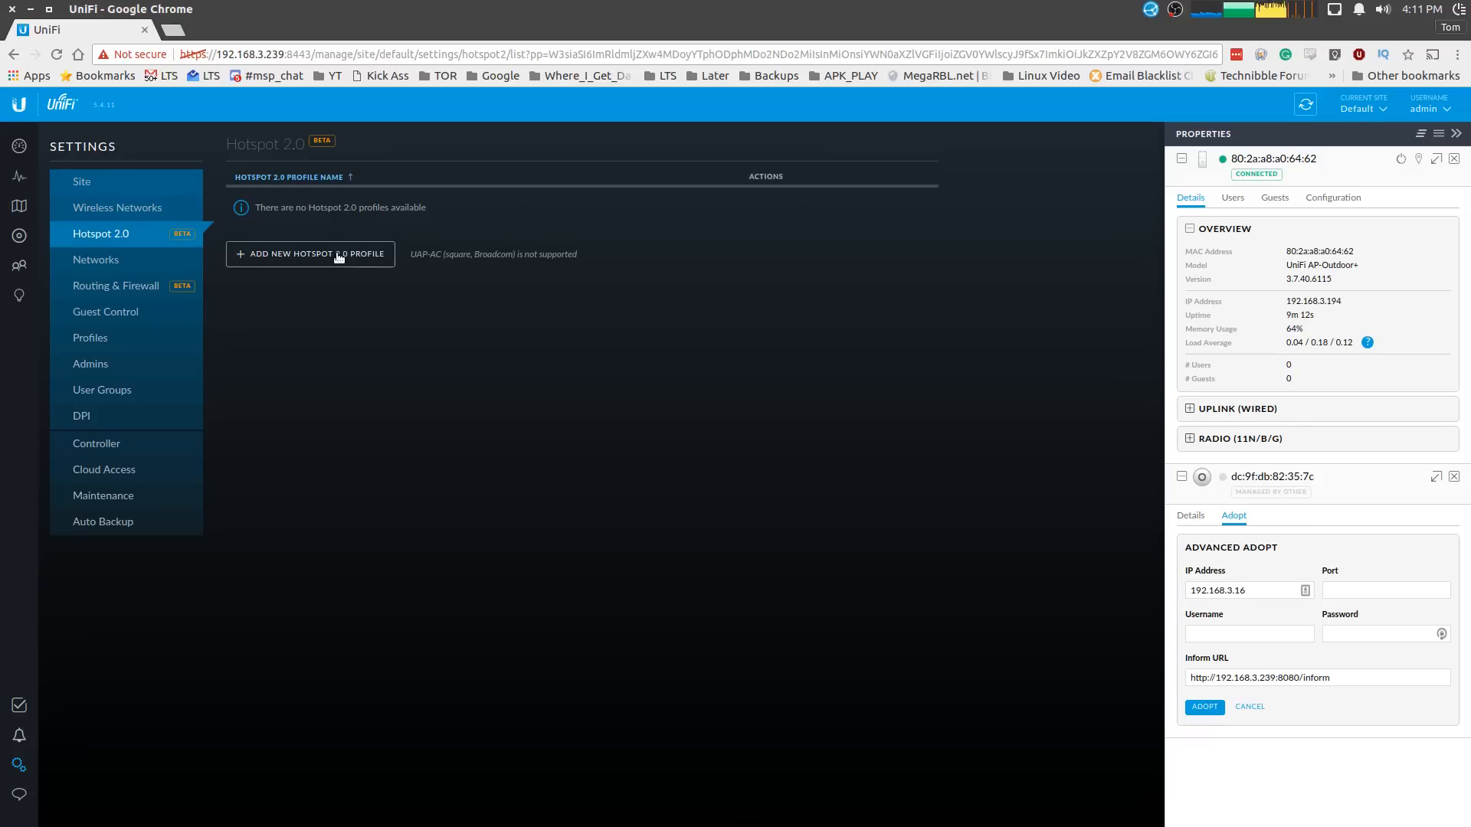
{"action": "left_click", "coordinate": [84, 261]}
{"action": "left_click", "coordinate": [103, 287]}
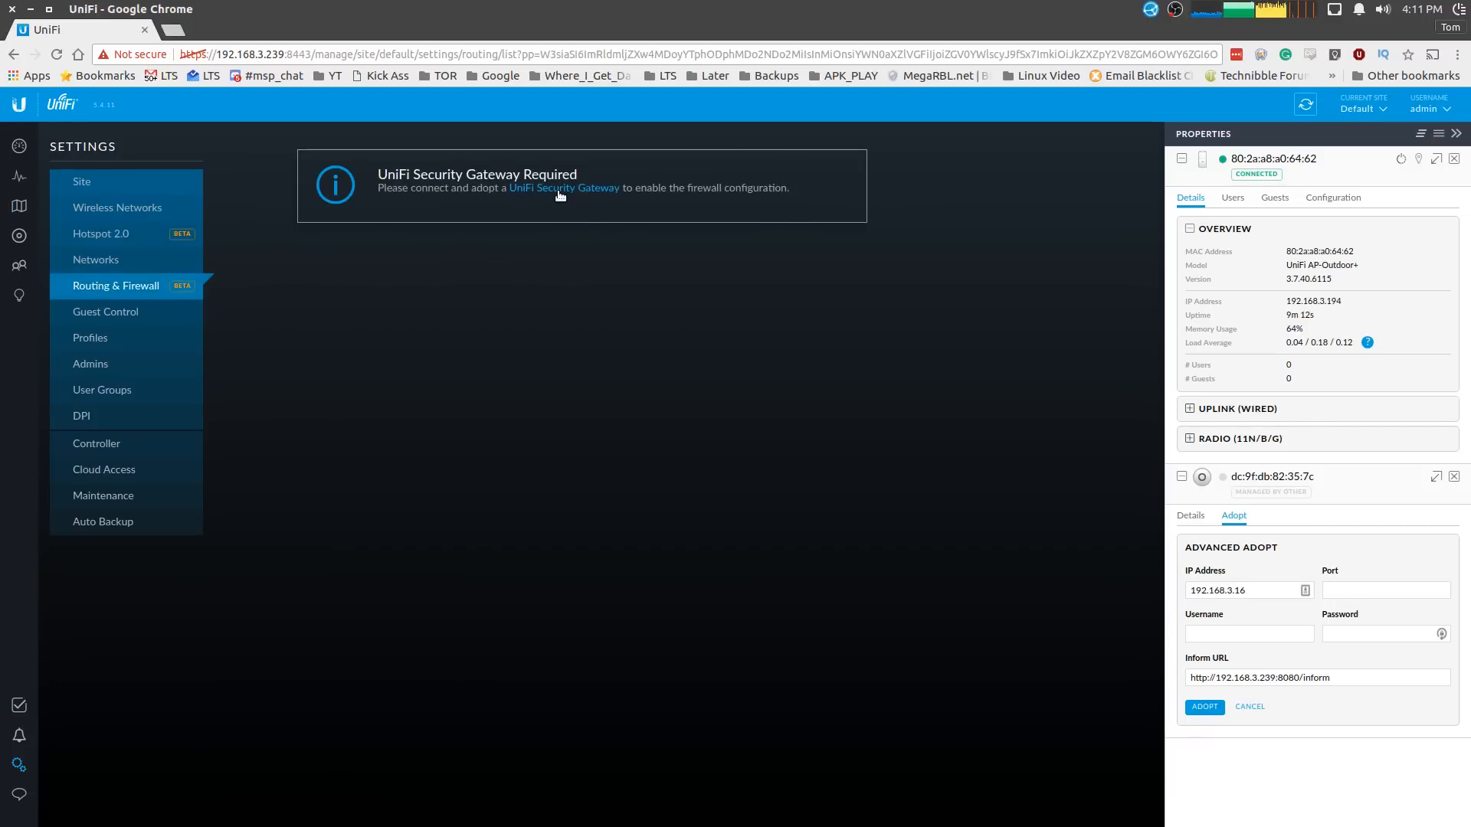
{"action": "left_click", "coordinate": [118, 180]}
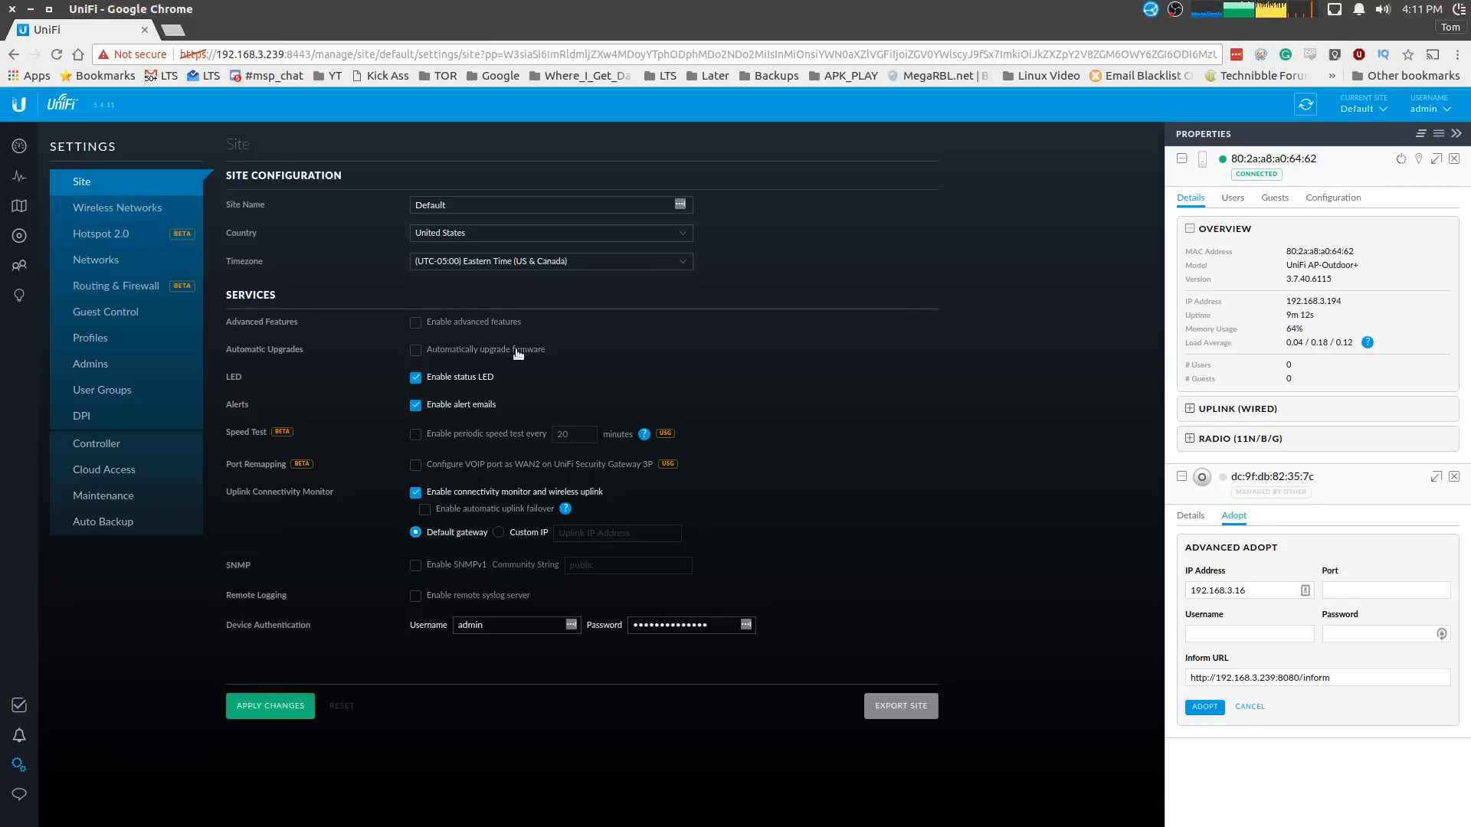
- Enable automatic firmware upgrades for the site, apply the change, and return to the Devices list
{"action": "left_click", "coordinate": [442, 351]}
{"action": "left_click", "coordinate": [269, 706]}
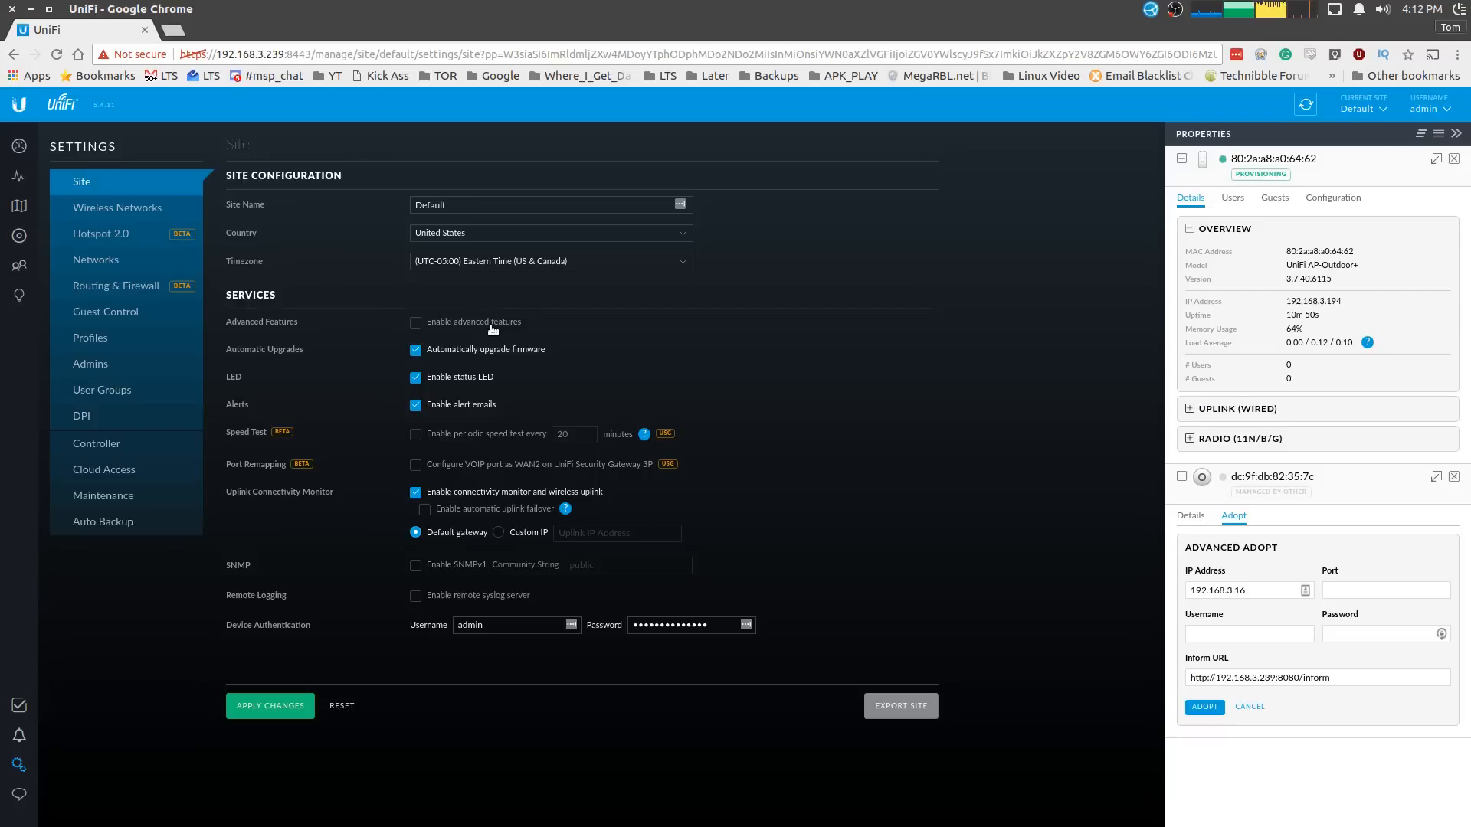
{"action": "left_click", "coordinate": [20, 176]}
{"action": "left_click", "coordinate": [12, 234]}
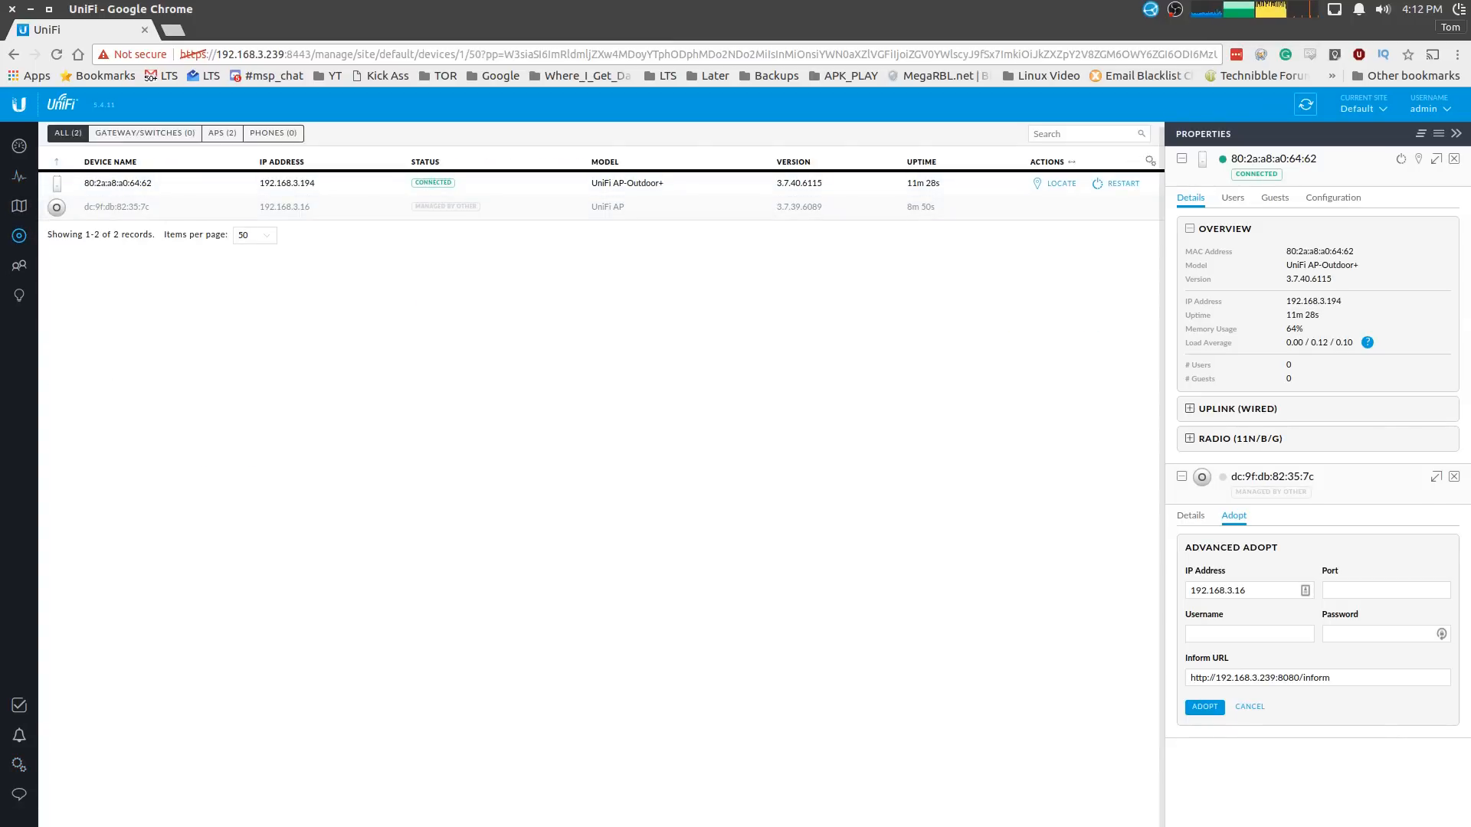
- Give the AP-Outdoor+ the alias 'Next to My Desk' and start locating it
{"action": "left_click", "coordinate": [1454, 159]}
{"action": "left_click", "coordinate": [1454, 159]}
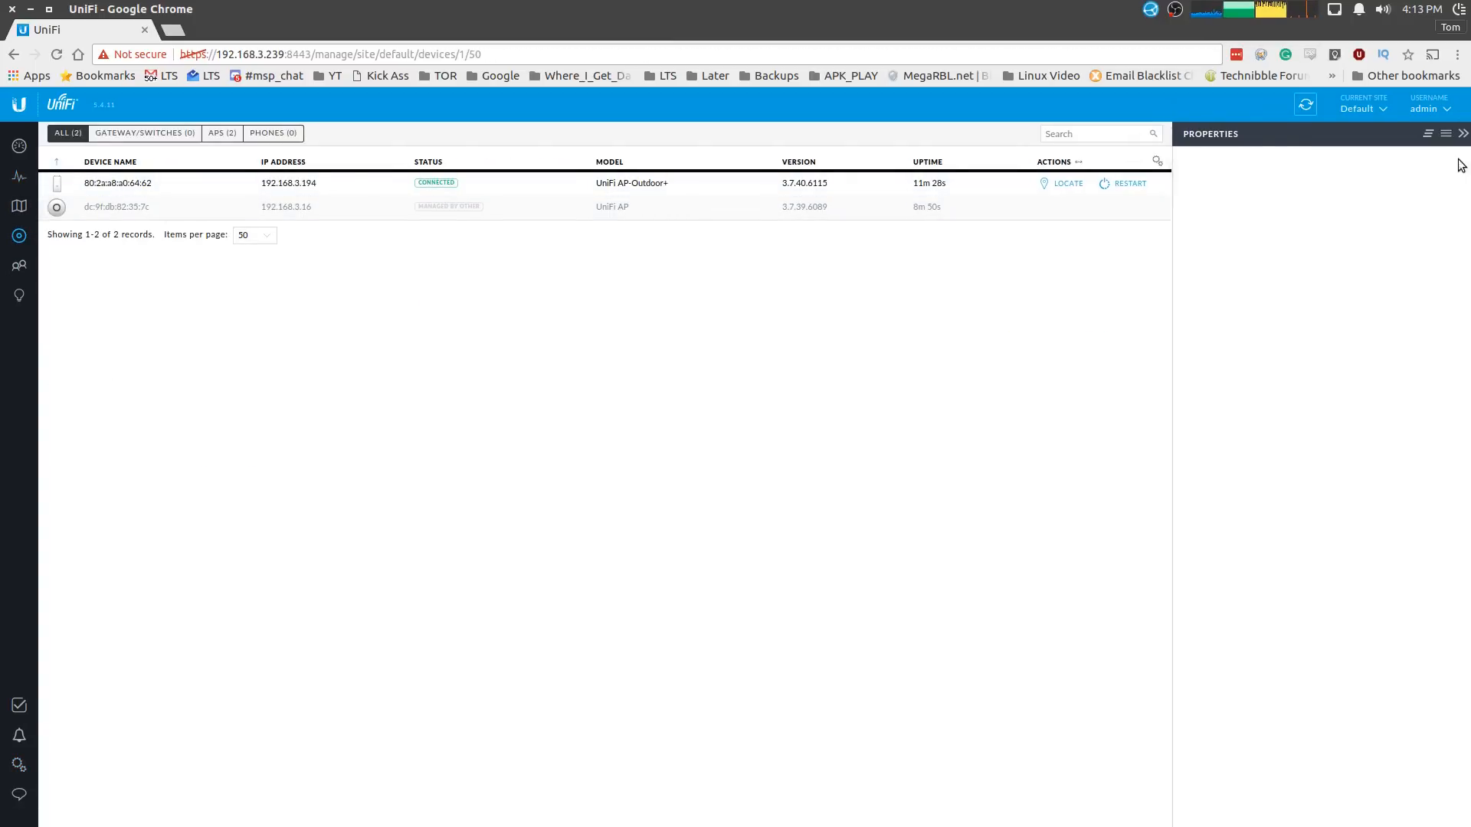
{"action": "left_click", "coordinate": [235, 183]}
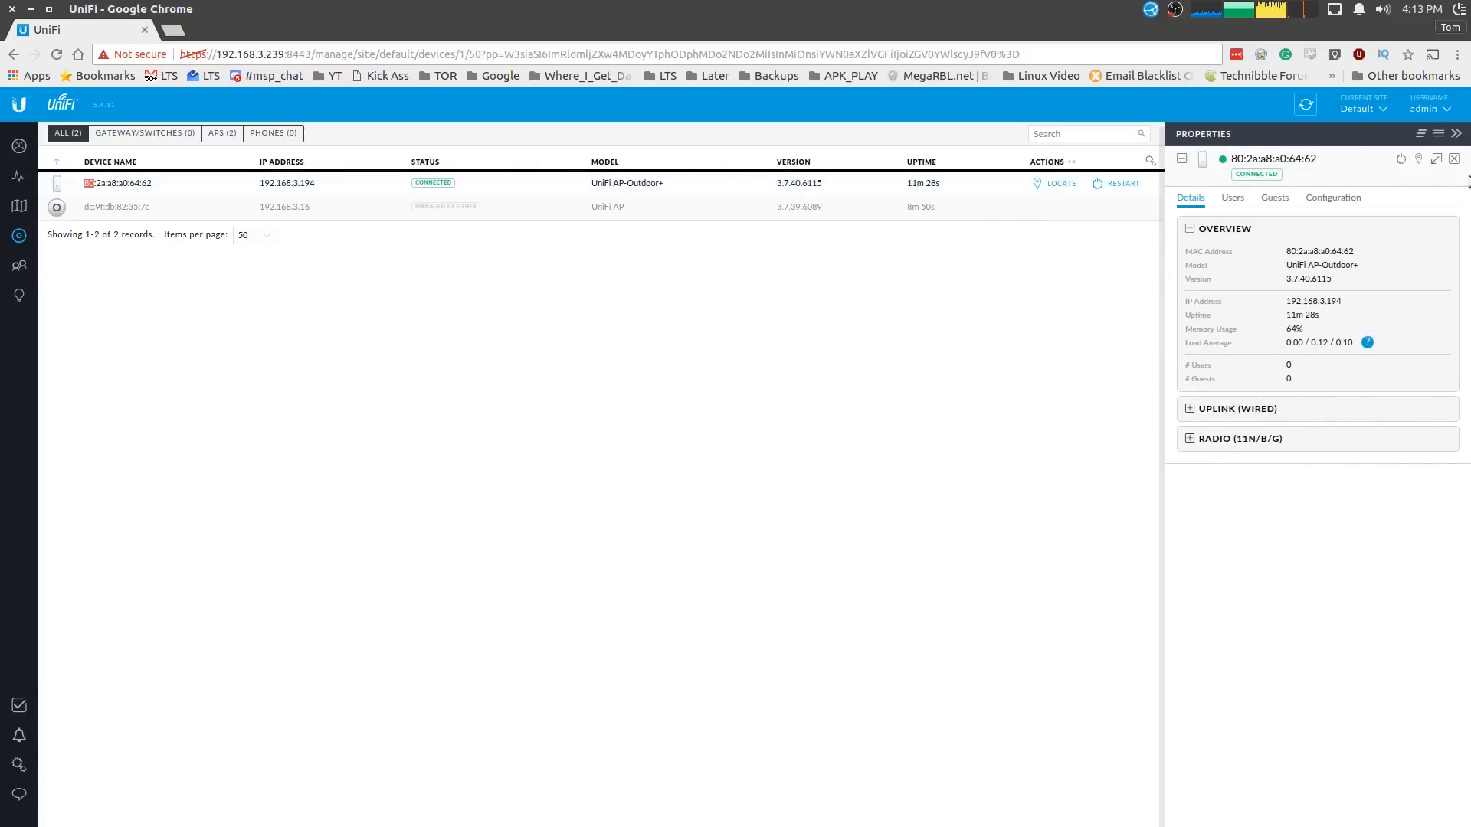
{"action": "left_click", "coordinate": [1313, 199]}
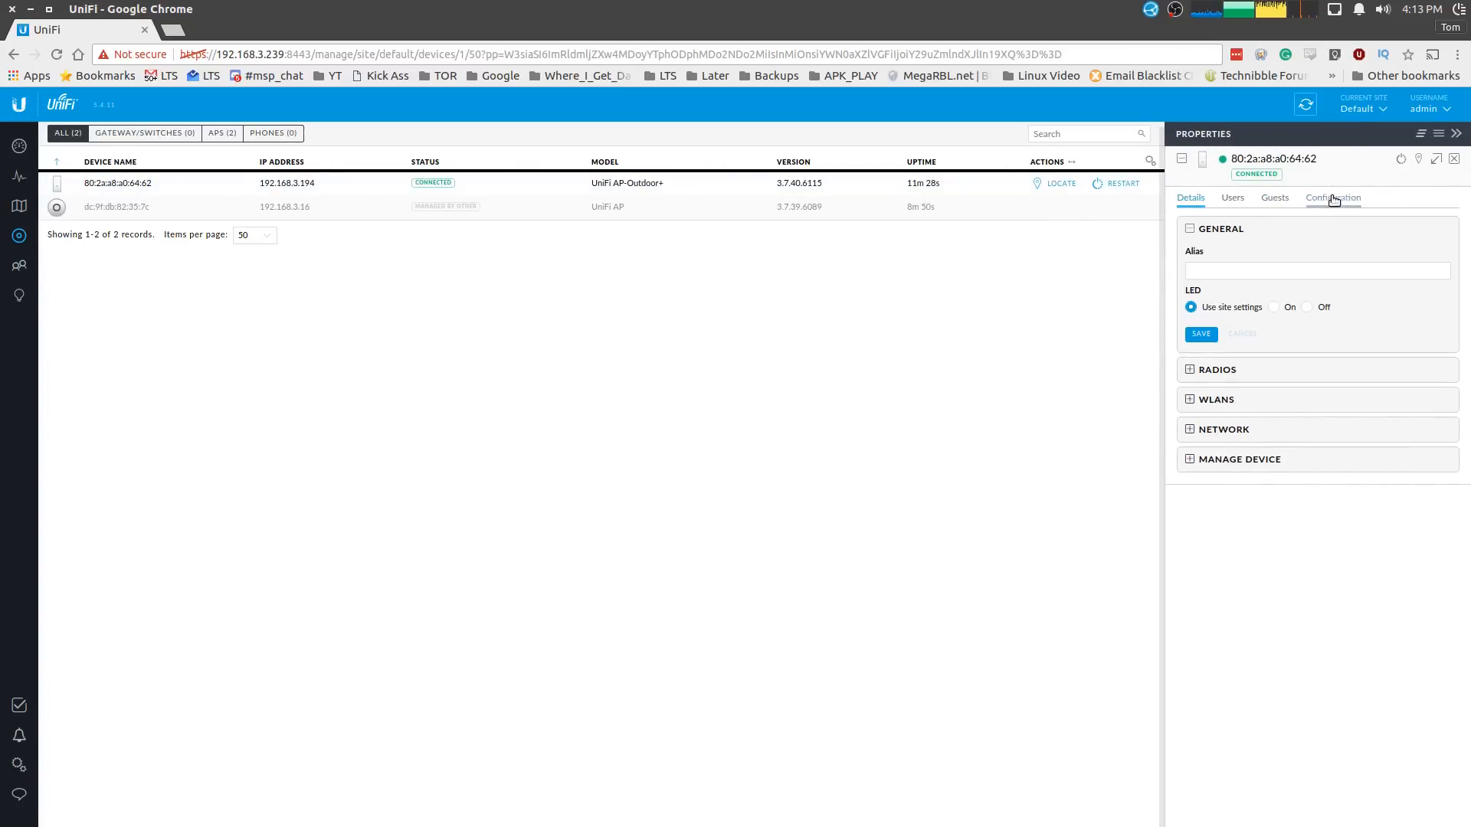
{"action": "left_click", "coordinate": [1234, 273]}
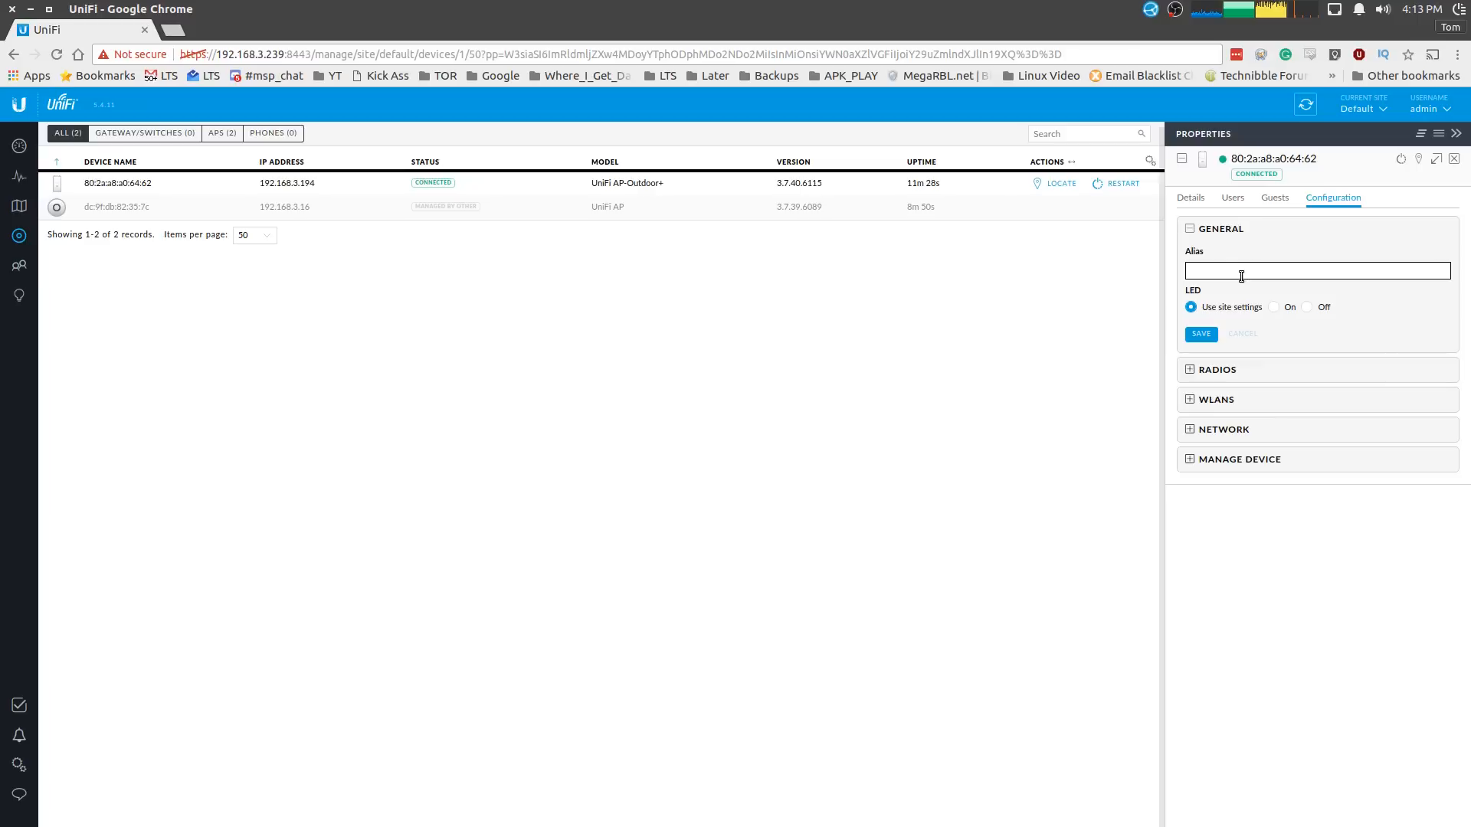
{"action": "type", "text": "Next to My Desk"}
{"action": "left_click", "coordinate": [1200, 334]}
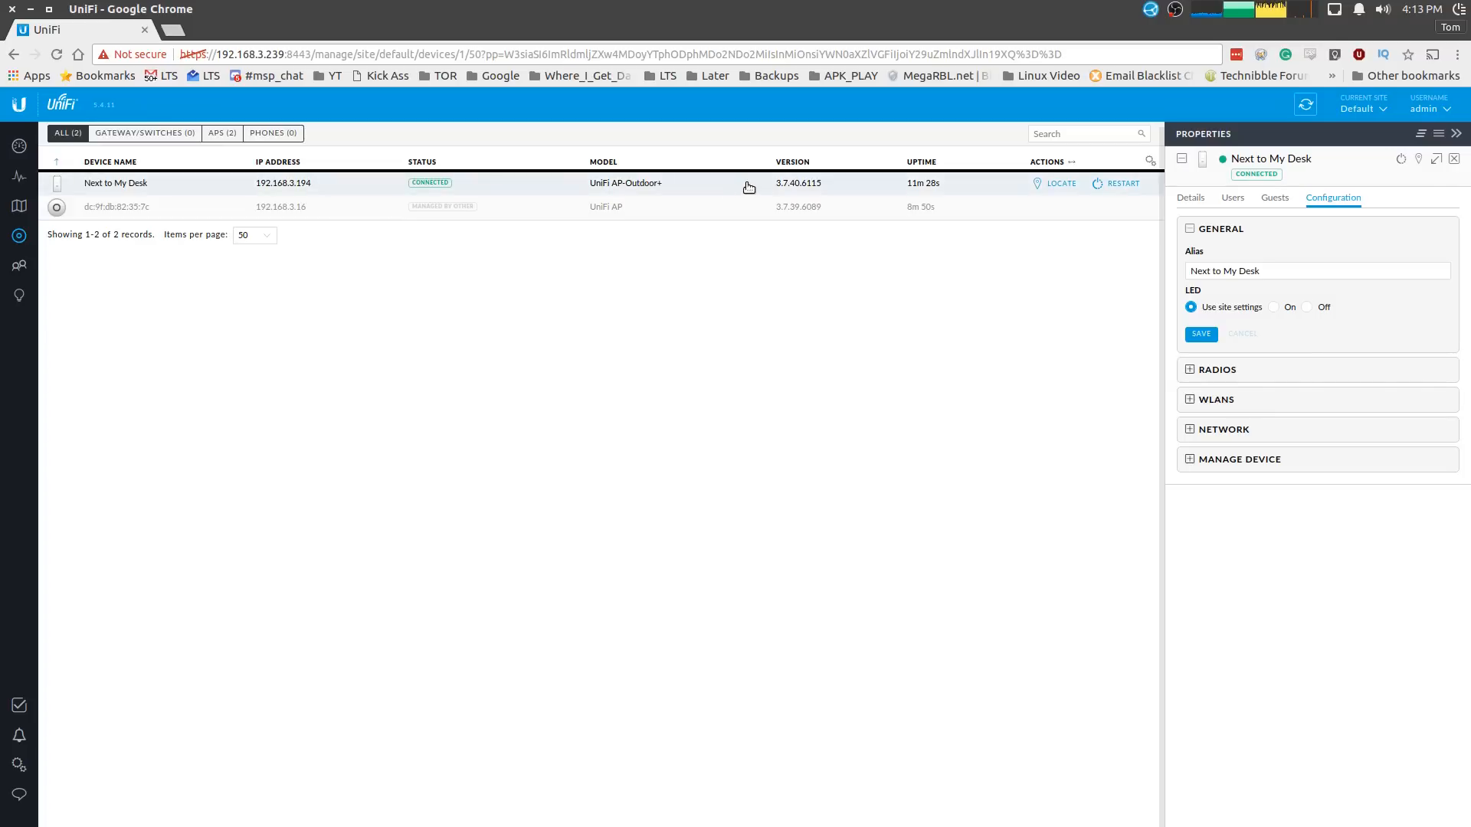
{"action": "left_click", "coordinate": [1418, 159]}
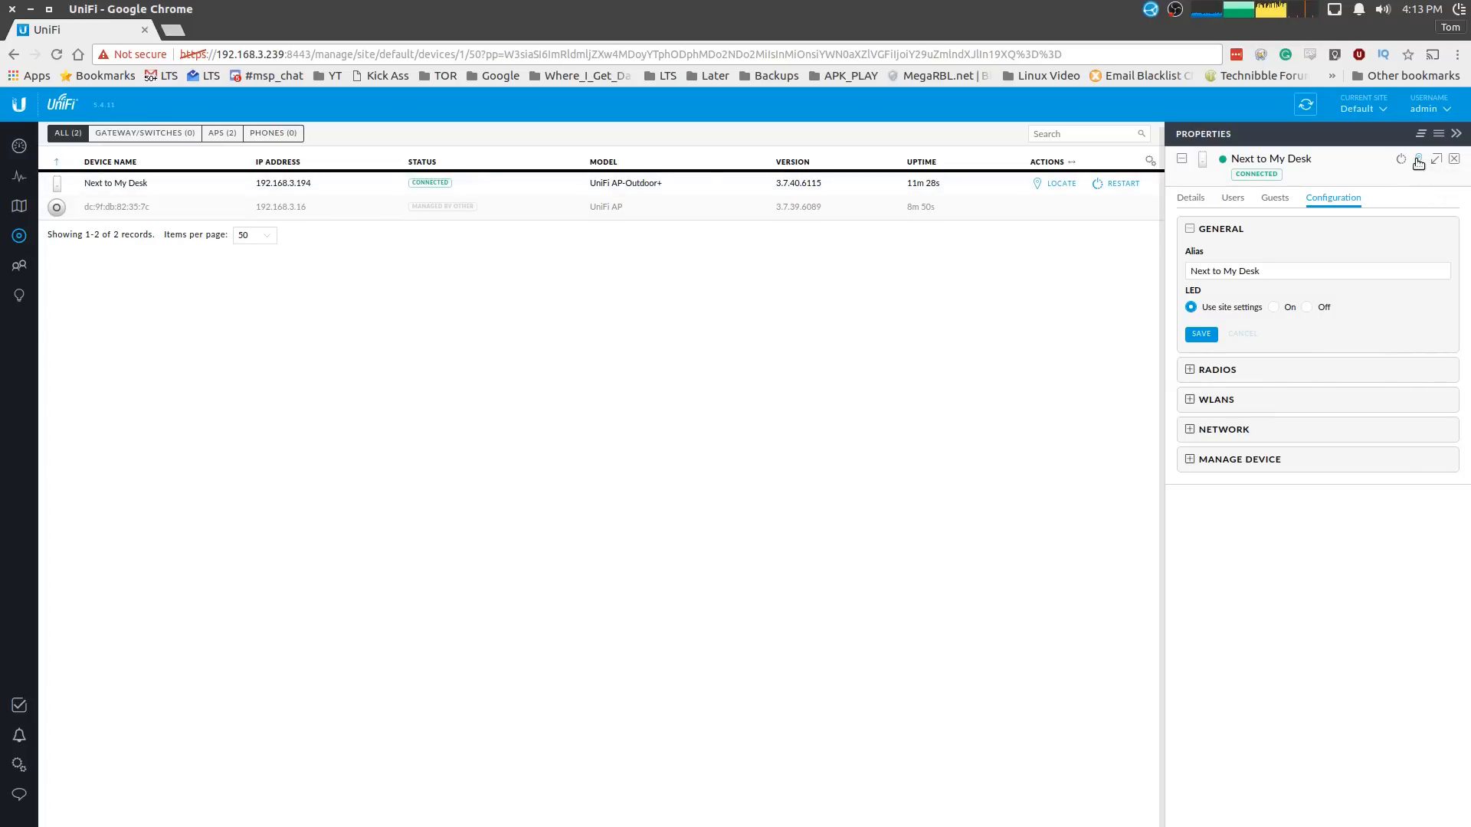
{"action": "left_click", "coordinate": [1457, 139]}
- Locate the AP again and review its Radios, WLANs, Network and Manage Device settings
{"action": "left_click", "coordinate": [1420, 161]}
{"action": "left_click", "coordinate": [1249, 374]}
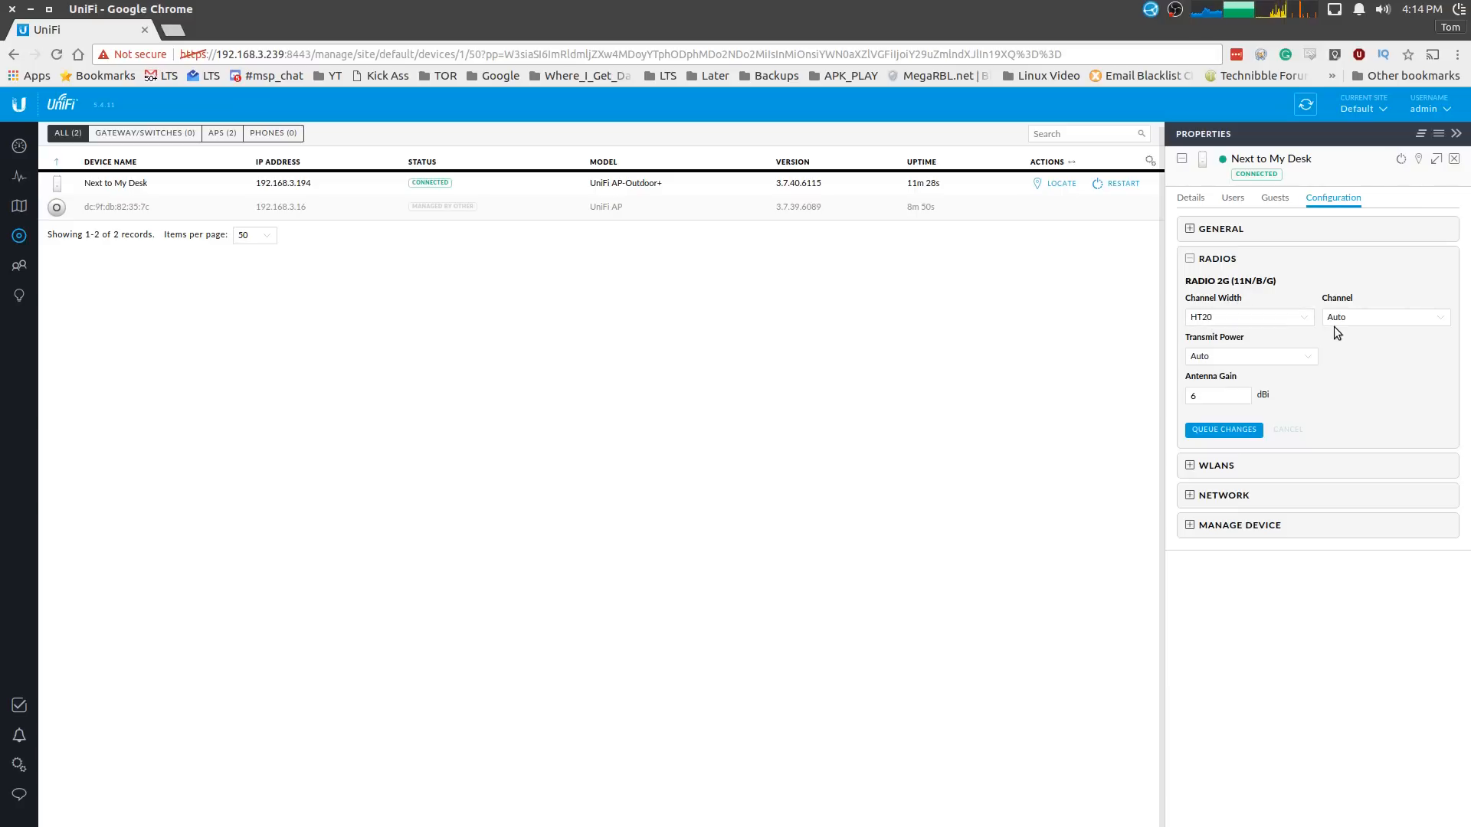
{"action": "left_click", "coordinate": [1190, 259]}
{"action": "left_click", "coordinate": [1189, 290]}
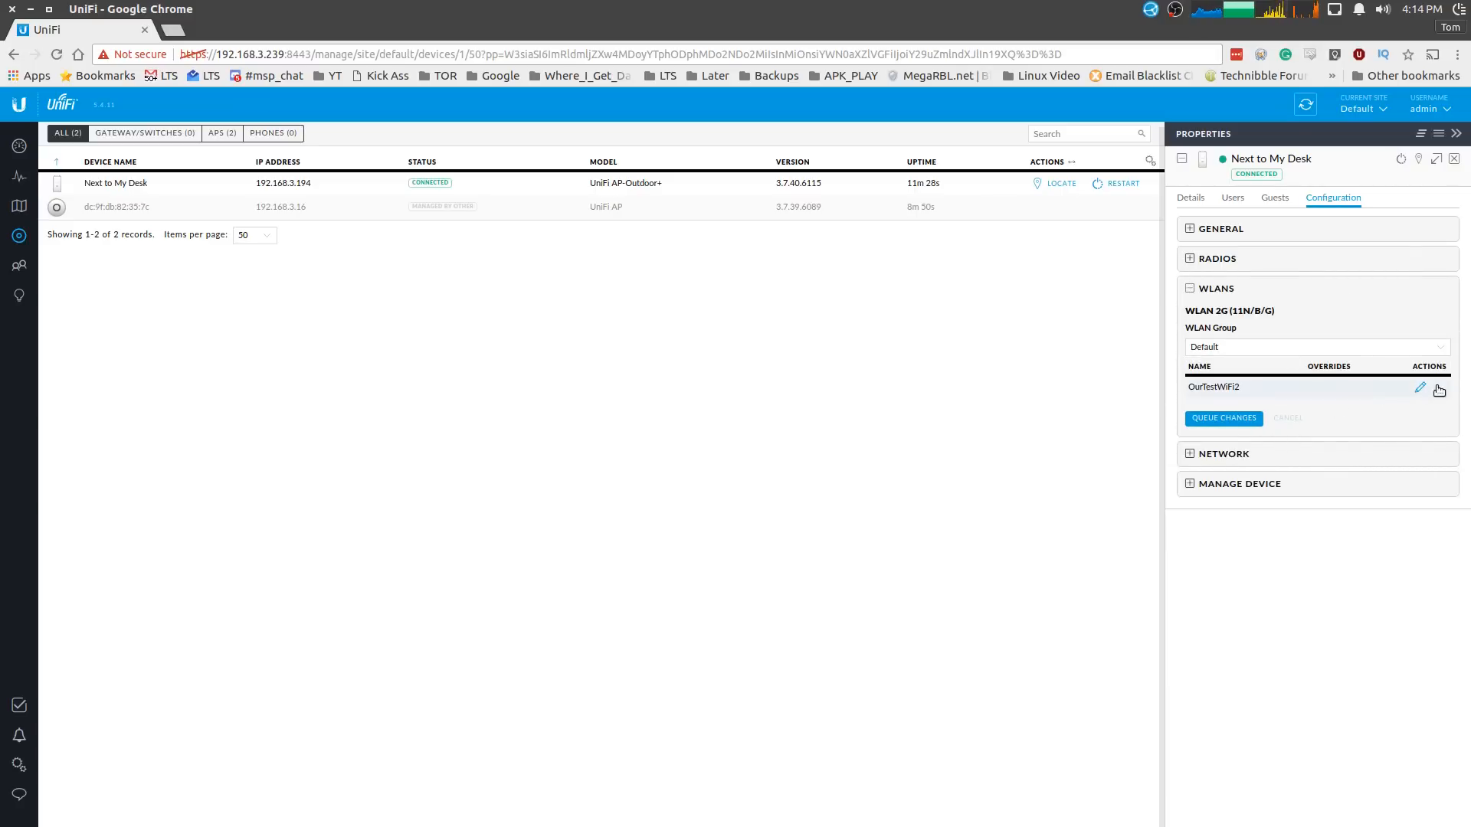
{"action": "left_click", "coordinate": [1199, 454]}
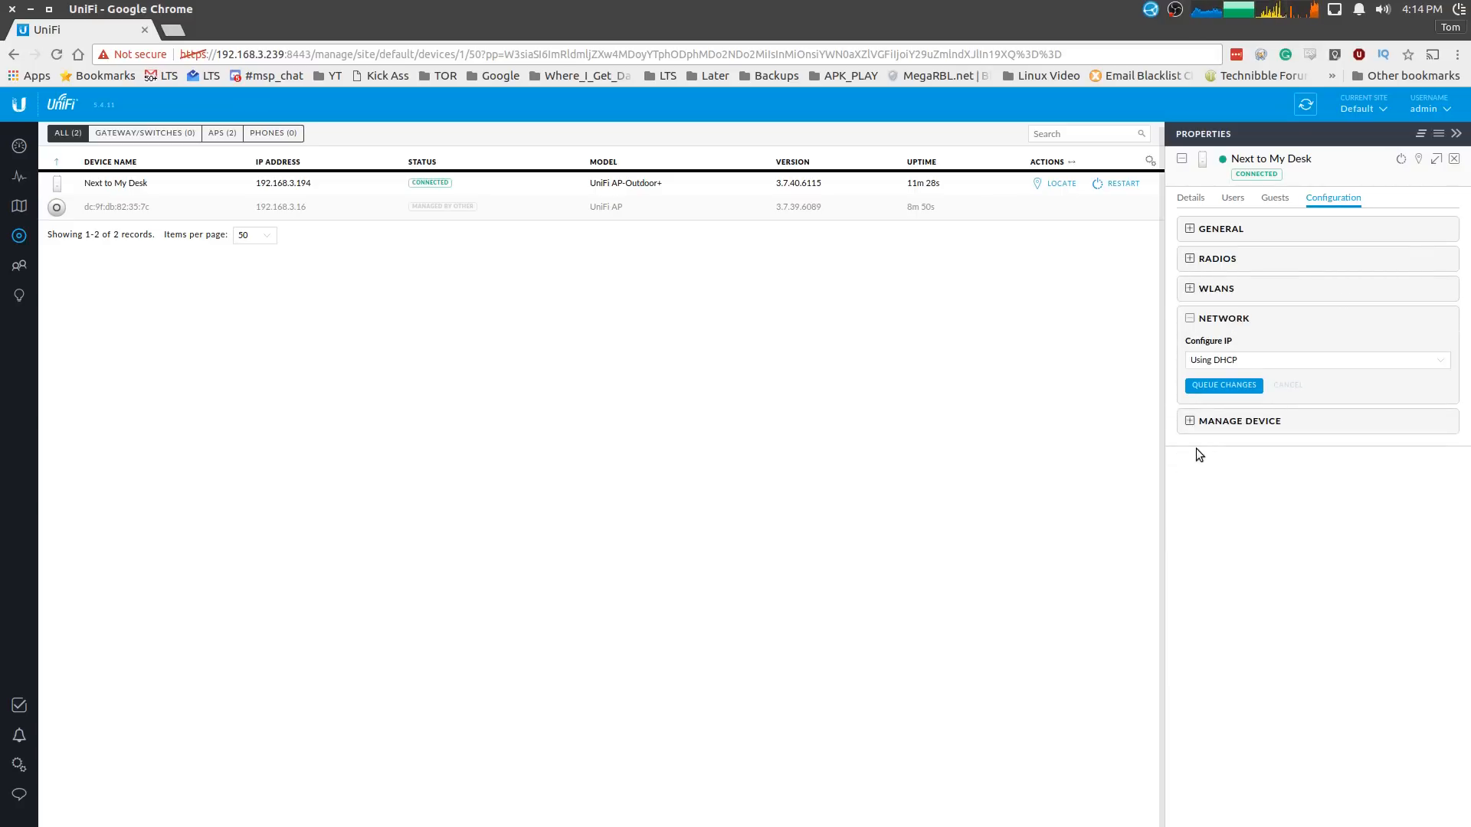
{"action": "left_click", "coordinate": [1190, 421]}
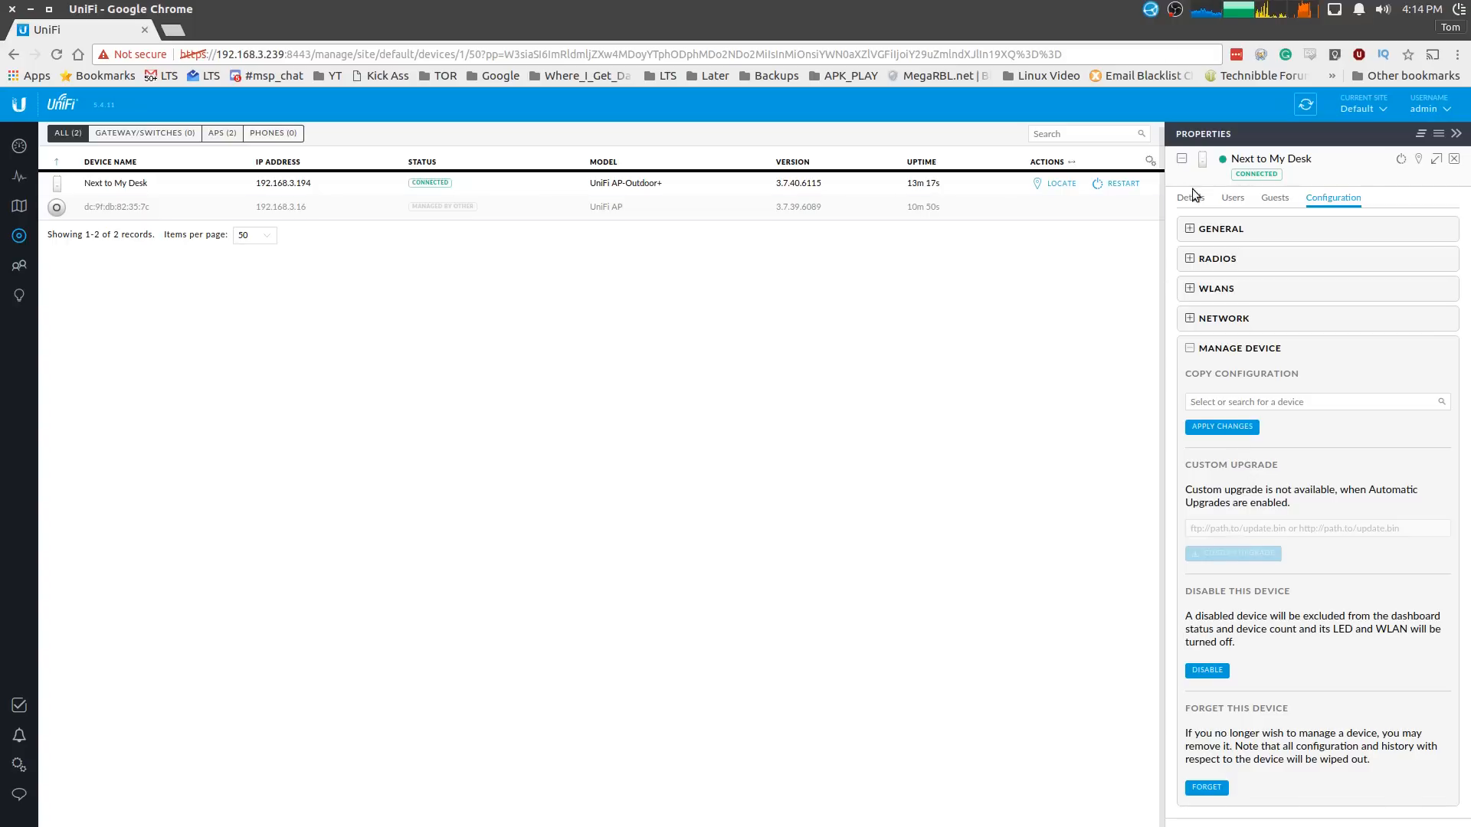
{"action": "left_click", "coordinate": [1190, 350]}
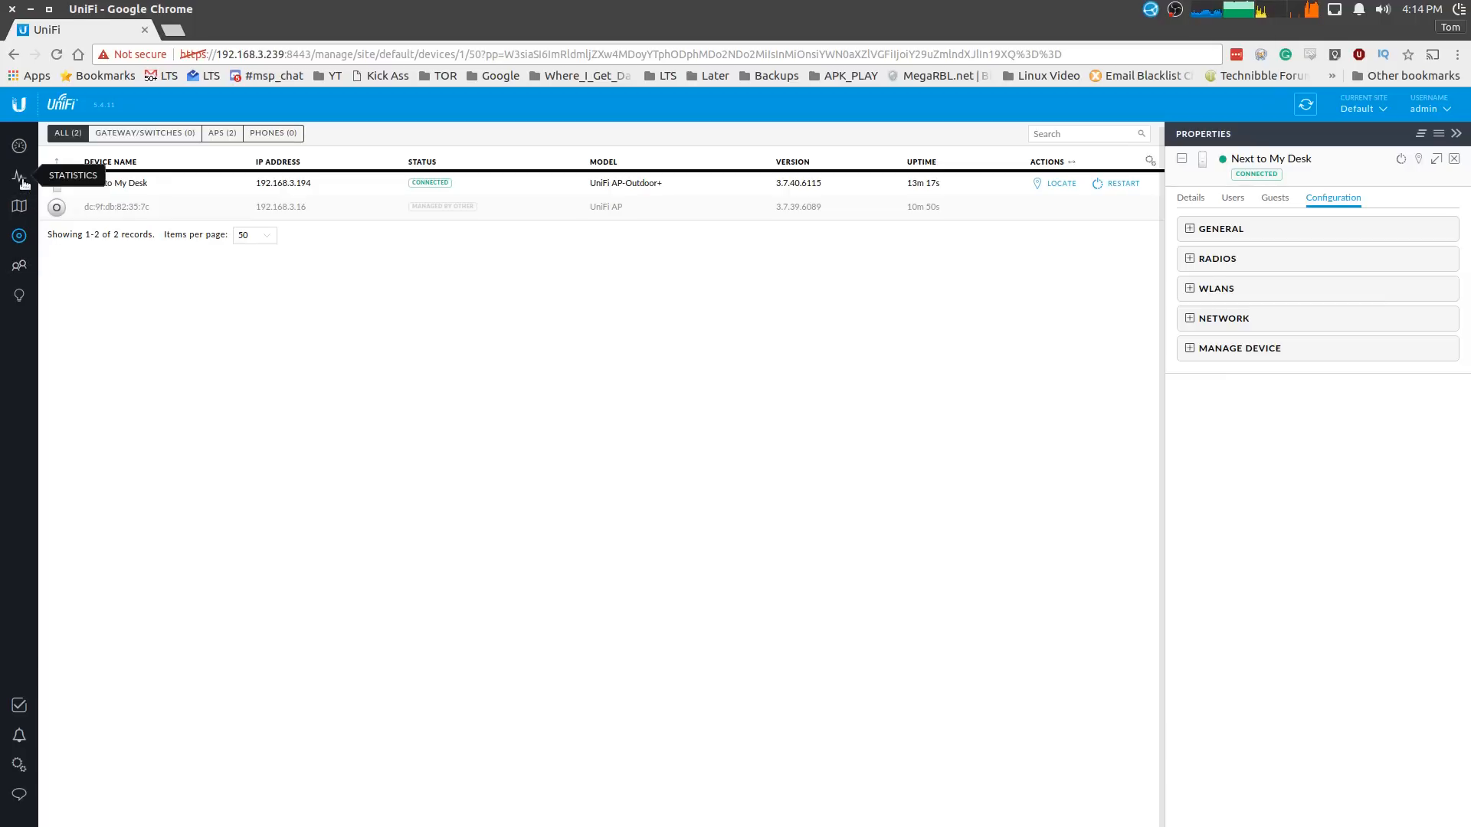
{"action": "mouse_move", "coordinate": [299, 7]}
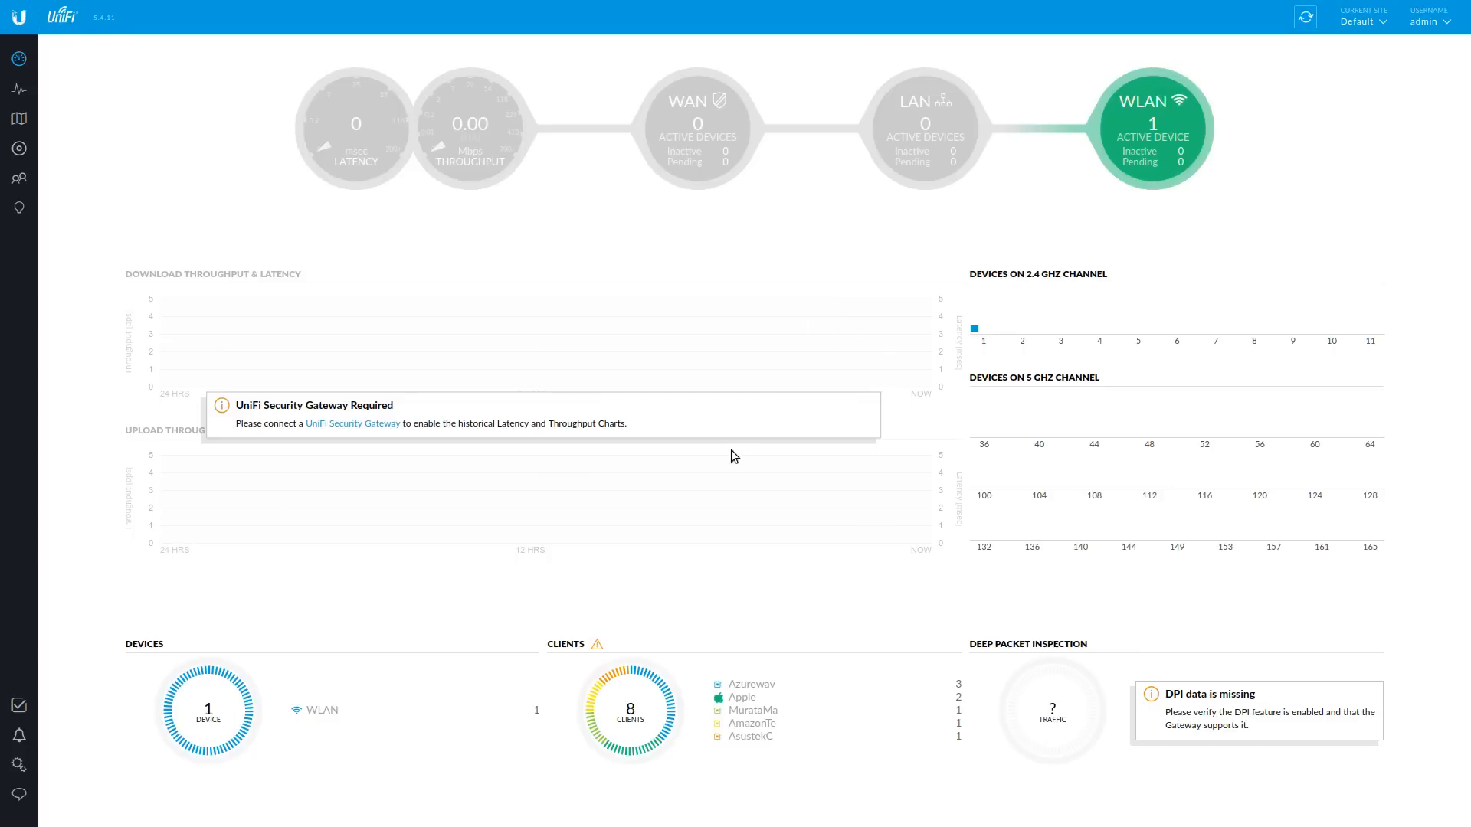
- Look over the Dashboard, then view the Statistics overview of wireless clients and traffic
{"action": "left_click", "coordinate": [20, 91]}
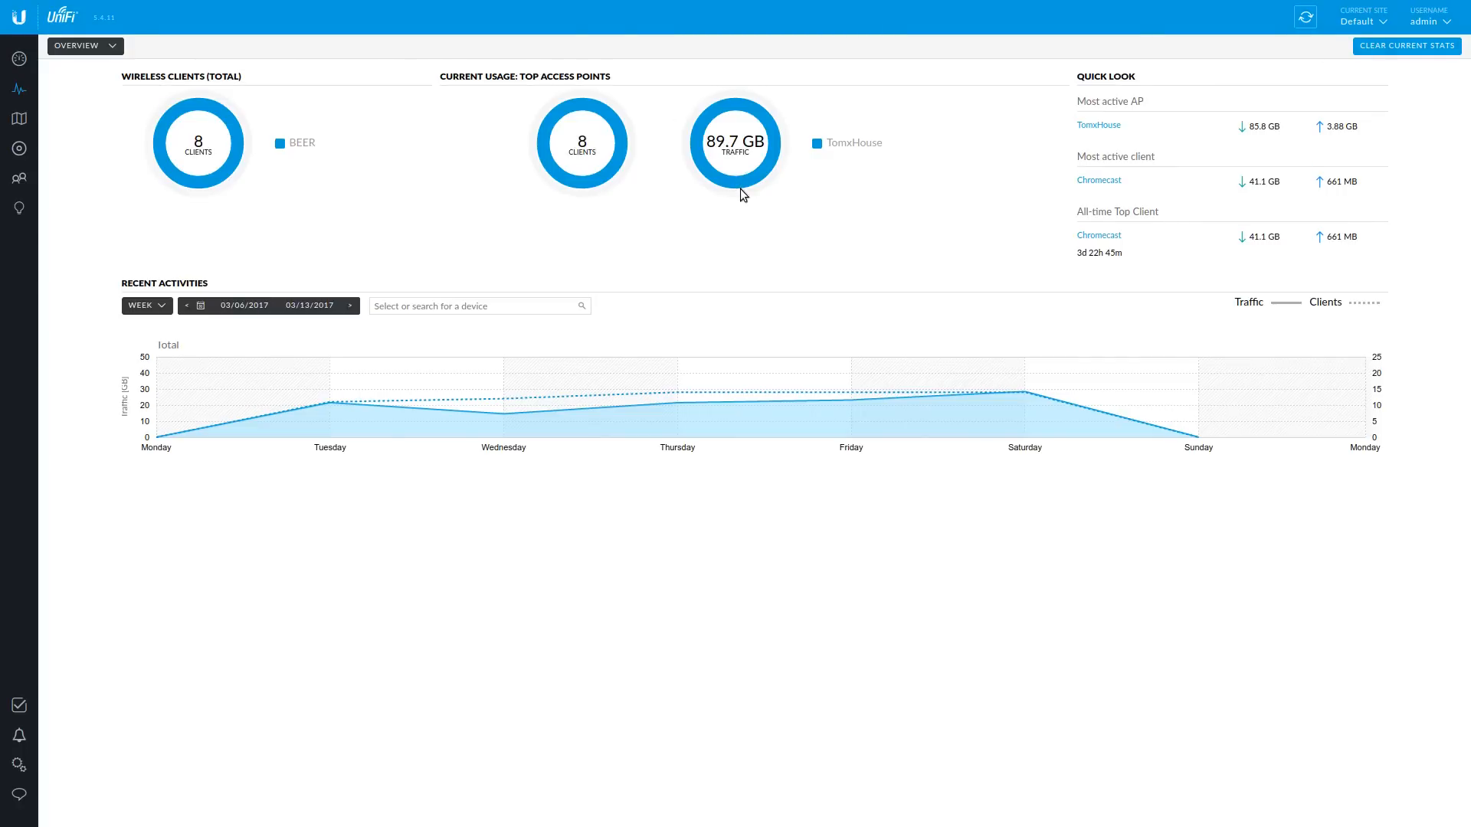
{"action": "mouse_move", "coordinate": [751, 180]}
- Open the Clients list and view property cards for two iPhones and the kindle
{"action": "left_click", "coordinate": [19, 178]}
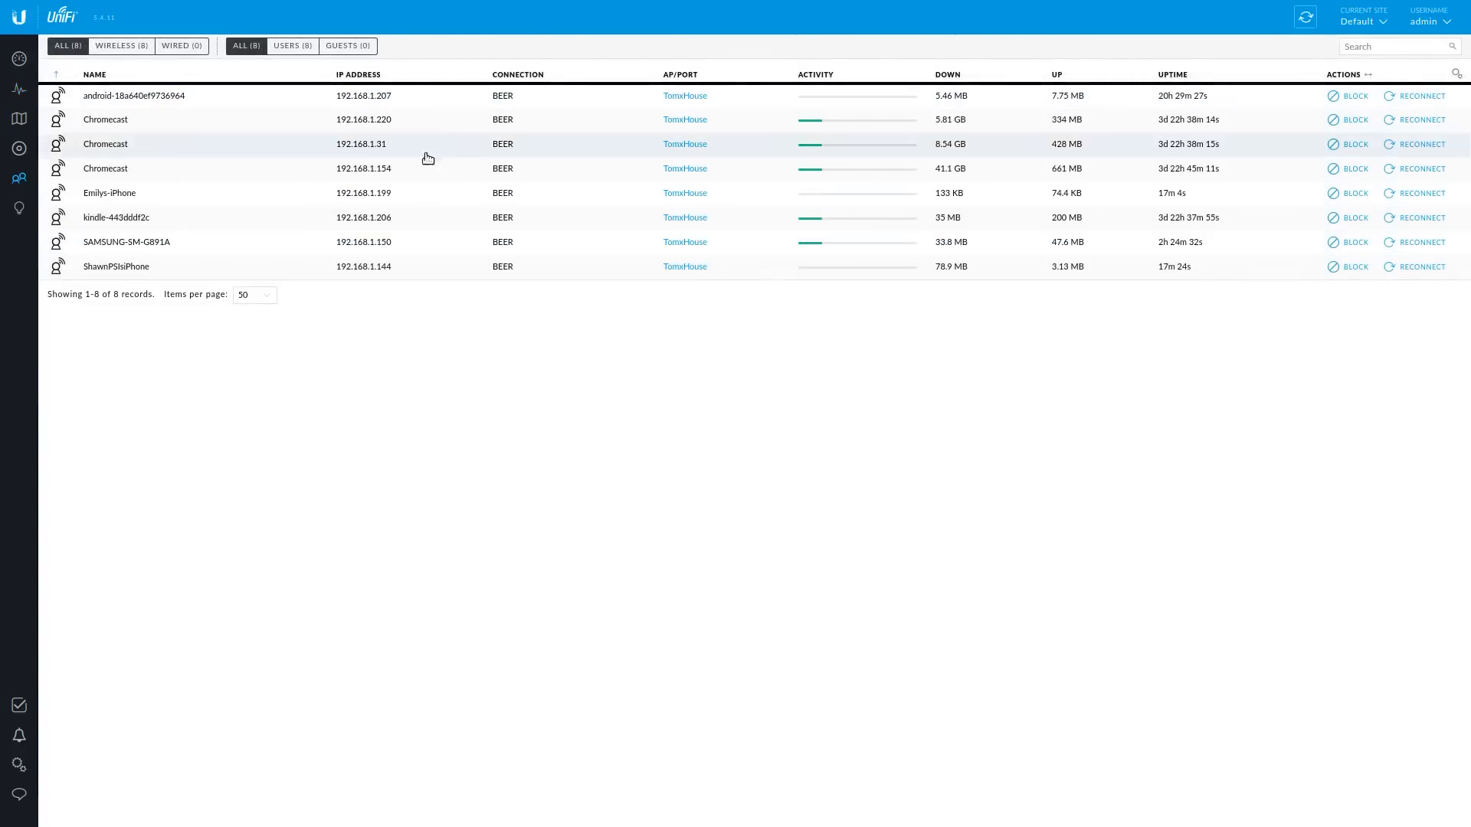
{"action": "left_click", "coordinate": [223, 194]}
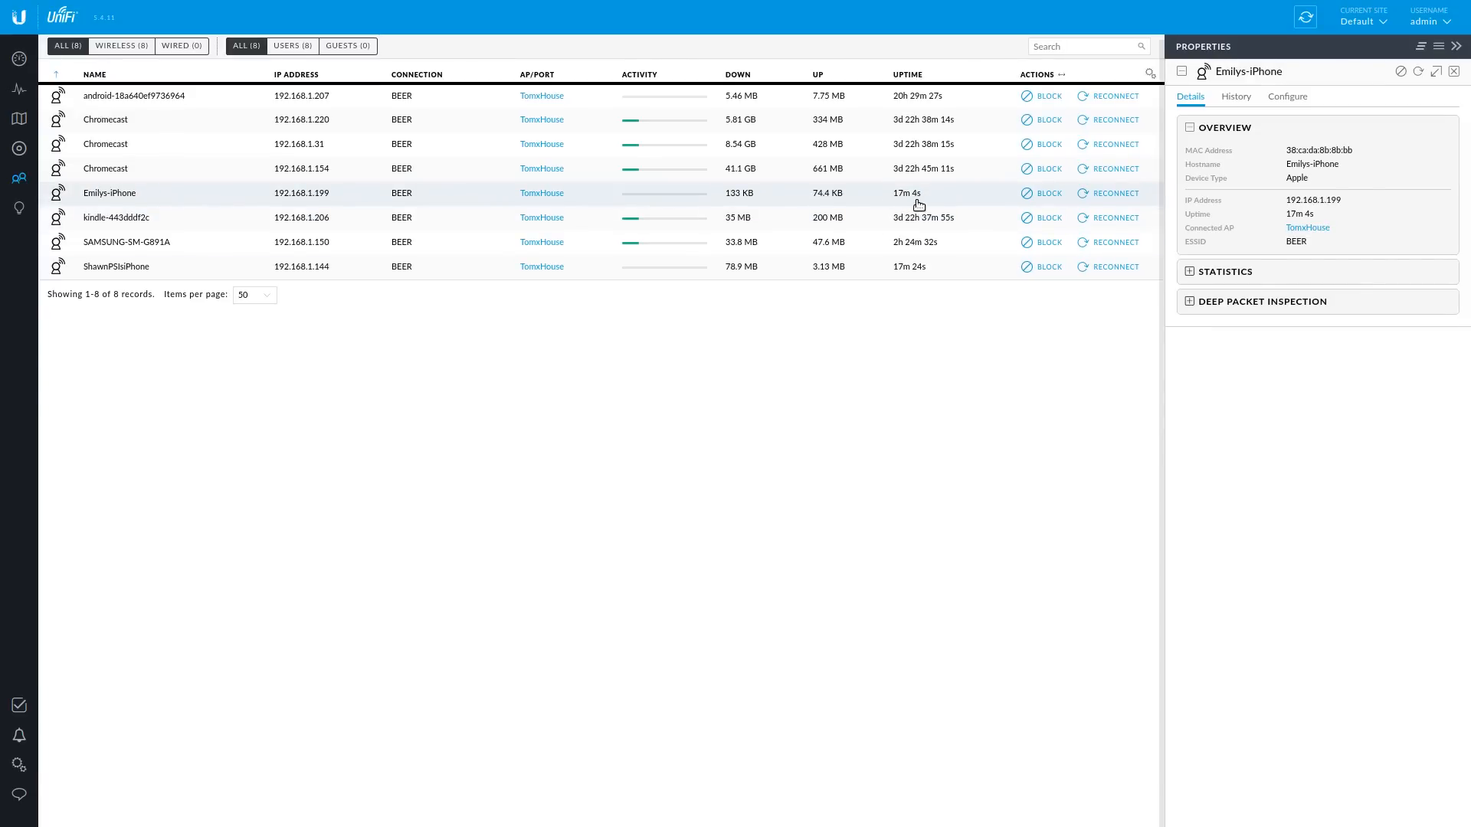
{"action": "left_click", "coordinate": [172, 226]}
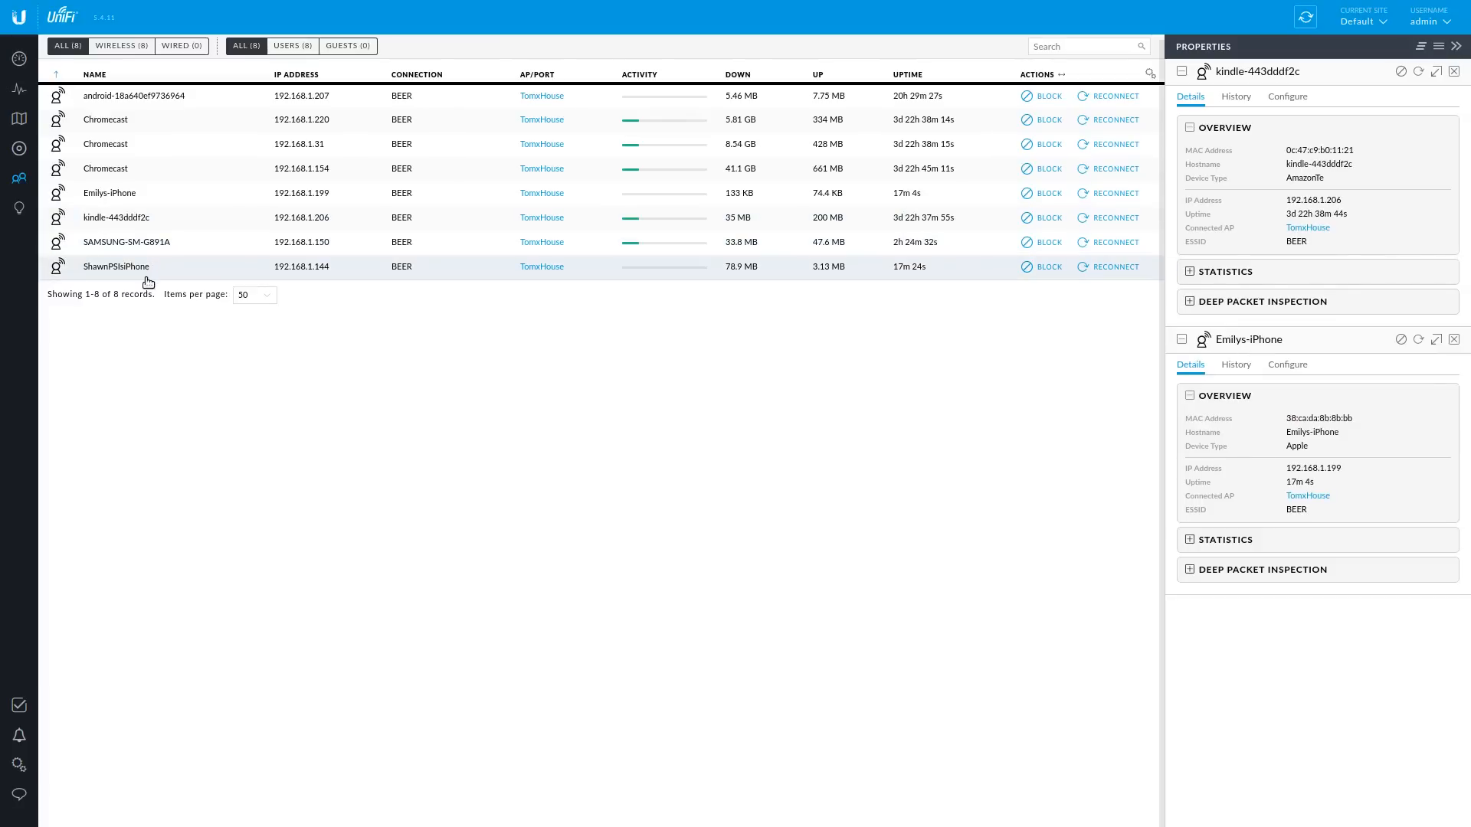
{"action": "left_click", "coordinate": [148, 270]}
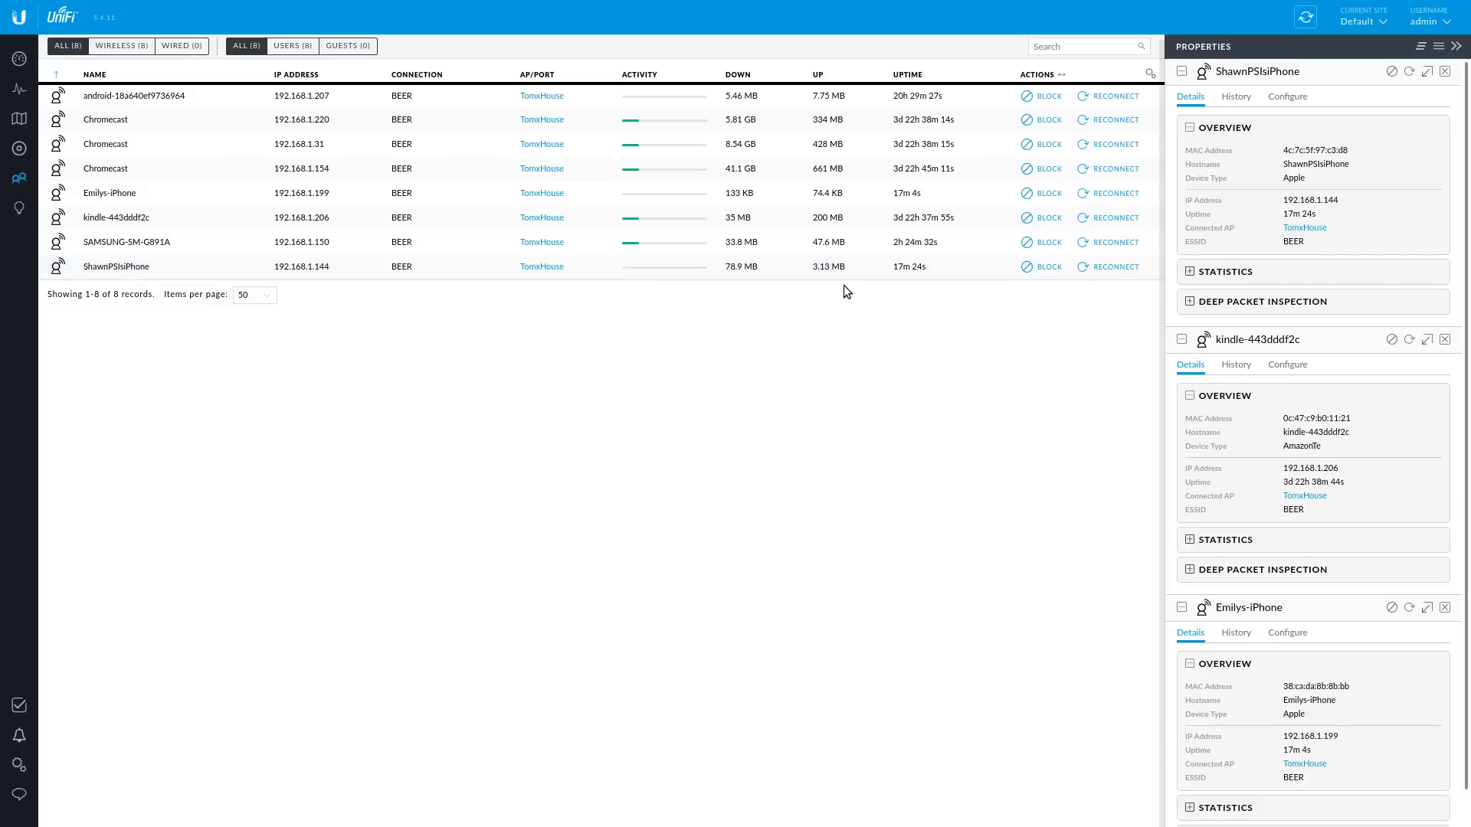
{"action": "left_click", "coordinate": [920, 198]}
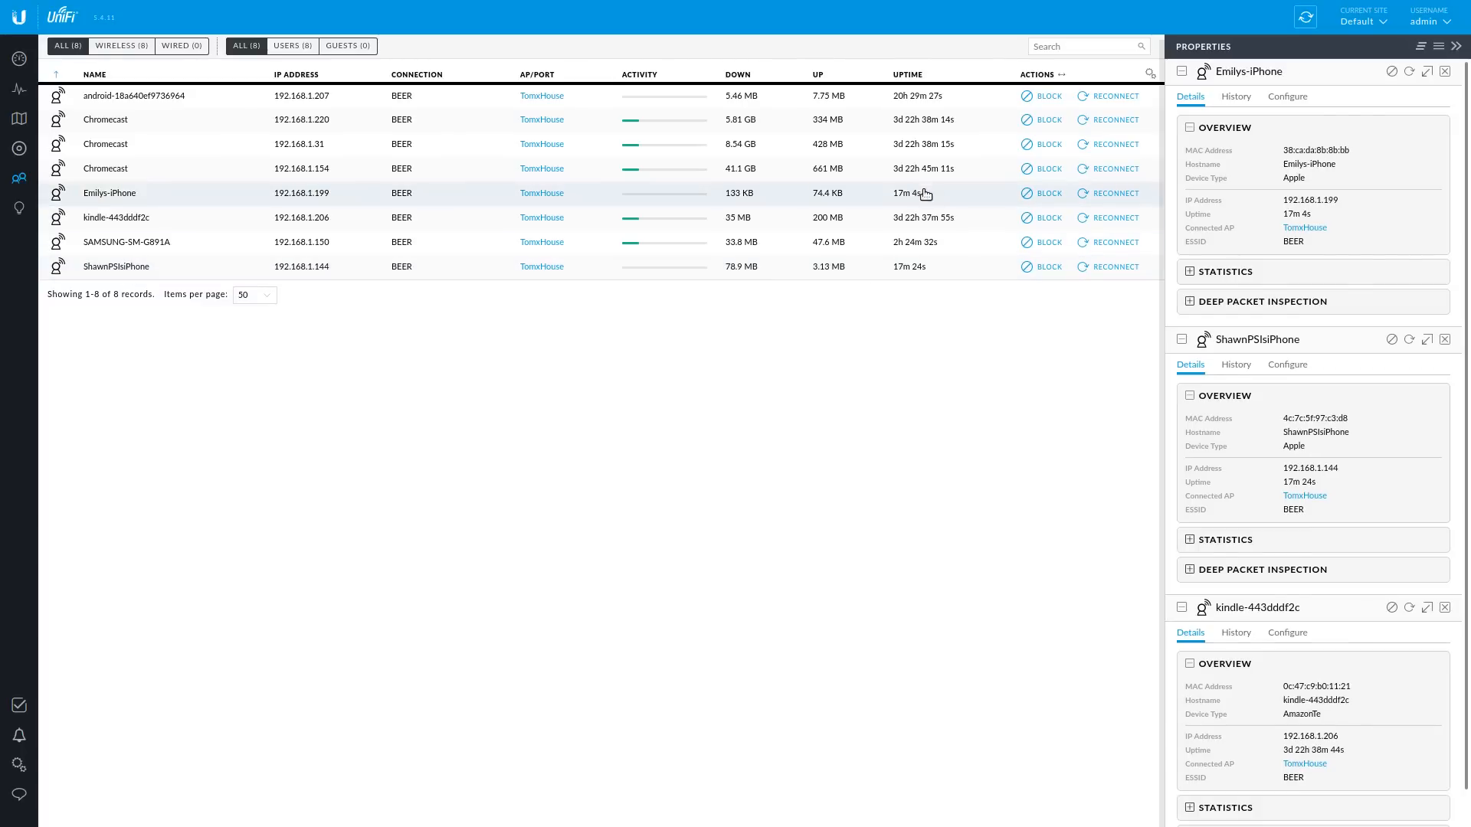
{"action": "left_click", "coordinate": [751, 275]}
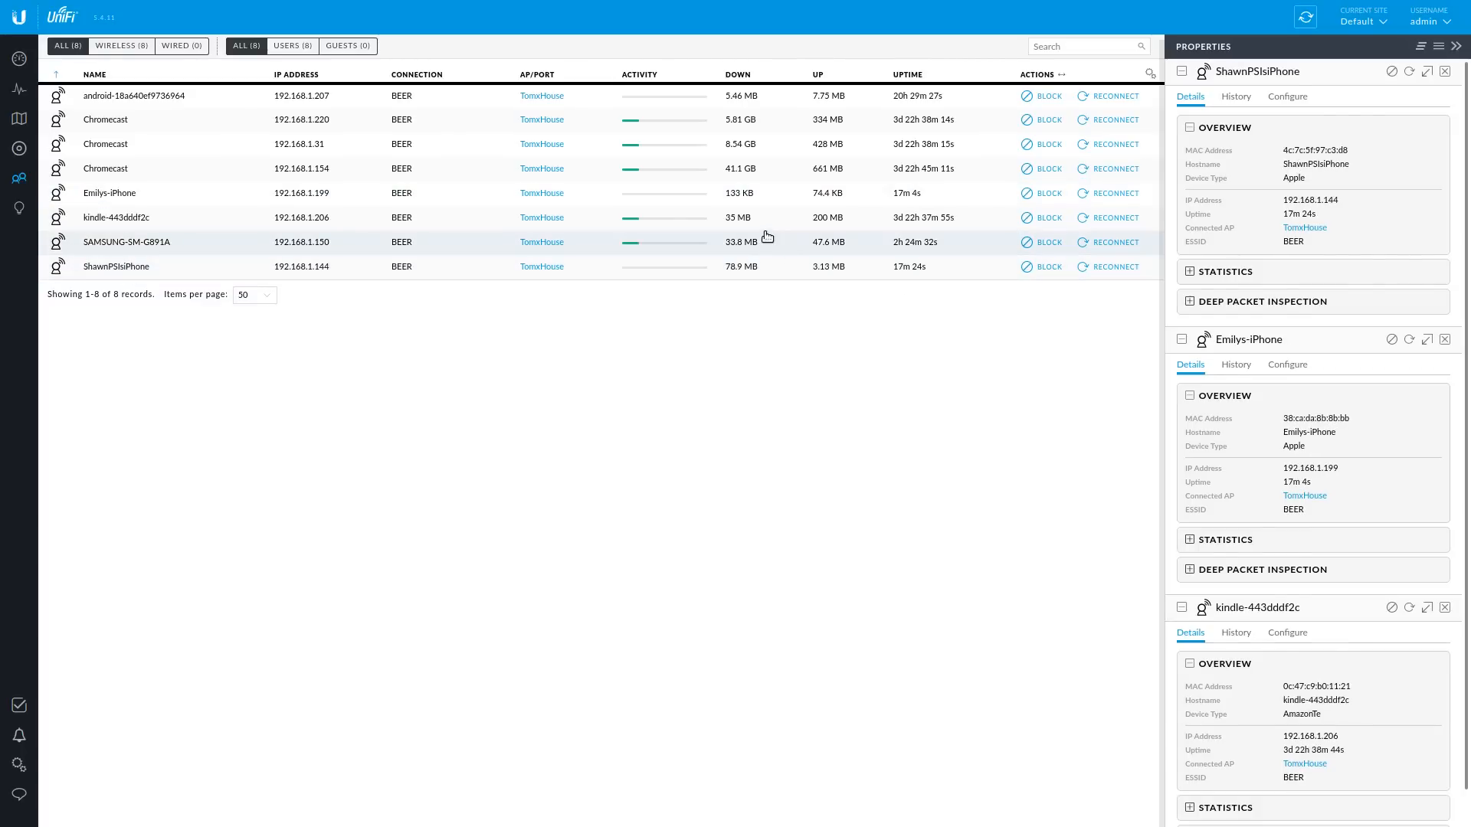
- View the SAMSUNG-SM-G891A and Chromecast client details, then return to Statistics
{"action": "left_click", "coordinate": [766, 240]}
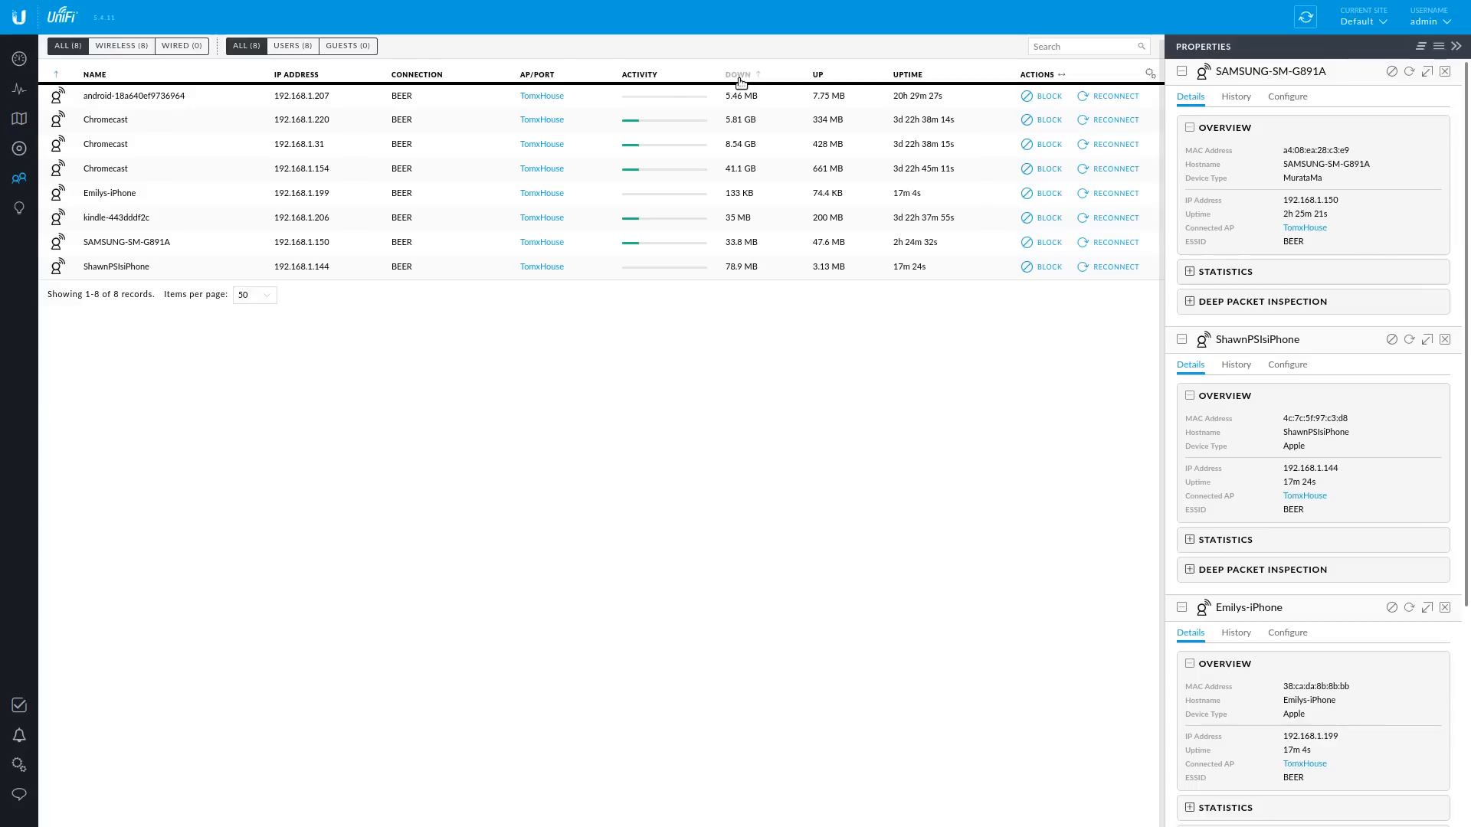
{"action": "mouse_move", "coordinate": [145, 96]}
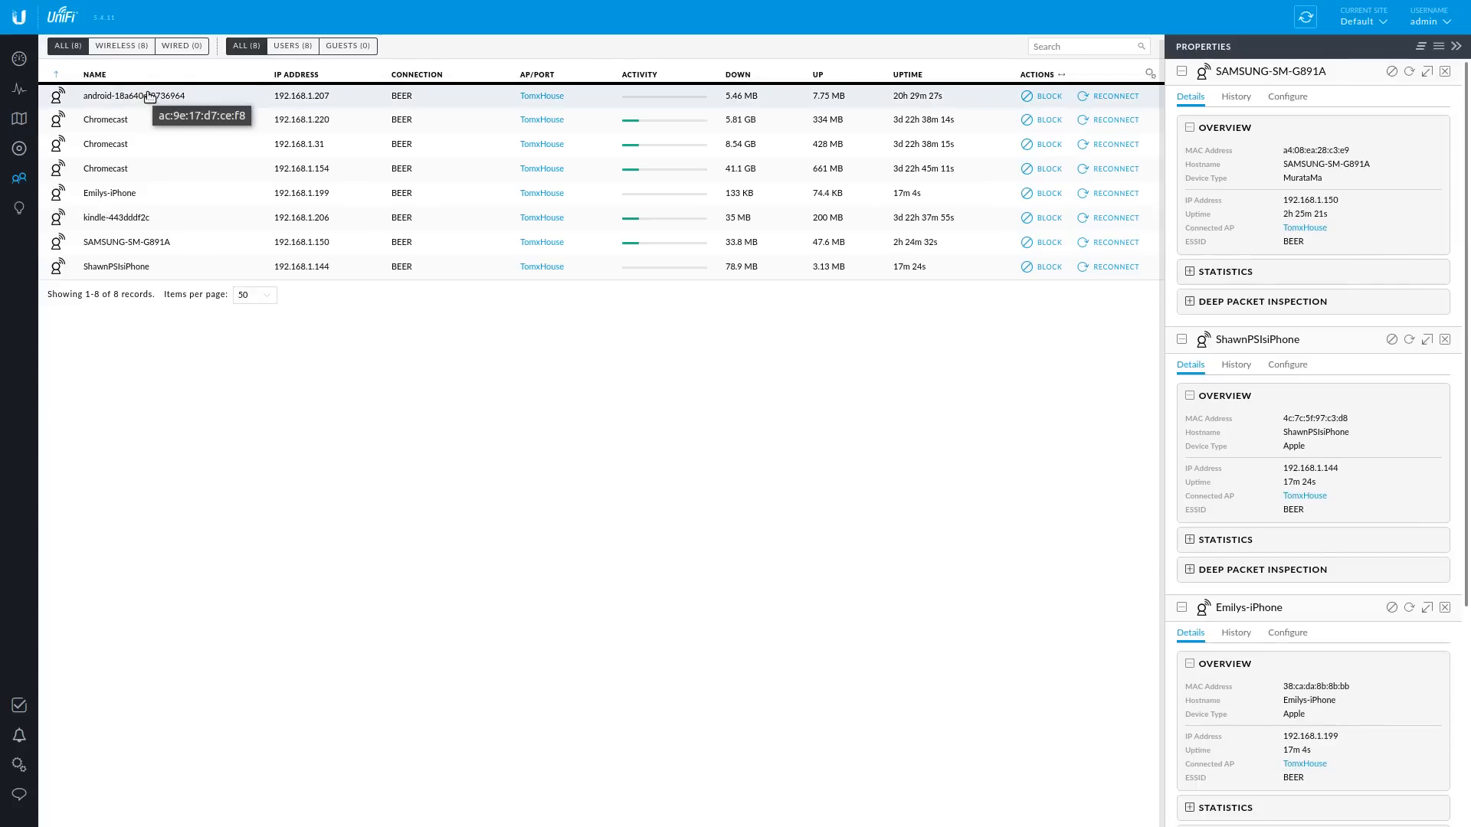
{"action": "left_click", "coordinate": [751, 124]}
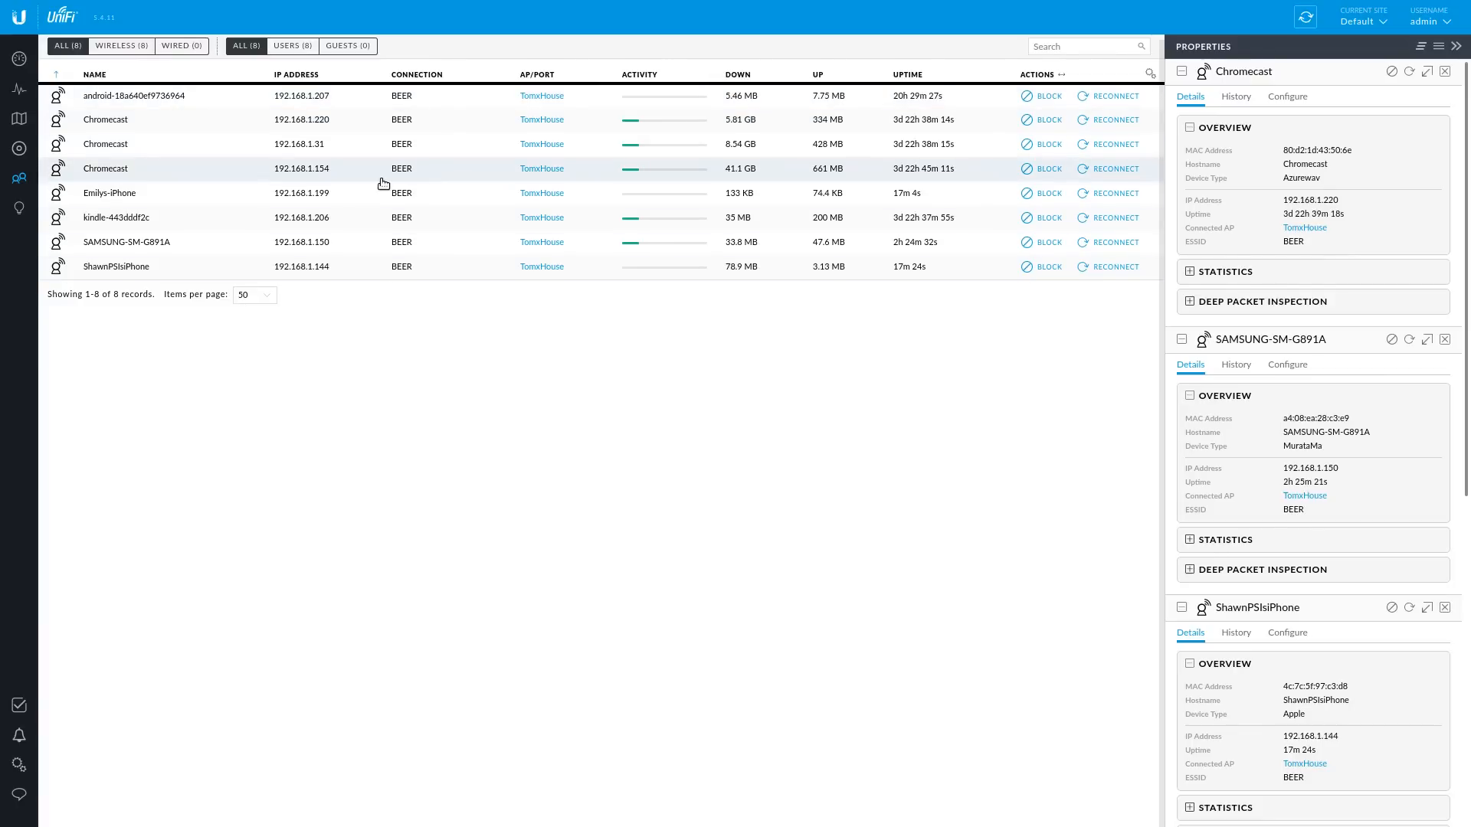
{"action": "left_click", "coordinate": [19, 89]}
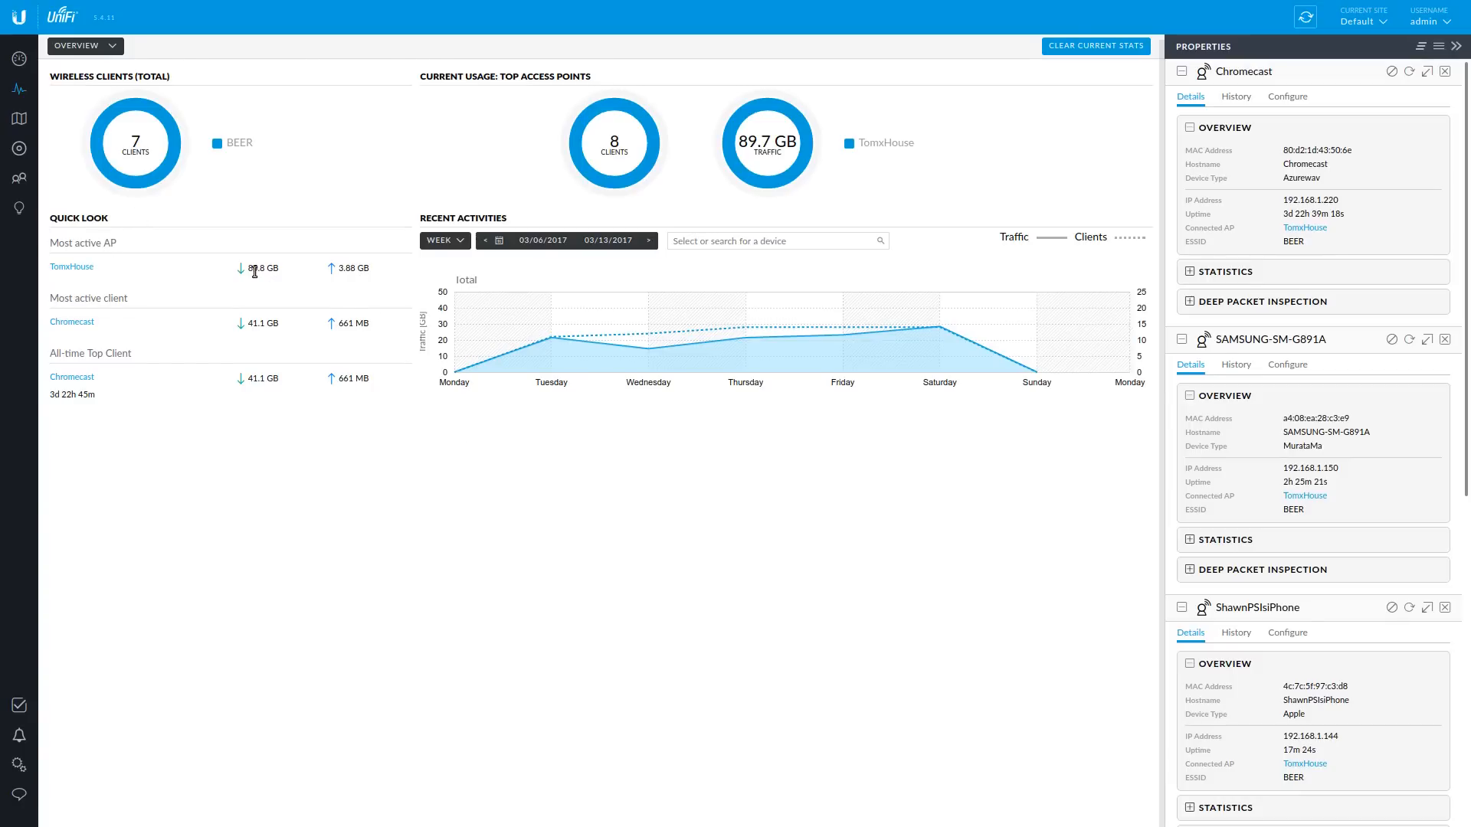
- Mark the top AP's download total, add known-client cards for the first client and an iPhone, then show connected Clients
{"action": "left_click_drag", "start_coordinate": [247, 269], "coordinate": [282, 271]}
{"action": "left_click", "coordinate": [15, 210]}
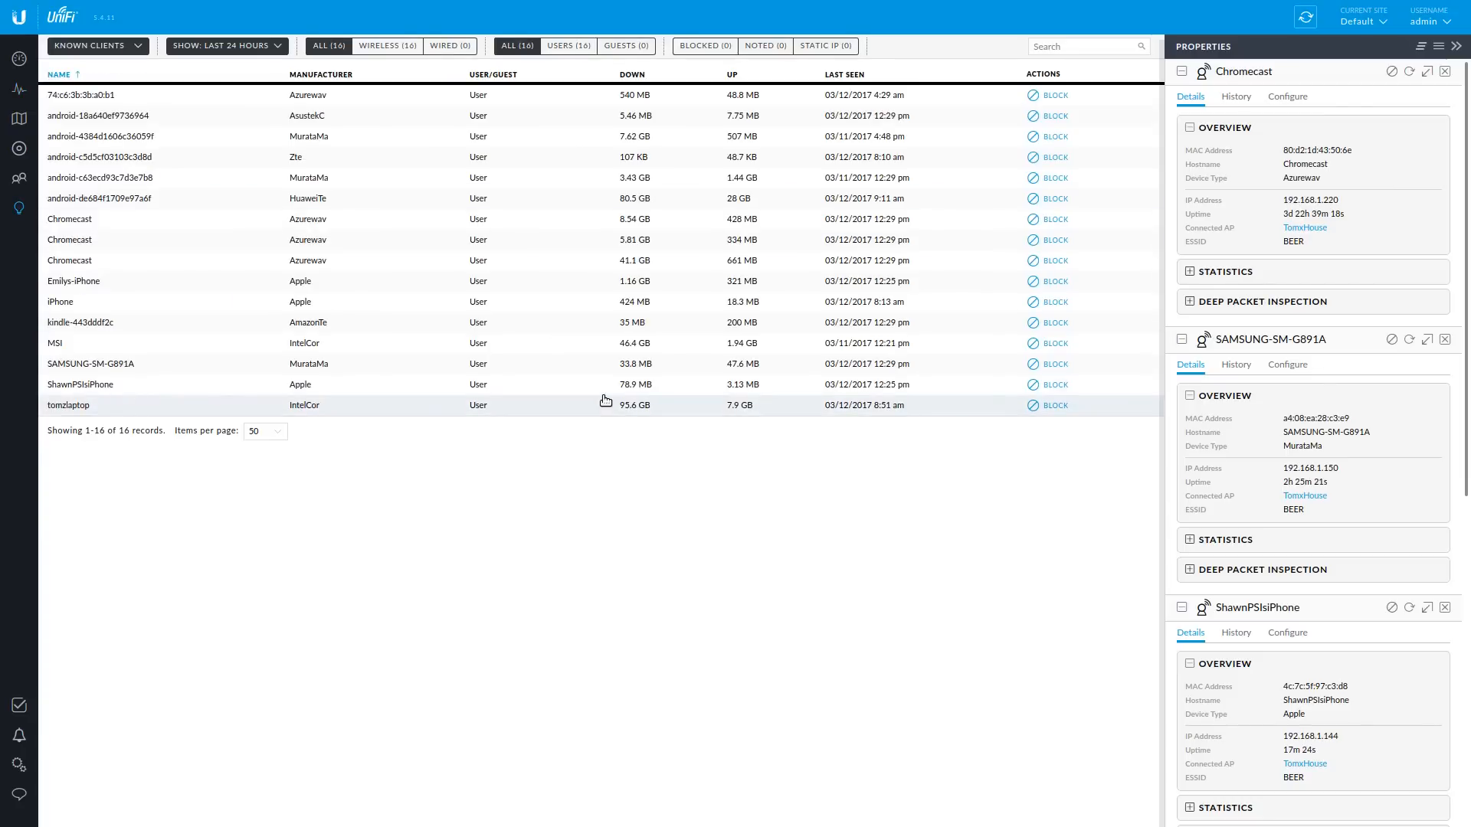
{"action": "left_click", "coordinate": [917, 103]}
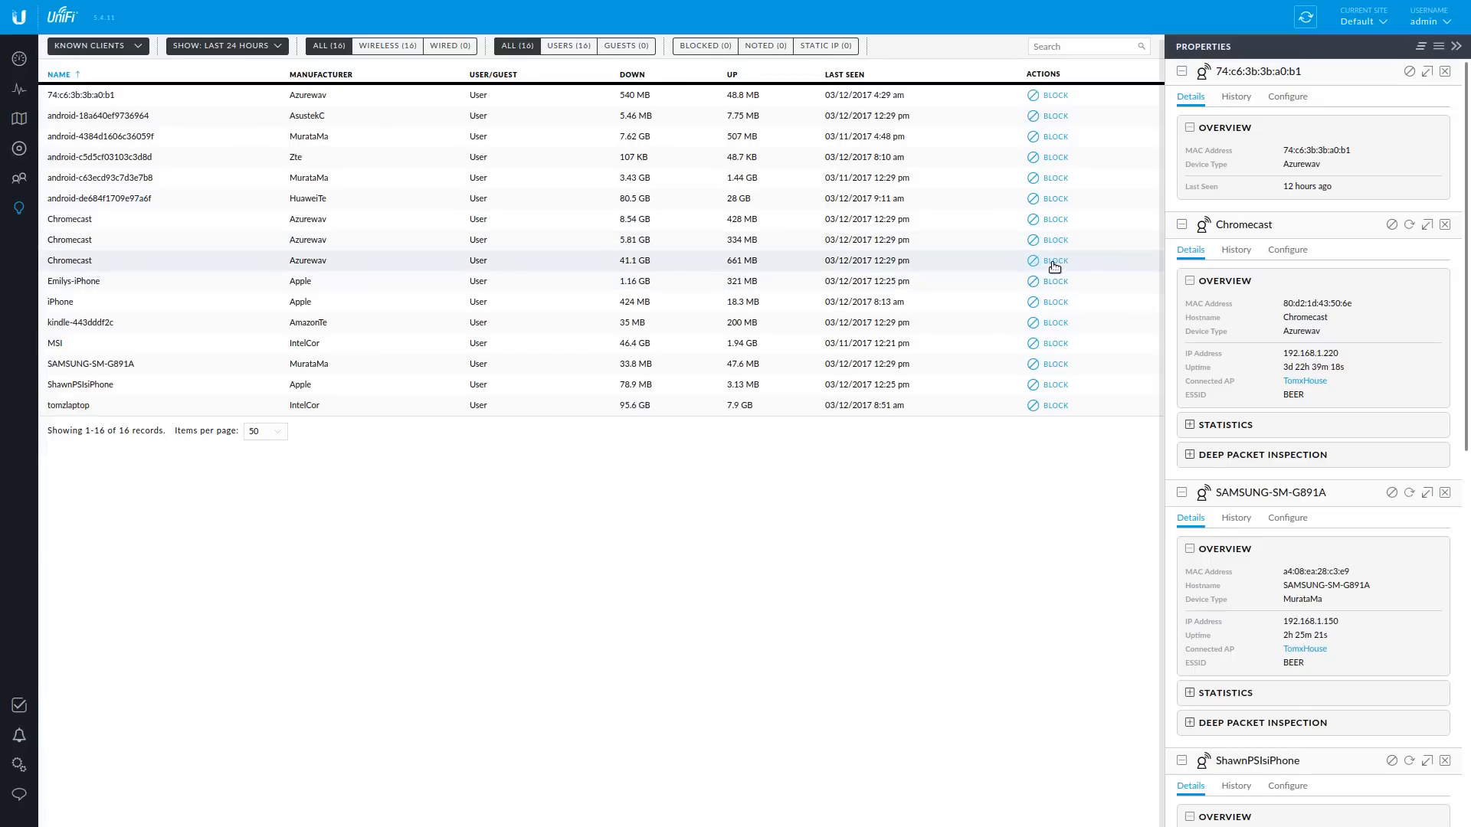
{"action": "left_click", "coordinate": [221, 289]}
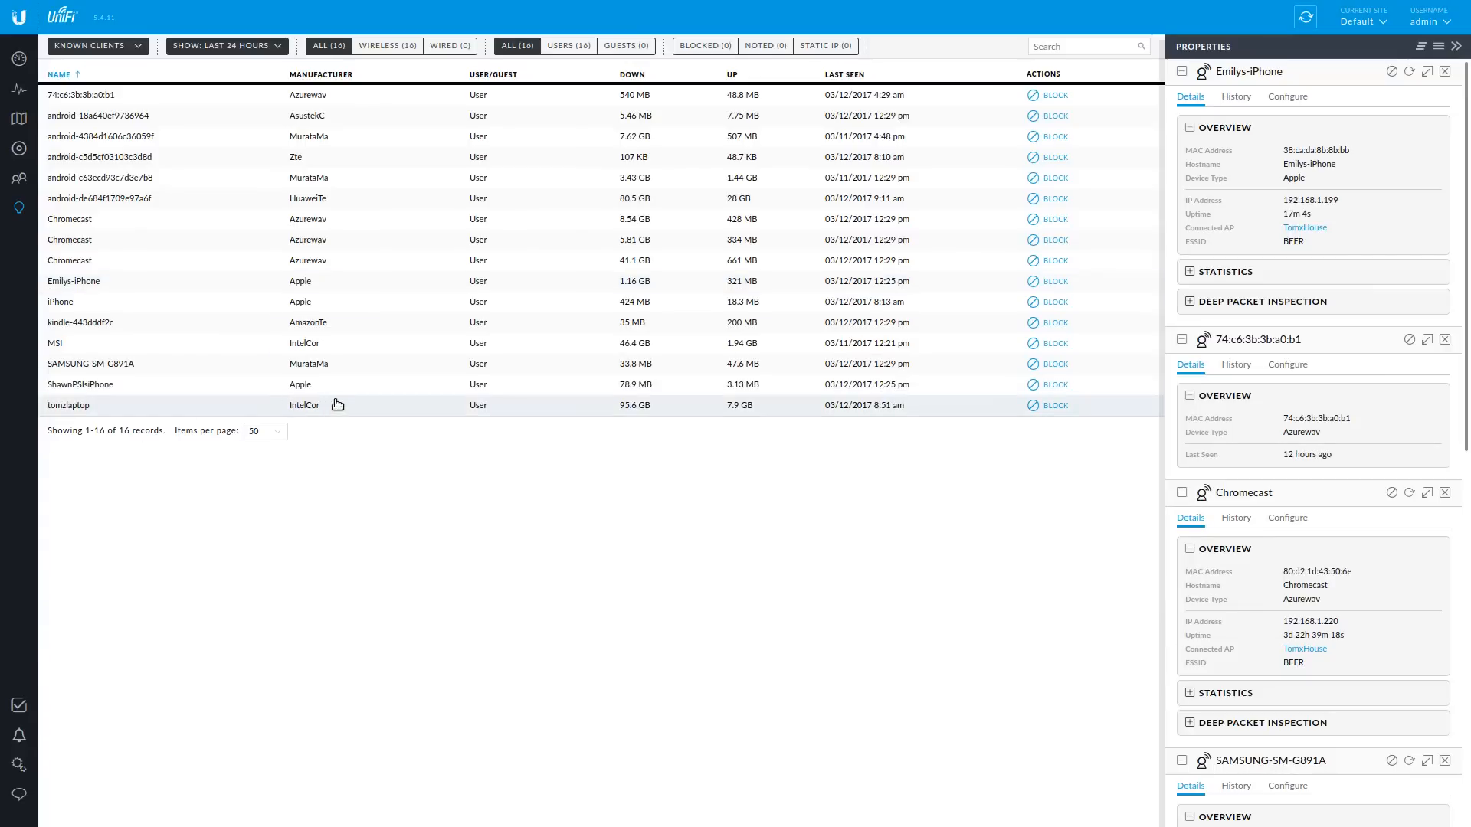
{"action": "left_click", "coordinate": [19, 178]}
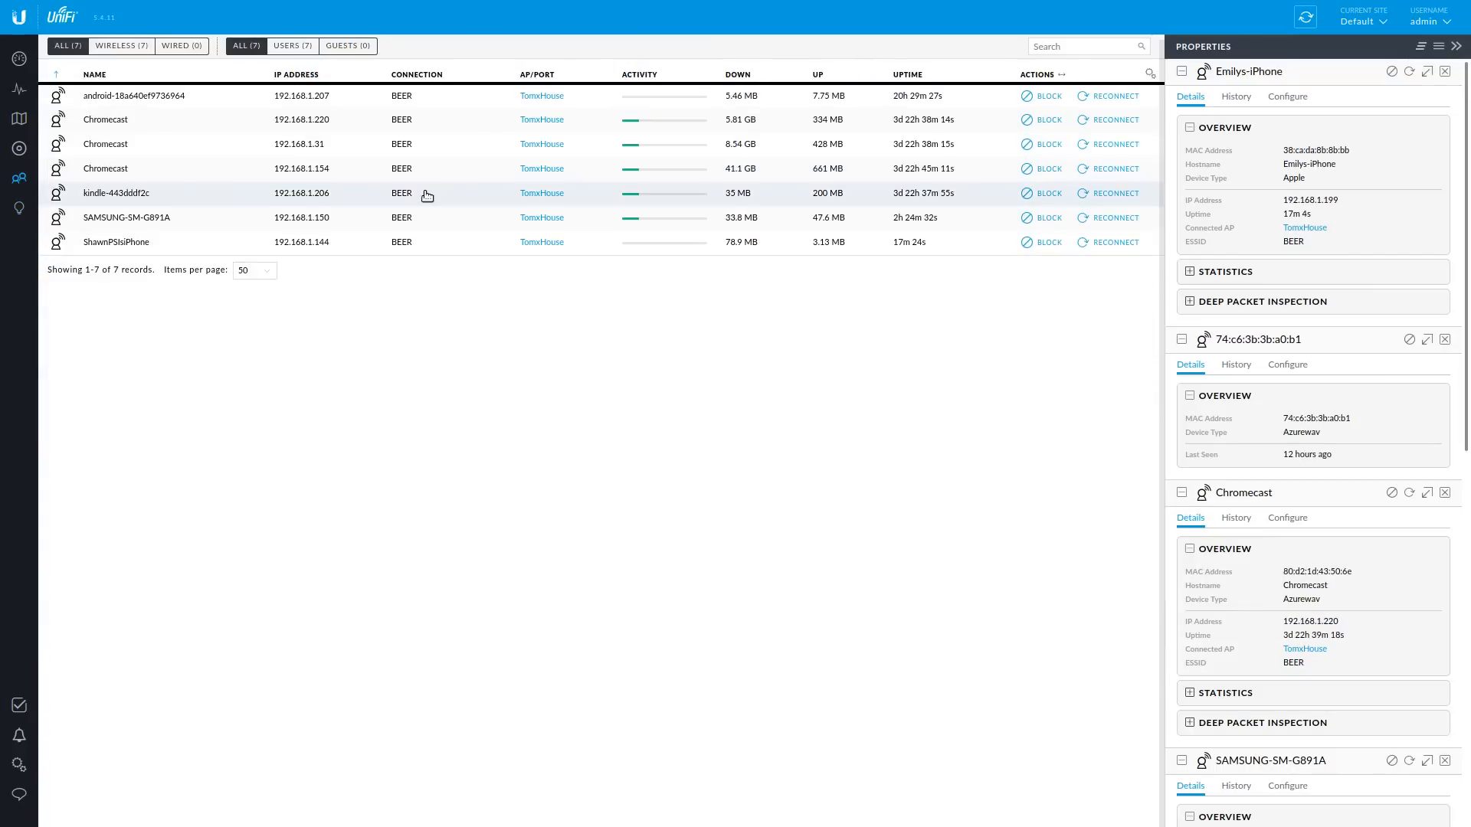
- Add the kindle card, browse the iPhone's History and Configure tabs, and expand kindle statistics
{"action": "left_click", "coordinate": [320, 194]}
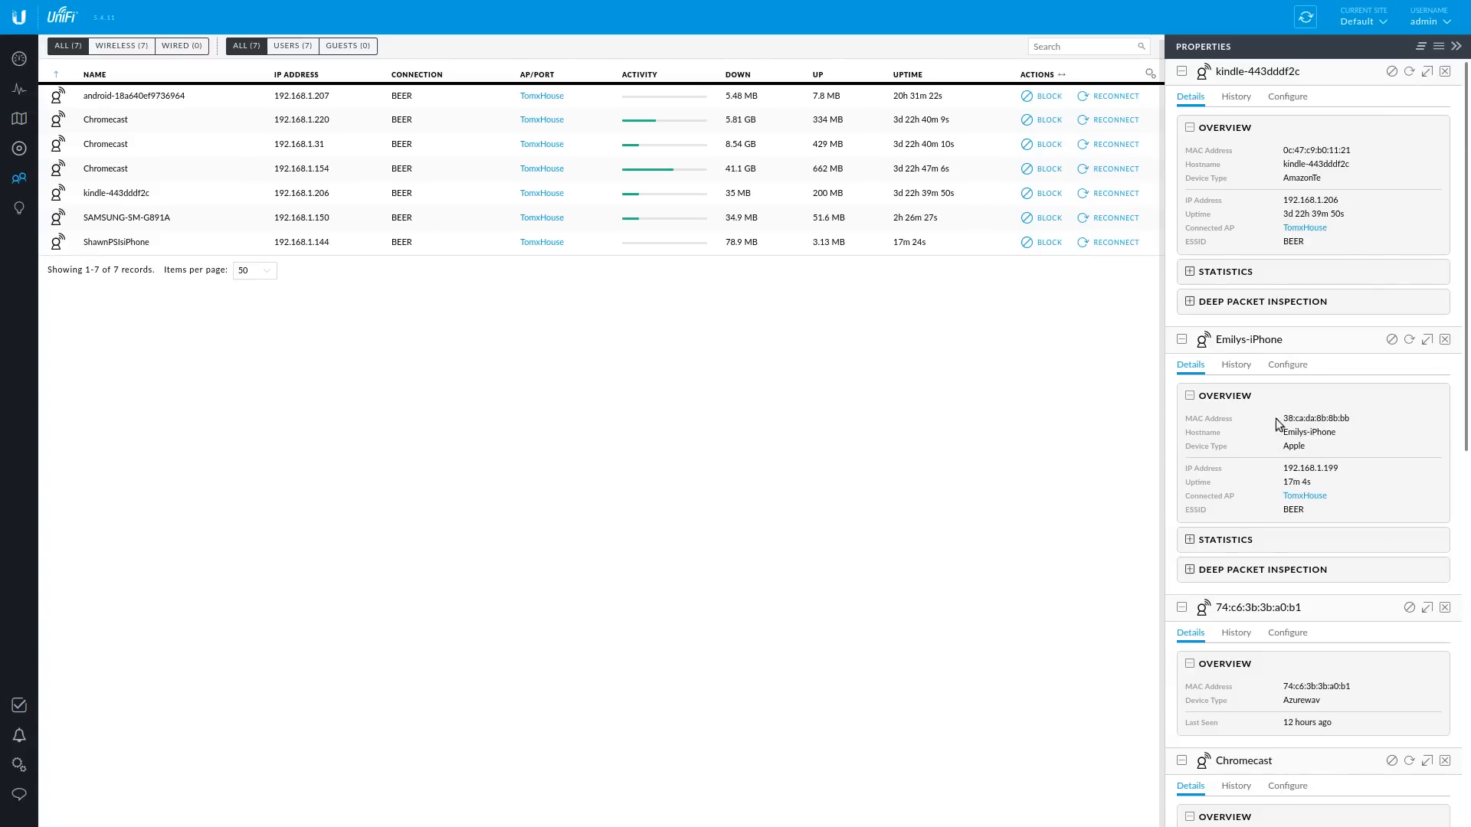
{"action": "left_click", "coordinate": [1241, 365]}
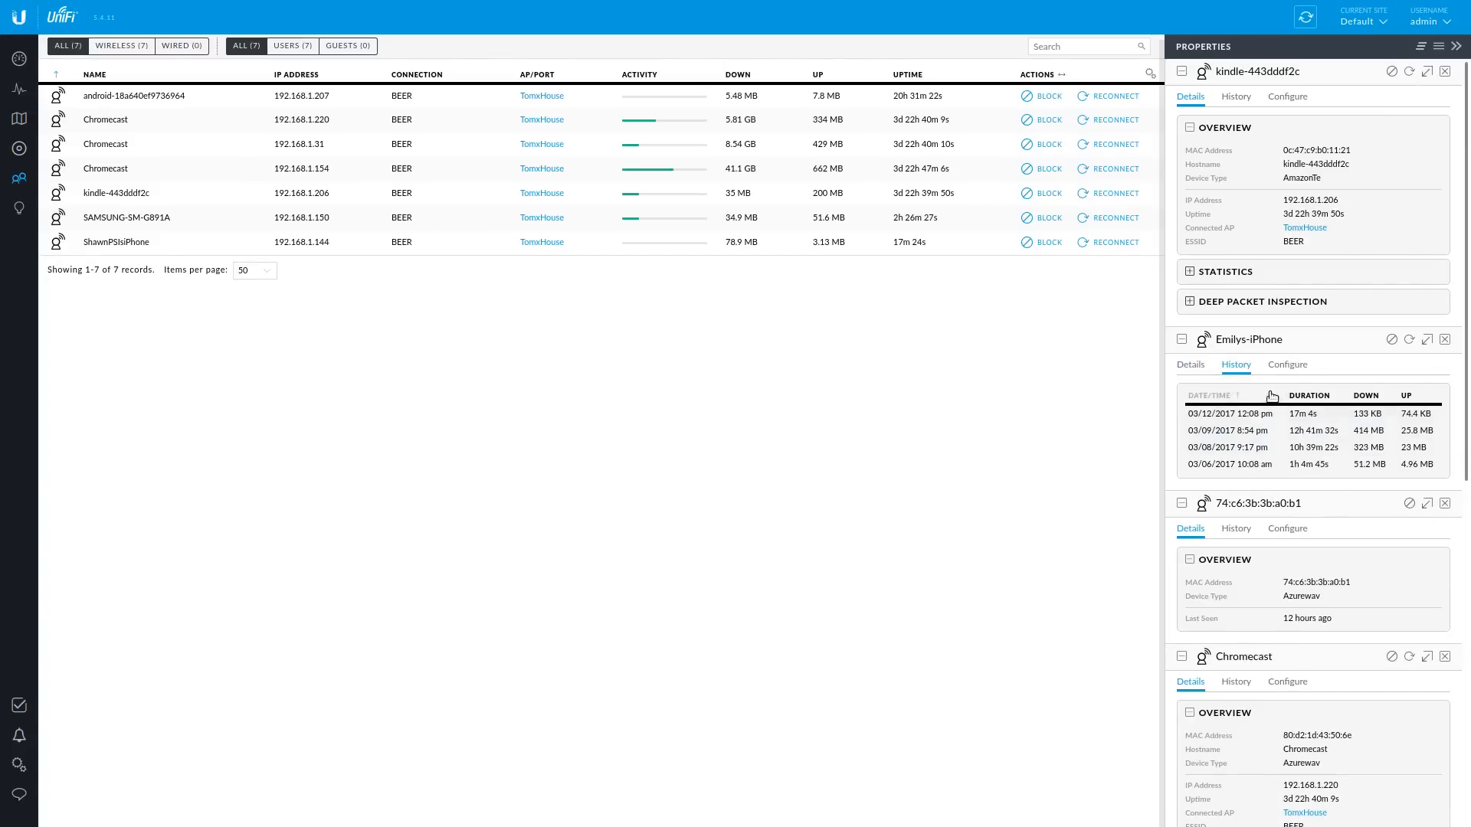
{"action": "left_click", "coordinate": [1292, 366]}
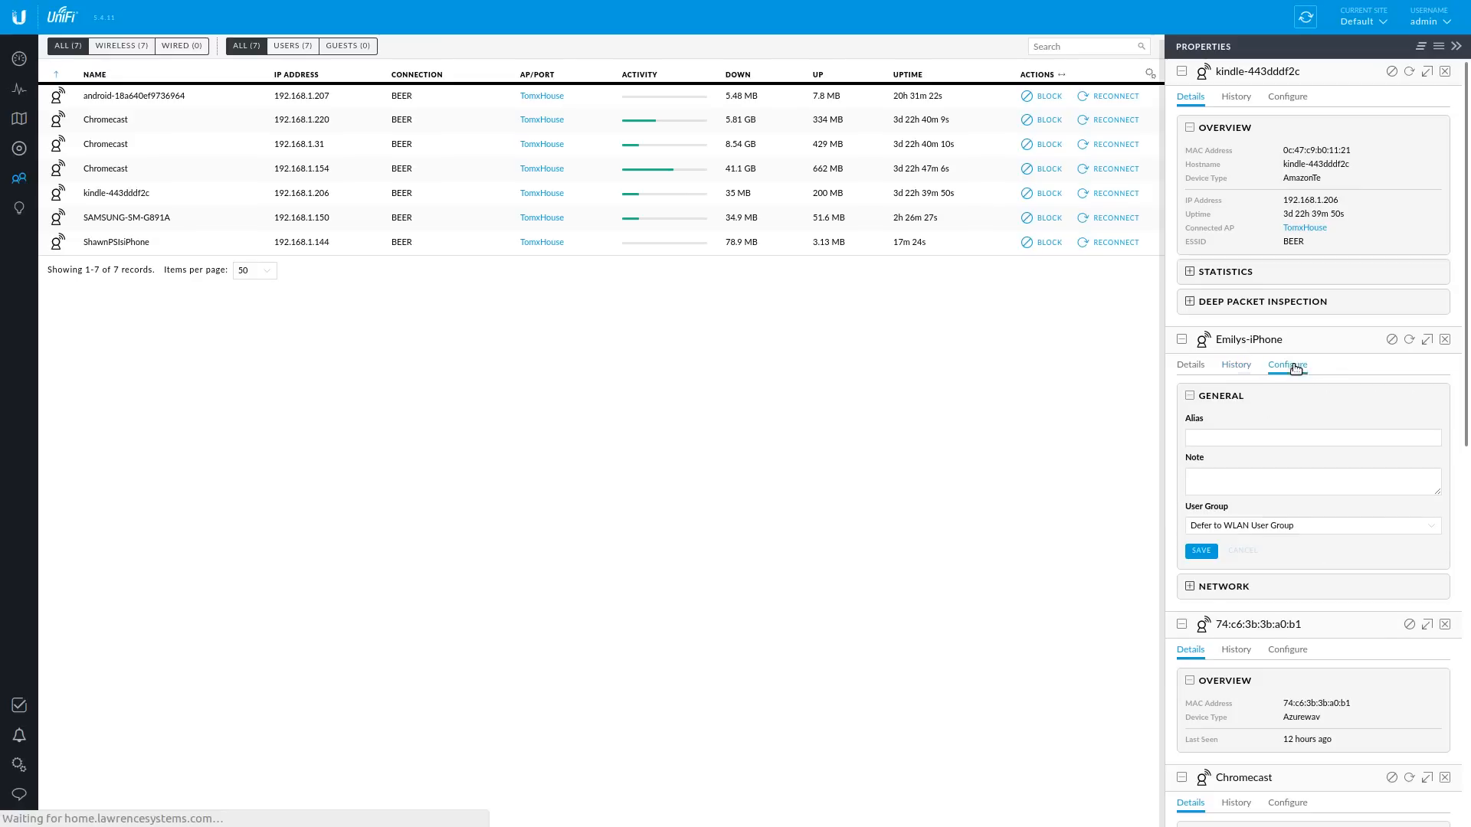
{"action": "left_click", "coordinate": [1191, 366]}
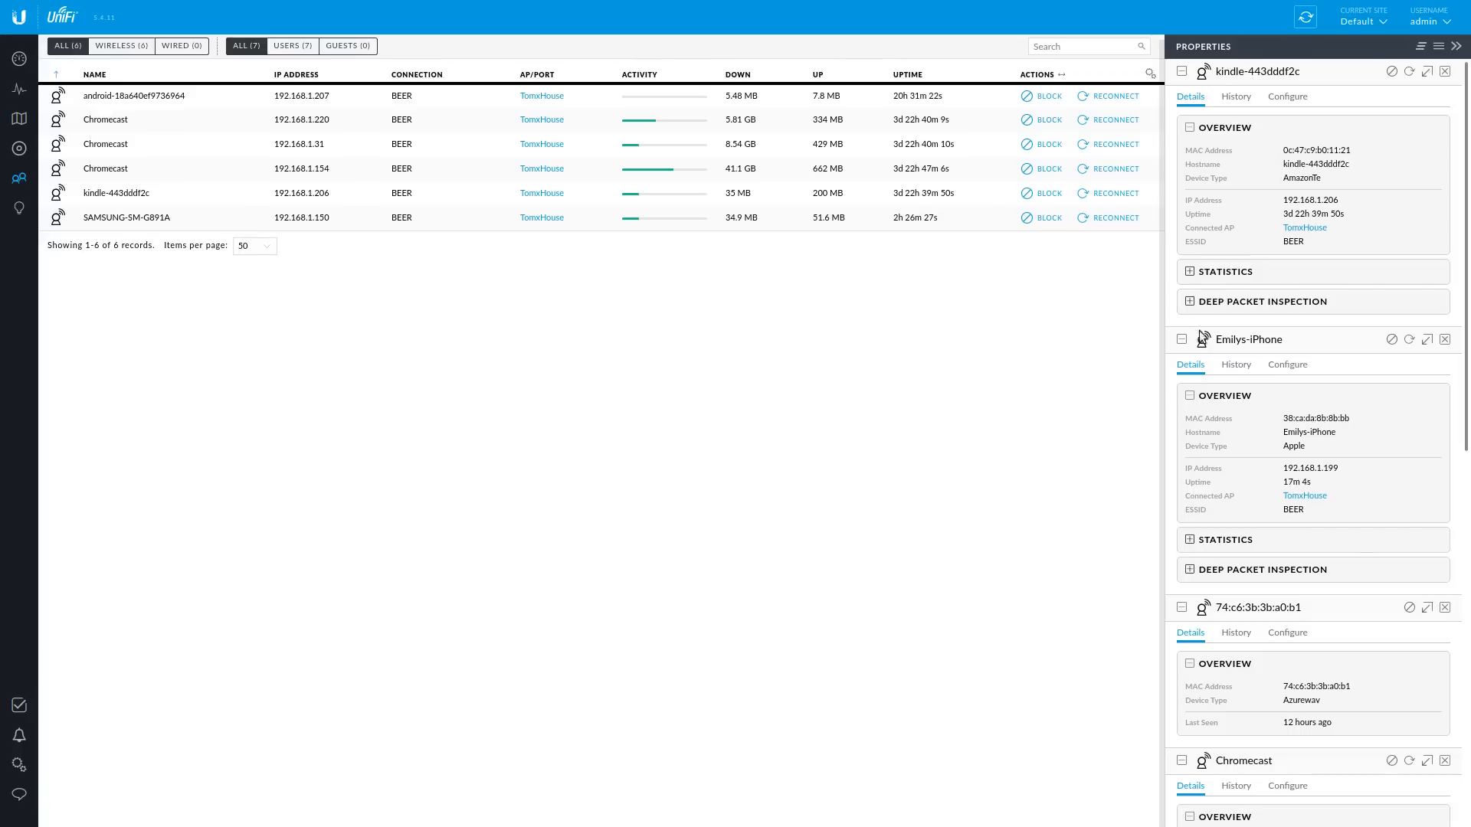
{"action": "left_click", "coordinate": [1191, 271]}
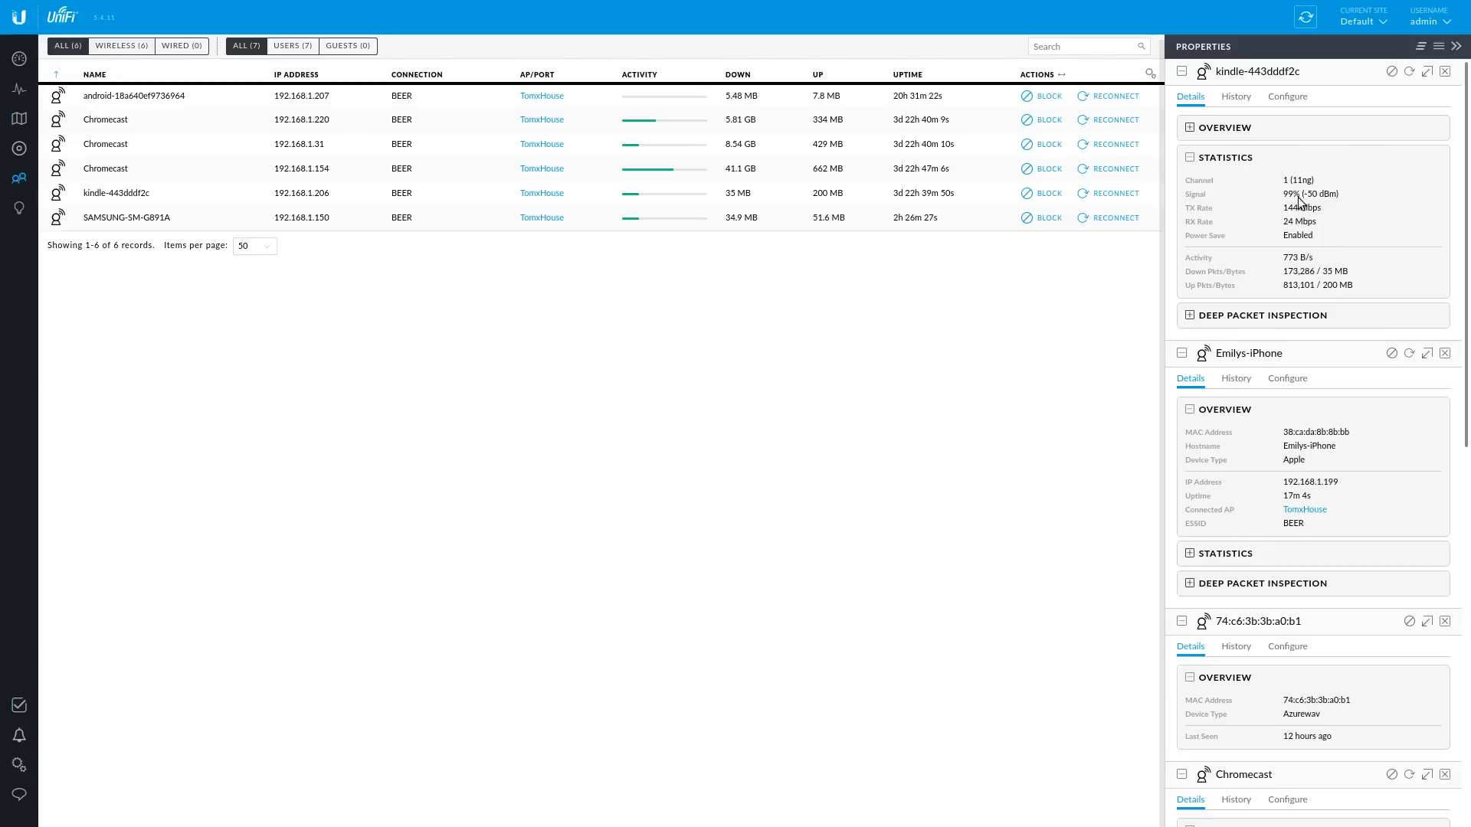
- Expand the iPhone client's statistics and the kindle client's Deep Packet Inspection section
{"action": "scroll", "coordinate": [1315, 363], "scroll_direction": "down", "scroll_amount": 3}
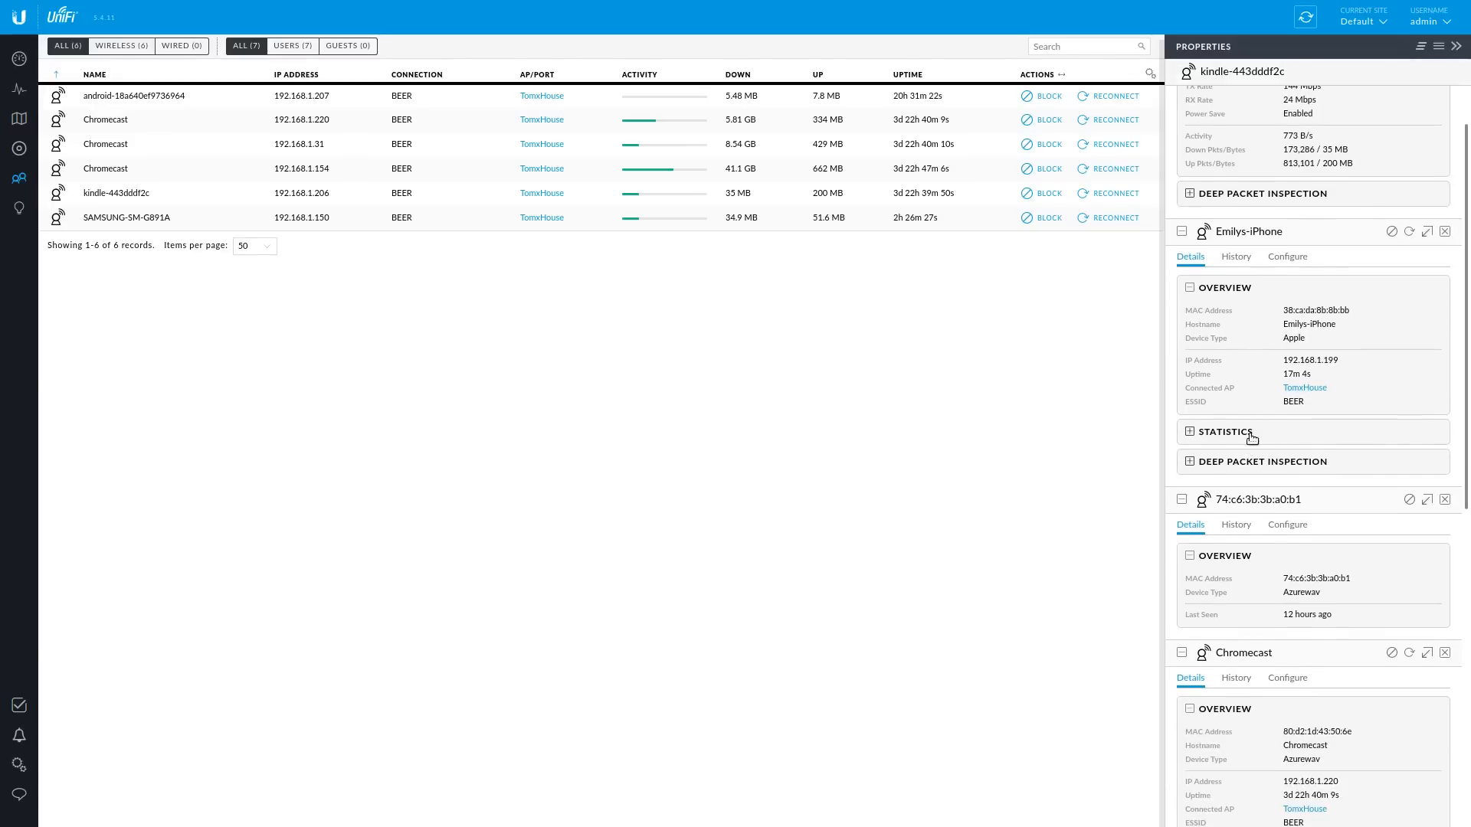
{"action": "left_click", "coordinate": [1251, 432]}
{"action": "scroll", "coordinate": [1294, 371], "scroll_direction": "down", "scroll_amount": 4}
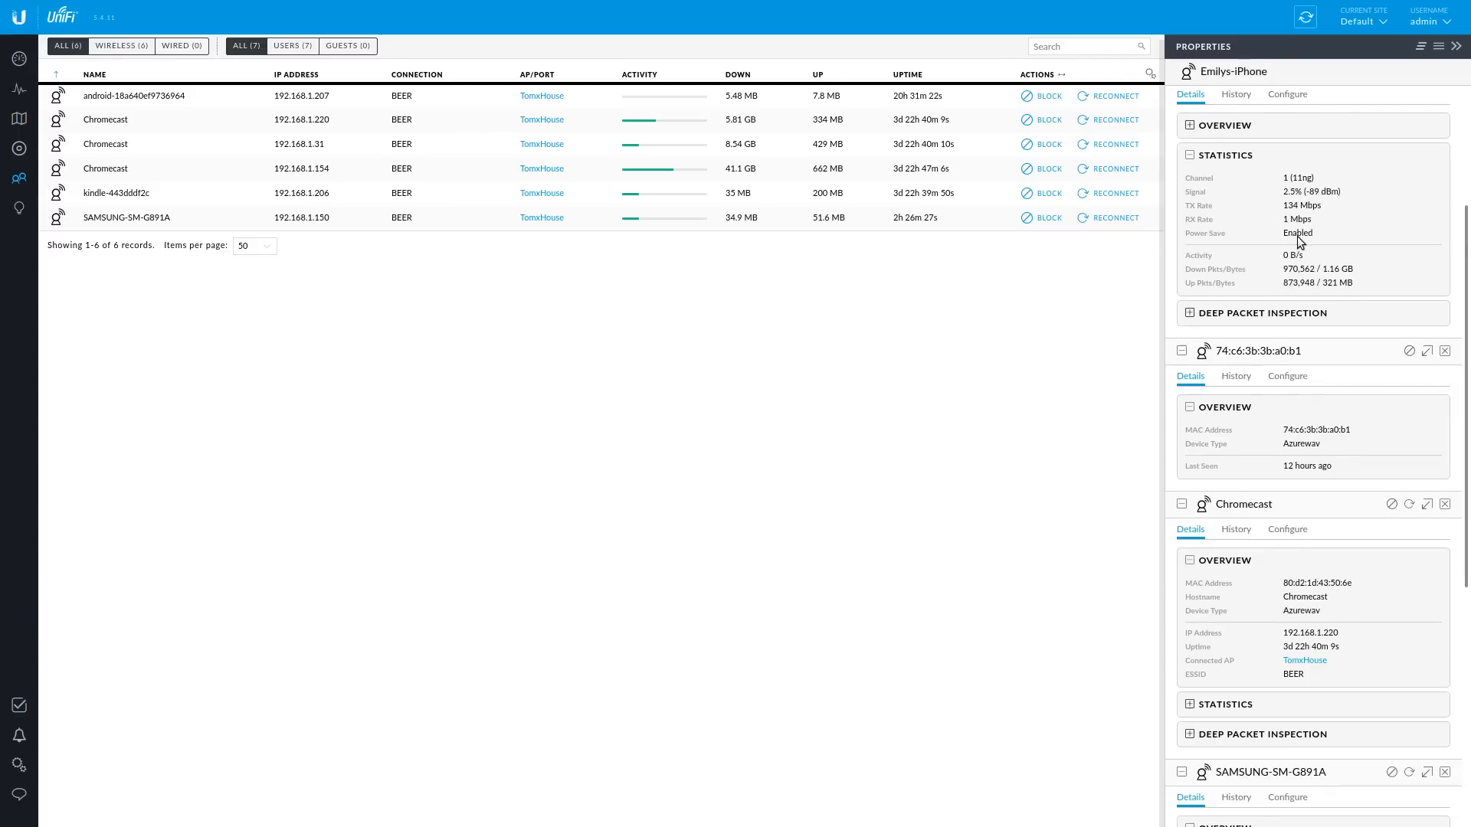
{"action": "scroll", "coordinate": [1299, 236], "scroll_direction": "down", "scroll_amount": 7}
{"action": "scroll", "coordinate": [1267, 268], "scroll_direction": "down", "scroll_amount": 5}
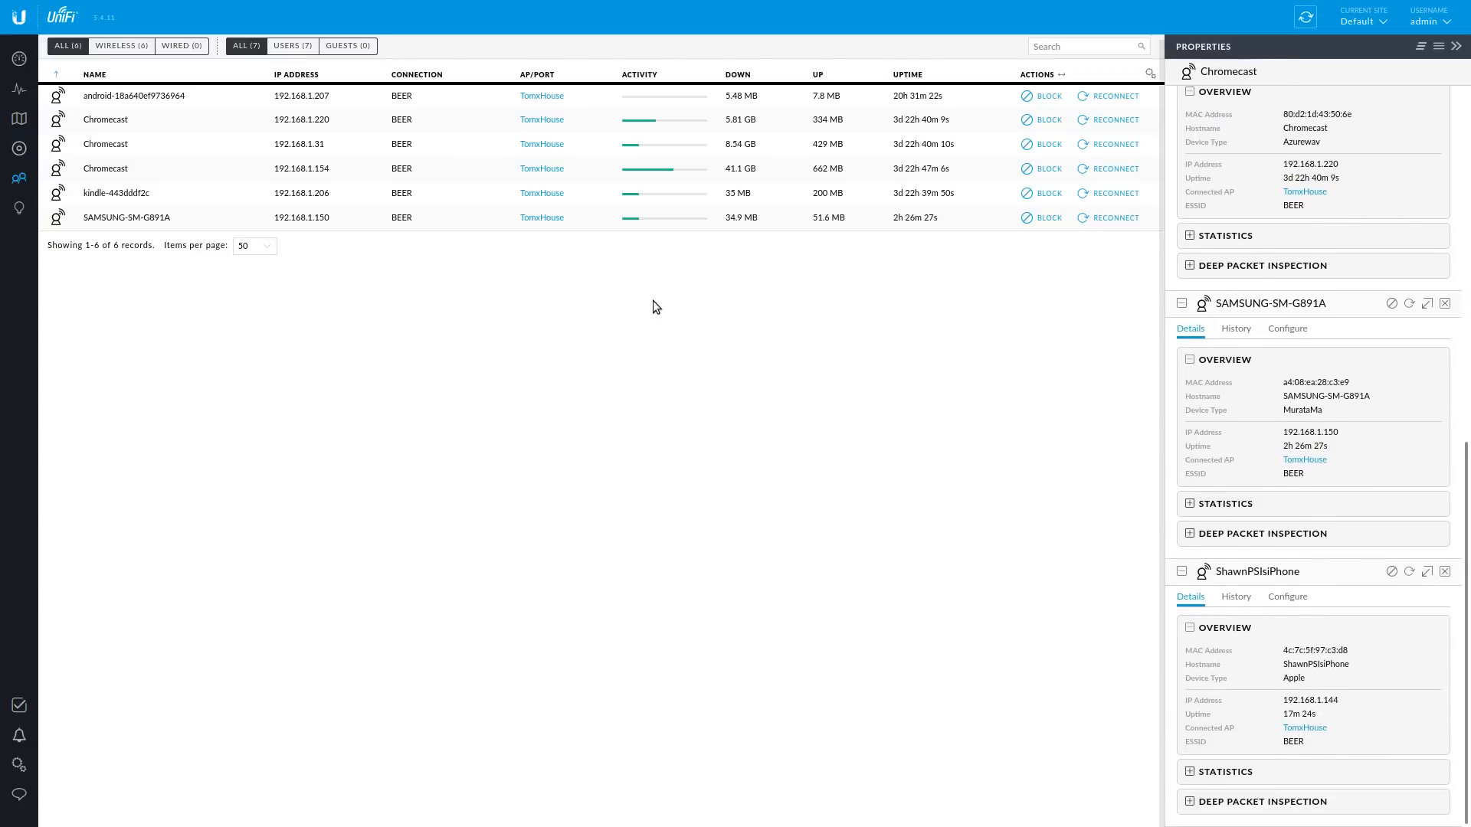
{"action": "scroll", "coordinate": [1276, 475], "scroll_direction": "up", "scroll_amount": 18}
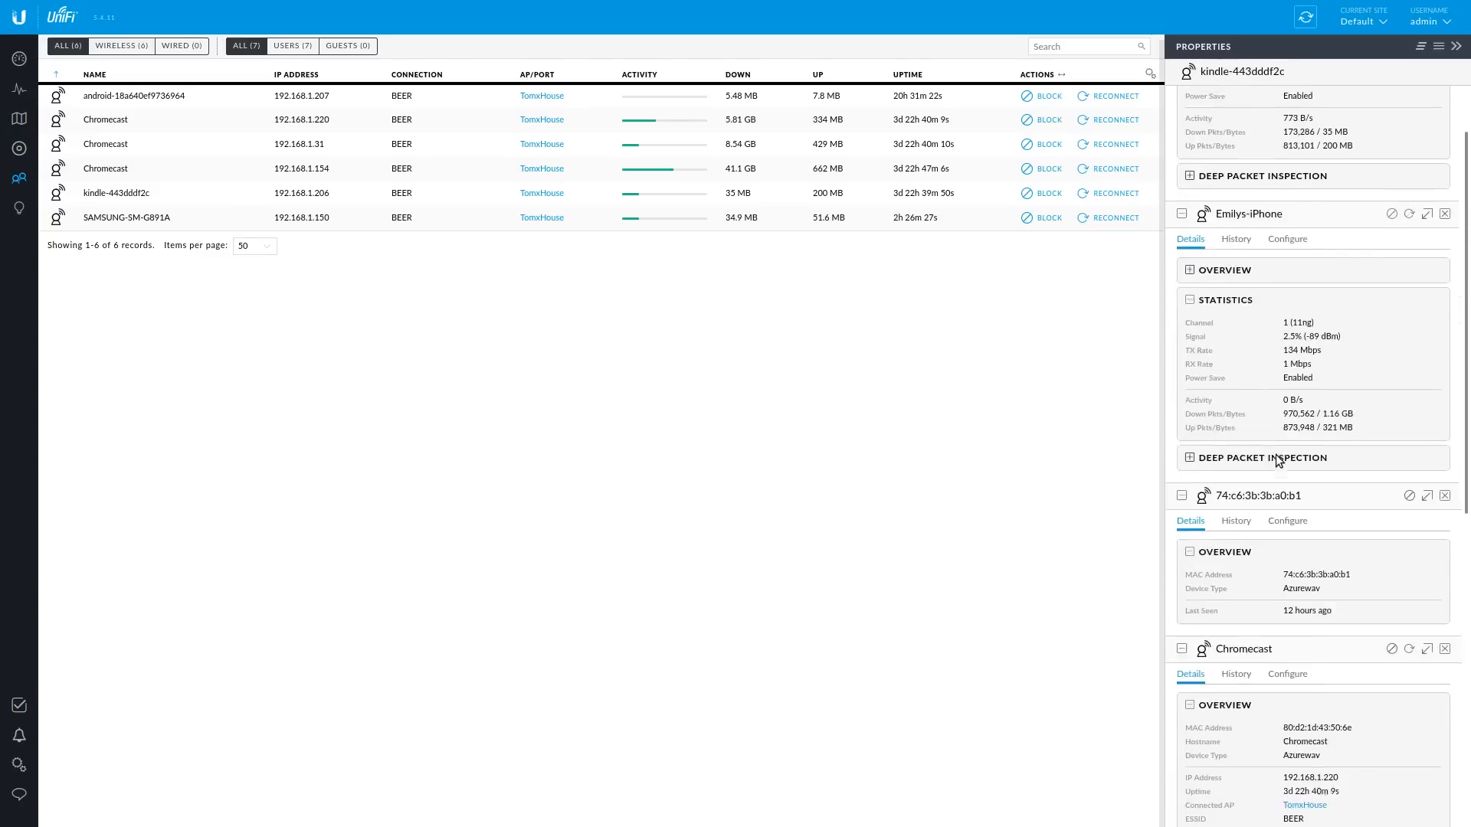
{"action": "left_click", "coordinate": [1270, 315]}
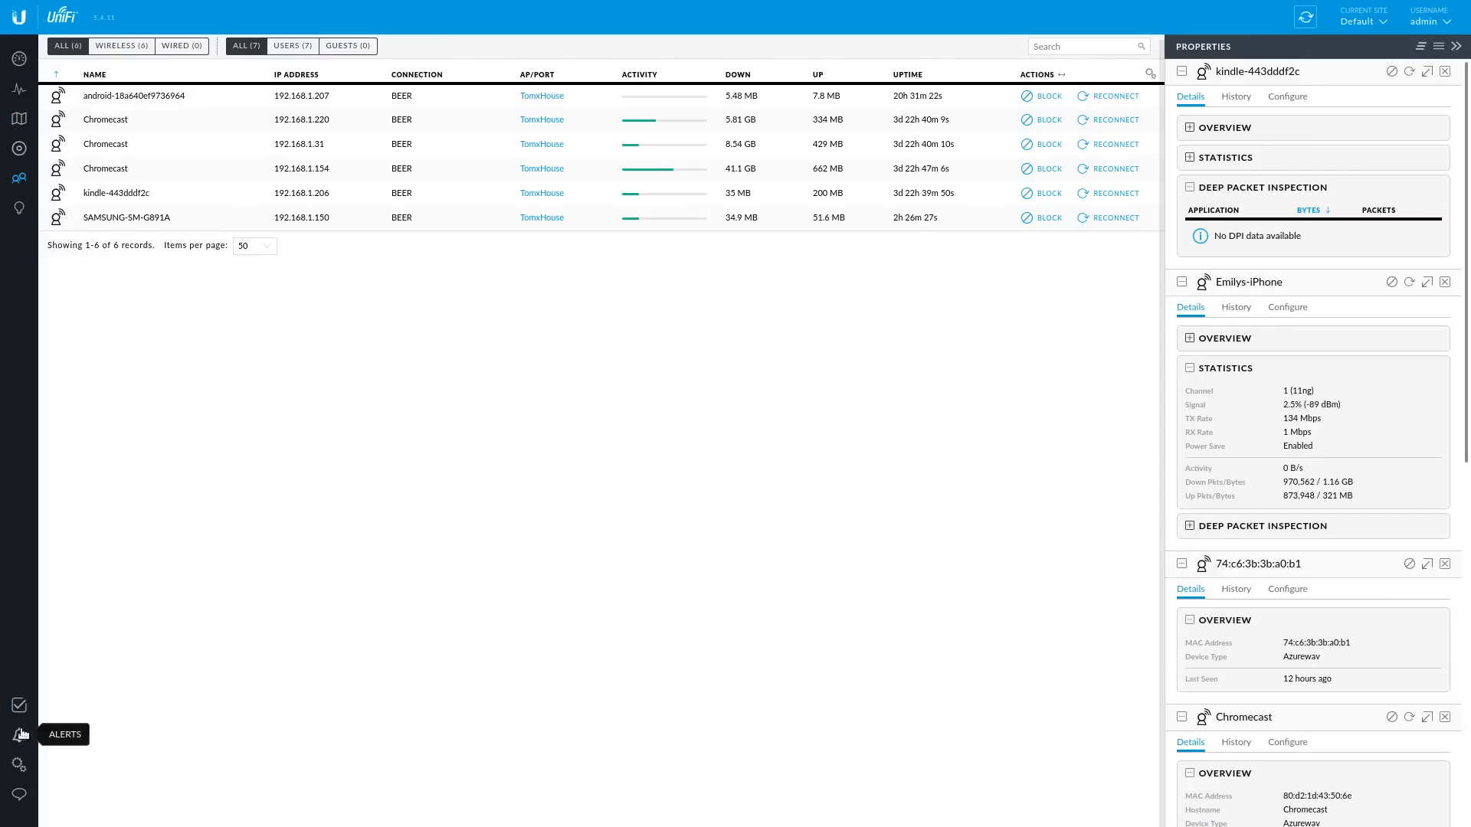
- Review the Past Connections and Neighboring Access Points insight reports, then go back to Known Clients
{"action": "left_click", "coordinate": [19, 207]}
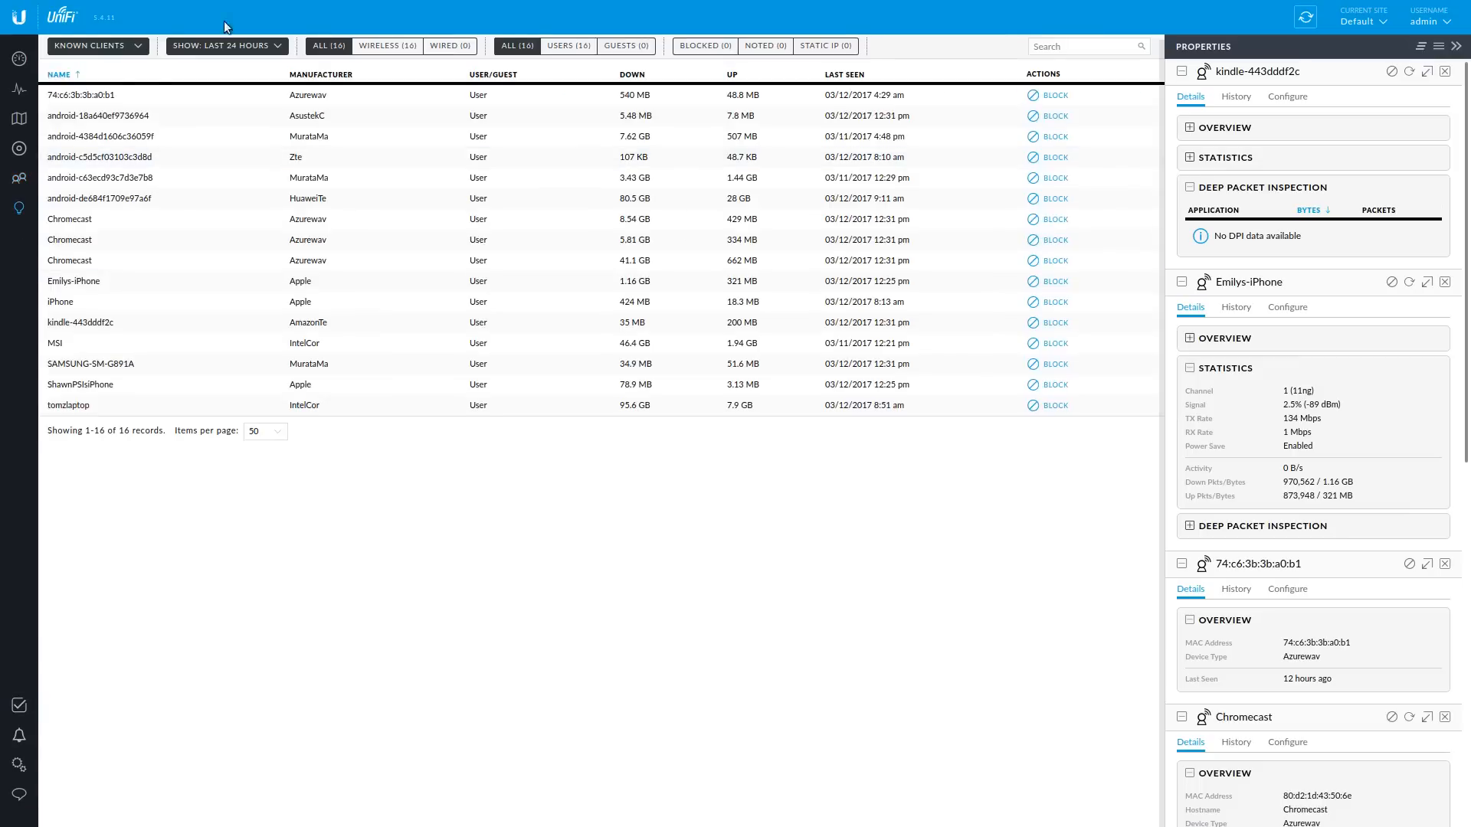
{"action": "left_click", "coordinate": [138, 49]}
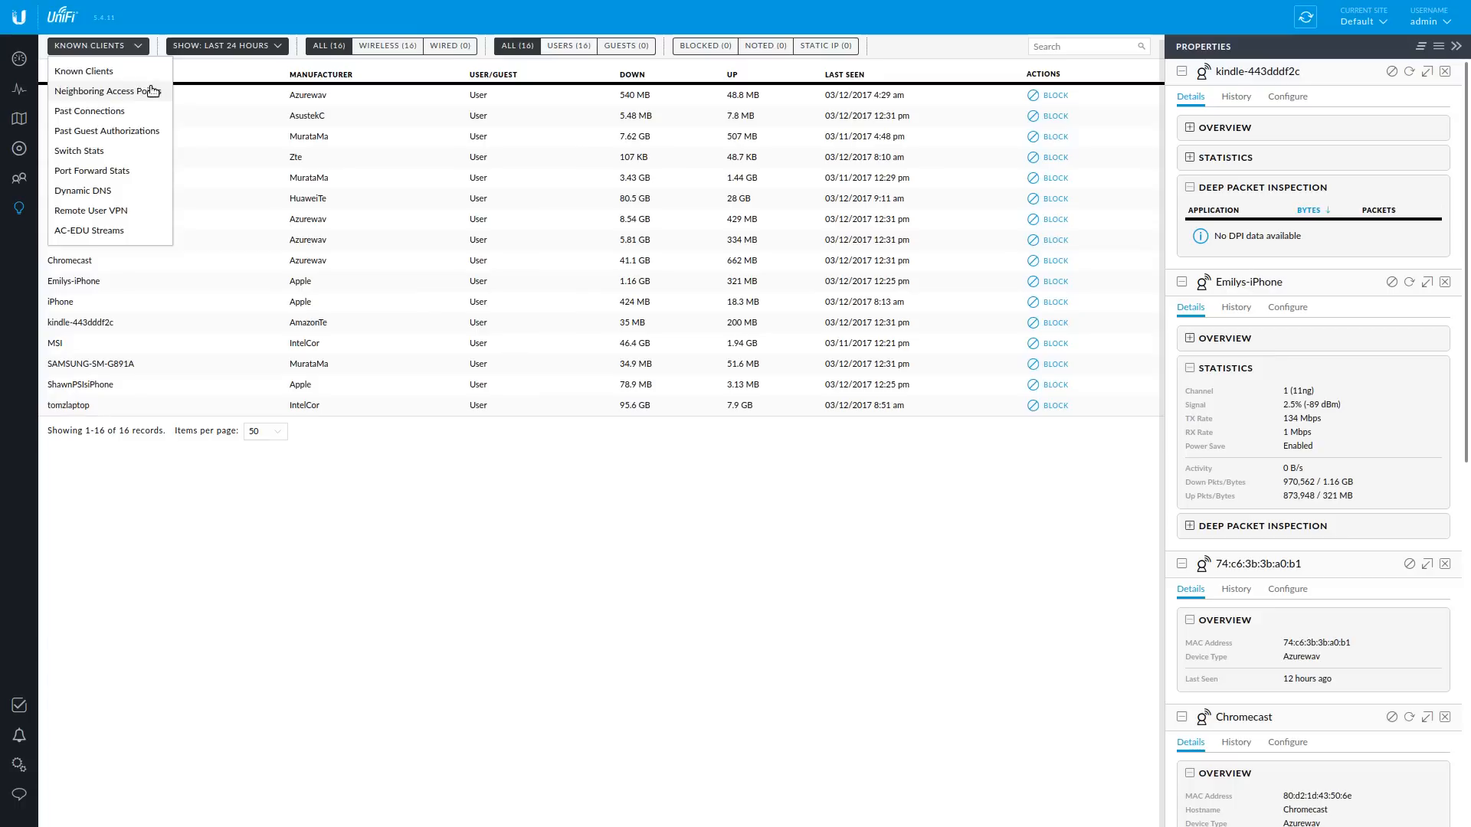
{"action": "left_click", "coordinate": [143, 111]}
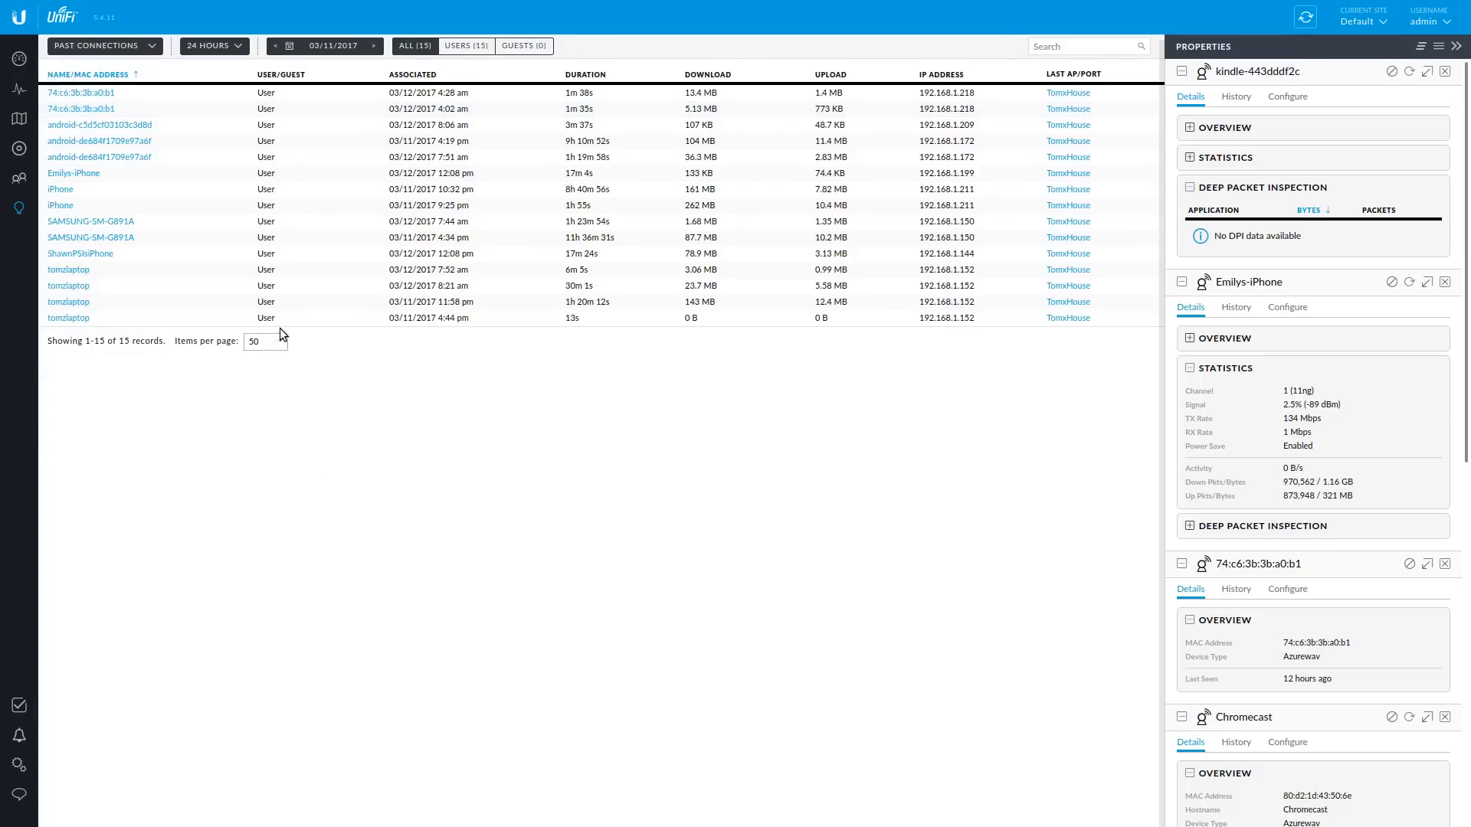
{"action": "left_click", "coordinate": [145, 49]}
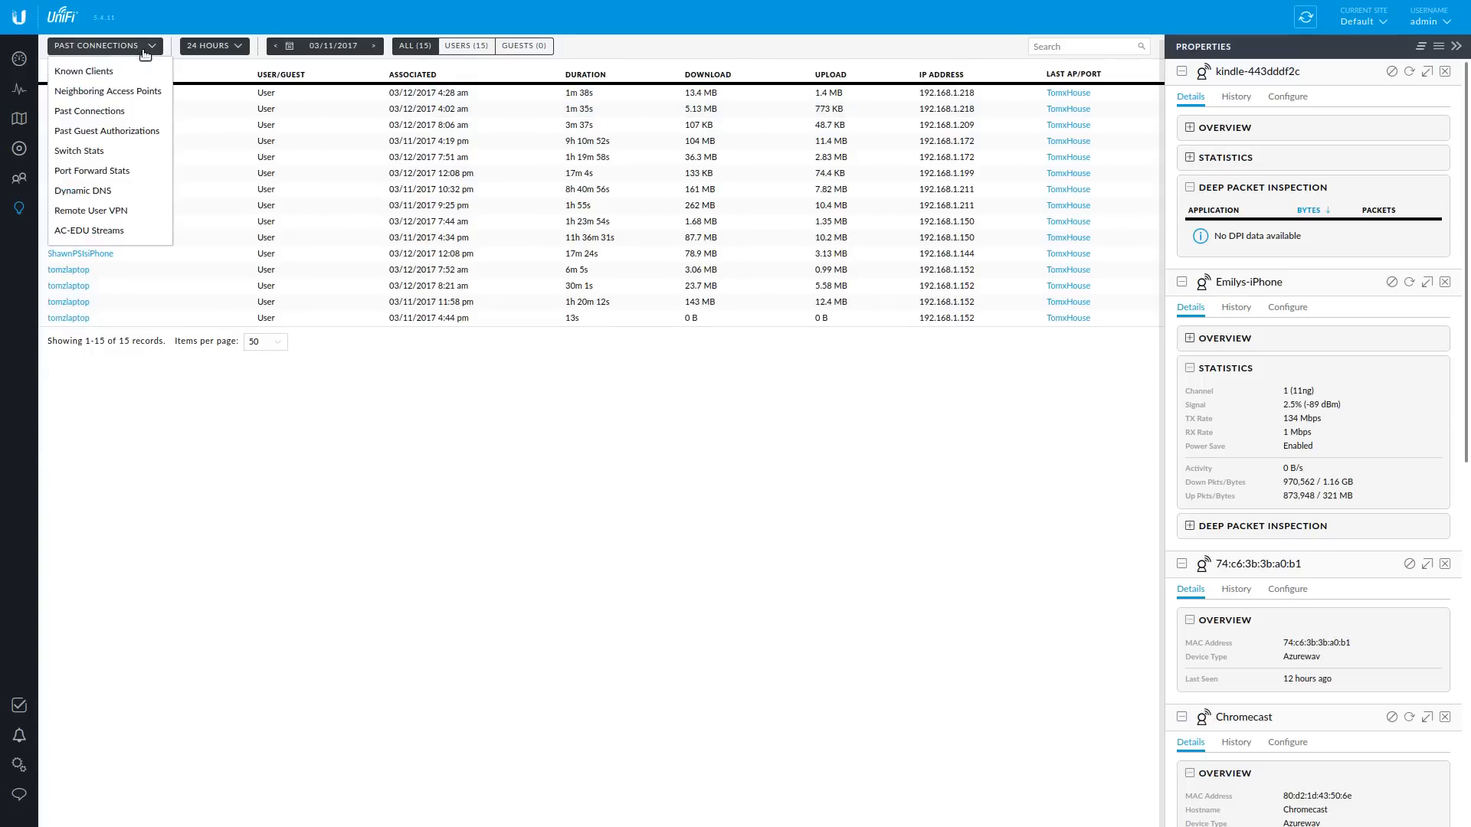
{"action": "left_click", "coordinate": [140, 91]}
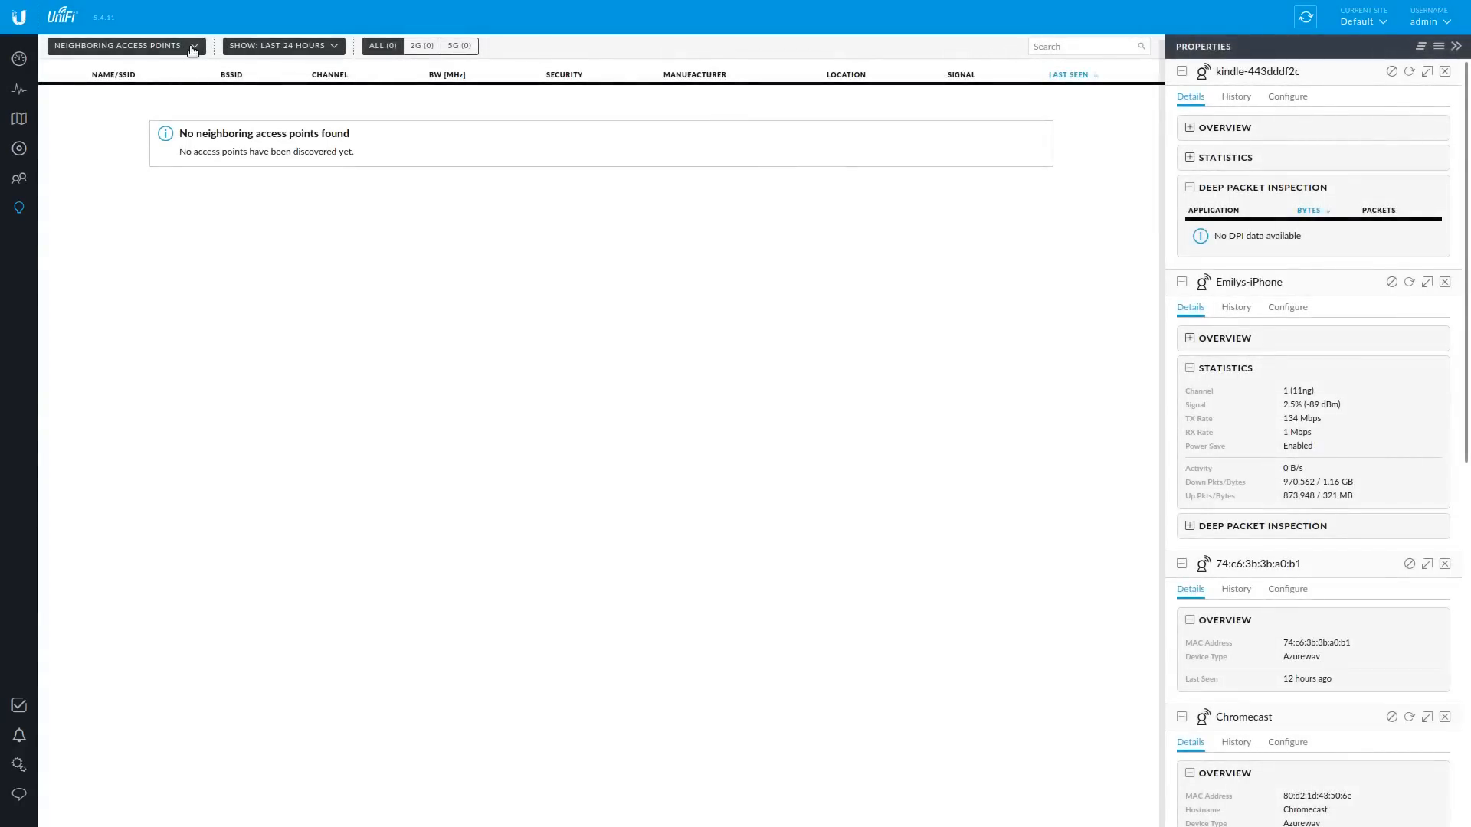
{"action": "left_click", "coordinate": [192, 51]}
{"action": "left_click", "coordinate": [169, 85]}
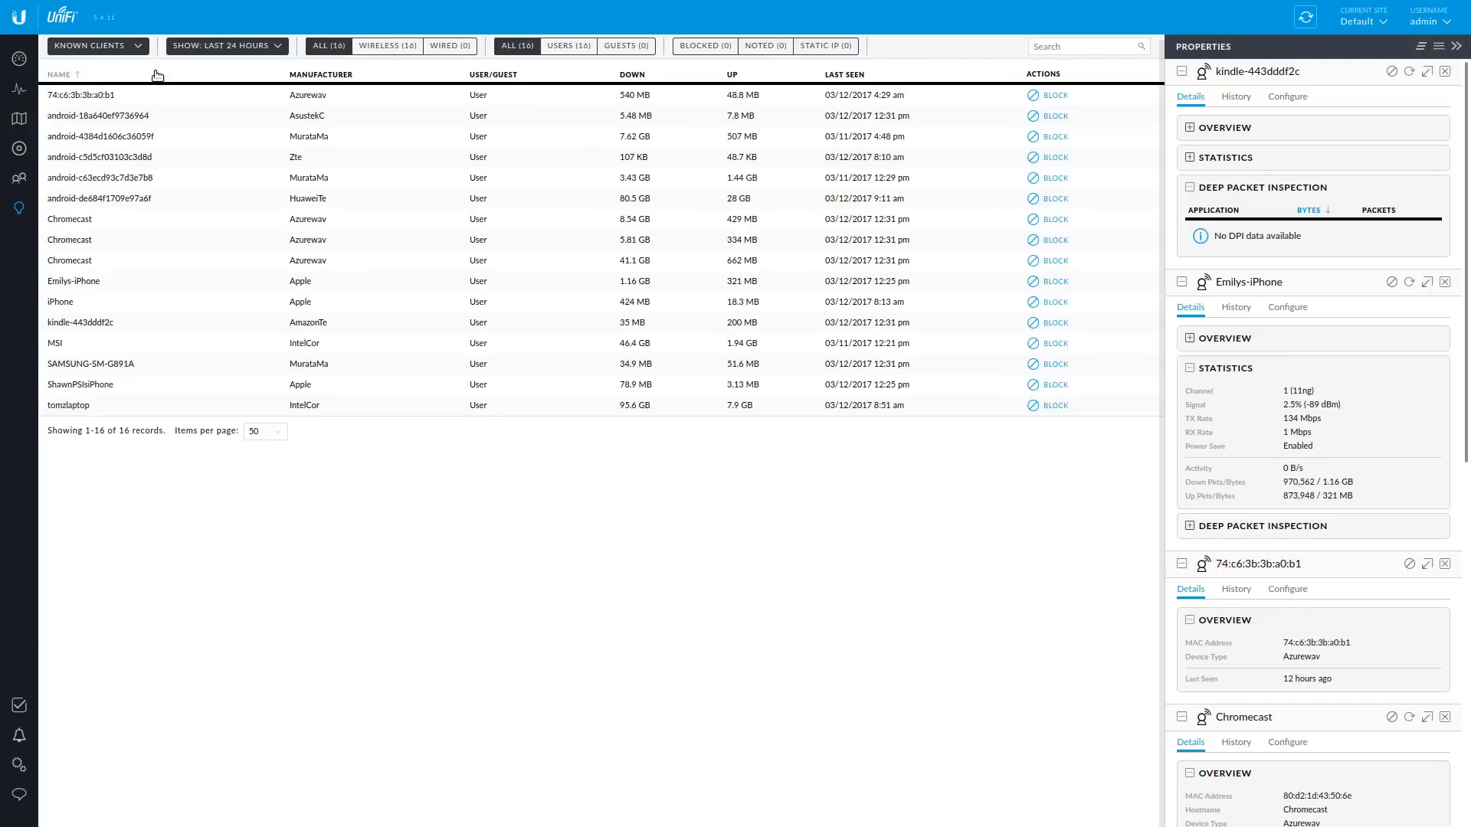
{"action": "left_click", "coordinate": [19, 59]}
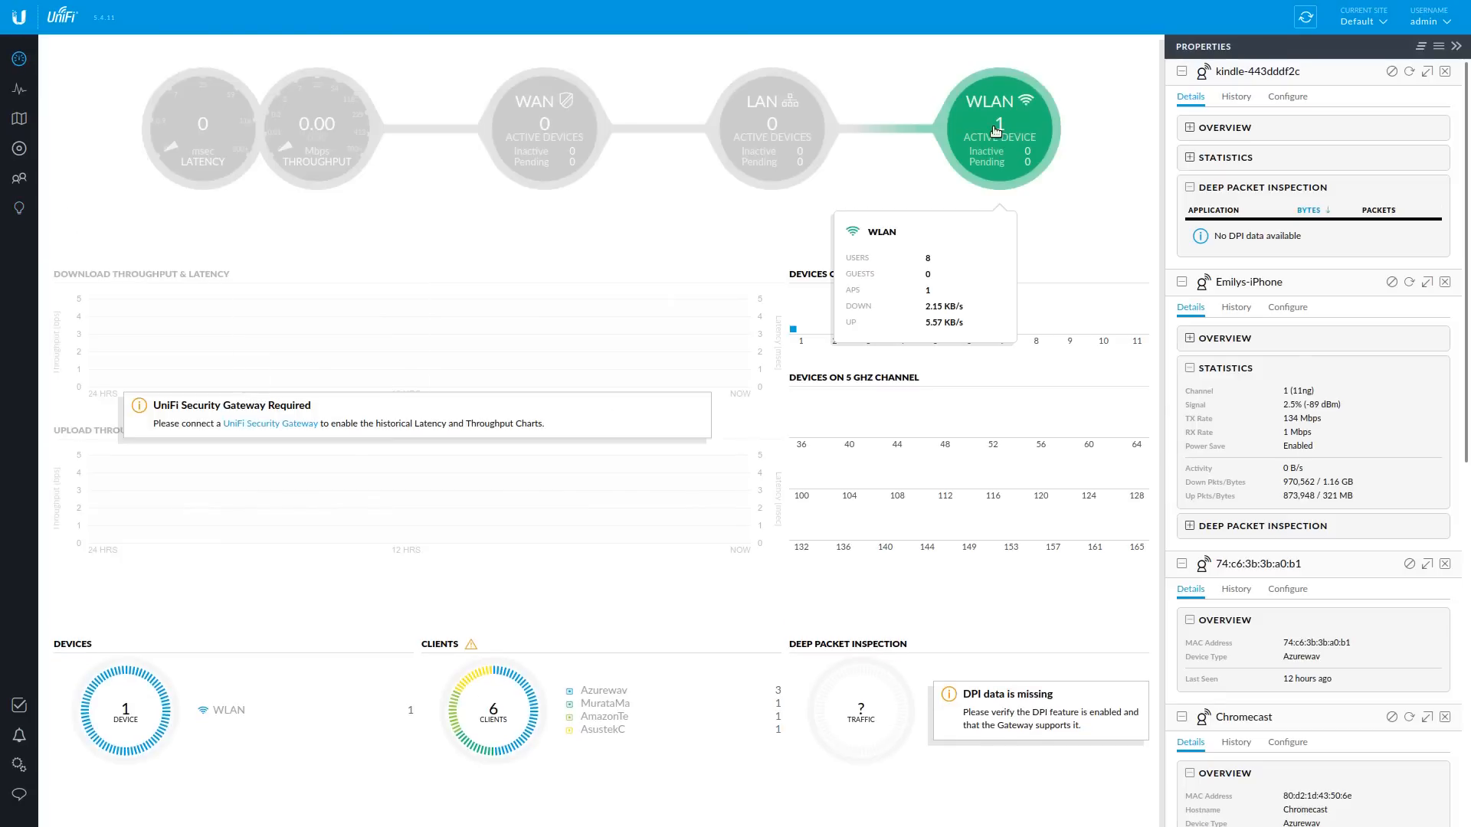
- Open the connected clients list from the dashboard's Clients donut chart
{"action": "mouse_move", "coordinate": [534, 728]}
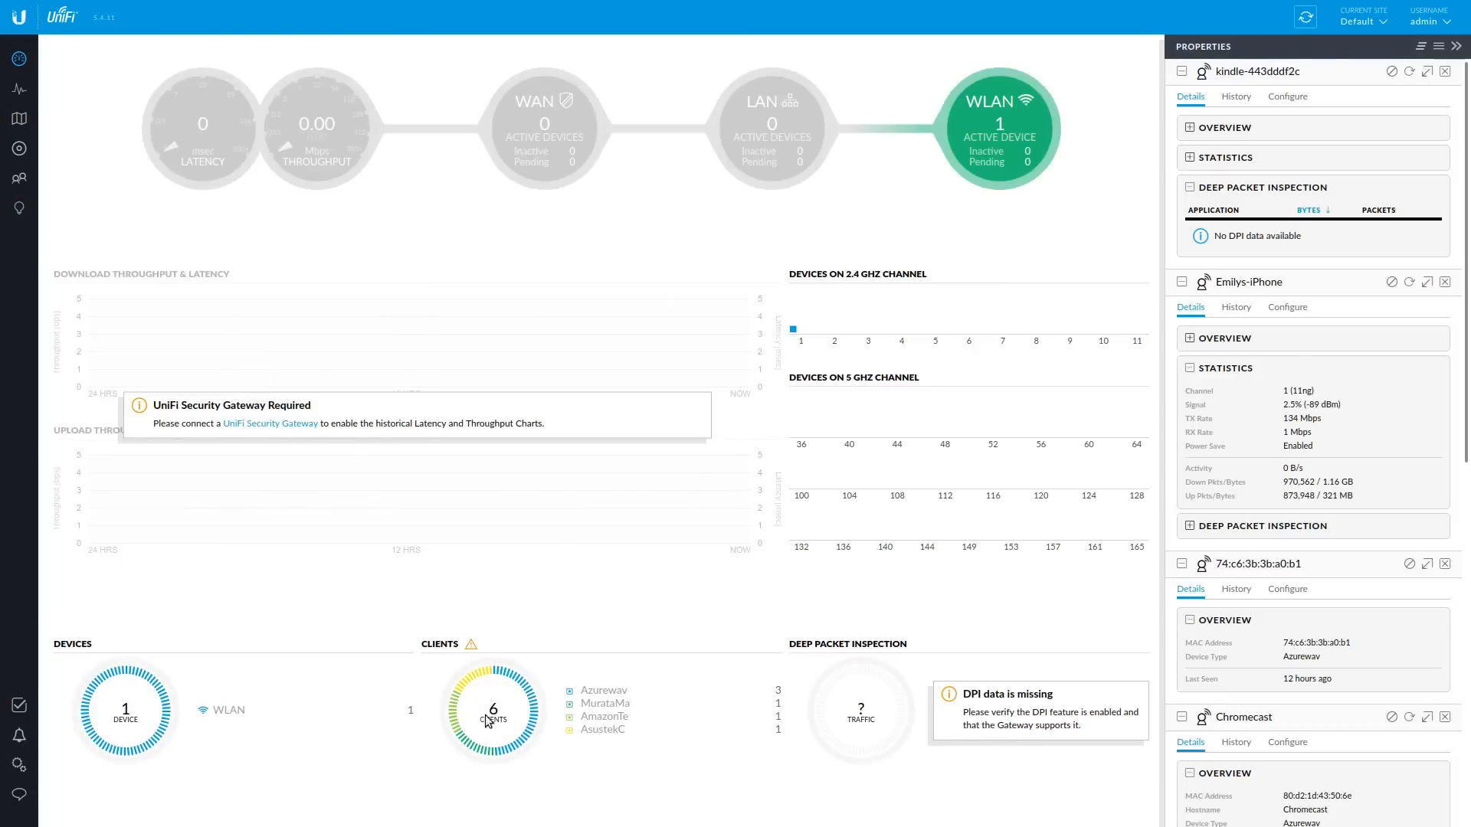
{"action": "left_click", "coordinate": [494, 717]}
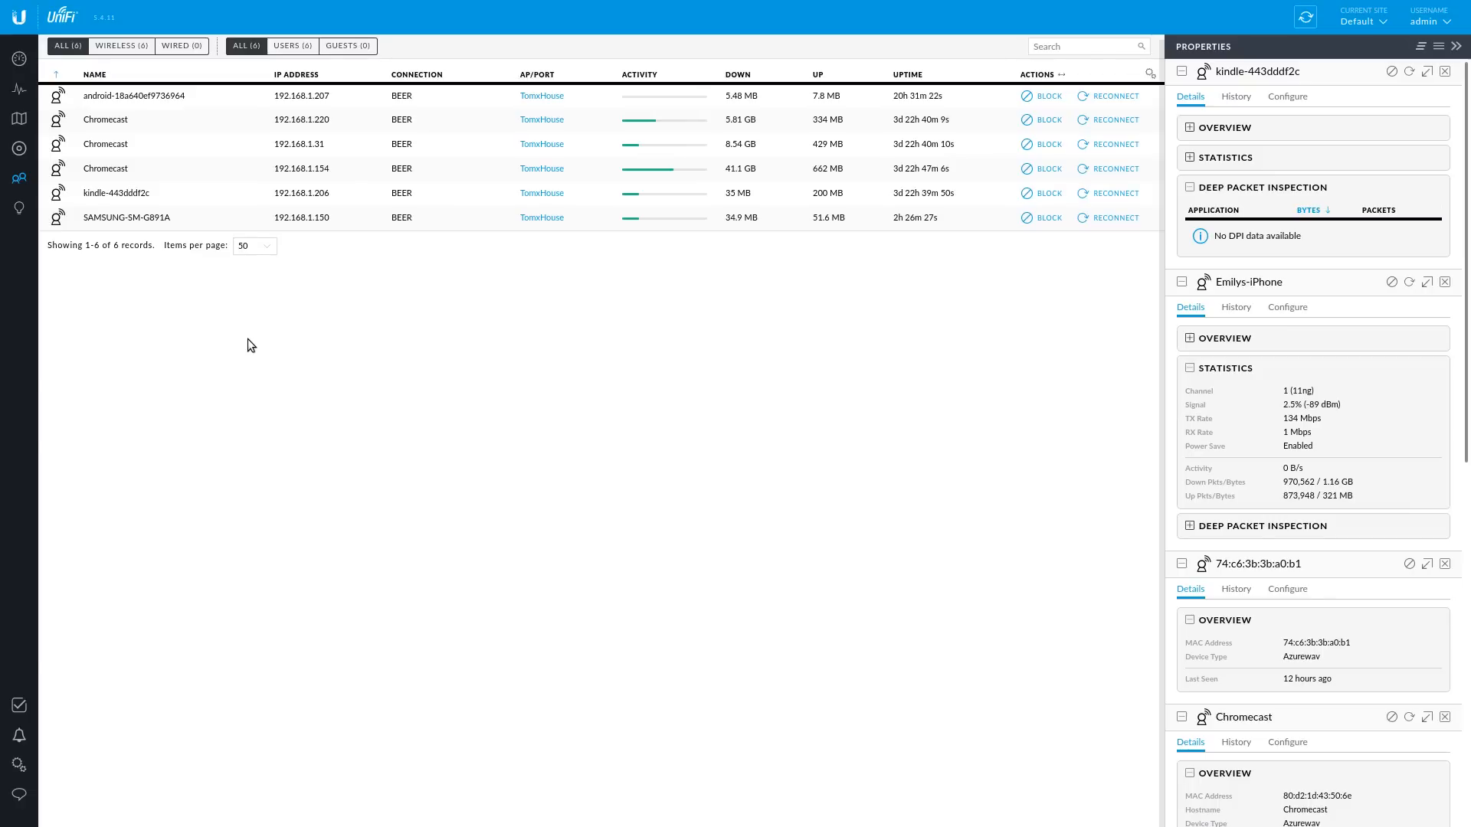
- Confirm the Alerts panel shows no alerts, close it, and go to the Devices page
{"action": "left_click", "coordinate": [21, 736]}
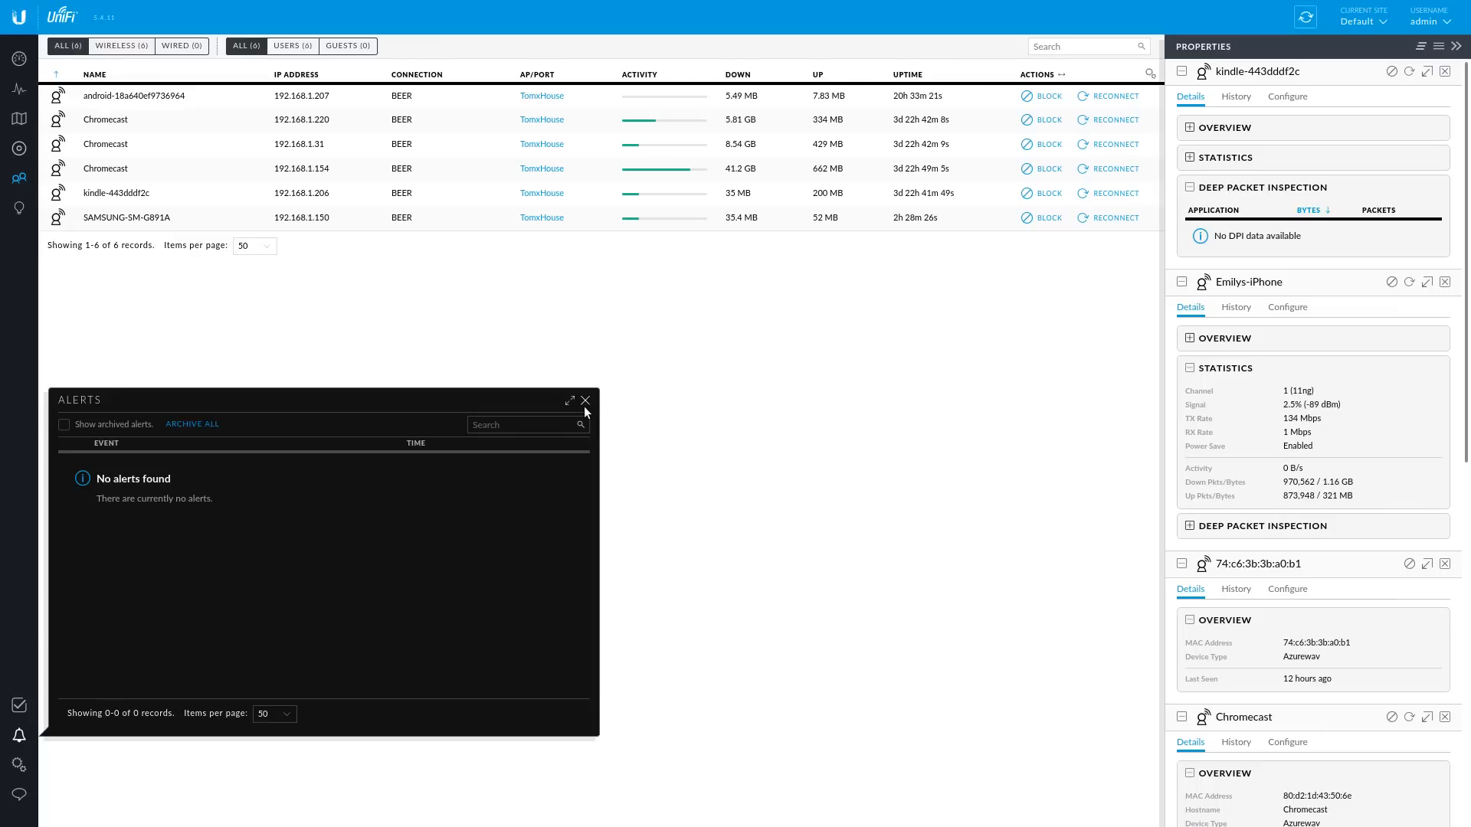
{"action": "left_click", "coordinate": [586, 402]}
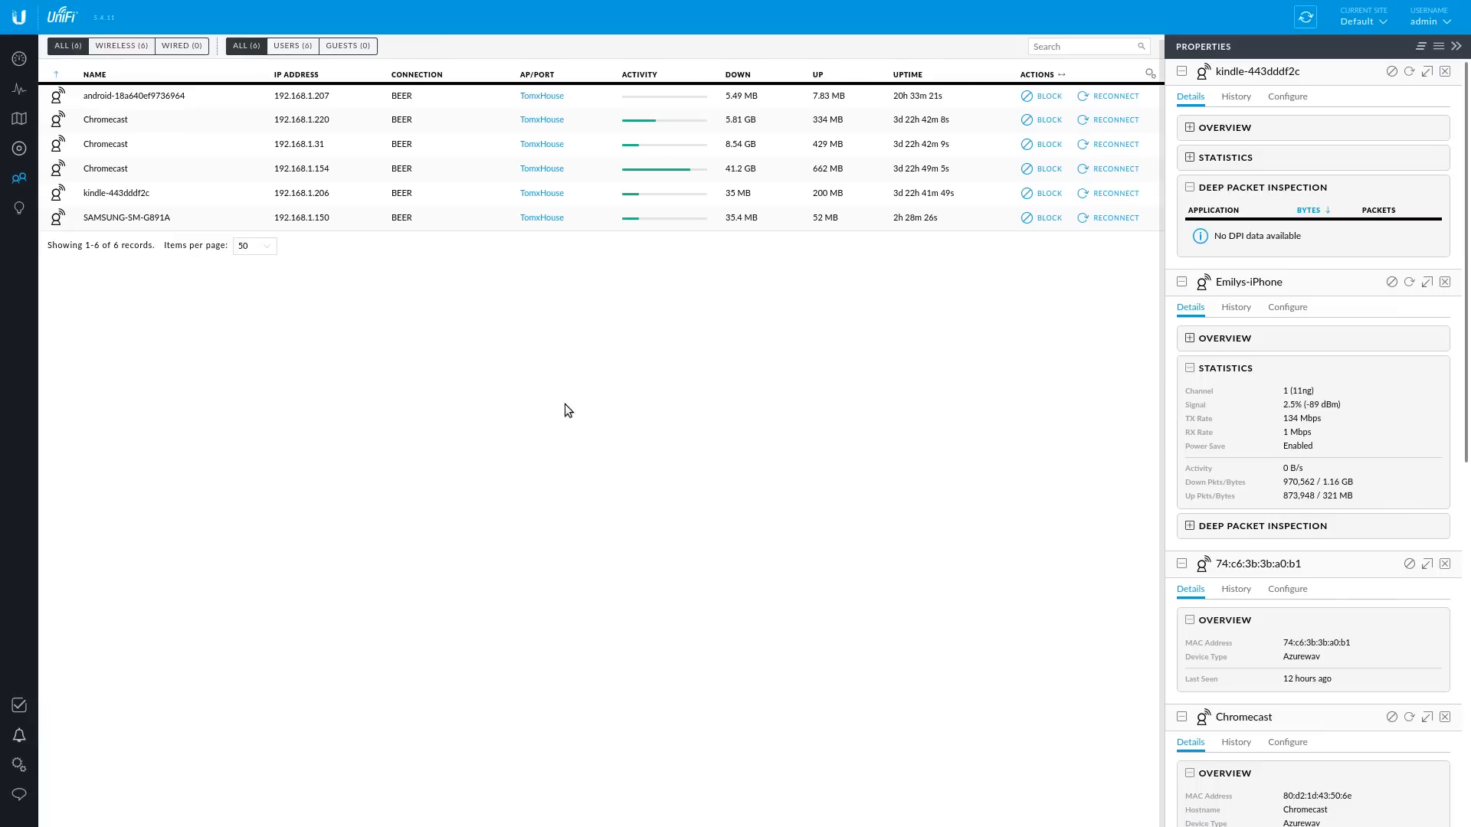
{"action": "left_click", "coordinate": [21, 157]}
- View the TomxHouse AP's details, pass through Dashboard and Insights, and open the Map page
{"action": "left_click", "coordinate": [696, 103]}
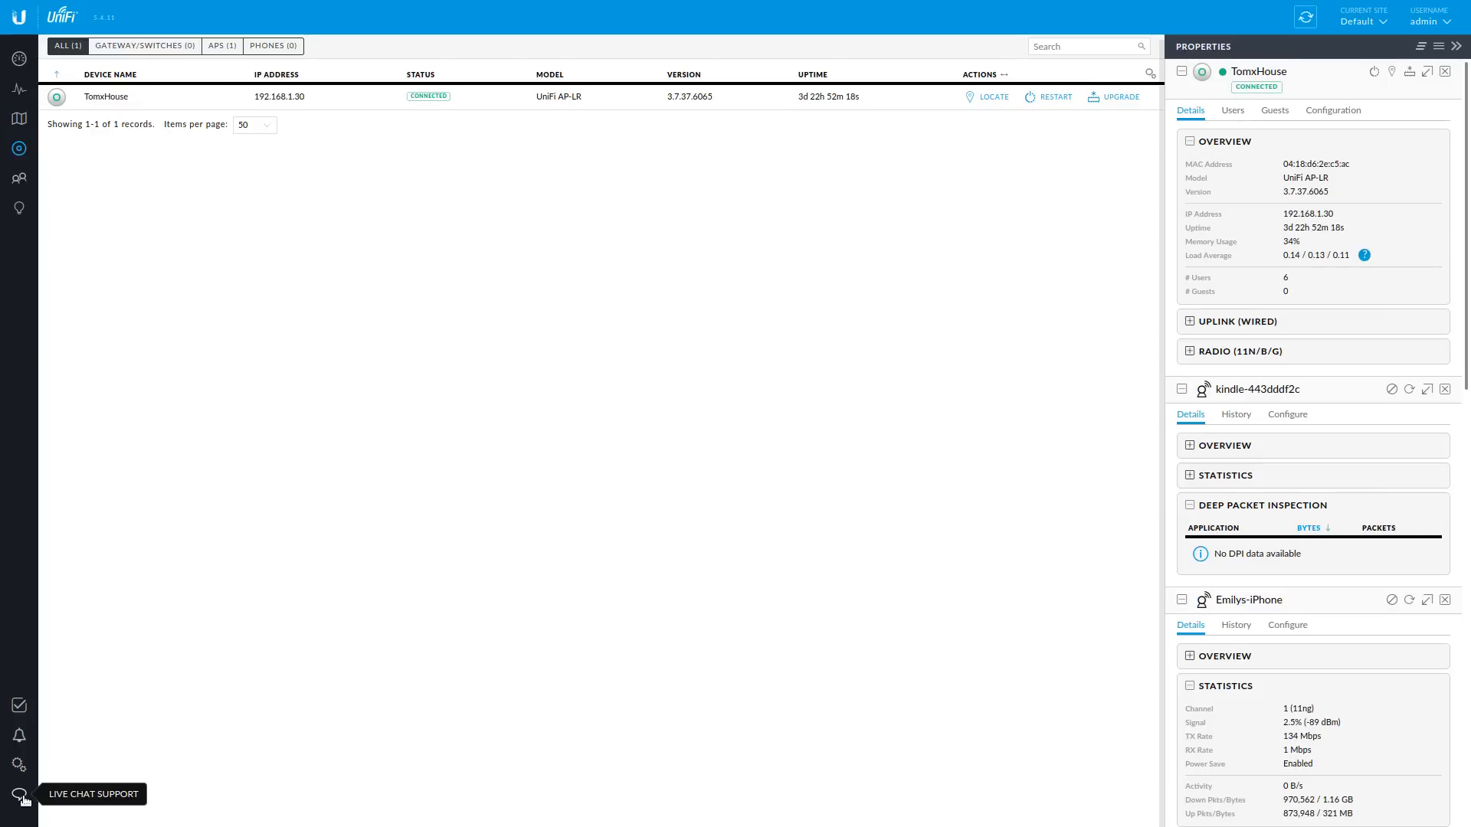
{"action": "left_click", "coordinate": [19, 59]}
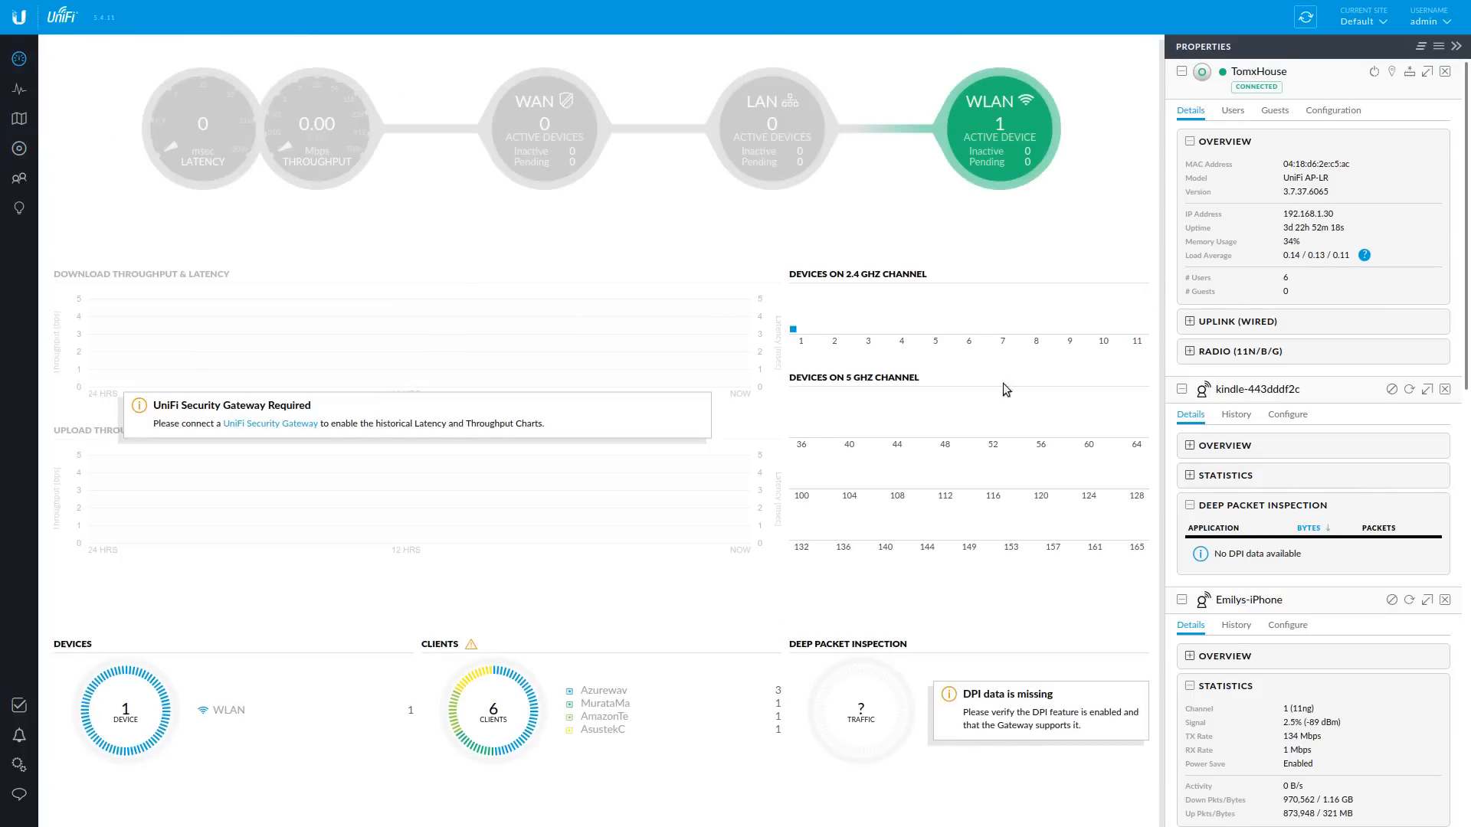
{"action": "mouse_move", "coordinate": [1021, 157]}
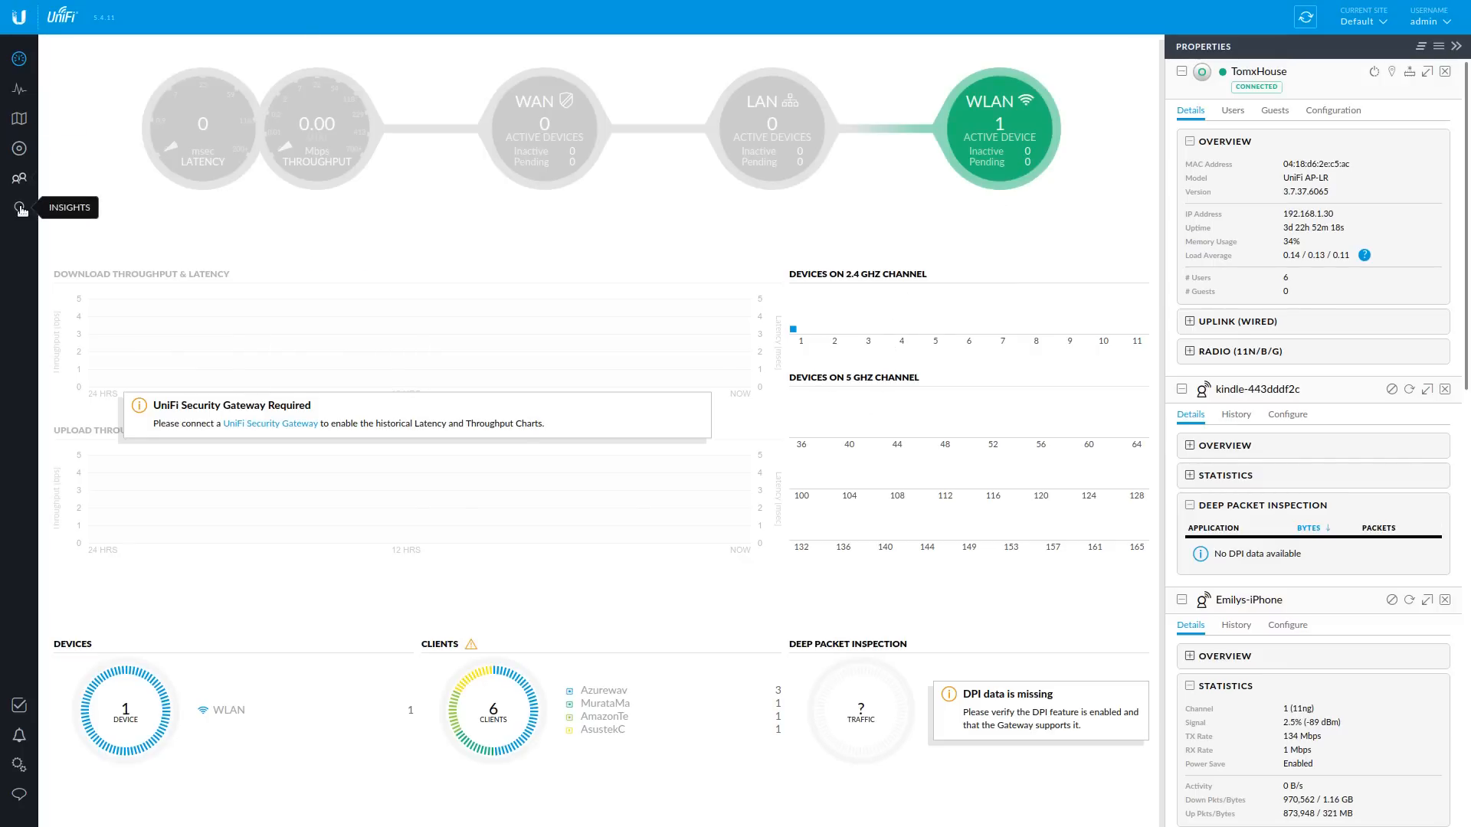
{"action": "left_click", "coordinate": [19, 208]}
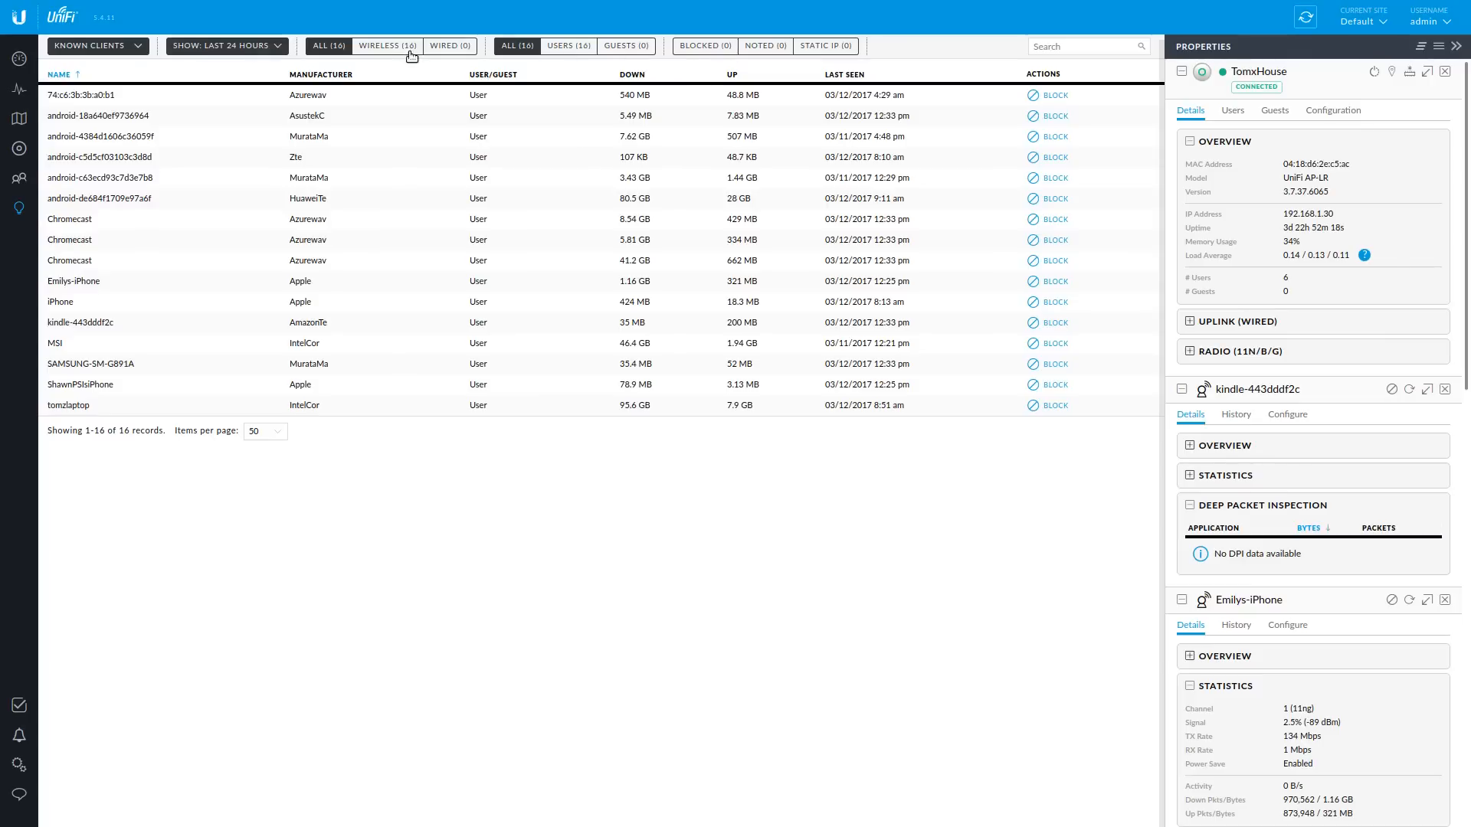
{"action": "left_click", "coordinate": [22, 122]}
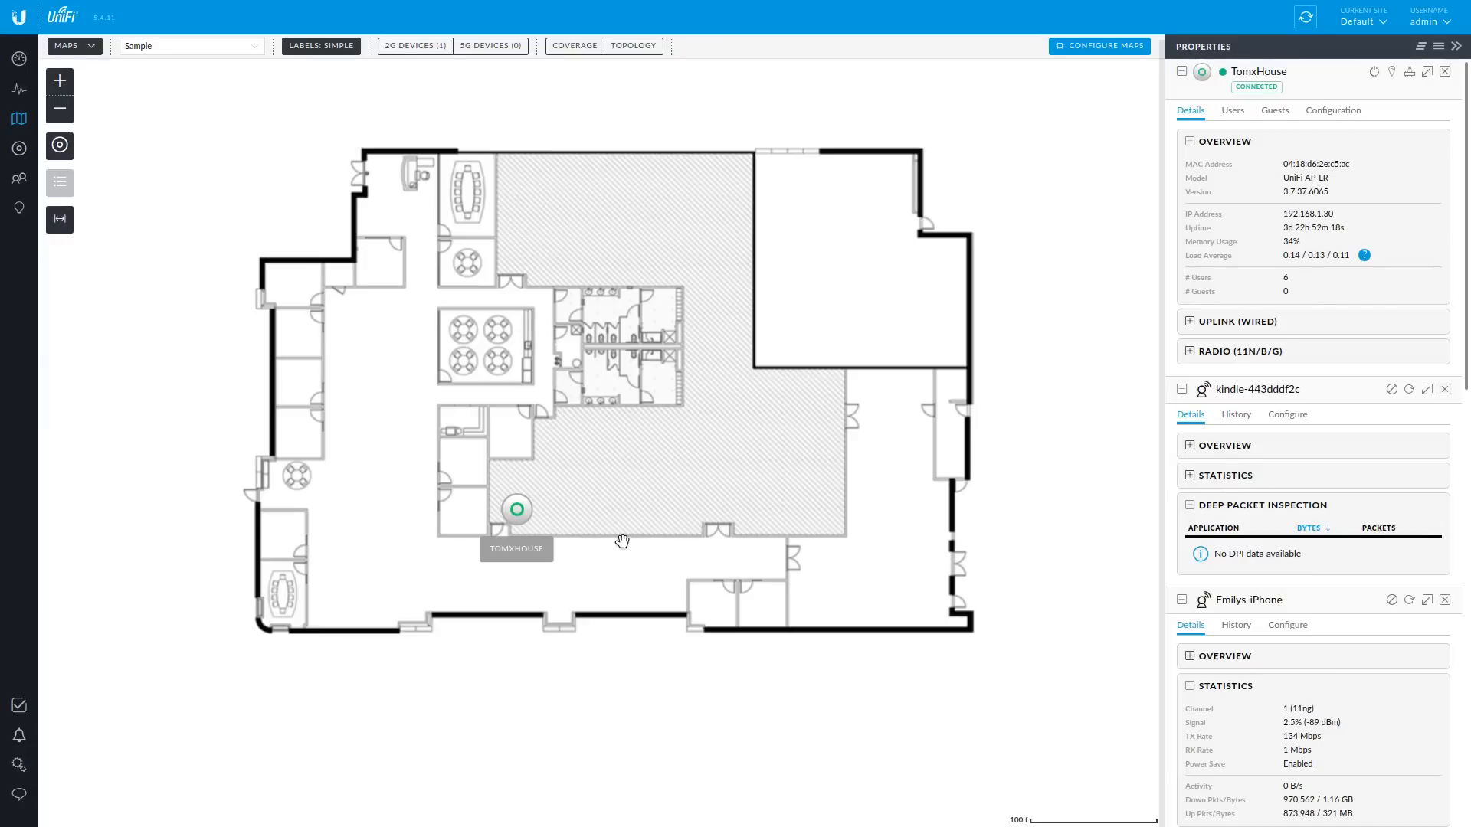
- Set the floor plan scale to 10 m using a reference line across the small lower-left room
{"action": "left_click", "coordinate": [59, 221]}
{"action": "left_click", "coordinate": [139, 344]}
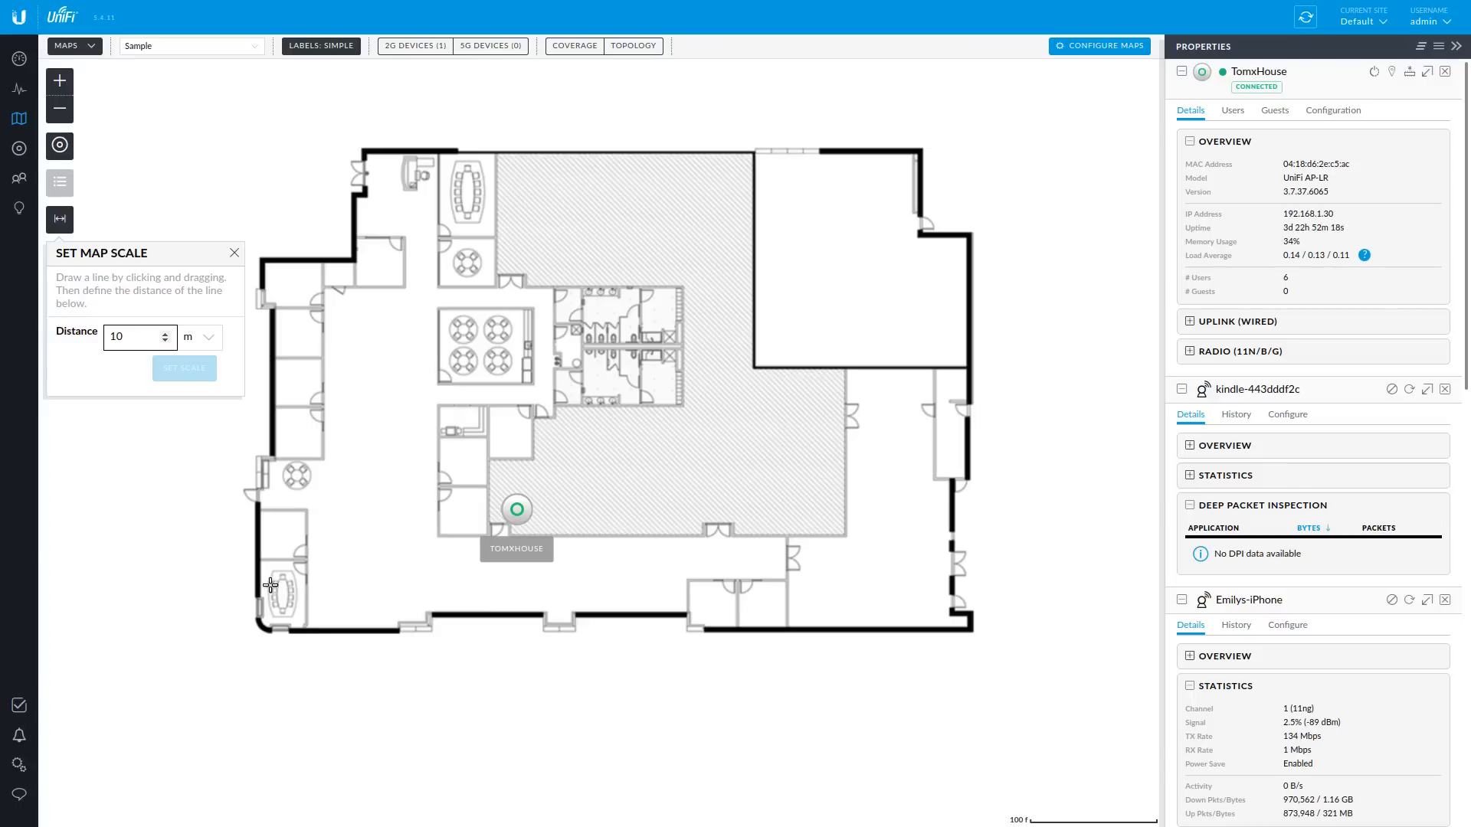
{"action": "left_click_drag", "start_coordinate": [260, 587], "coordinate": [317, 588]}
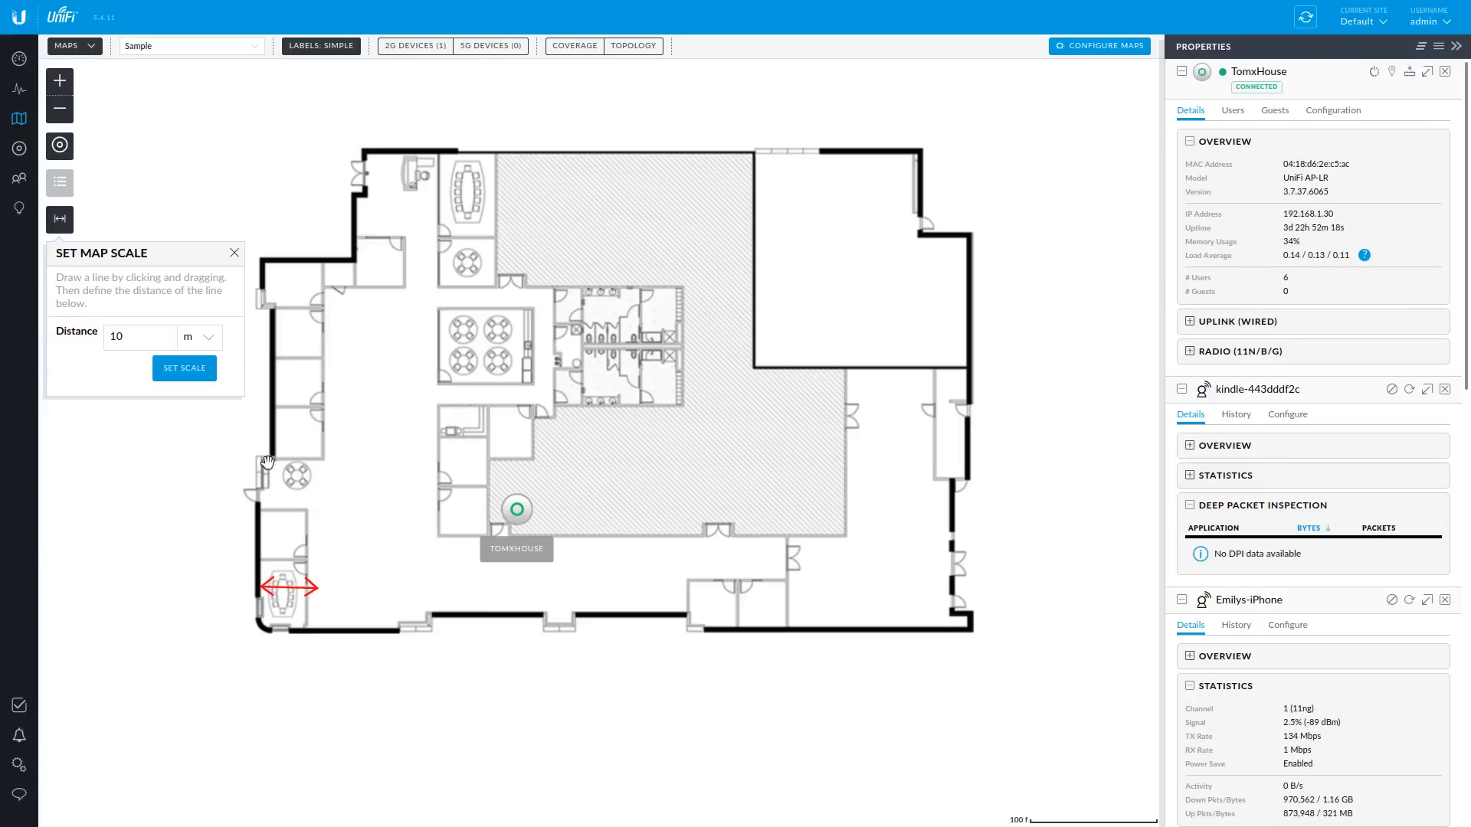
{"action": "left_click", "coordinate": [184, 368]}
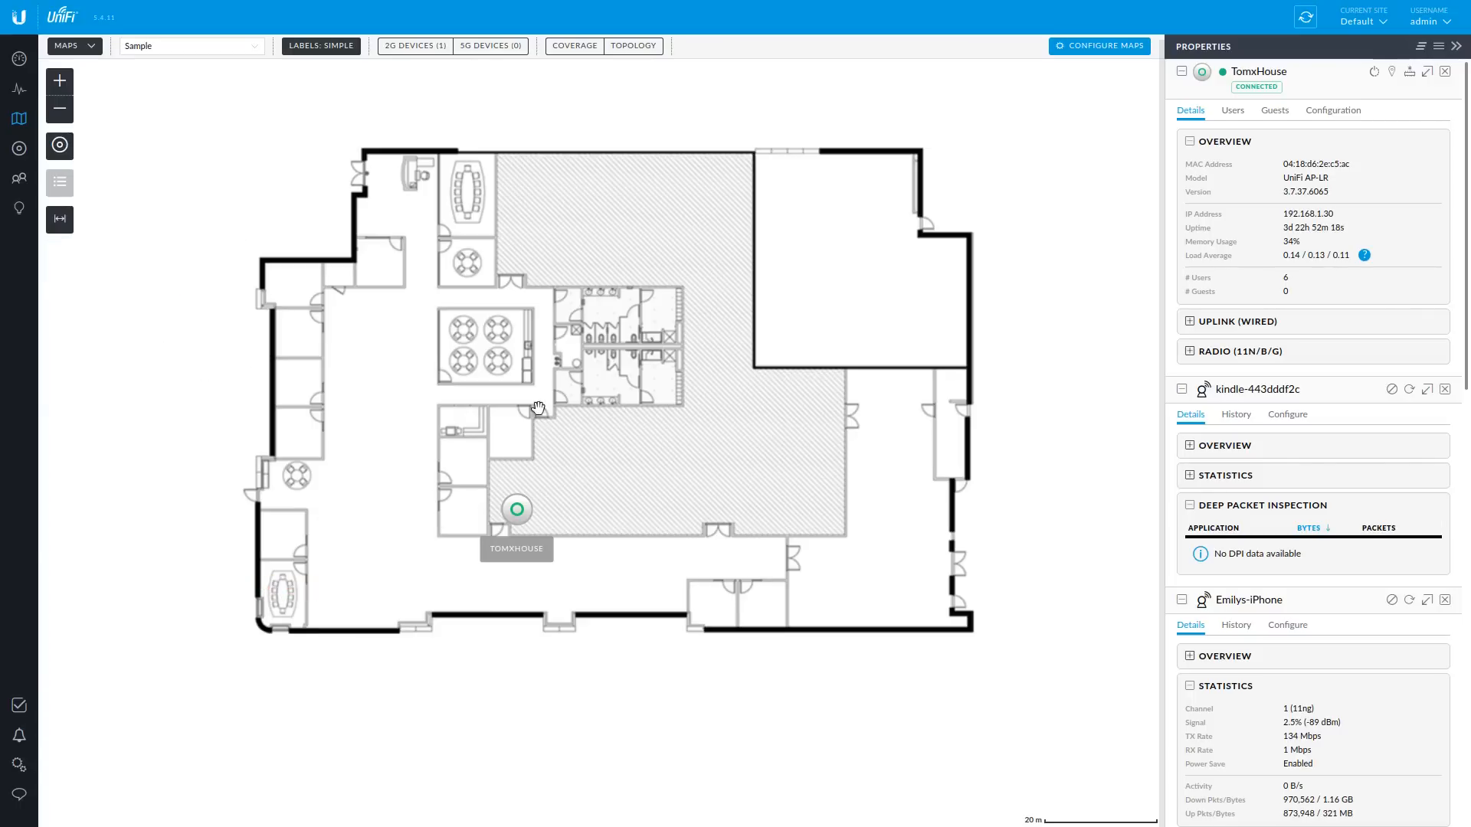
- With the coverage heatmap shown, drag the TomxHouse AP into the upper-right room, then hide coverage
{"action": "left_click", "coordinate": [571, 52]}
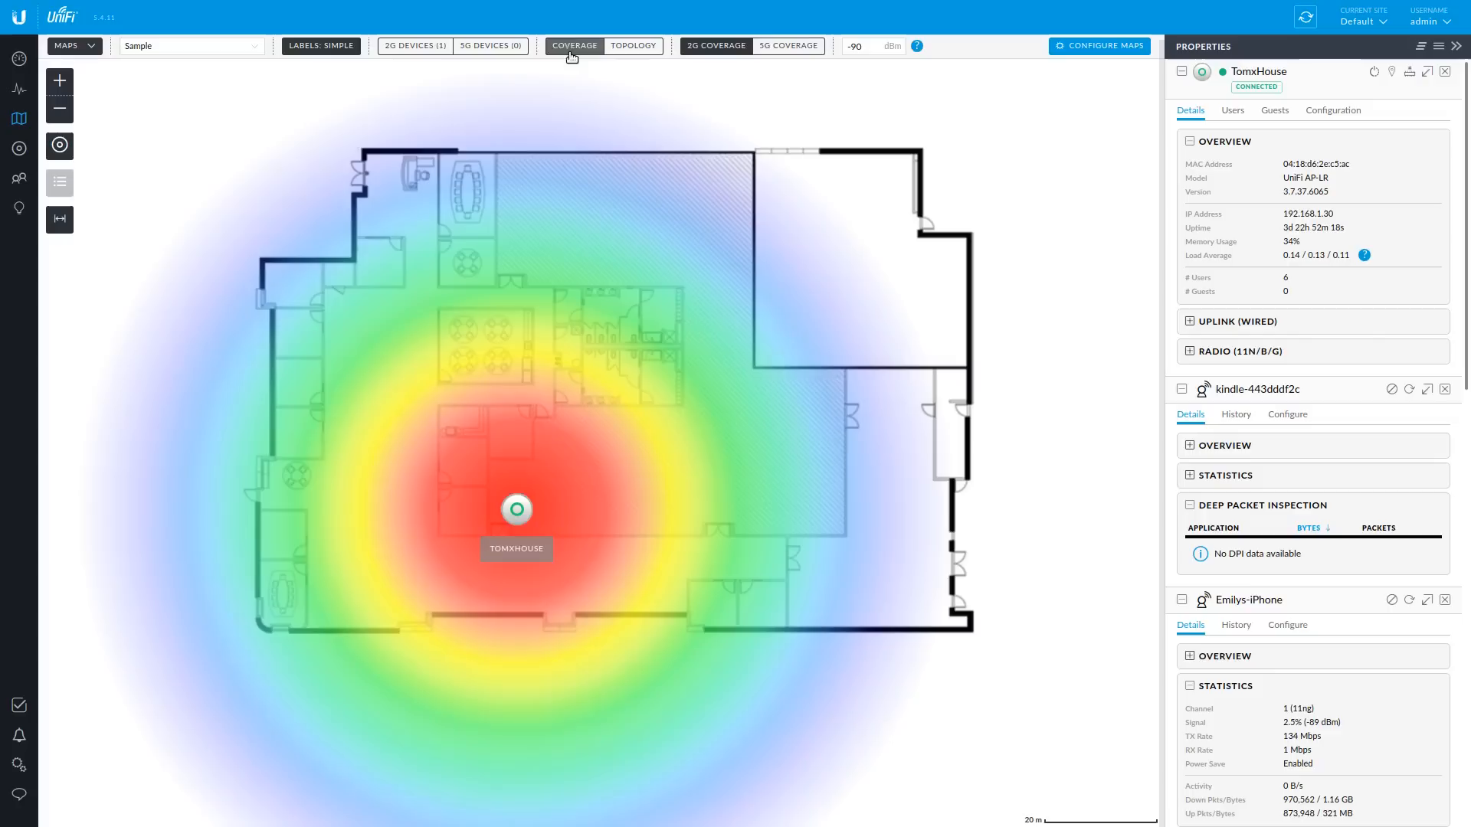
{"action": "left_click_drag", "start_coordinate": [516, 509], "coordinate": [870, 305]}
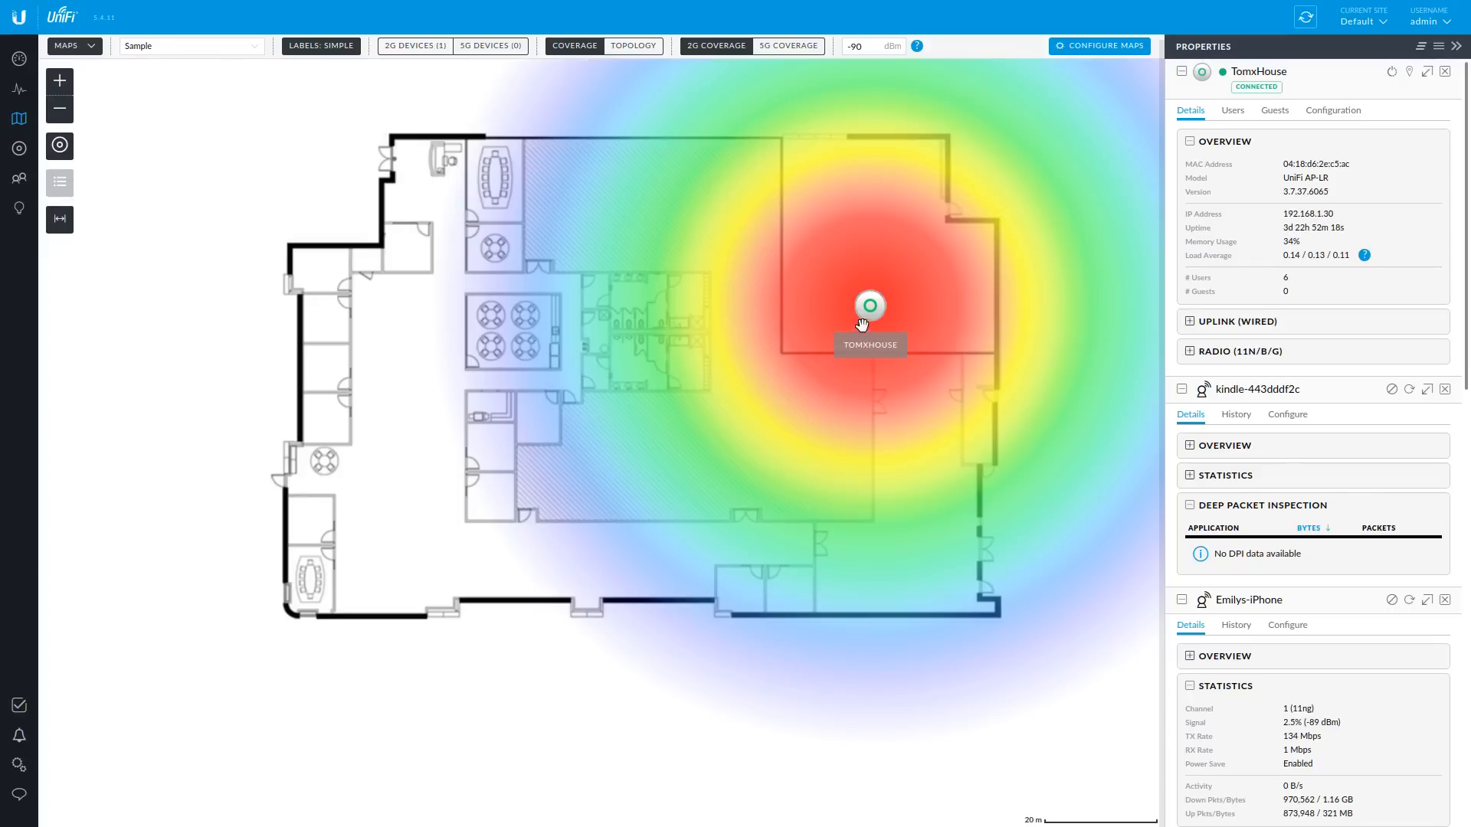
{"action": "mouse_move", "coordinate": [870, 305]}
{"action": "left_mouse_down"}
{"action": "mouse_move", "coordinate": [893, 278]}
{"action": "mouse_move", "coordinate": [720, 437]}
{"action": "mouse_move", "coordinate": [820, 312]}
{"action": "mouse_move", "coordinate": [869, 279]}
{"action": "mouse_move", "coordinate": [873, 291]}
{"action": "left_mouse_up"}
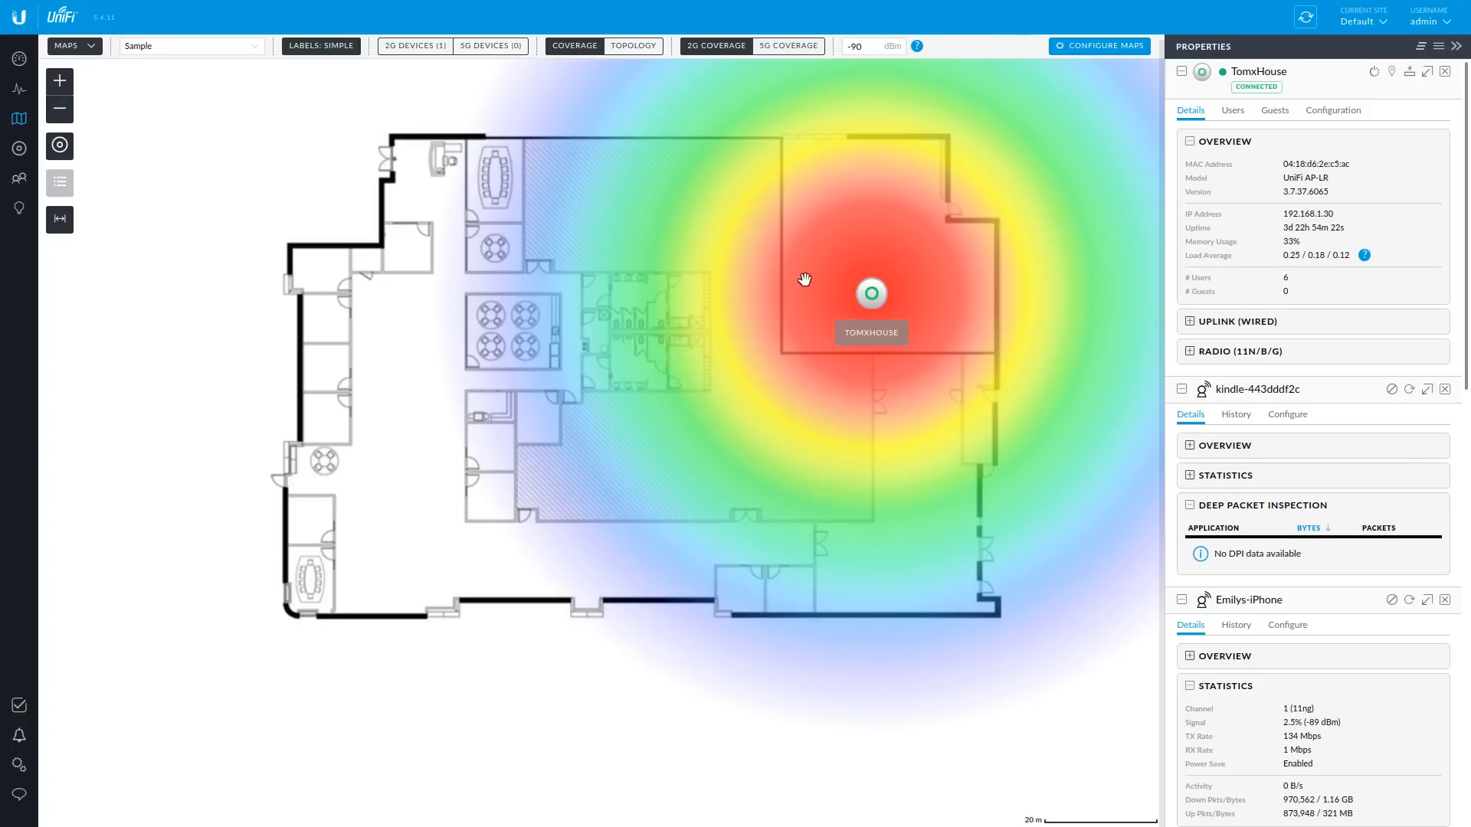
{"action": "left_click_drag", "start_coordinate": [871, 295], "coordinate": [841, 295]}
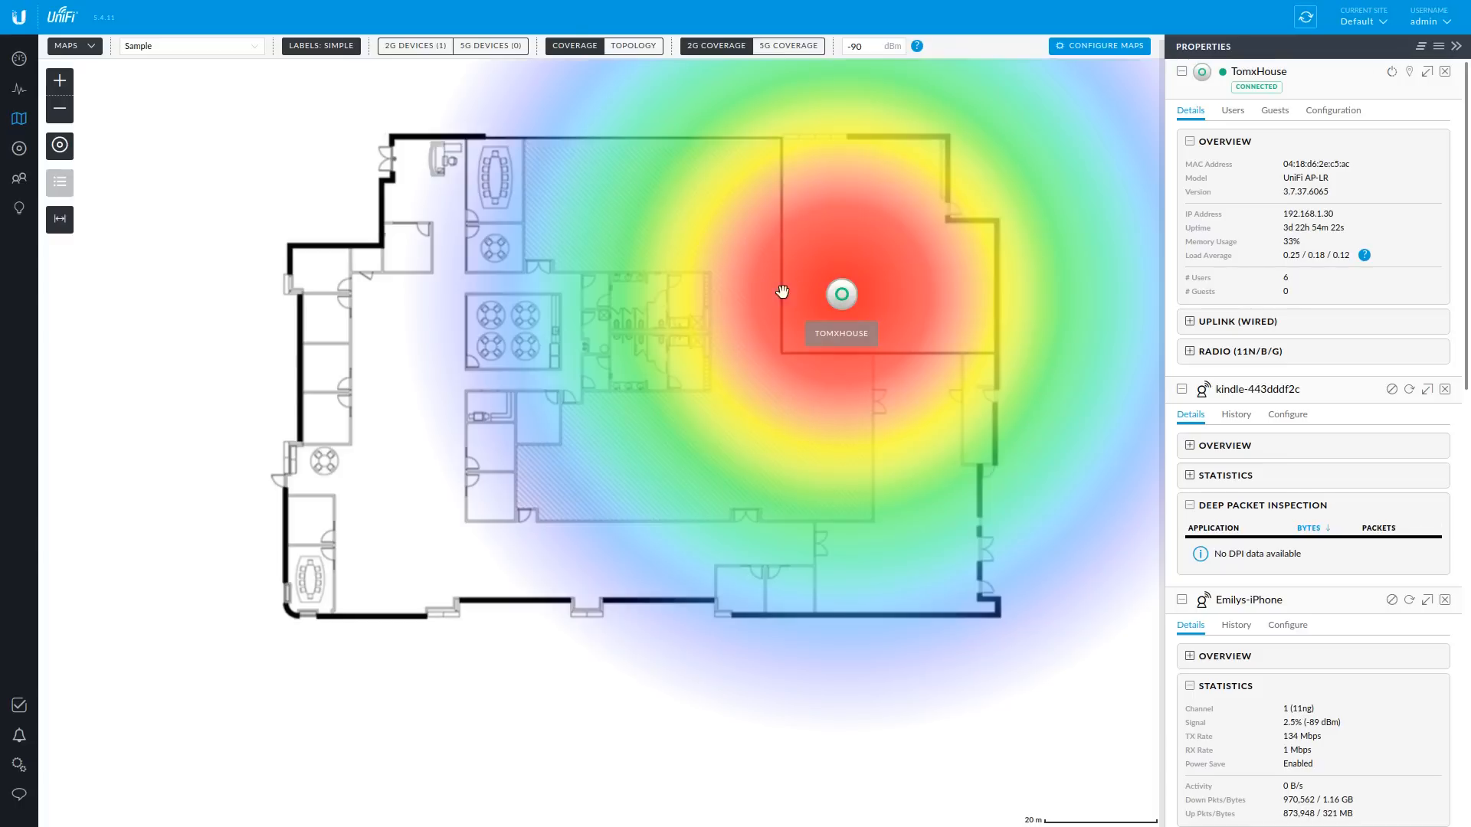
{"action": "left_click", "coordinate": [583, 47]}
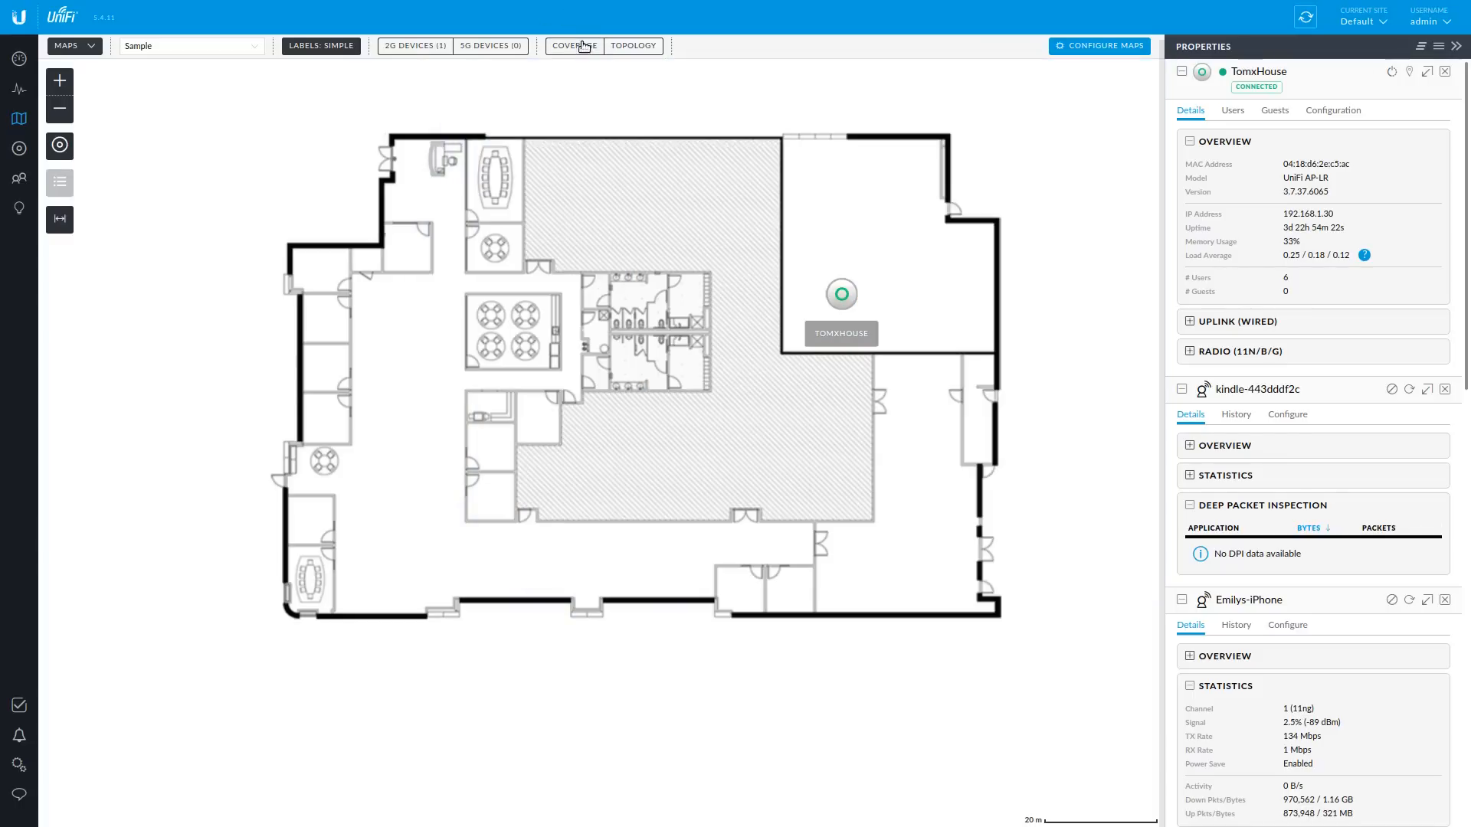
- Try the TomxHouse AP at the top, right wall and middle of the upper-right room
{"action": "left_click_drag", "start_coordinate": [833, 291], "coordinate": [806, 171]}
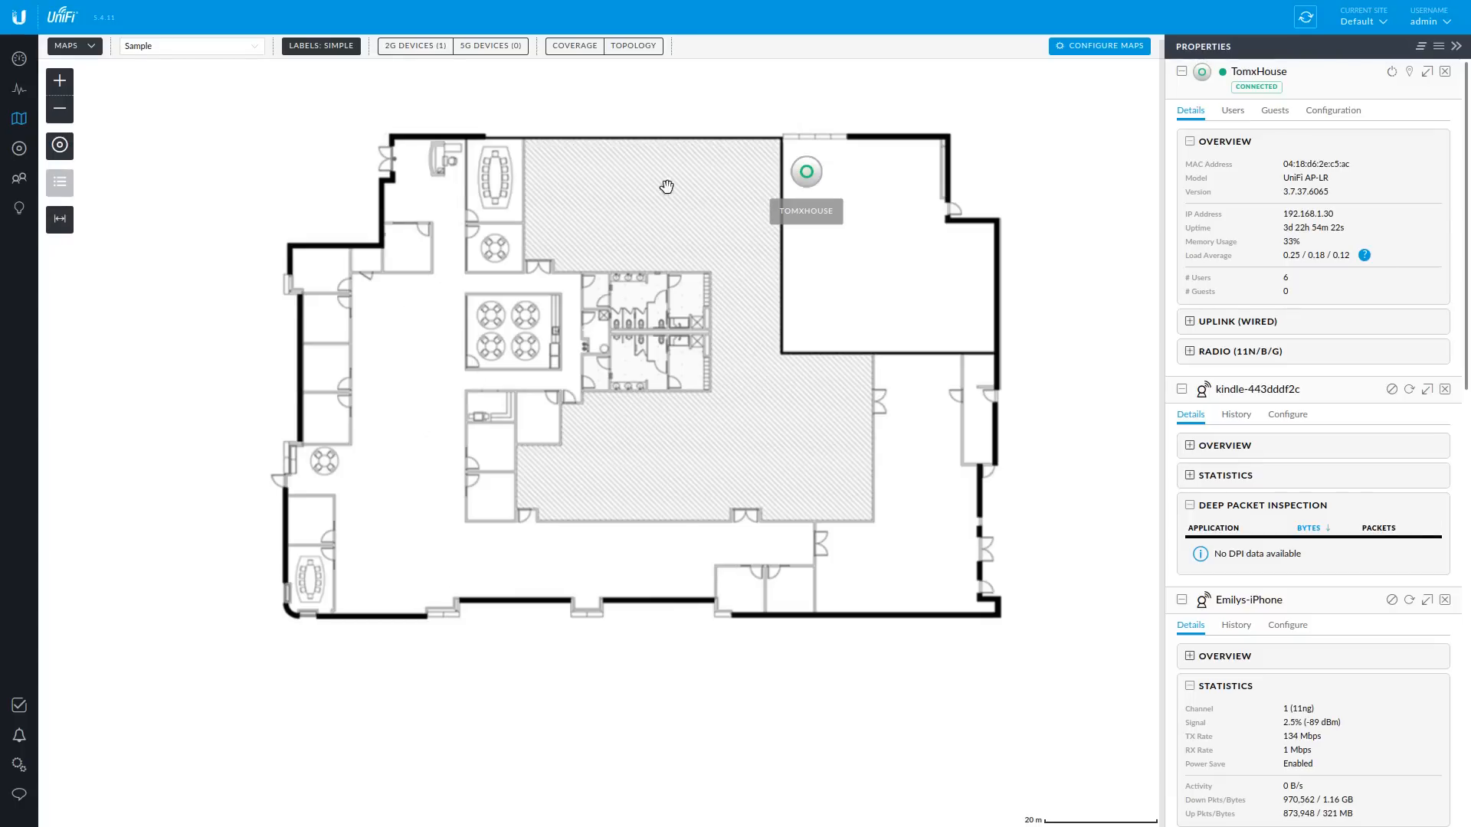
{"action": "left_click_drag", "start_coordinate": [807, 172], "coordinate": [974, 321]}
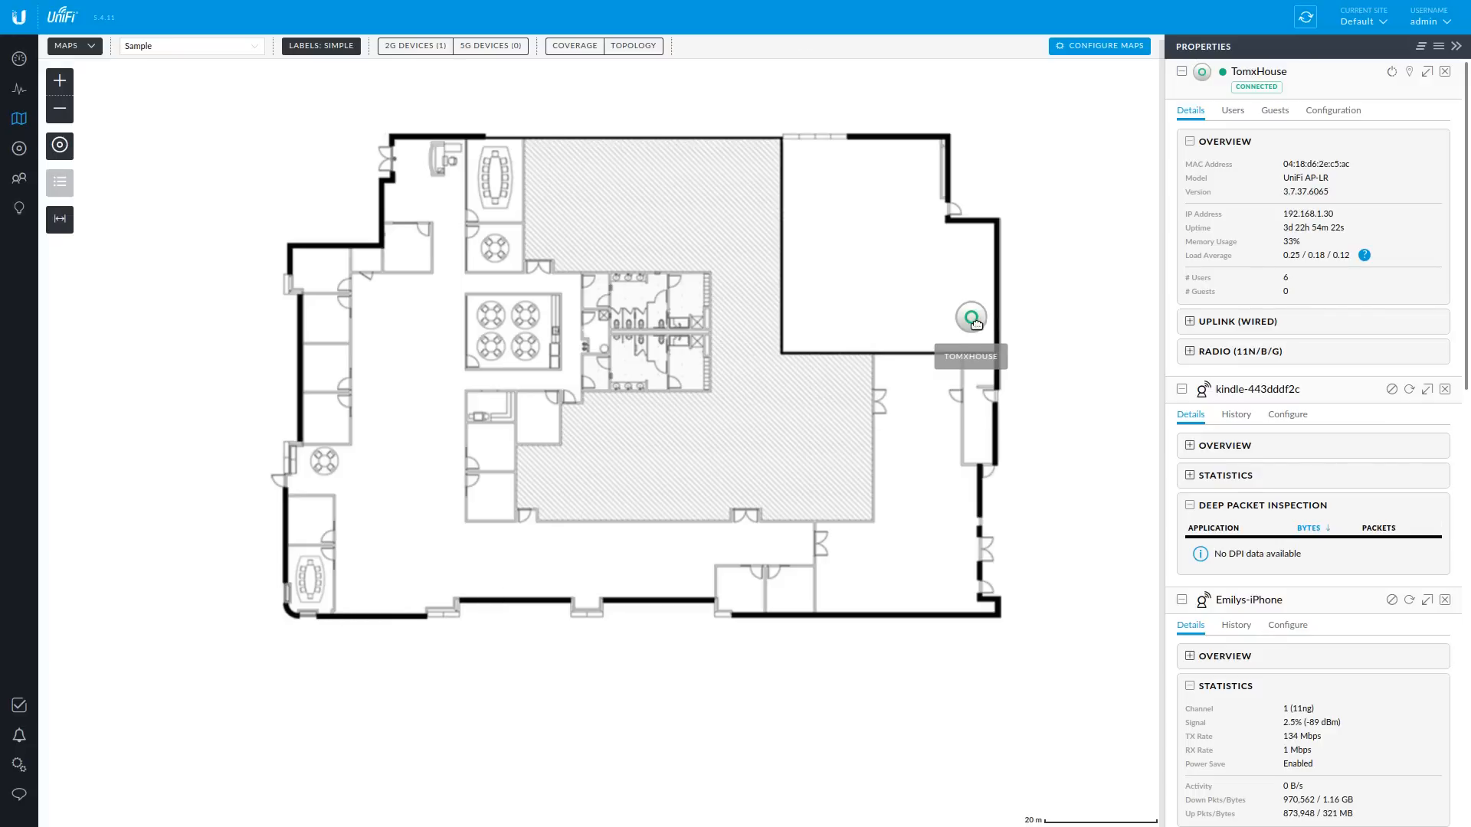
{"action": "left_click_drag", "start_coordinate": [971, 320], "coordinate": [888, 319]}
{"action": "left_click", "coordinate": [889, 319]}
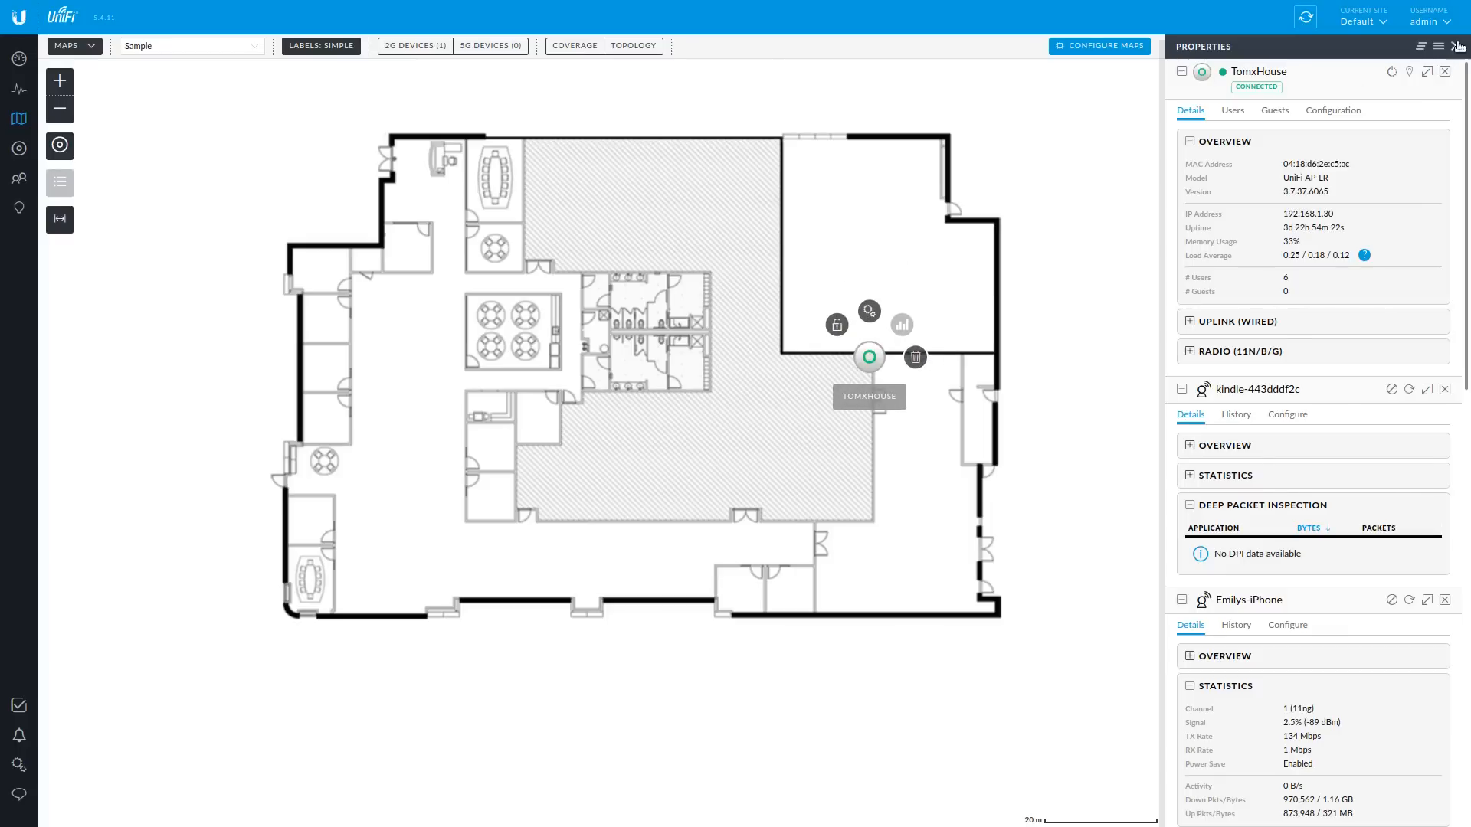
- Close the TomxHouse and client Properties panels, then reopen only the TomxHouse AP's properties
{"action": "left_click", "coordinate": [1445, 71]}
{"action": "left_click", "coordinate": [1445, 71]}
{"action": "left_click", "coordinate": [1445, 71]}
{"action": "left_click", "coordinate": [1445, 71]}
{"action": "left_click", "coordinate": [1445, 71]}
{"action": "left_click", "coordinate": [1445, 71]}
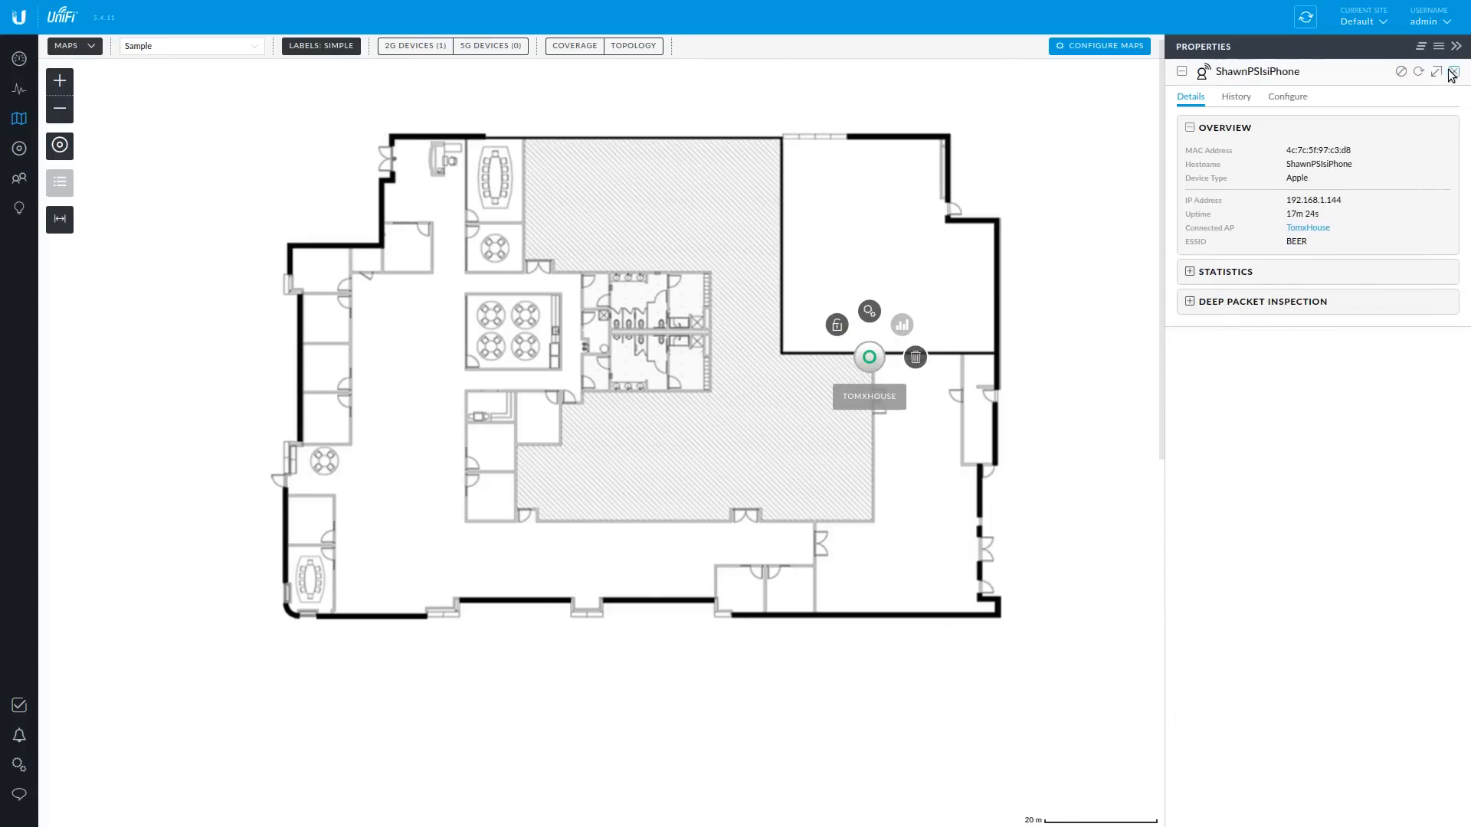
{"action": "left_click", "coordinate": [1445, 71]}
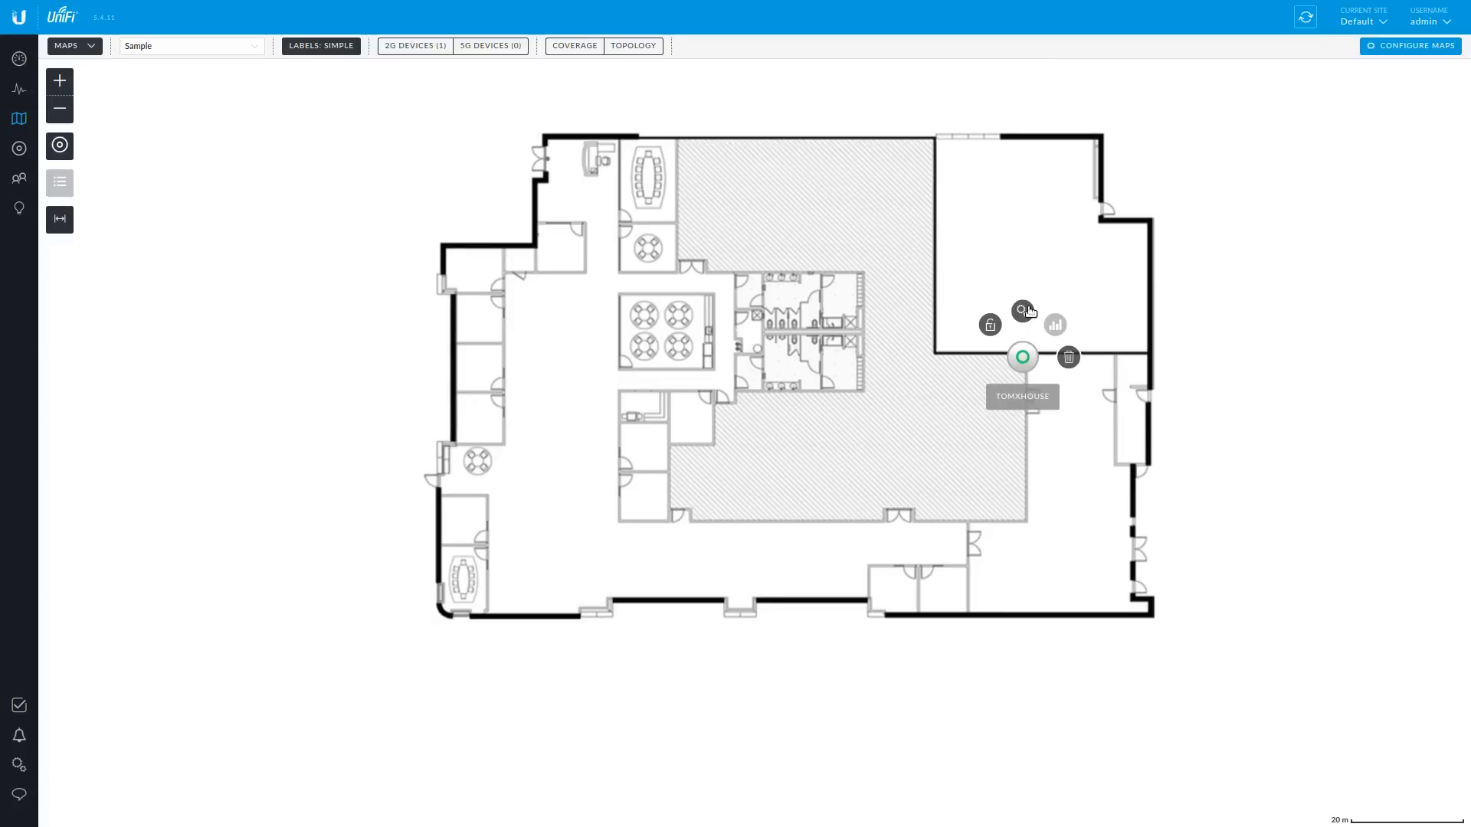
{"action": "left_click", "coordinate": [1024, 312]}
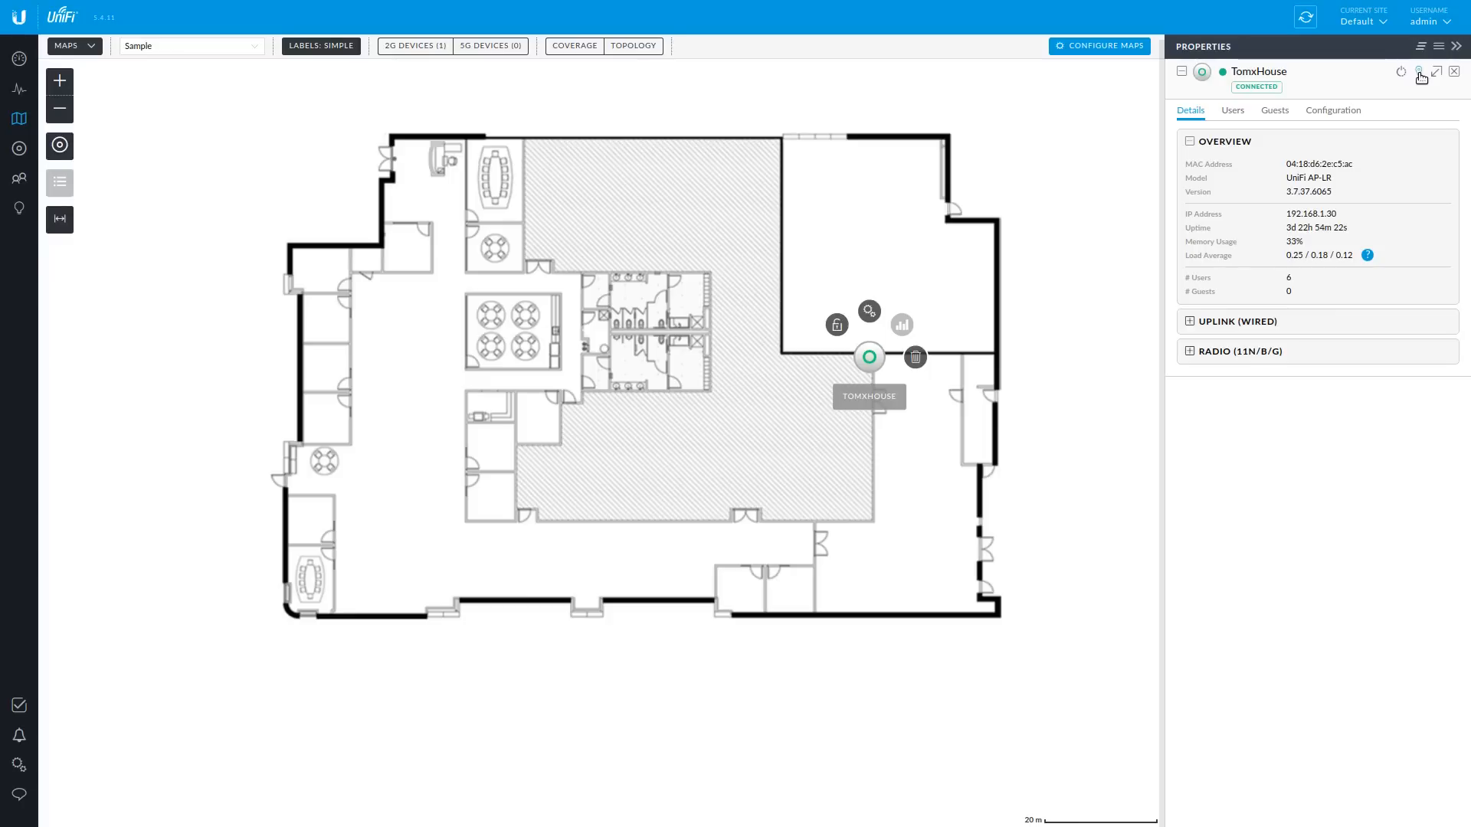
- Lock the TomxHouse AP and settle it near the upper-right room's left wall
{"action": "left_click_drag", "start_coordinate": [872, 359], "coordinate": [867, 317]}
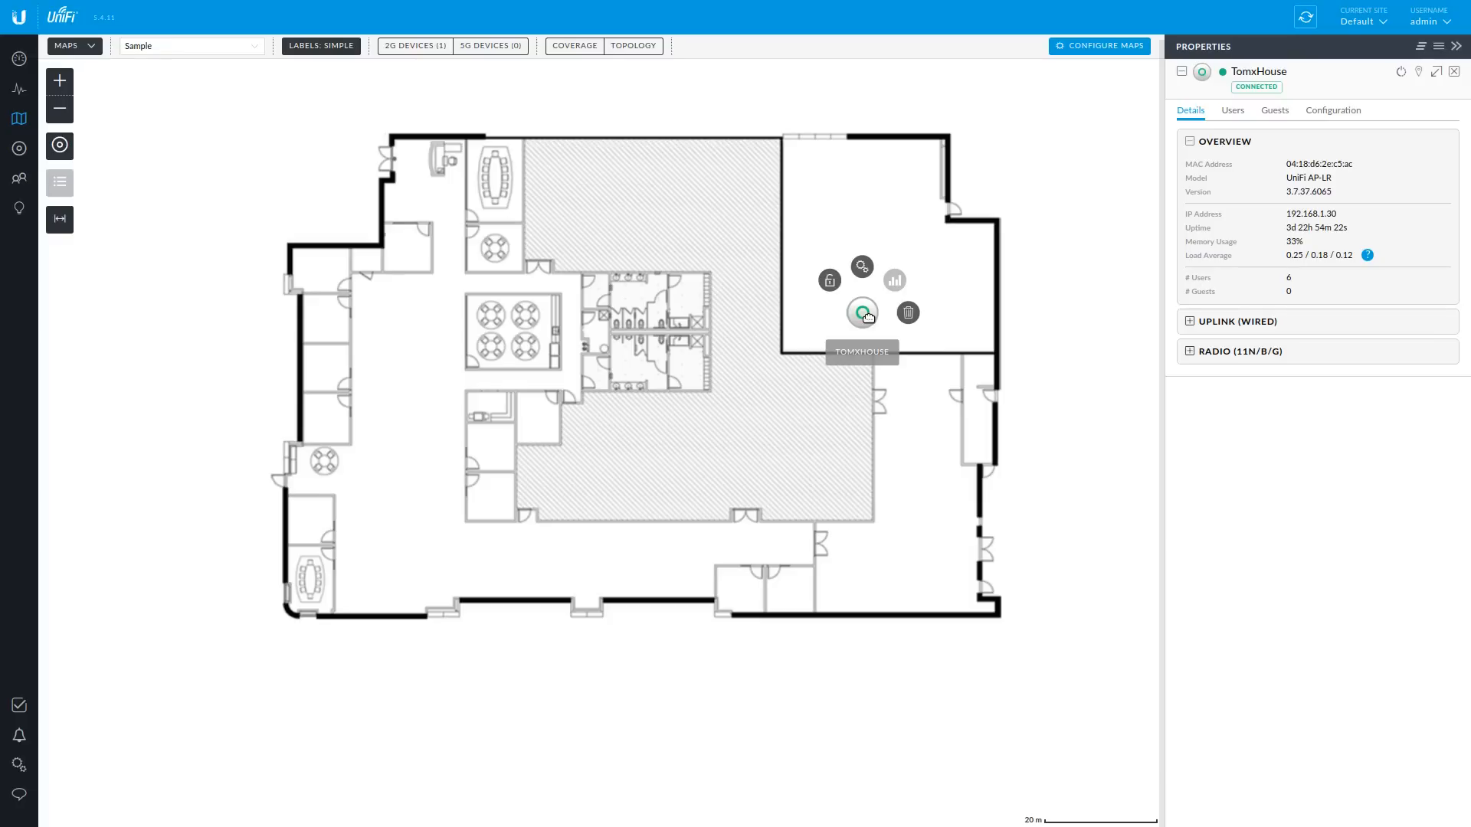
{"action": "left_click", "coordinate": [829, 282]}
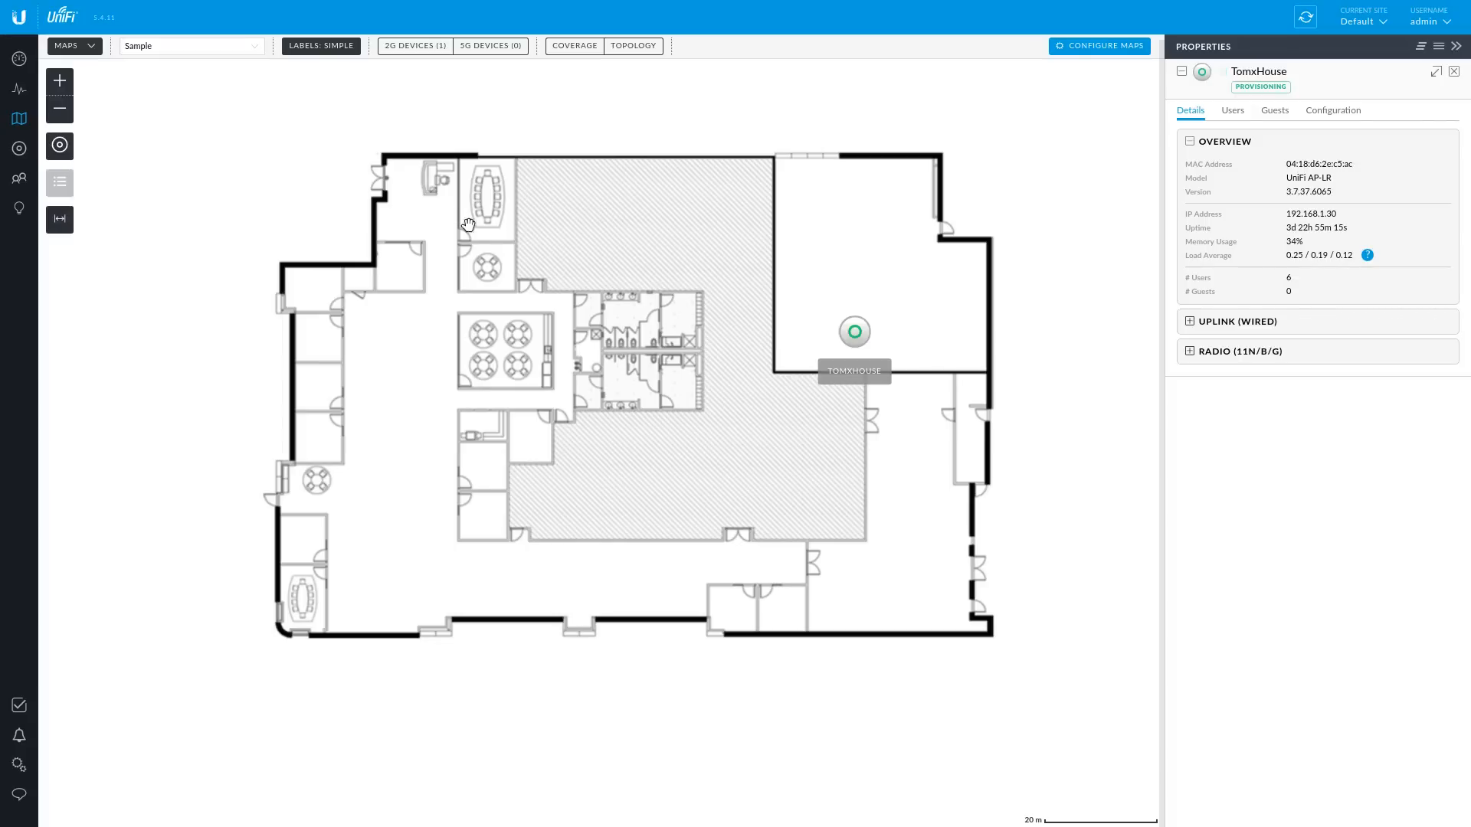
{"action": "mouse_move", "coordinate": [861, 341]}
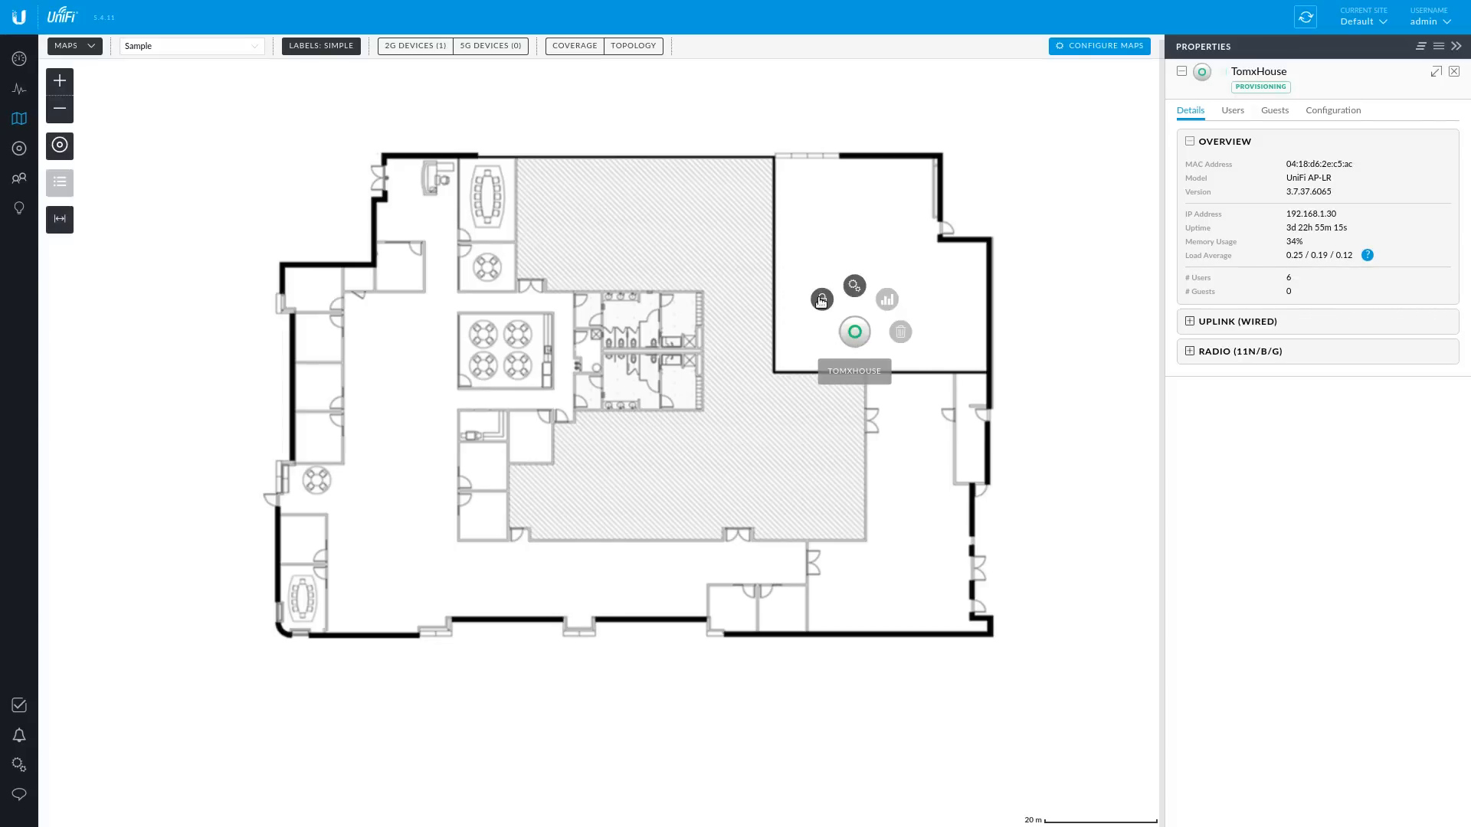
{"action": "left_click_drag", "start_coordinate": [861, 340], "coordinate": [813, 333]}
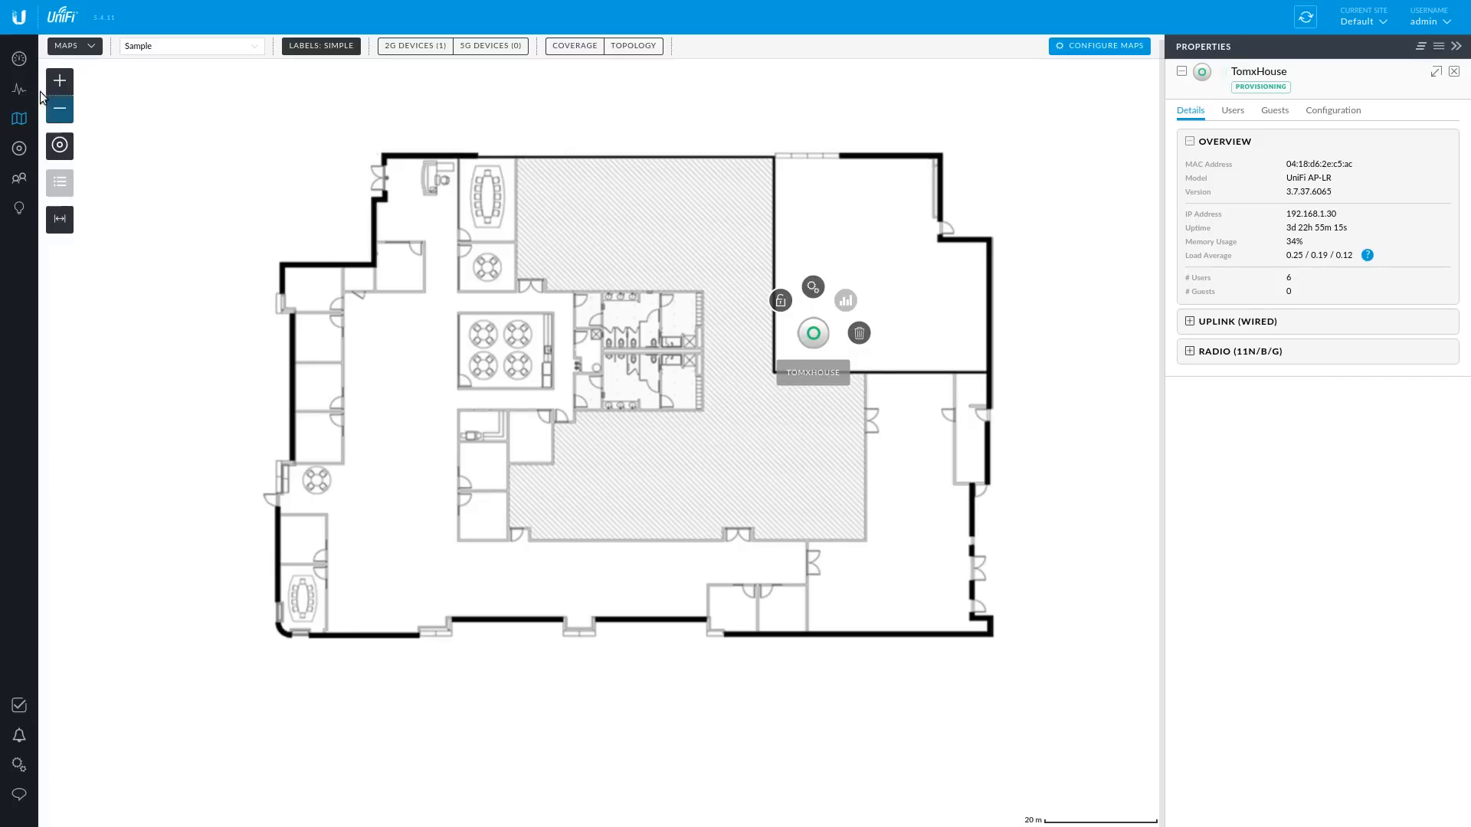
{"action": "left_click", "coordinate": [21, 74]}
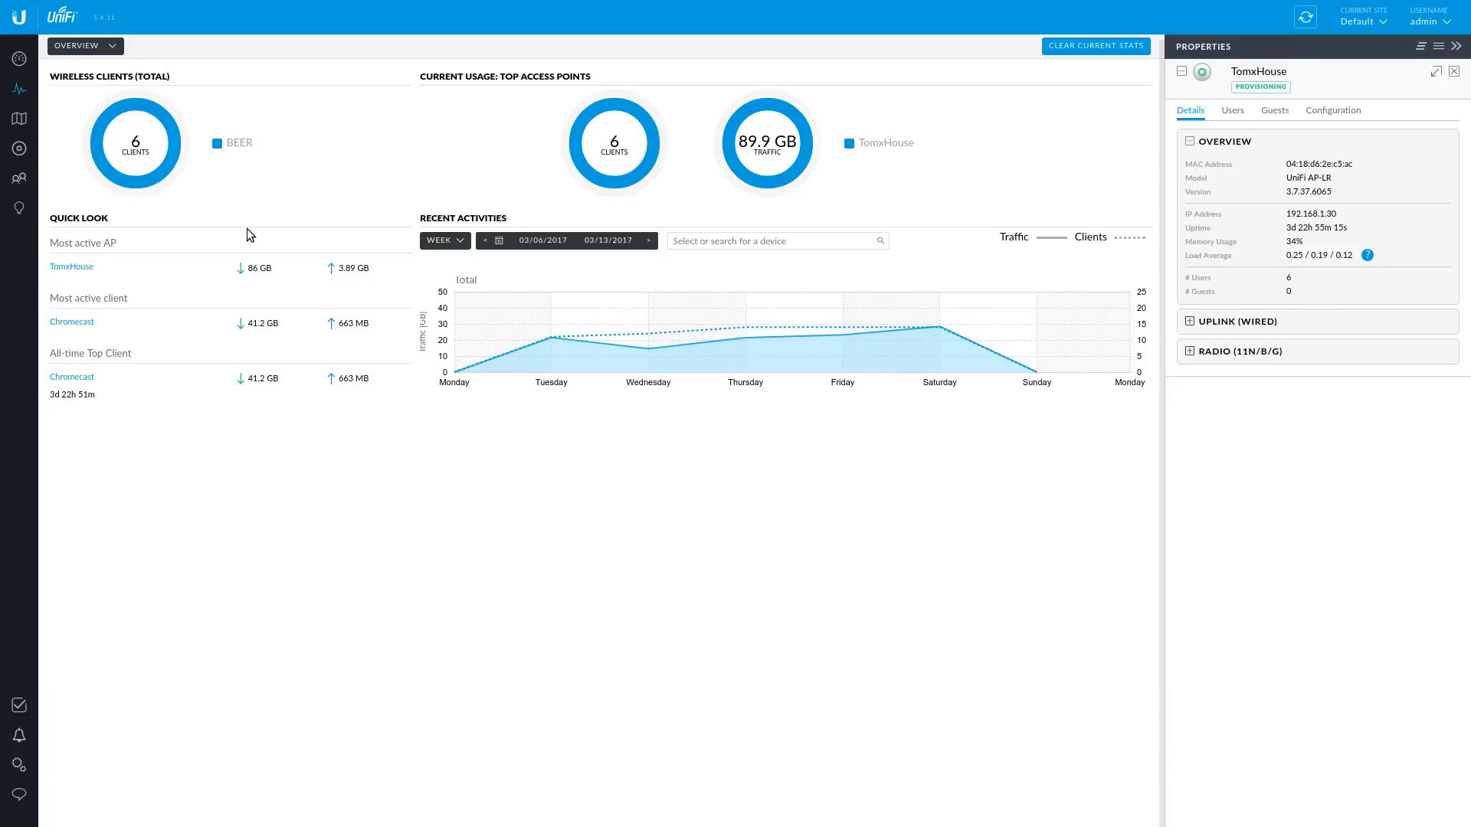
- Browse the Dashboard, Devices, Map and Statistics pages, ending on the known clients list
{"action": "left_click", "coordinate": [19, 59]}
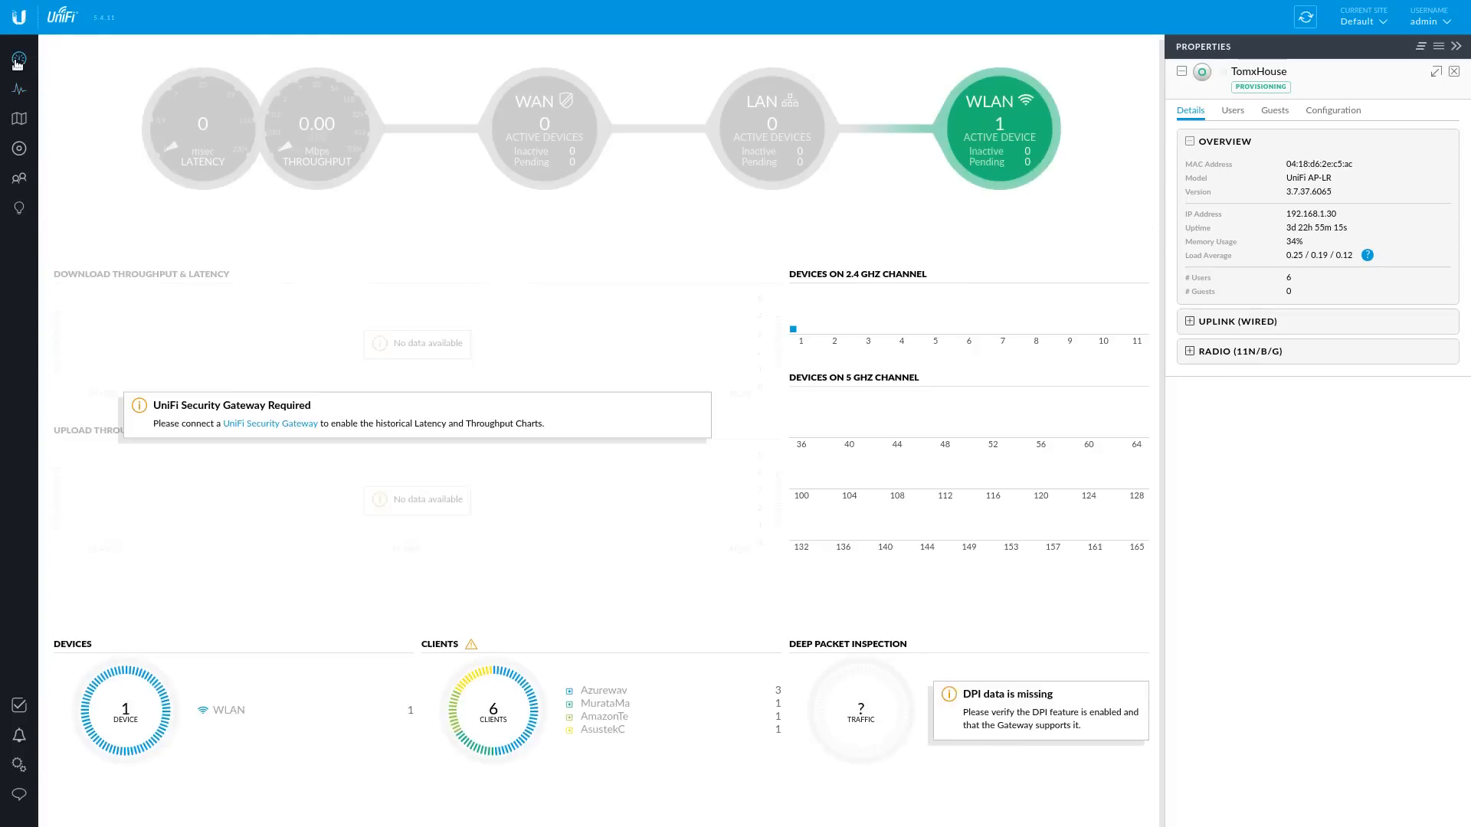
{"action": "left_click", "coordinate": [19, 148]}
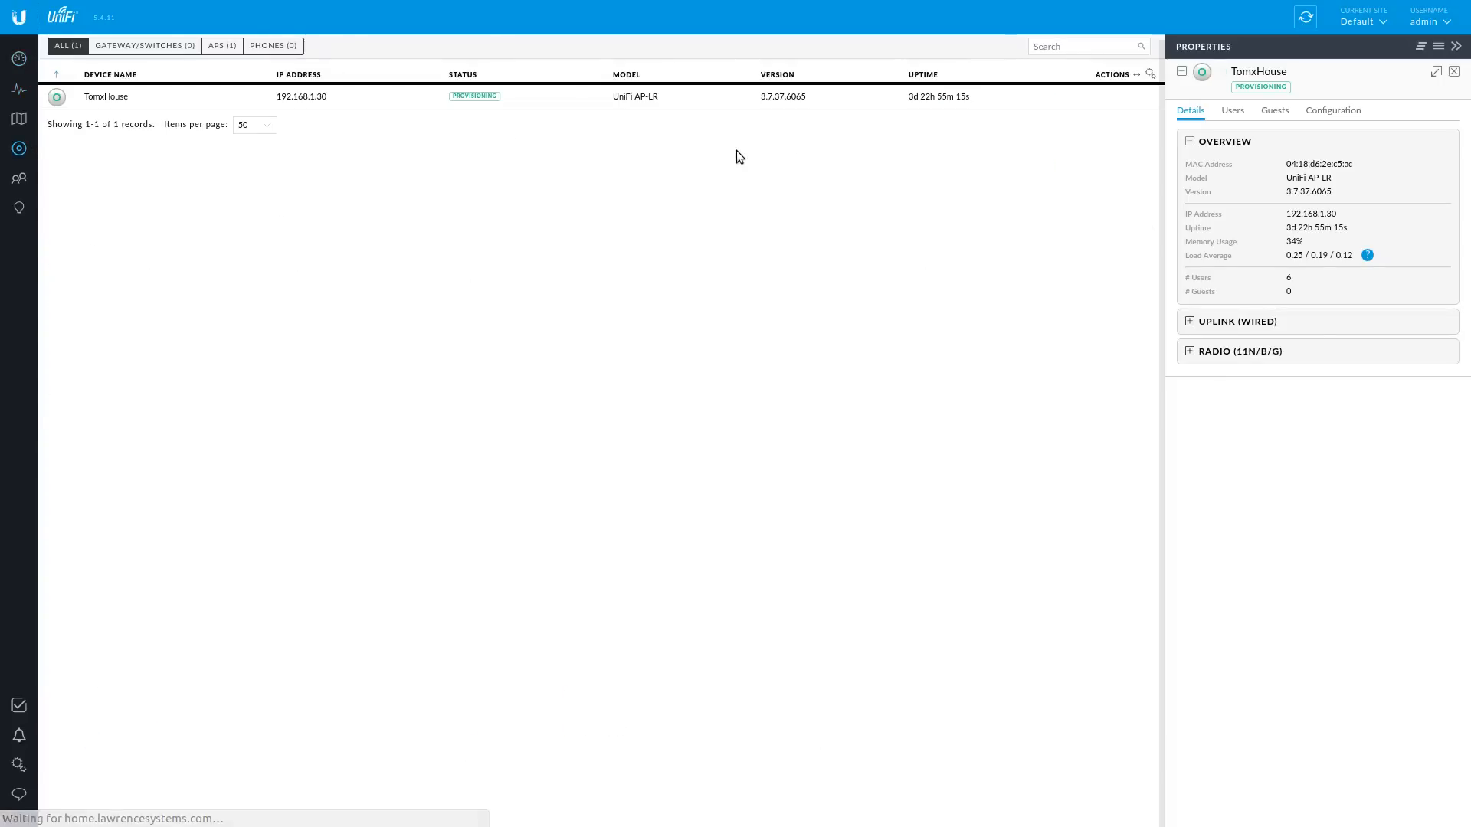
{"action": "left_click", "coordinate": [17, 119]}
{"action": "left_click", "coordinate": [19, 90]}
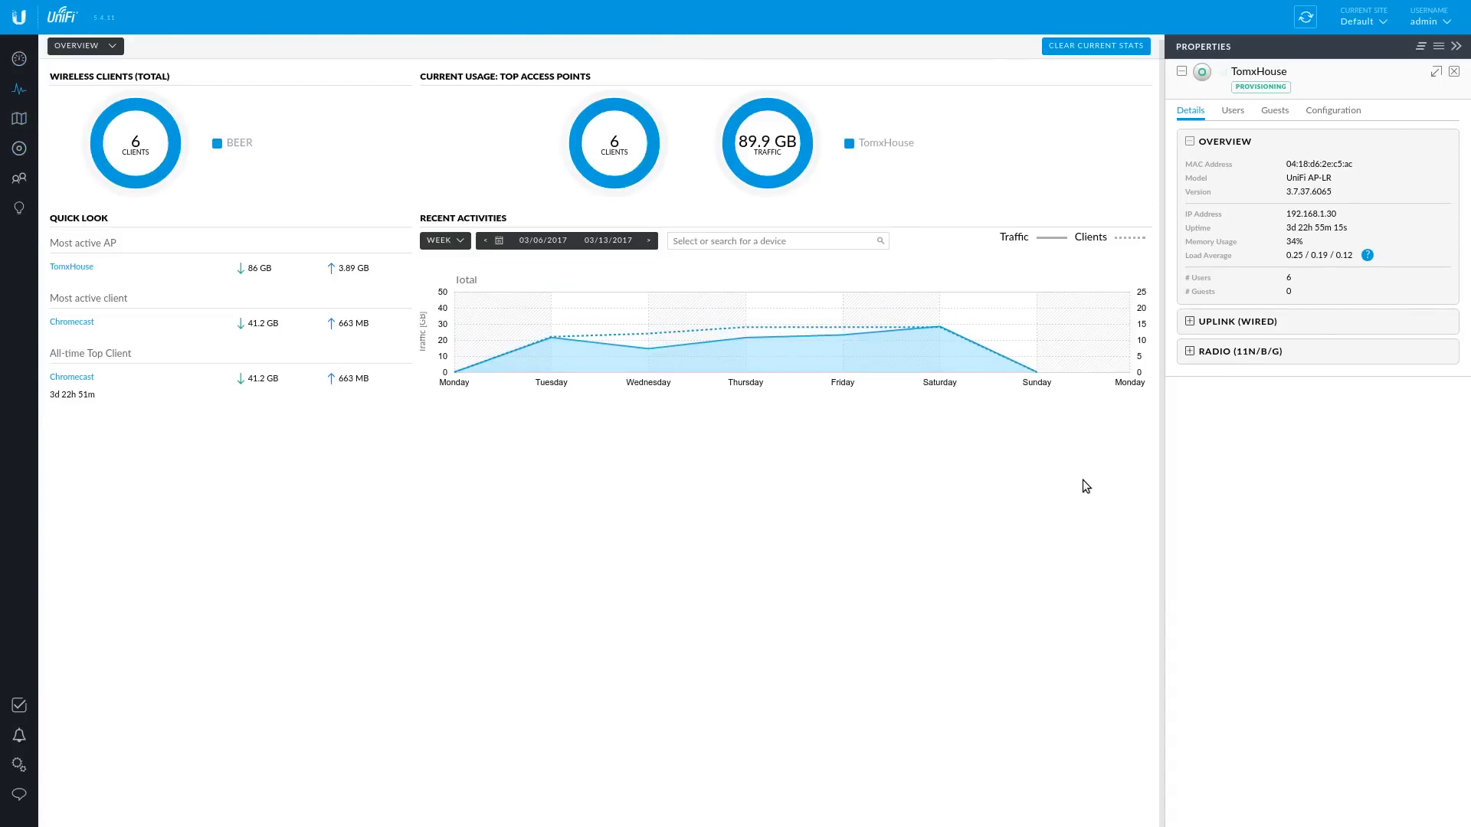
{"action": "left_click", "coordinate": [20, 208]}
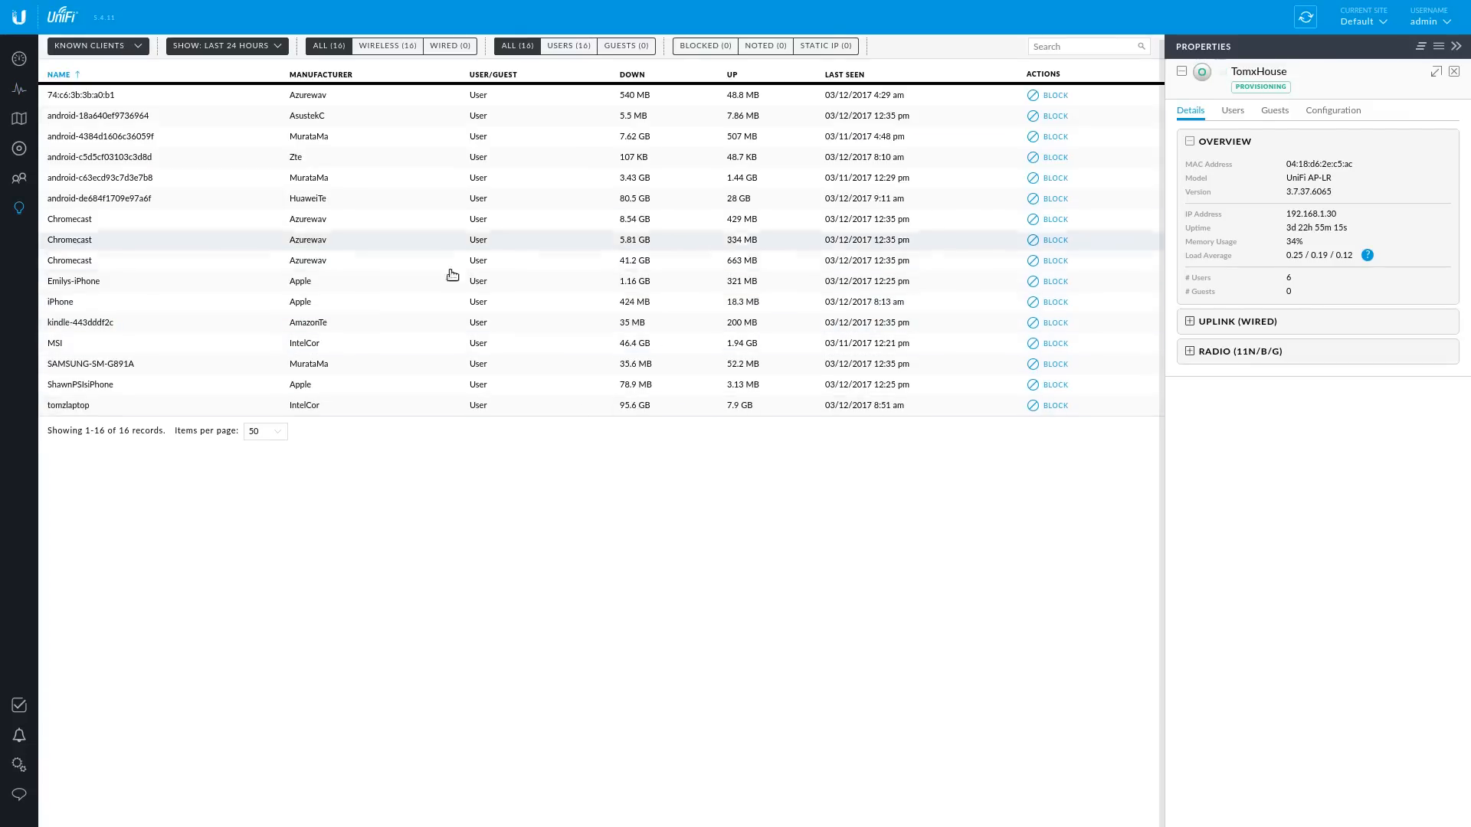
- Open details for two Chromecast and three android clients, then return to the Devices list
{"action": "left_click", "coordinate": [269, 269]}
{"action": "left_click", "coordinate": [297, 243]}
{"action": "left_click", "coordinate": [329, 201]}
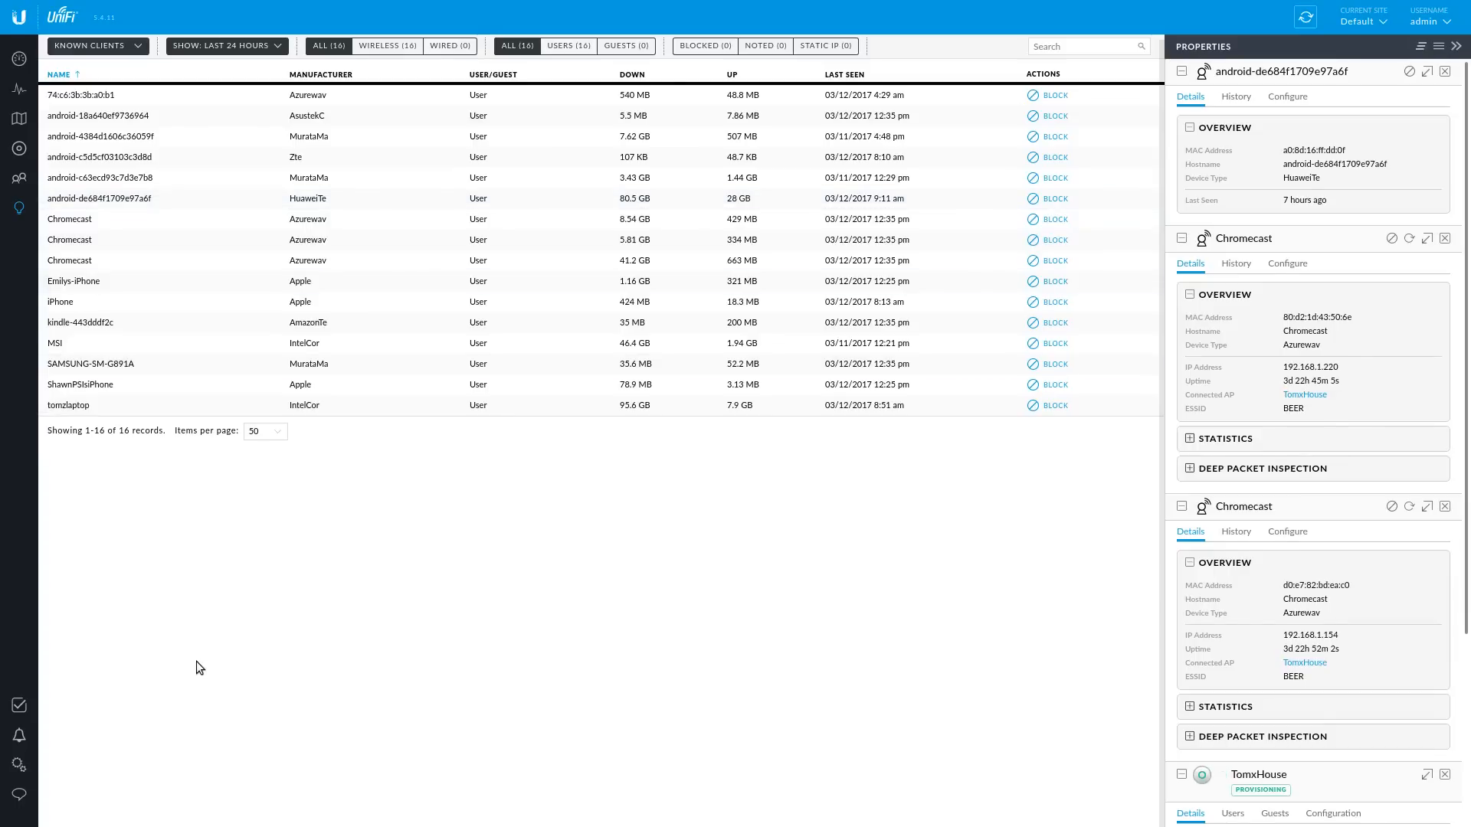
{"action": "left_click", "coordinate": [329, 140]}
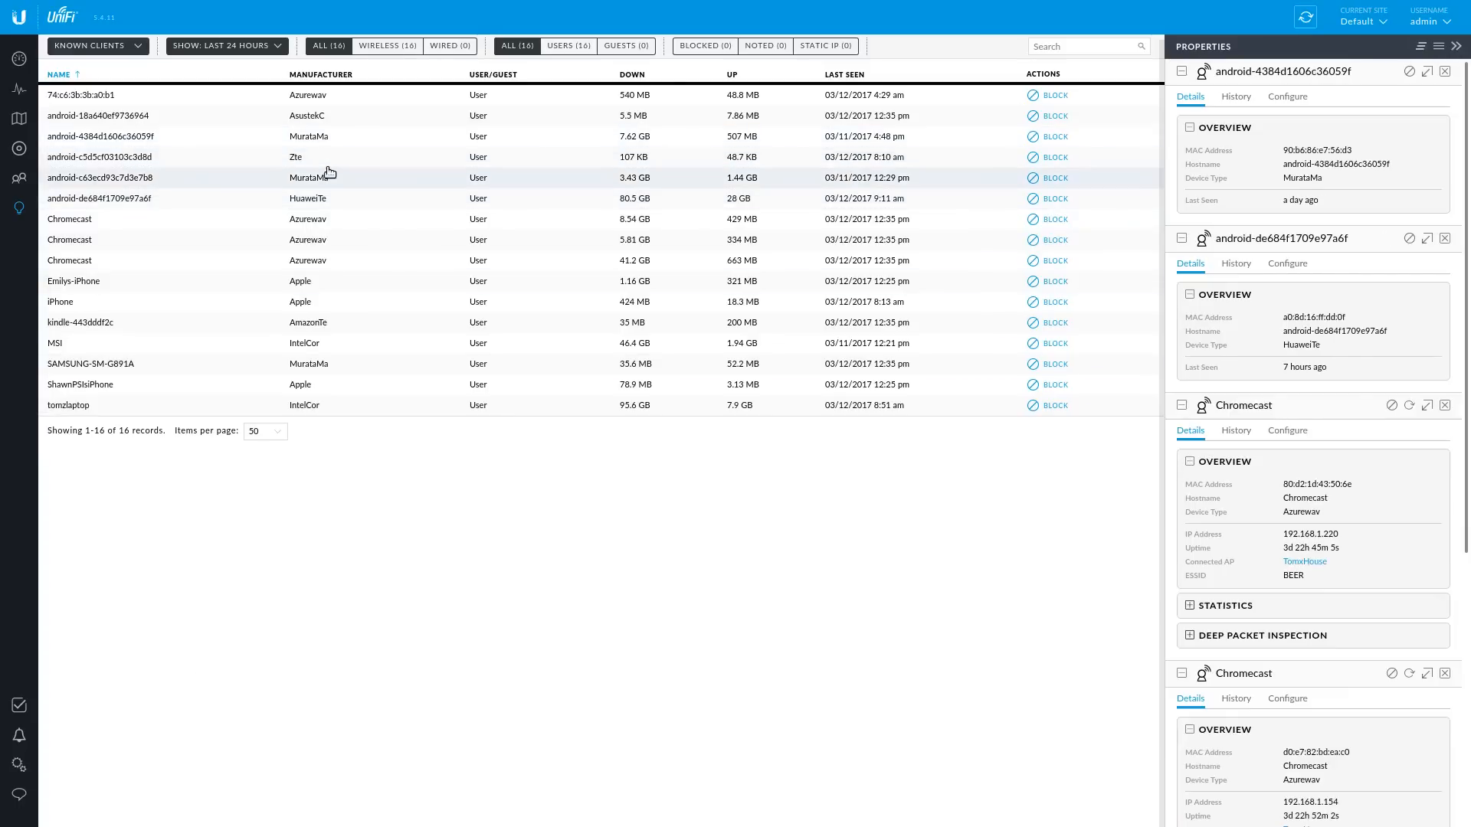
{"action": "left_click", "coordinate": [329, 173]}
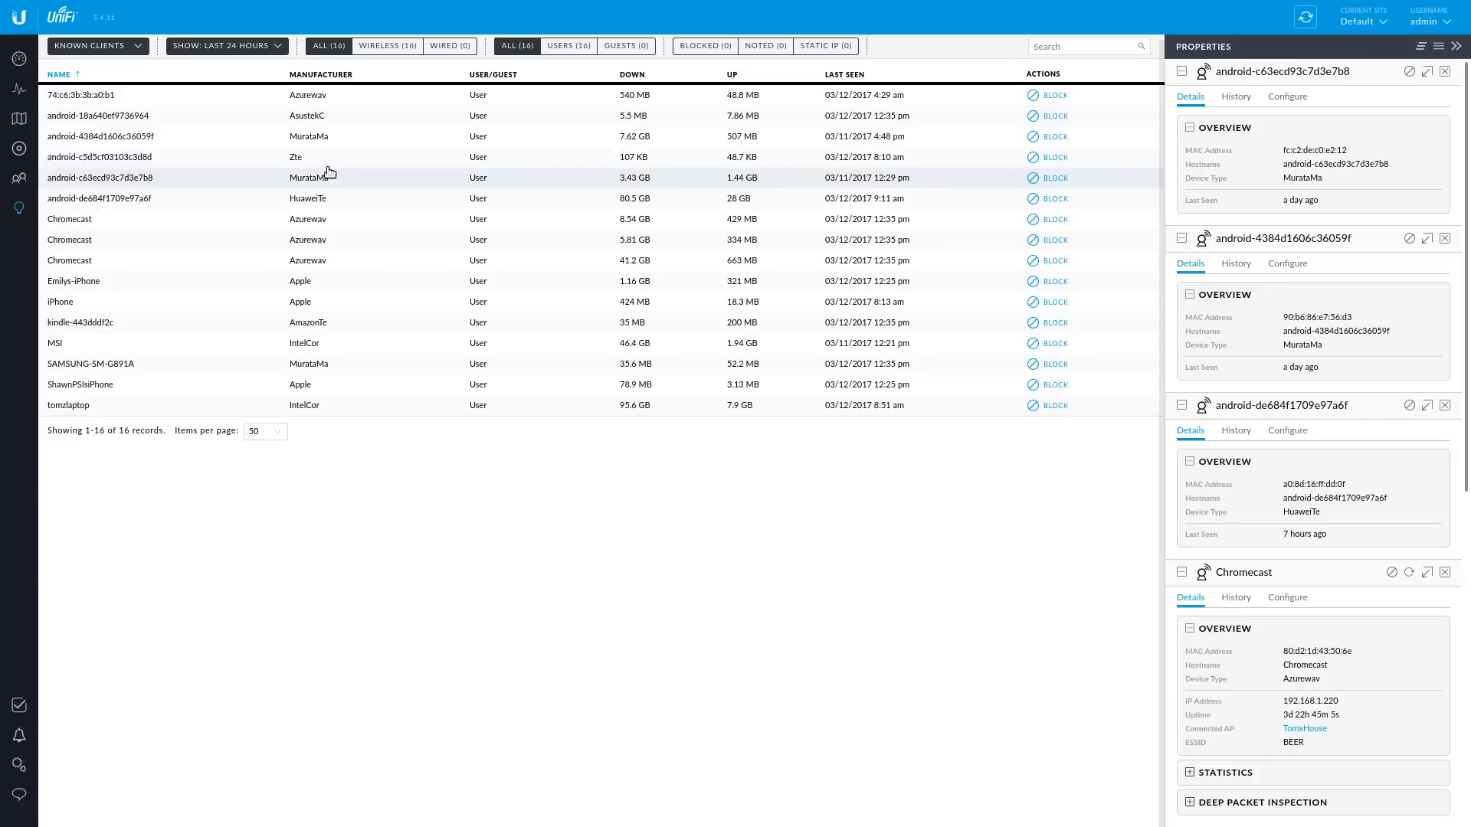
{"action": "left_click", "coordinate": [19, 148]}
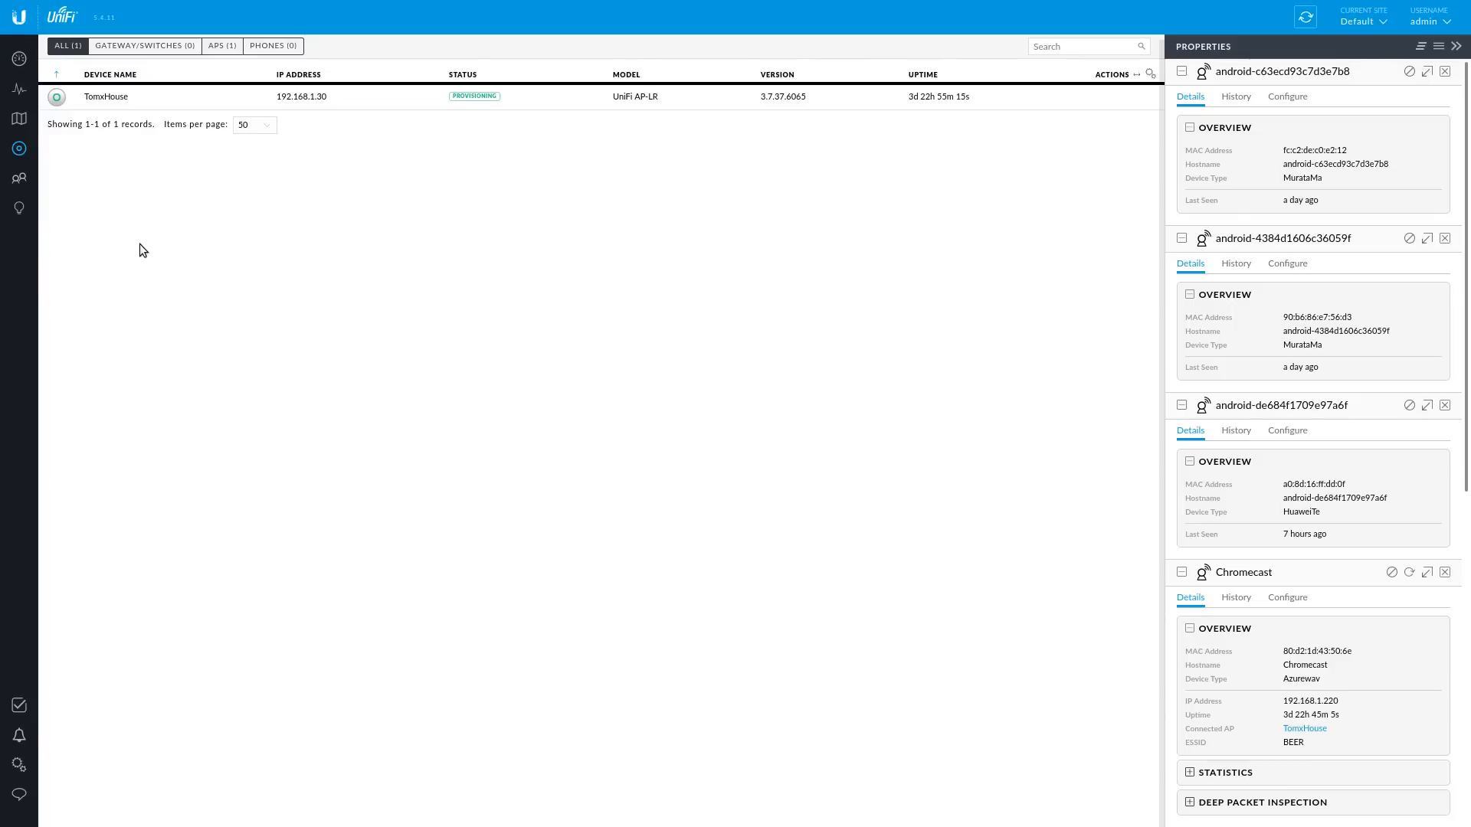